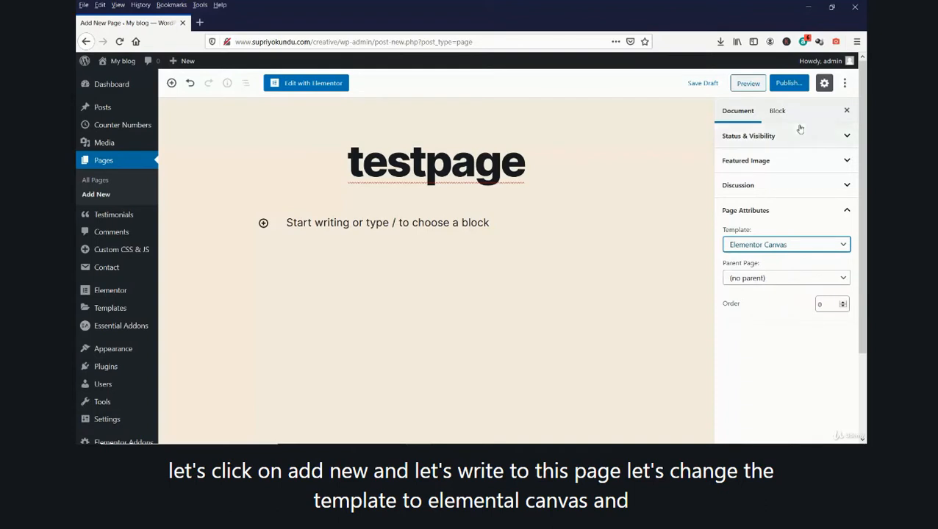
Publish the testpage page and open it for editing with Elementor
click(797, 85)
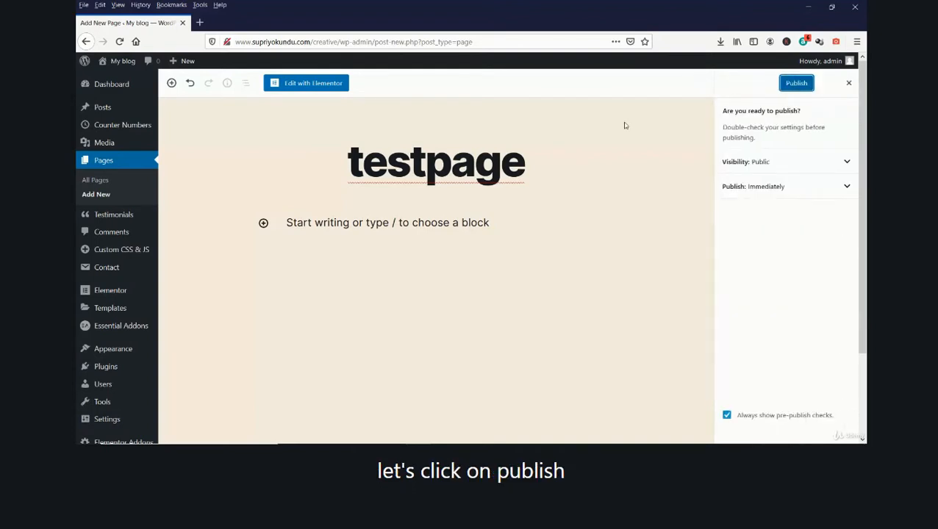
click(797, 84)
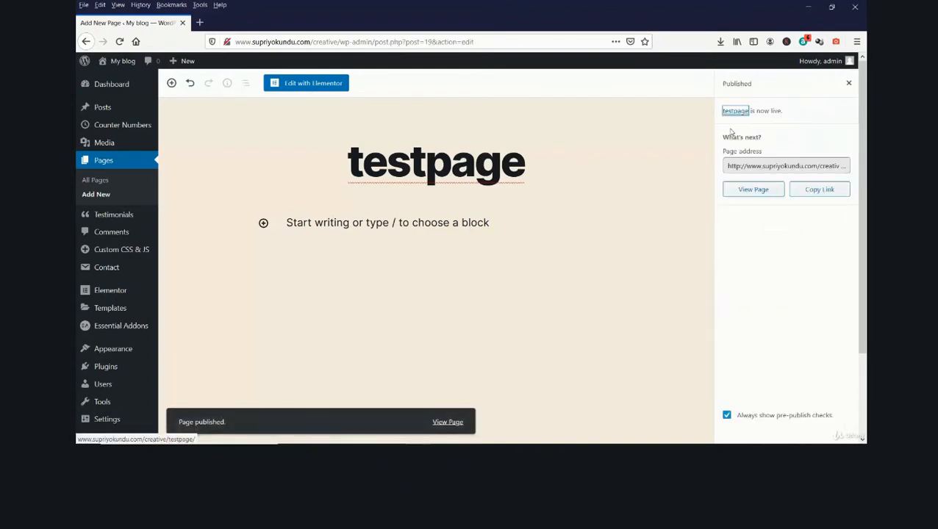
click(312, 85)
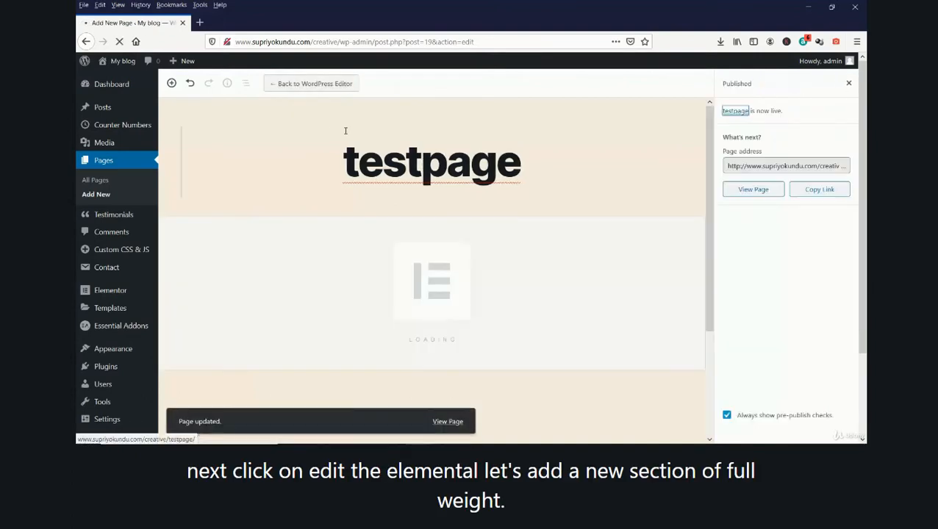
Add a single-column section and set its height to Min Height with a minimum of 100 VH
click(542, 115)
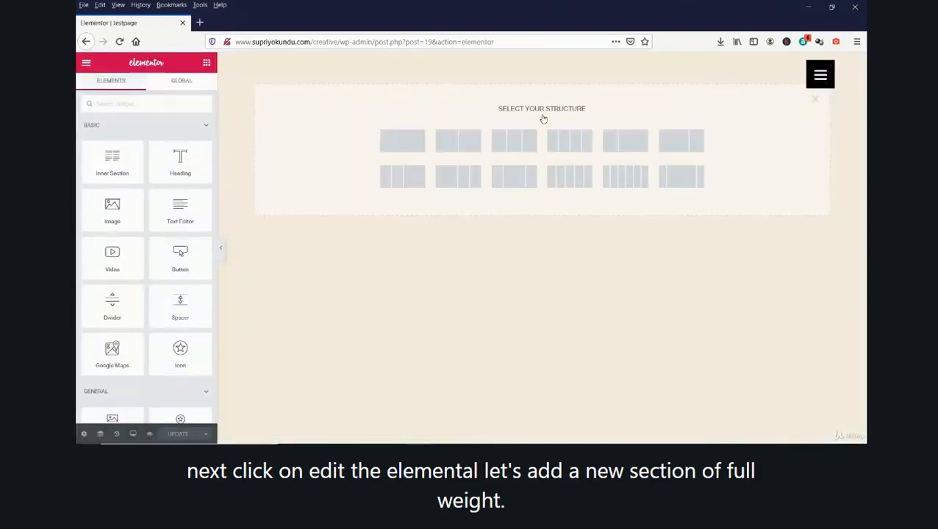
click(409, 145)
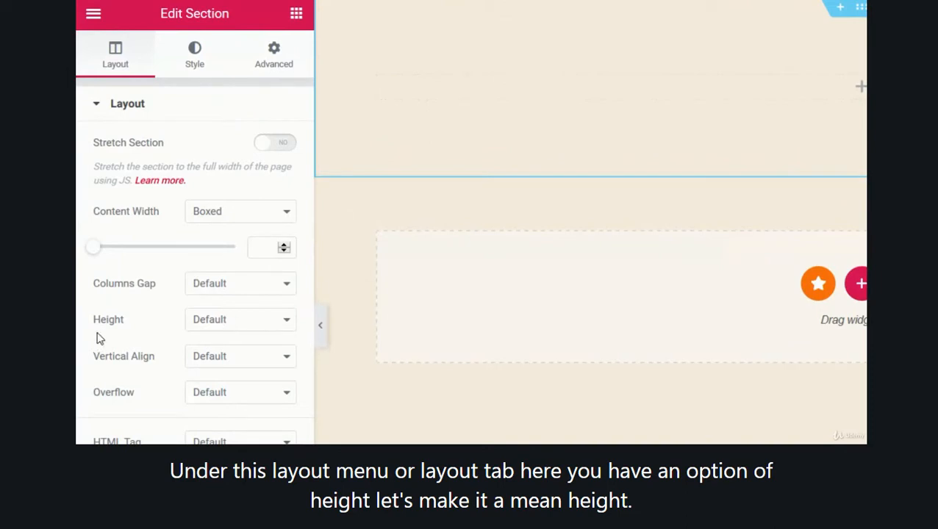
click(232, 326)
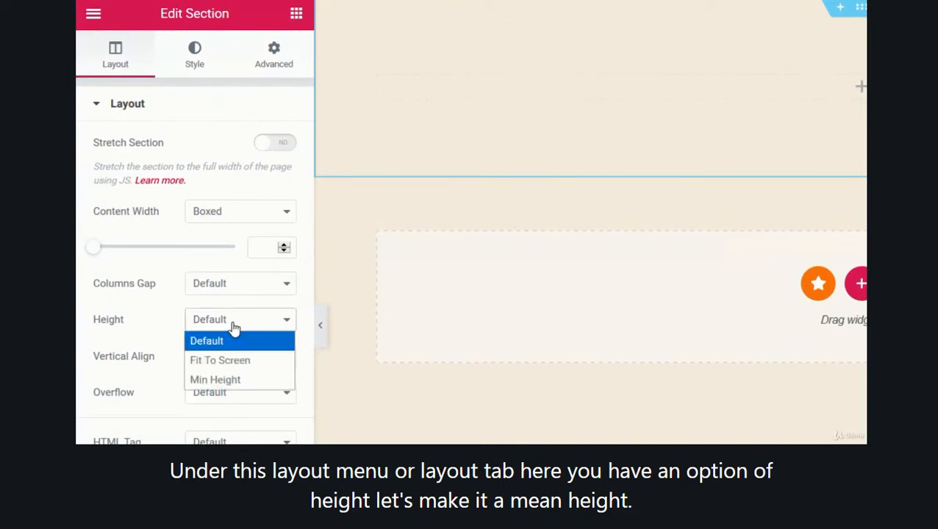
click(225, 380)
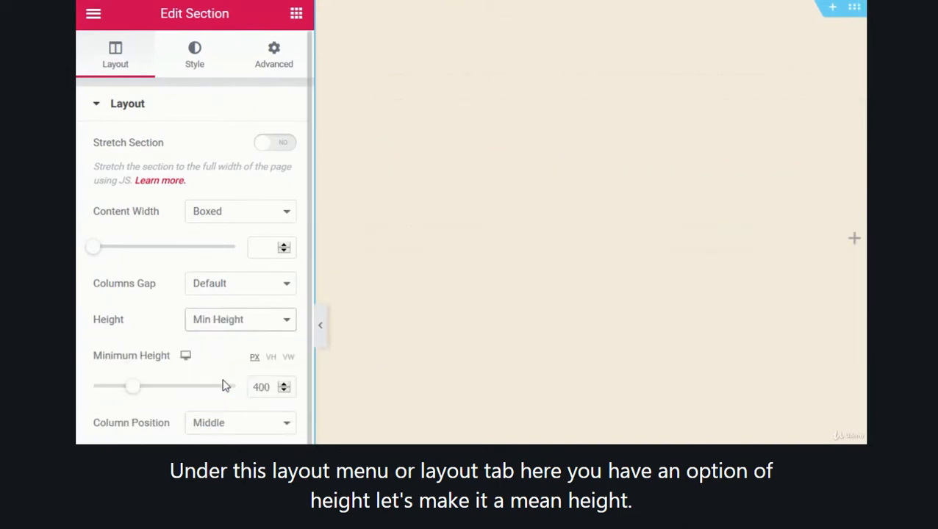
click(271, 358)
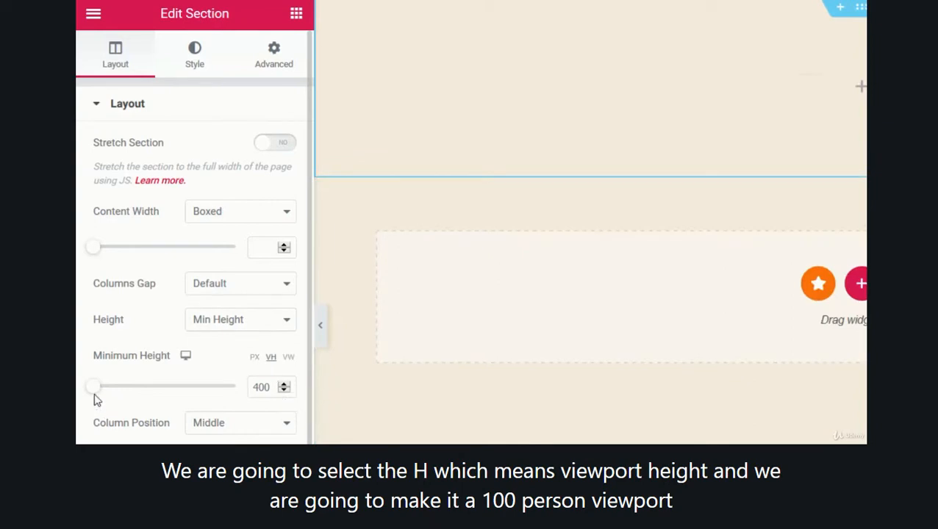
drag(97, 397, 250, 412)
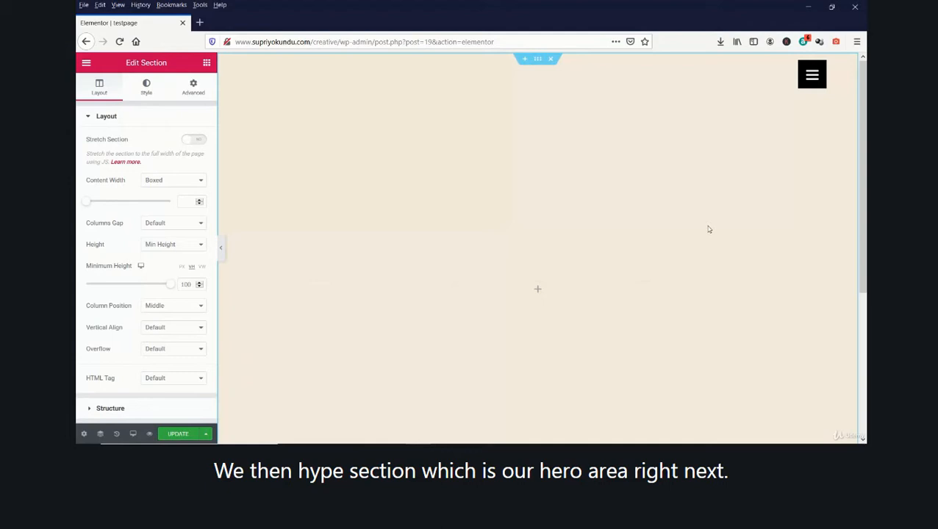
Give the section a Classic background in black, #000000
click(148, 93)
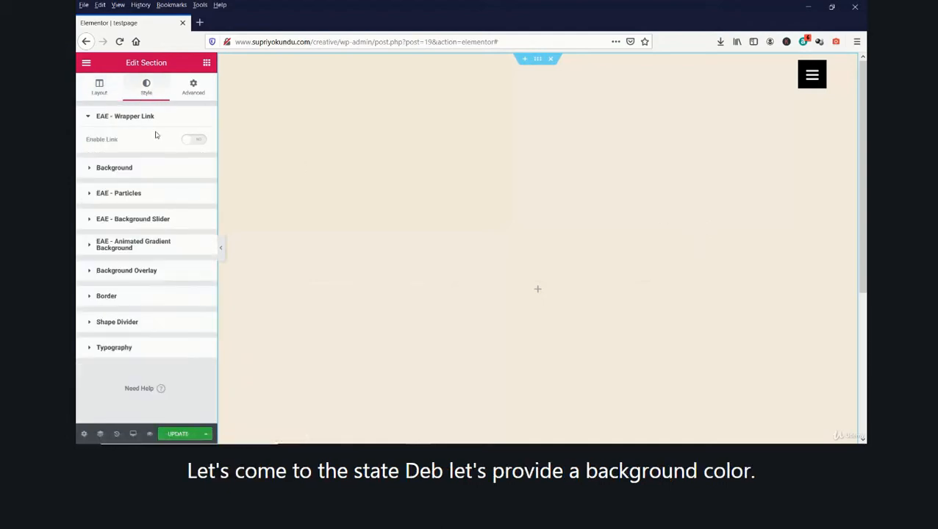
click(163, 168)
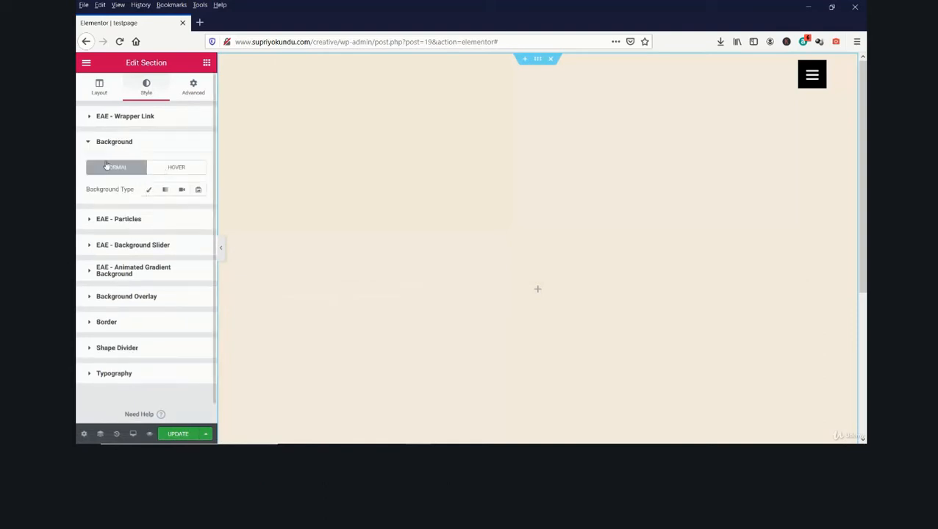
click(149, 190)
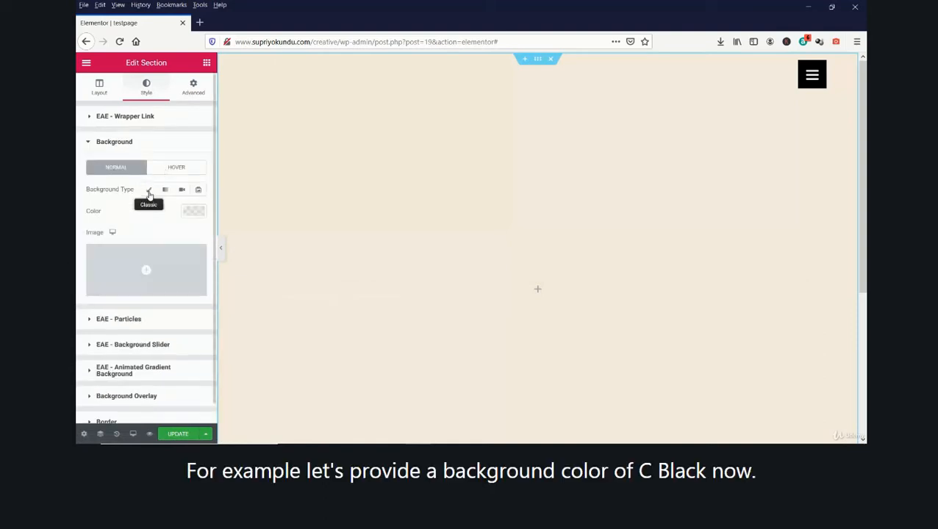
click(194, 212)
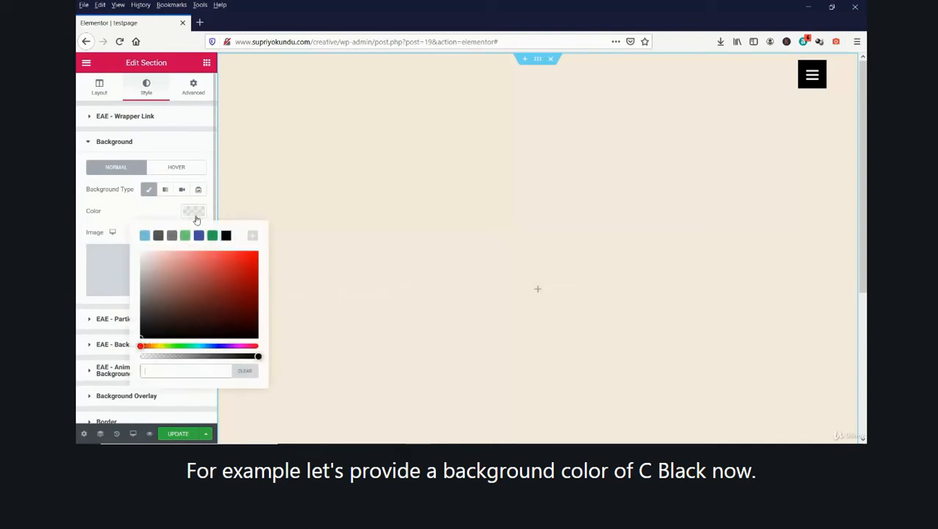
click(226, 237)
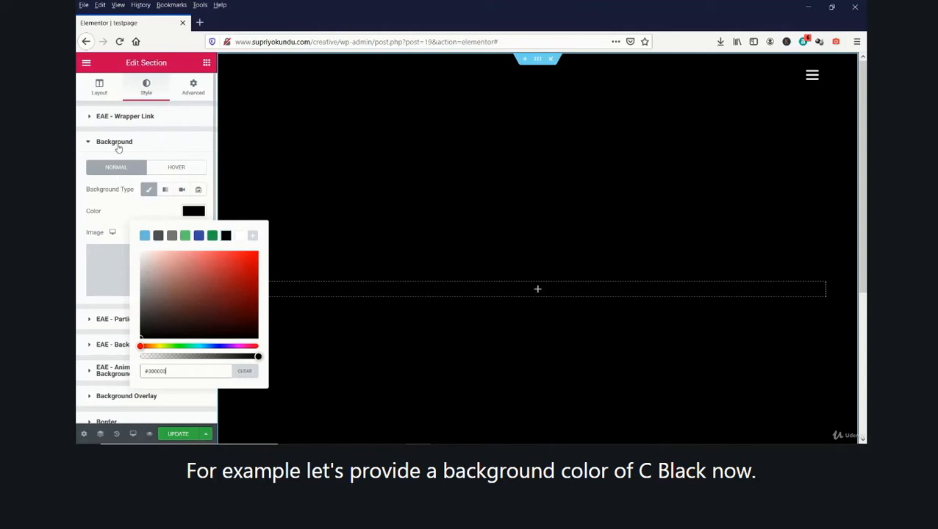
click(116, 142)
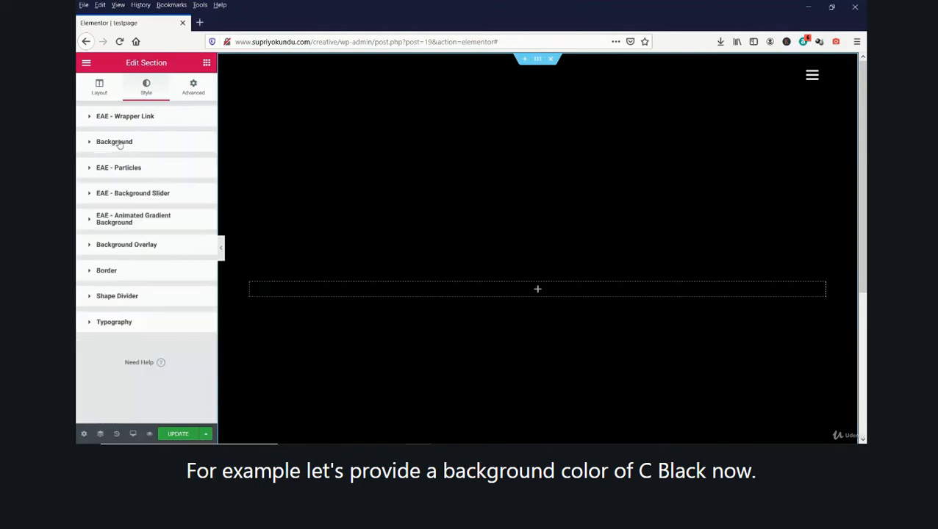
Add a Classic background overlay with the blog2.jpg image from the media library and set its position to Center Center
click(143, 247)
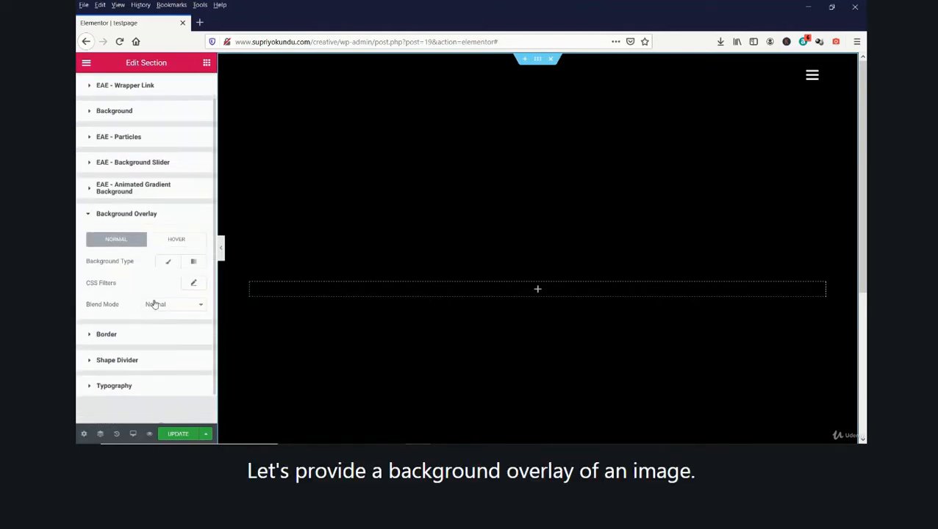
scroll(154, 304, down, 1)
click(168, 230)
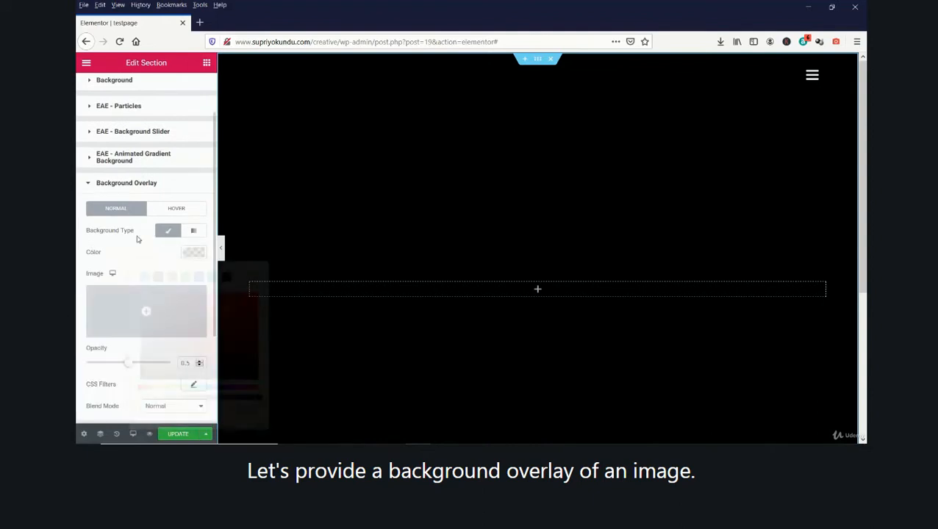
click(148, 313)
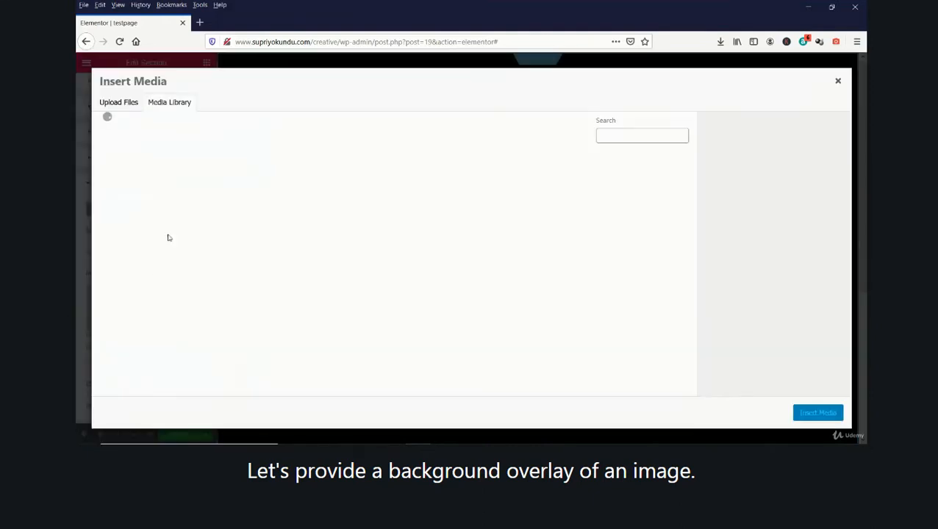
click(143, 183)
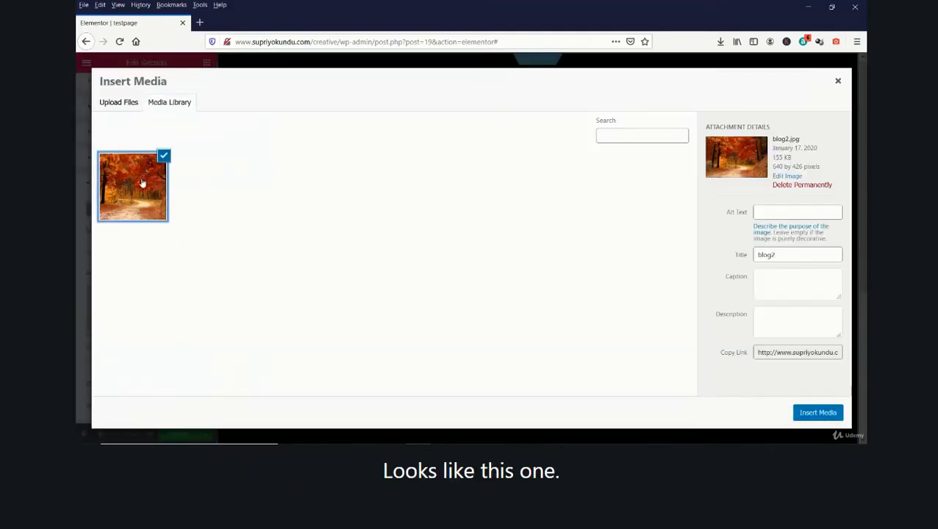
click(817, 413)
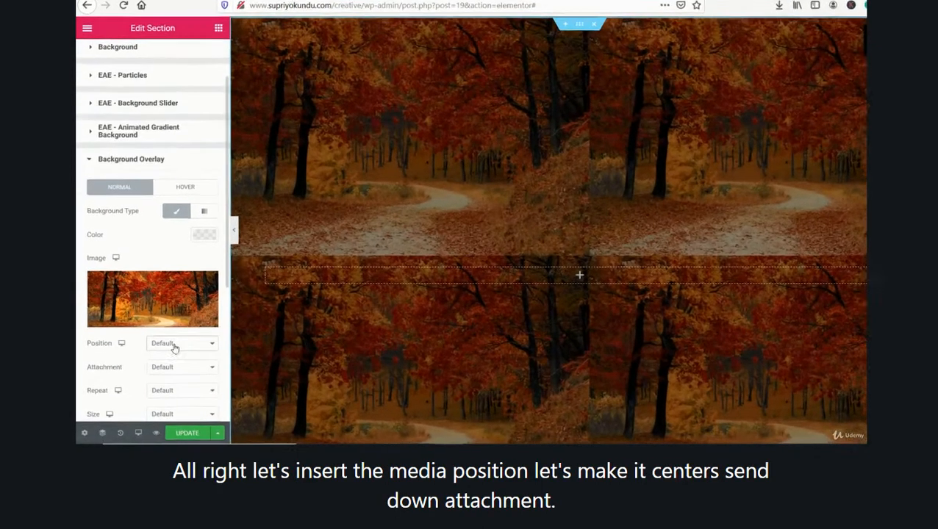
click(173, 353)
click(209, 139)
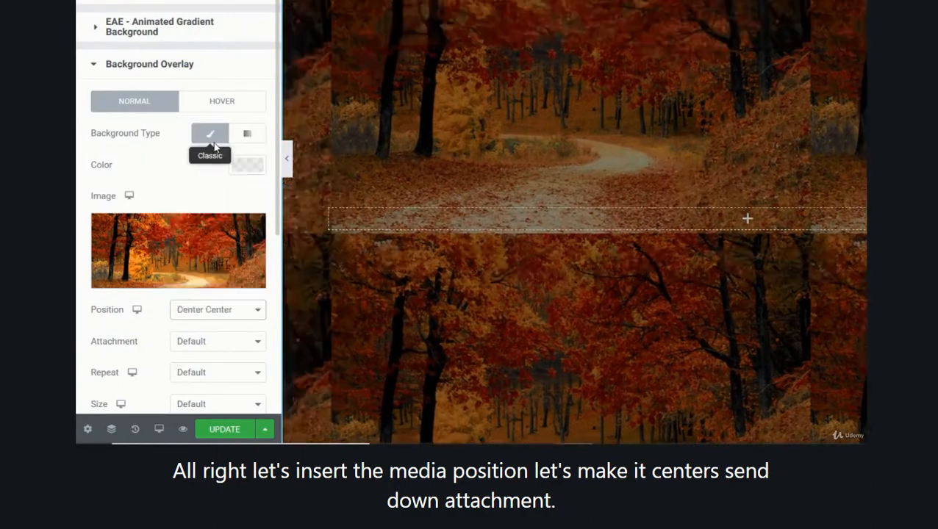
Try the Fixed attachment on the overlay image and return it to Default
click(212, 341)
click(213, 341)
click(213, 341)
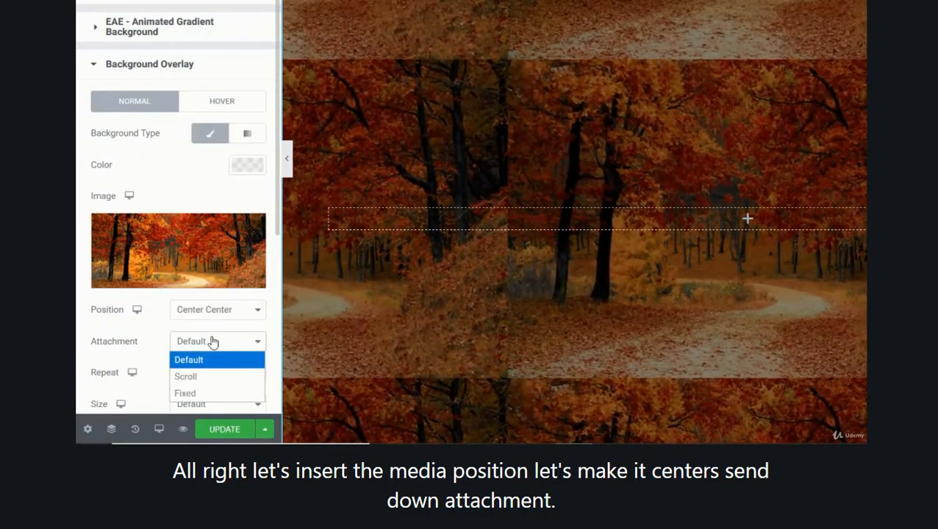
click(204, 395)
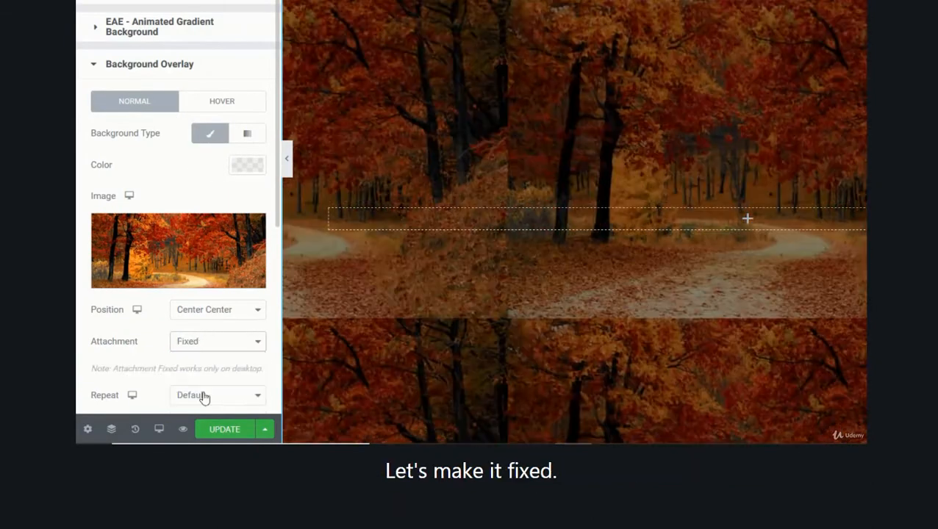
click(213, 341)
click(214, 359)
Set the overlay image's repeat to No-repeat and its size to Cover
scroll(226, 332, down, 1)
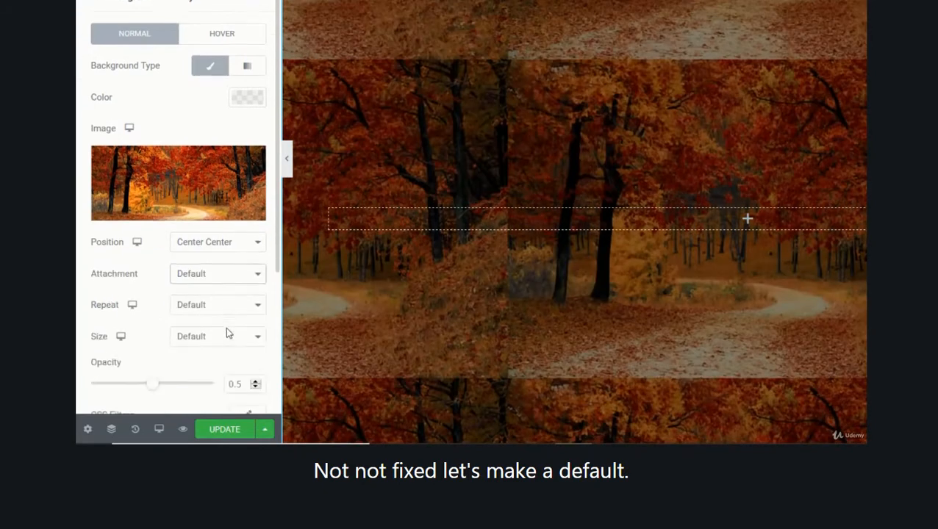
click(226, 306)
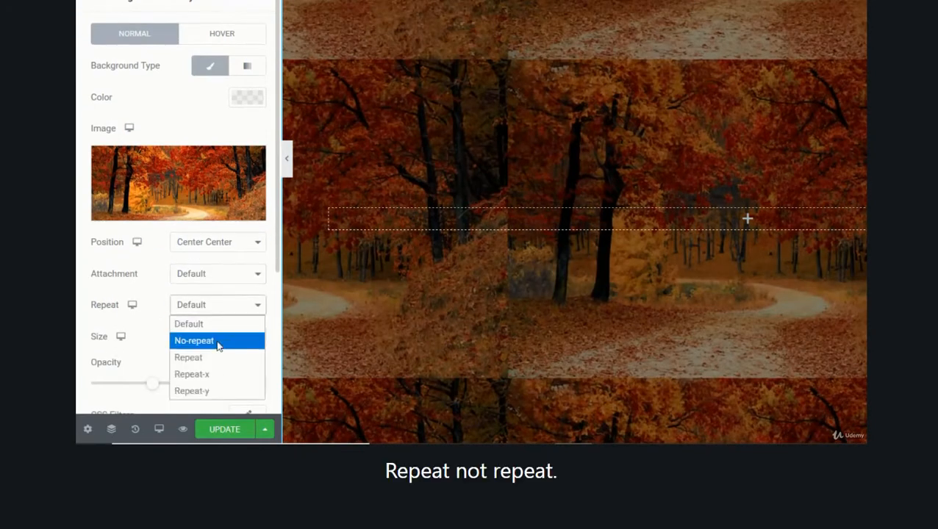
click(218, 342)
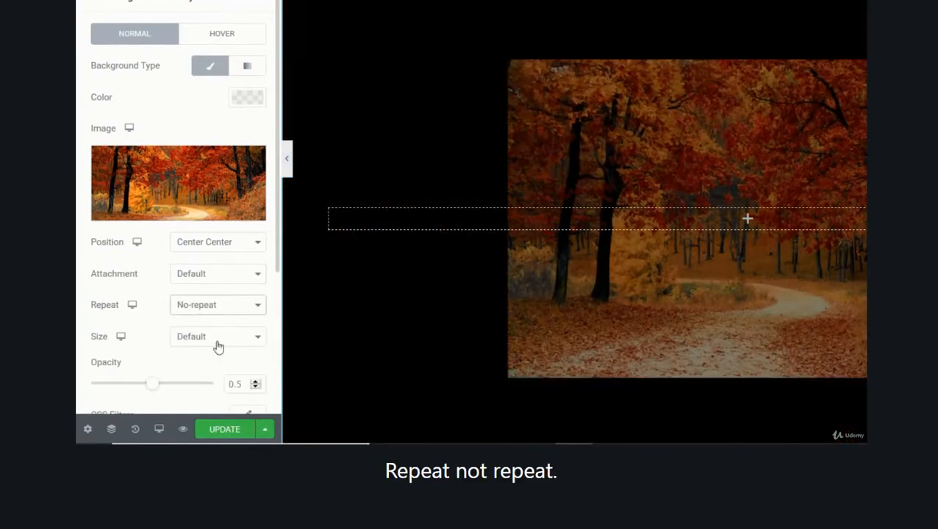
click(217, 342)
click(207, 389)
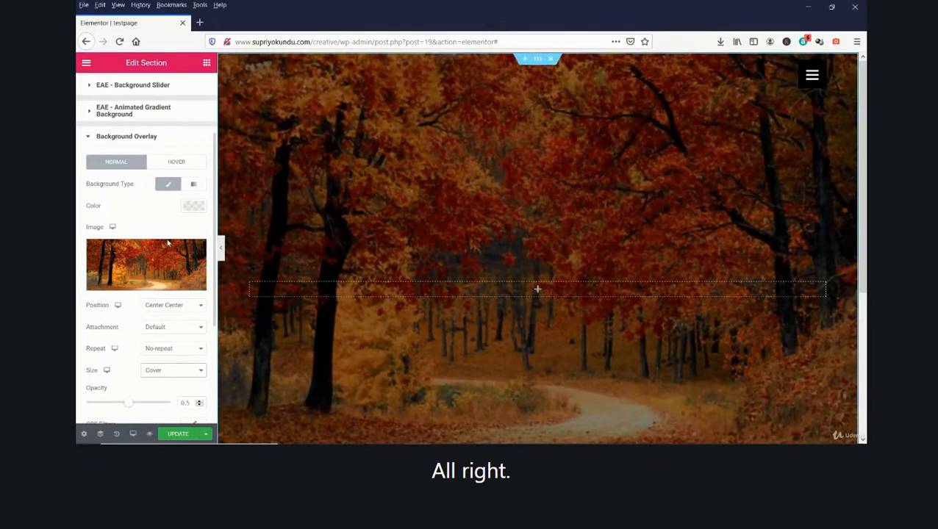
Lower the background overlay's opacity to 0.15 and collapse its settings
scroll(174, 316, down, 2)
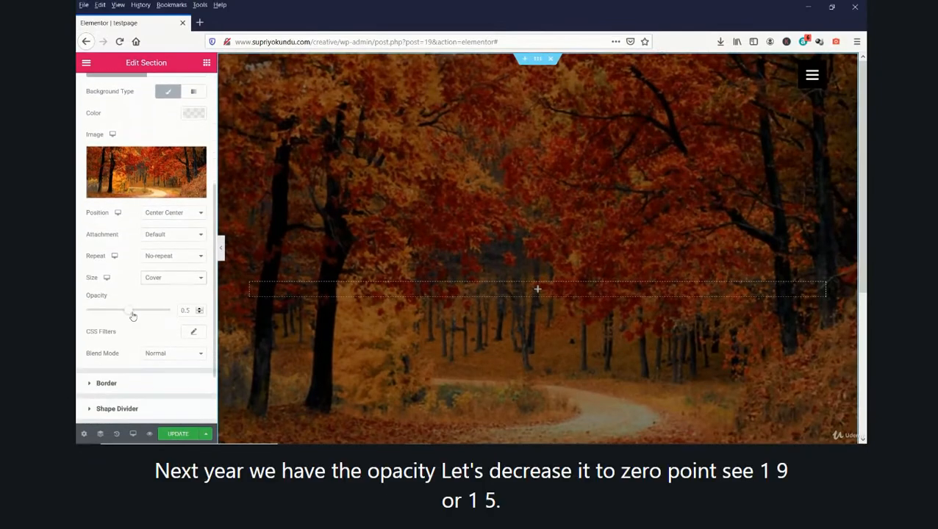
drag(131, 315, 111, 314)
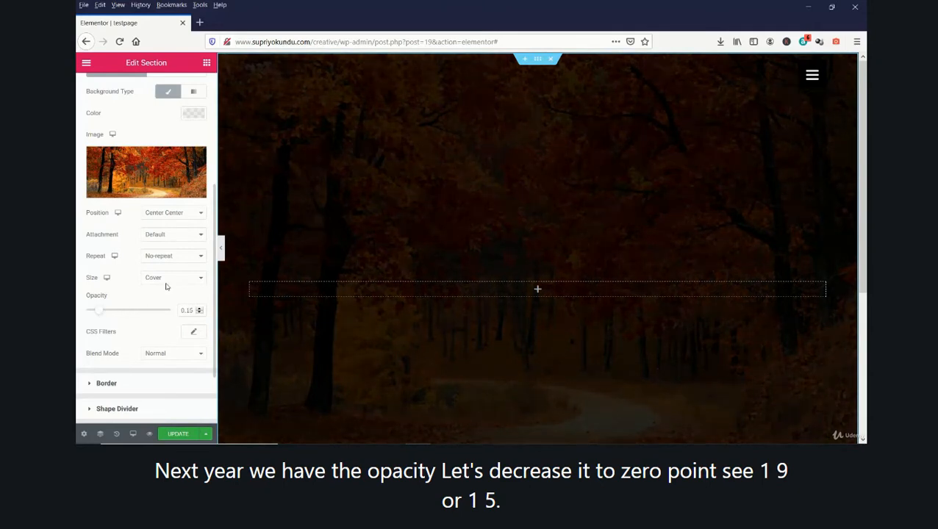
scroll(202, 270, up, 4)
click(185, 246)
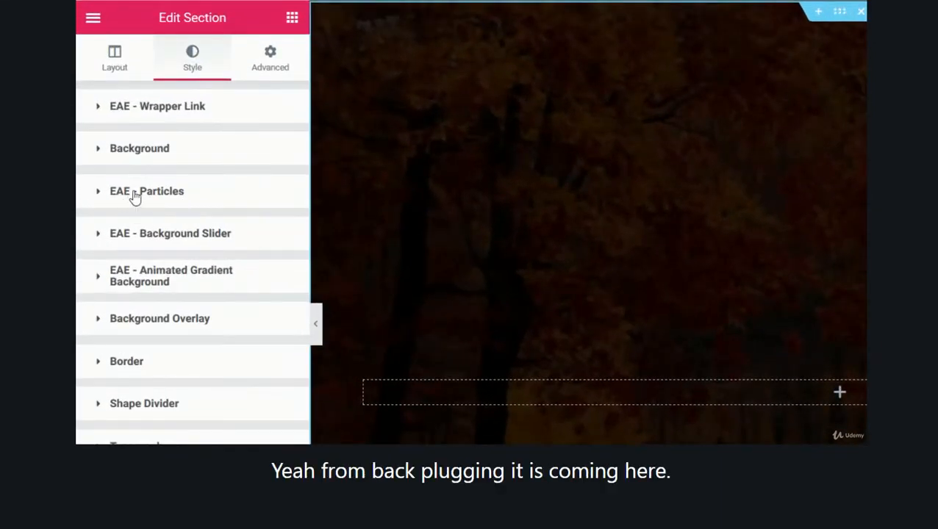
Enable the EAE particle background on the section and look through its particle JSON settings
click(210, 193)
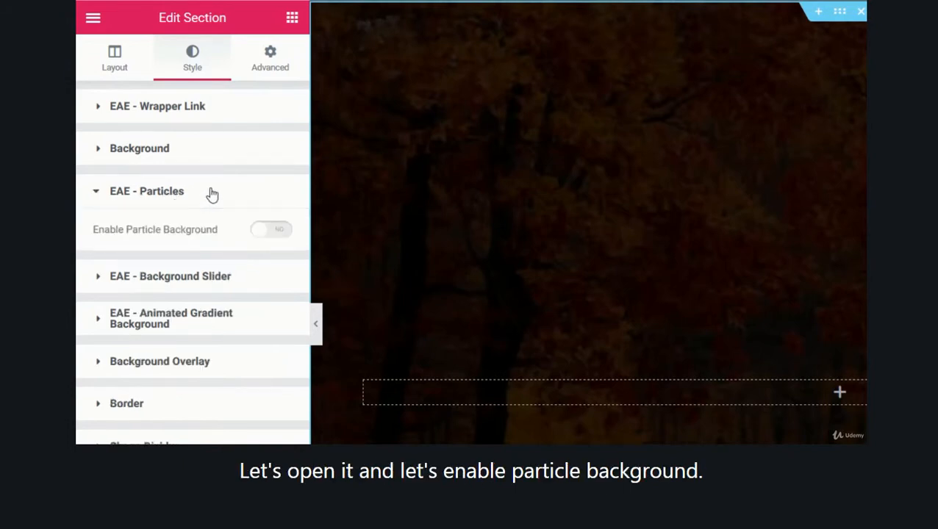
click(273, 231)
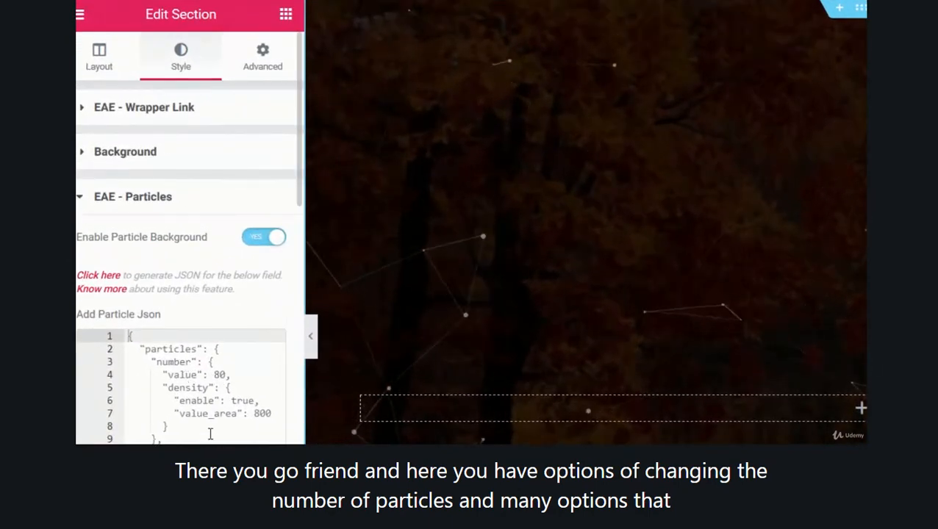
scroll(210, 435, down, 5)
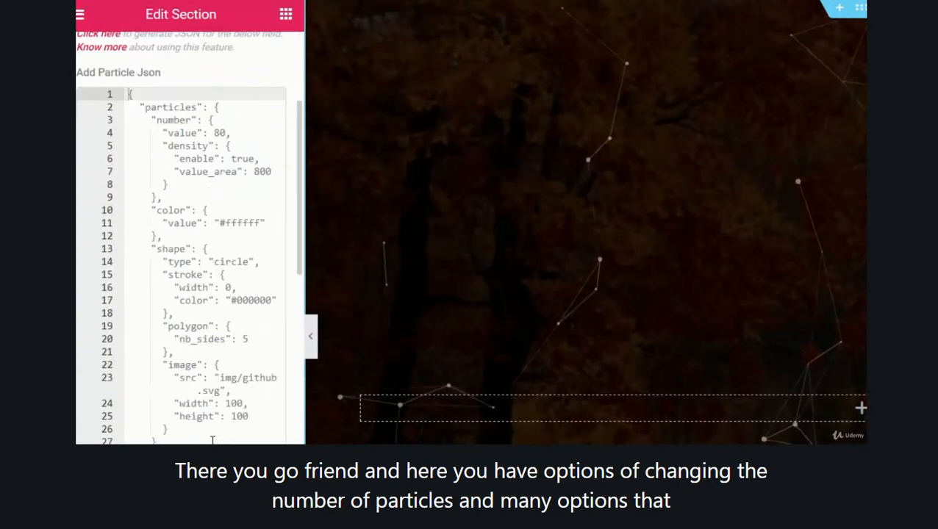
scroll(212, 439, down, 8)
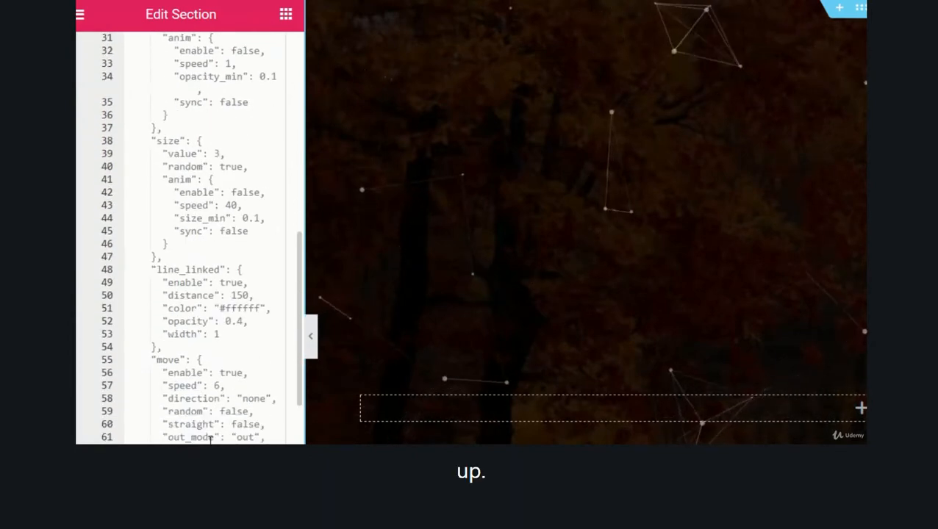
scroll(211, 439, up, 13)
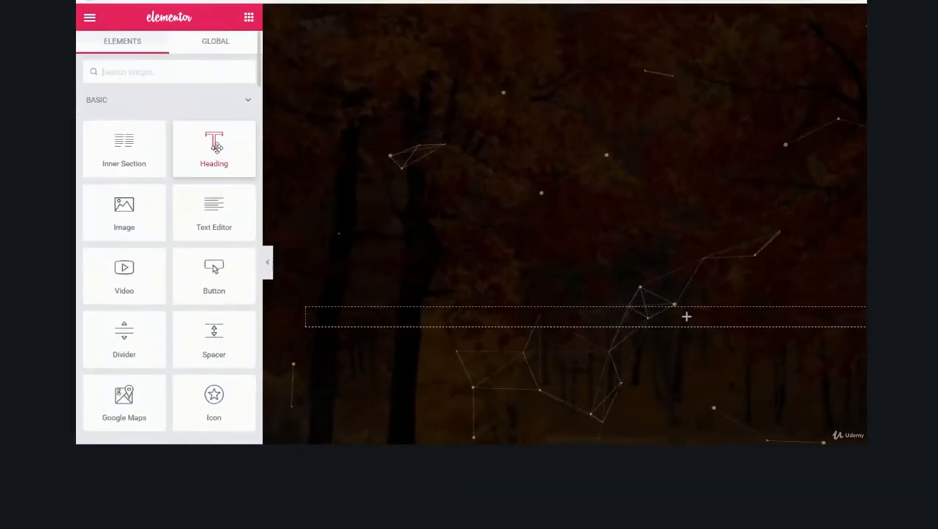
Add a Heading widget to the hero section with the title "Welcome", centre-aligned and with HTML tag H3
drag(216, 147, 695, 322)
drag(233, 135, 77, 133)
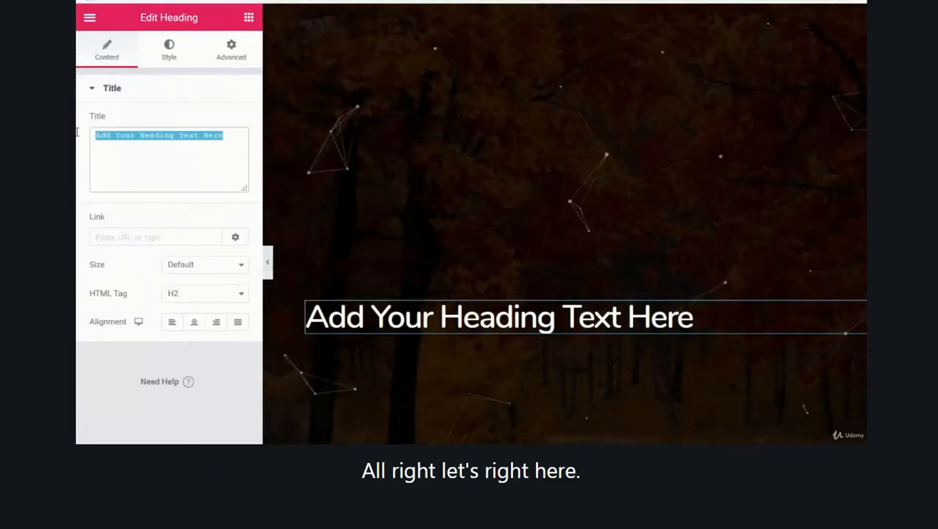
text(Welcome)
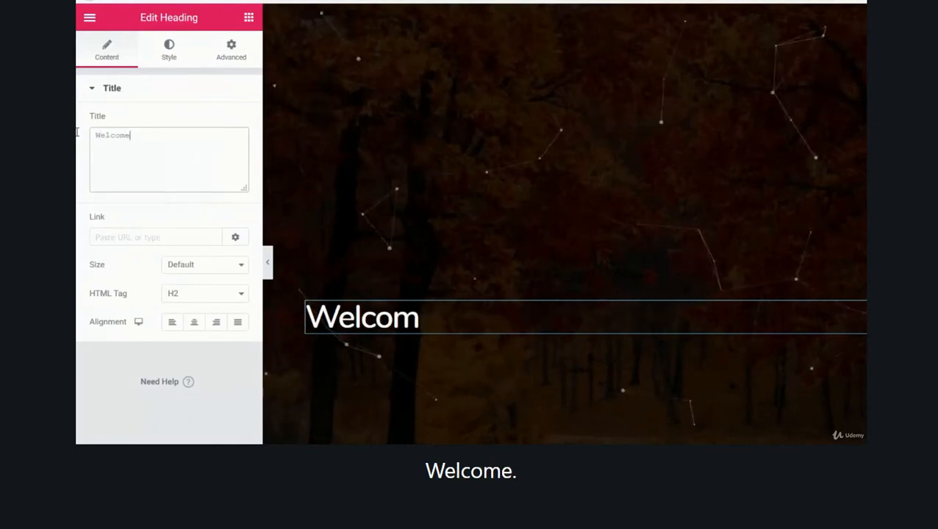
click(193, 325)
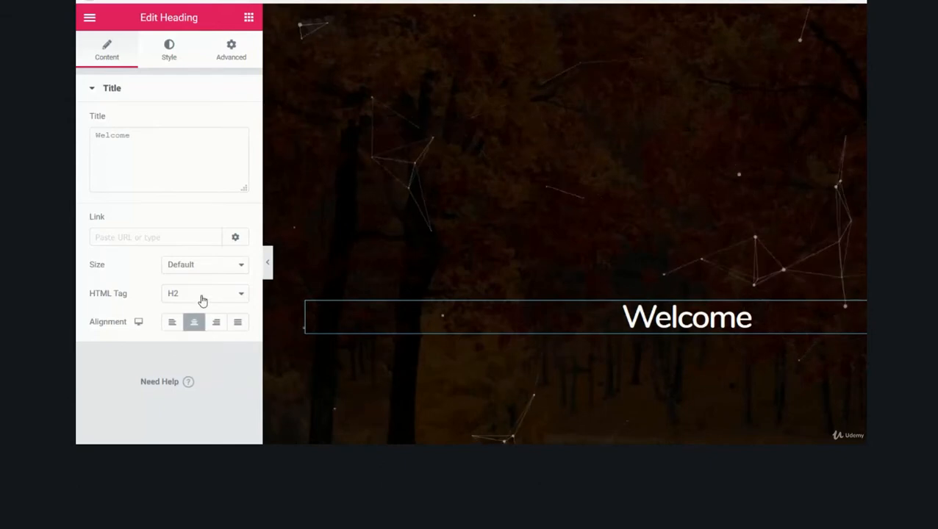
click(203, 300)
click(190, 342)
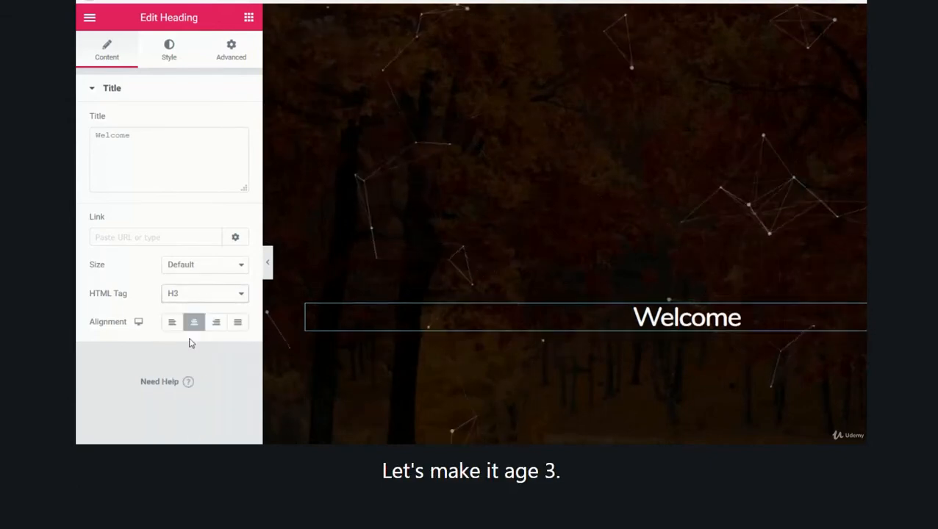
Add a Text Editor widget below the heading and replace its text with the "The point of using Lorem Ipsum" sentence copied from the Lorem Ipsum page
click(249, 19)
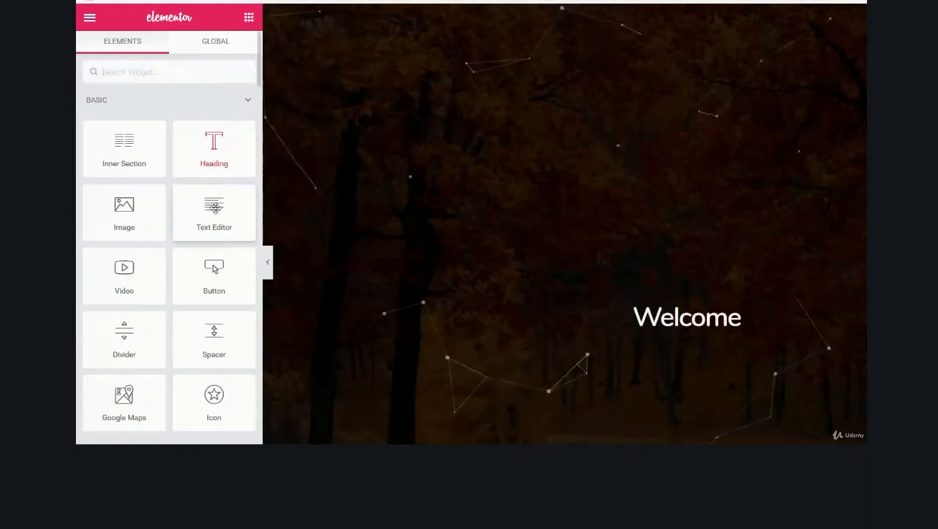
drag(213, 208, 700, 356)
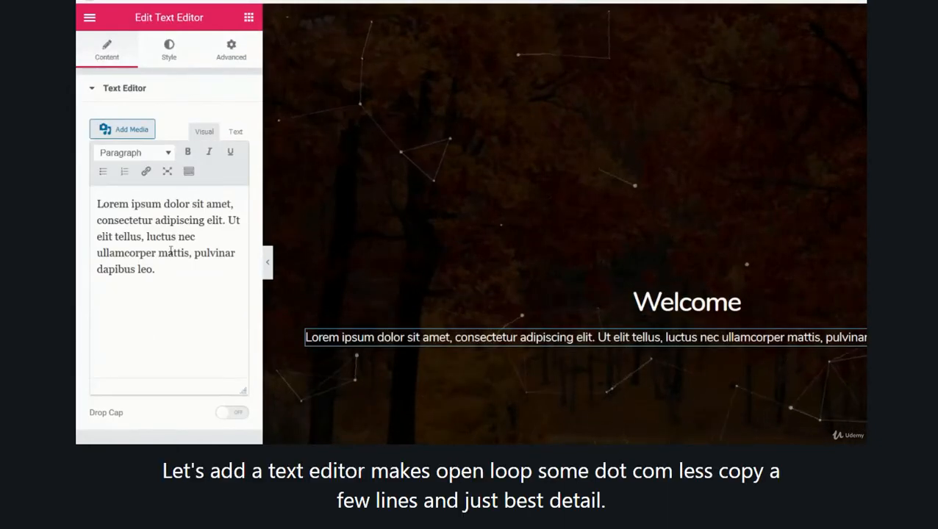
key(ctrl+t)
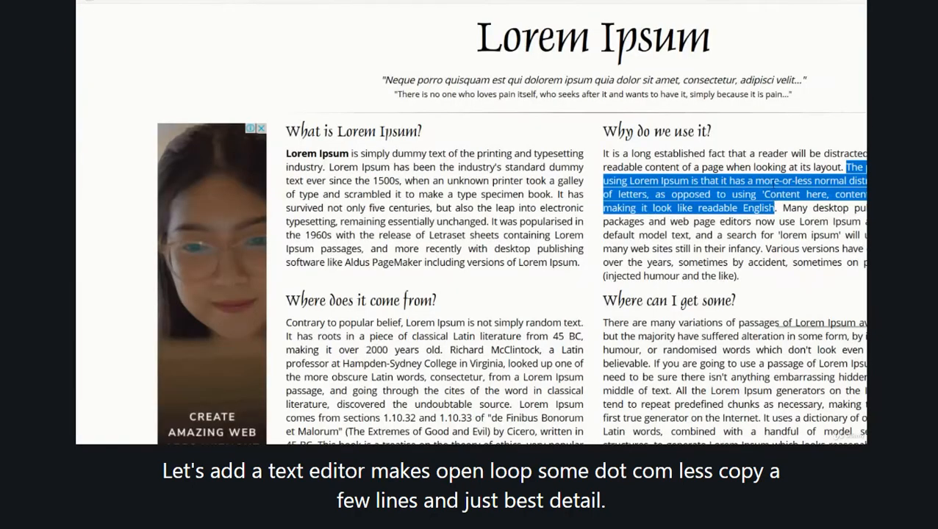
right_click(772, 185)
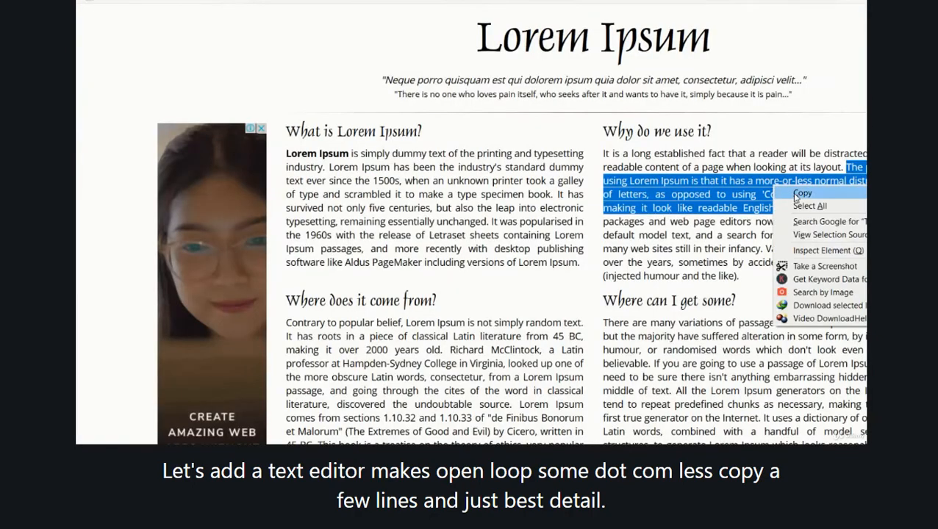
click(790, 191)
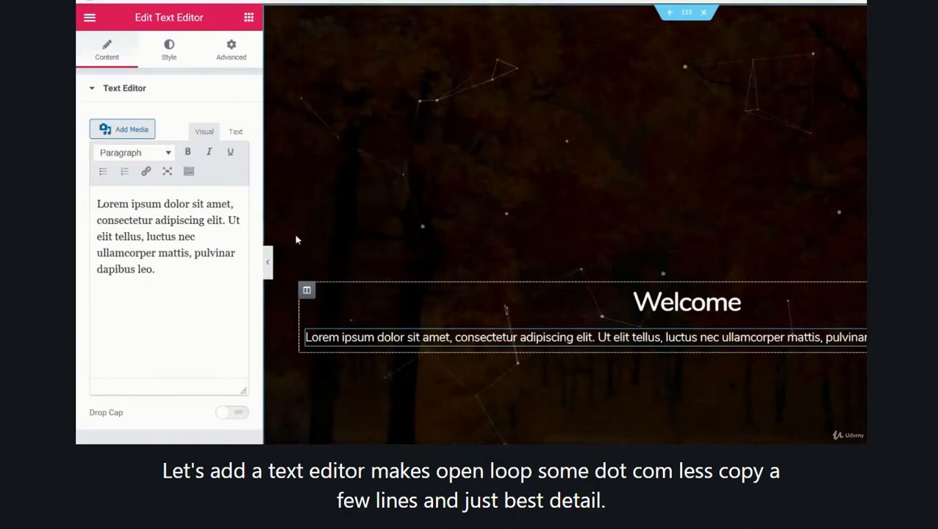
drag(184, 272, 76, 180)
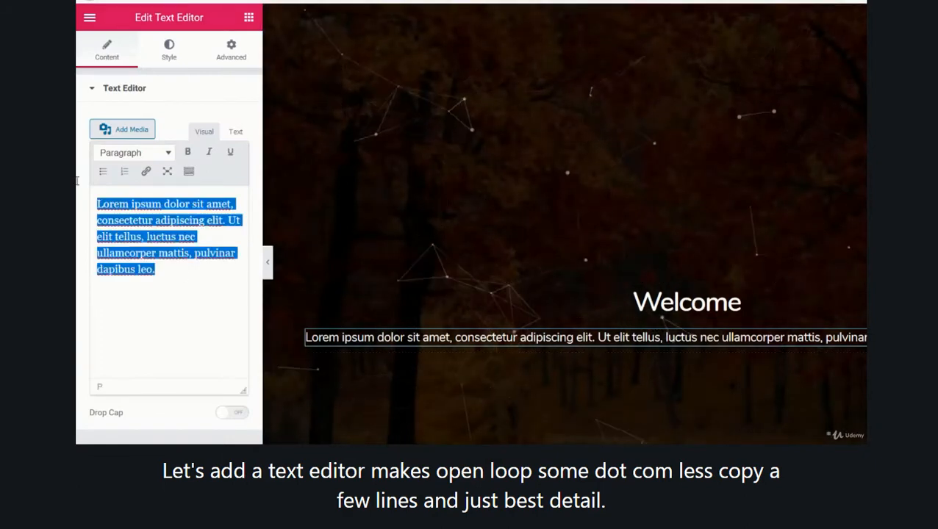
text(The point of using Lorem Ipsum is that it has a more-or-less normal distribution of letters, as opposed to using 'Content here, content here', making it look like readable English)
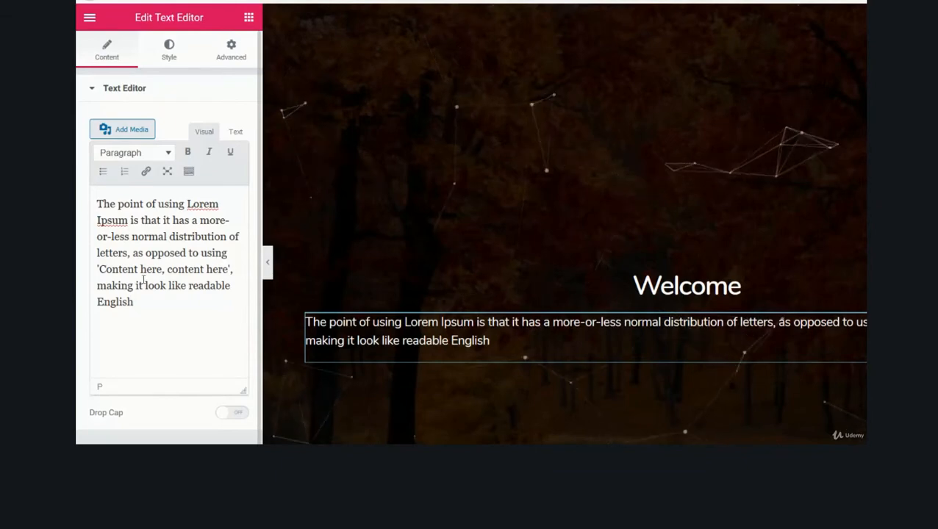
Insert a <br> line break before 'Content here, content here' in the paragraph's HTML source
click(242, 135)
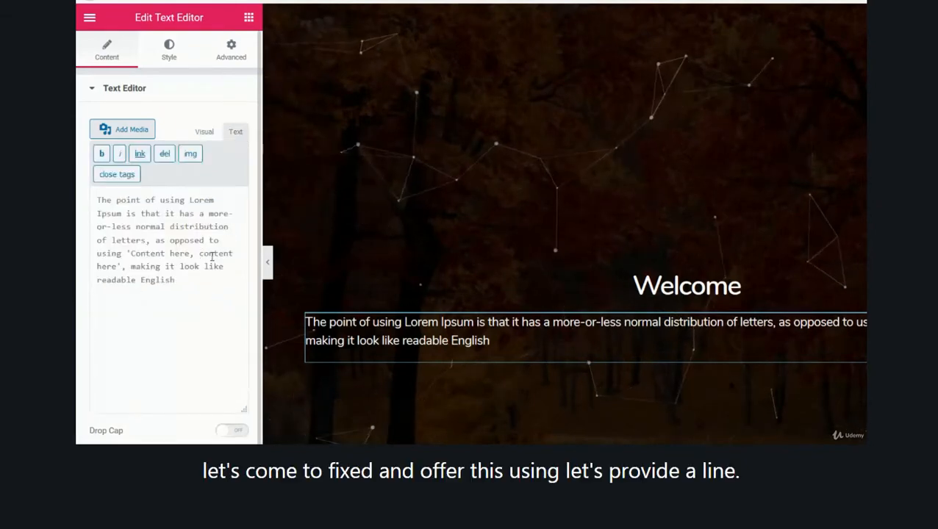
click(125, 254)
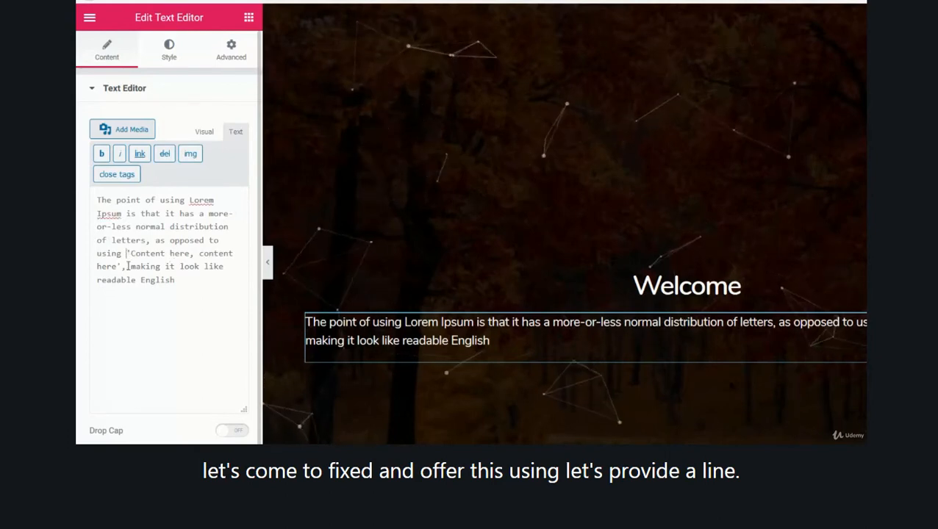
click(128, 266)
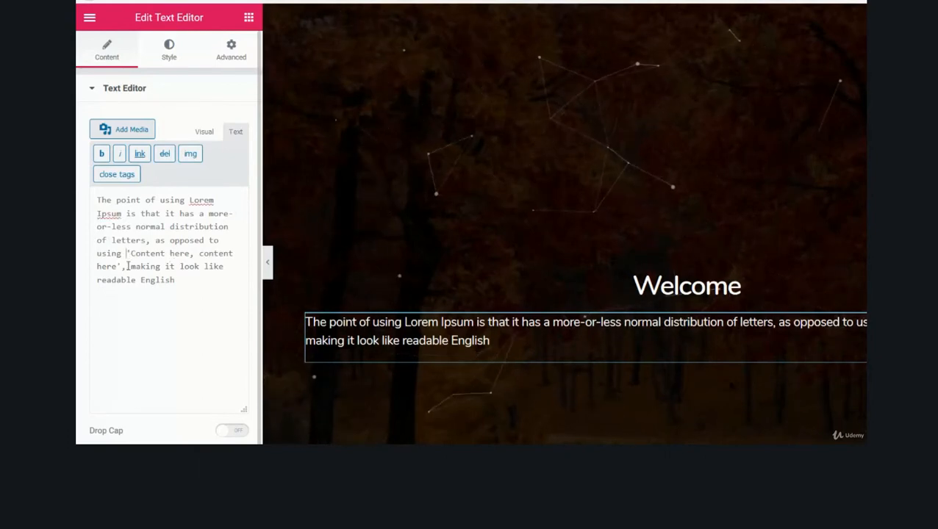
text(<br)
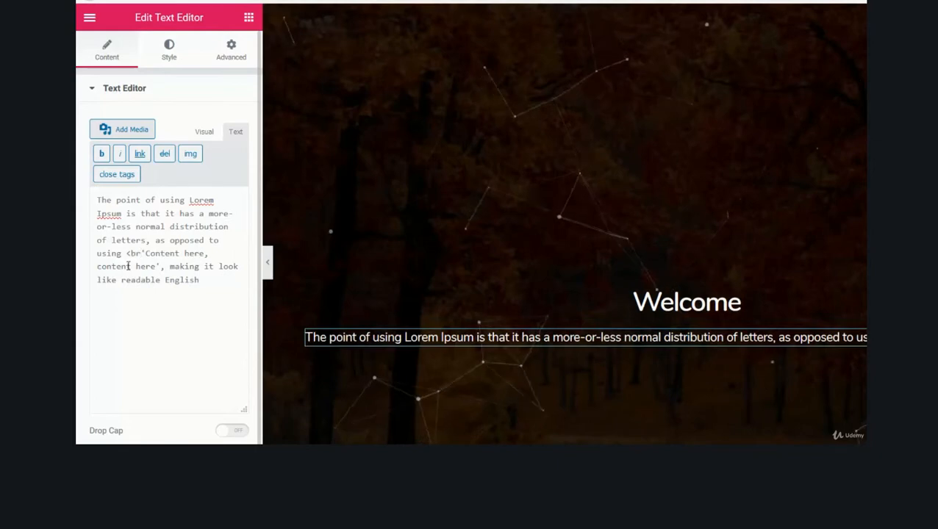
text(>)
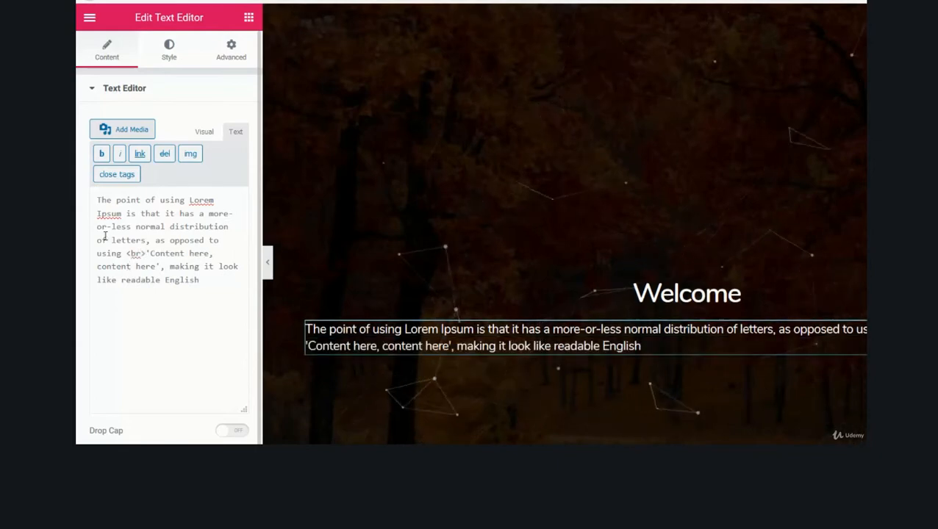
Centre-align the paragraph under the heading and set its typography size to 16 px
click(168, 55)
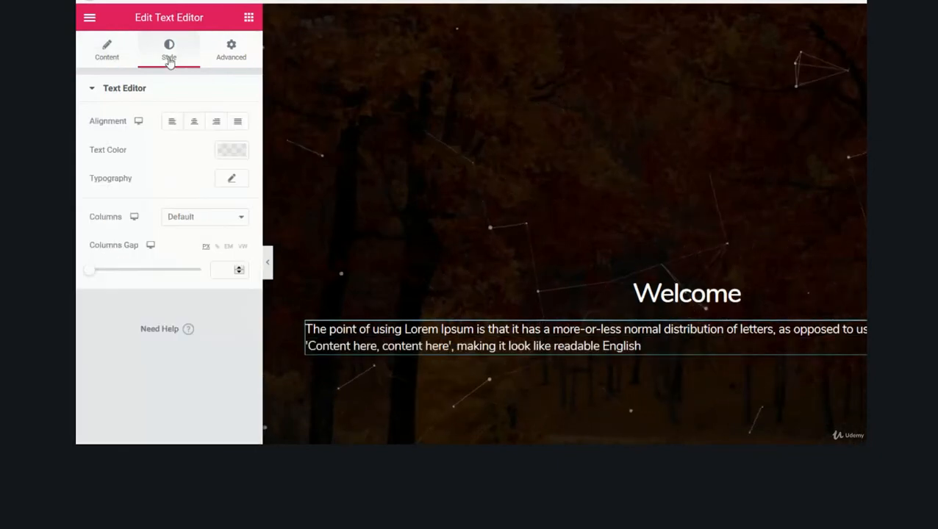
click(196, 125)
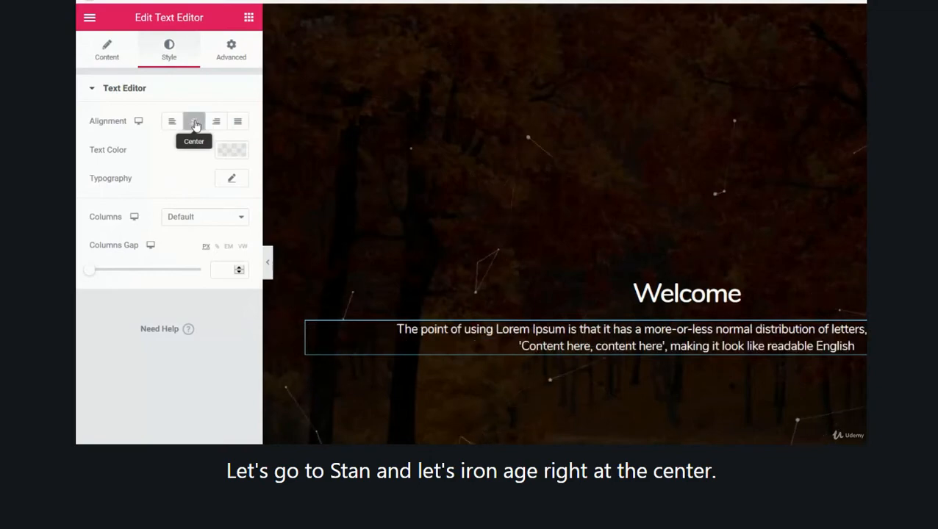
scroll(651, 297, down, 3)
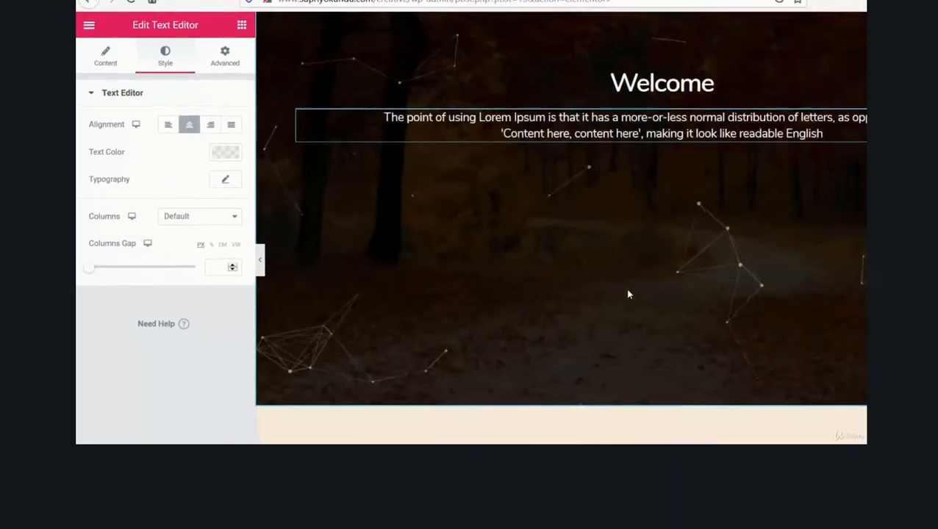
scroll(650, 295, up, 1)
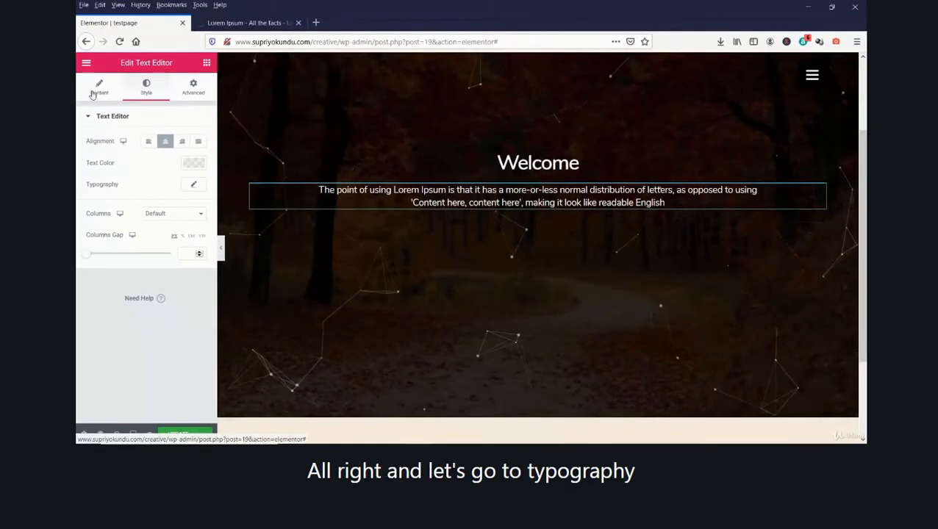
click(194, 184)
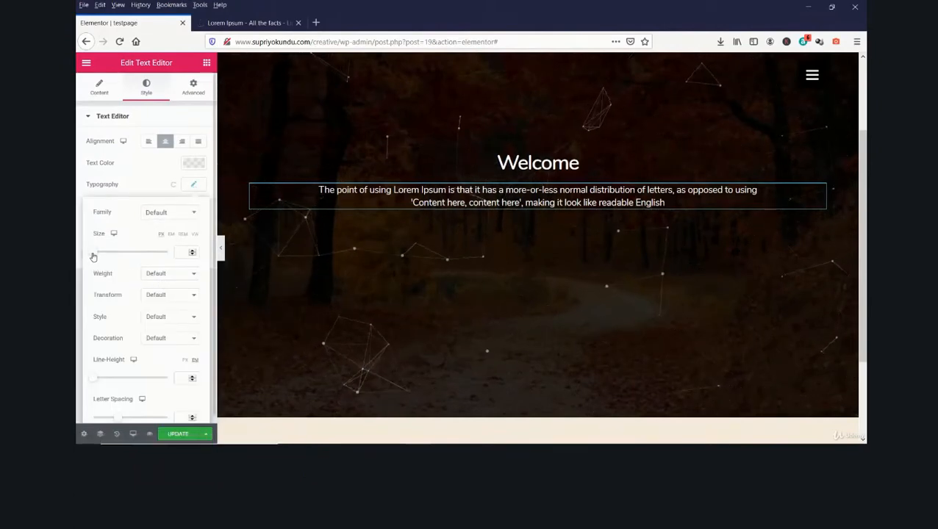
drag(94, 256, 99, 256)
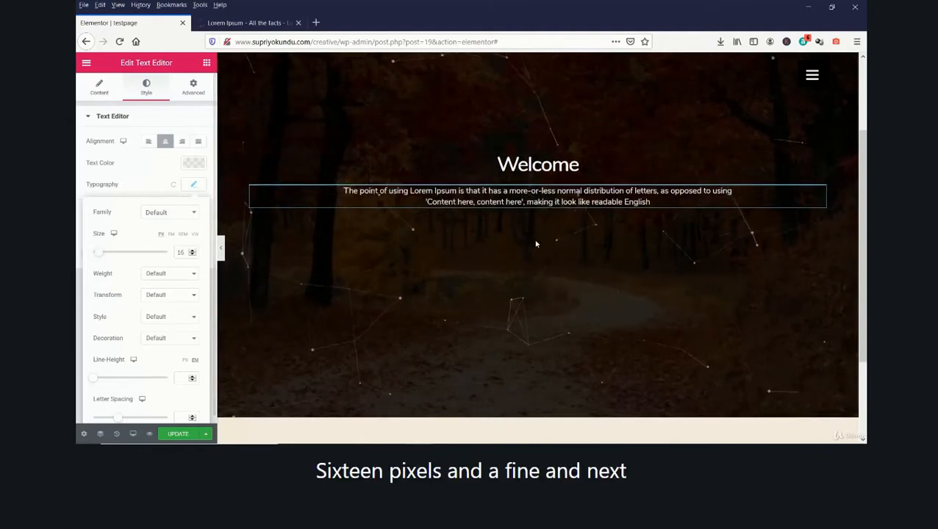
scroll(496, 279, up, 3)
scroll(496, 280, down, 4)
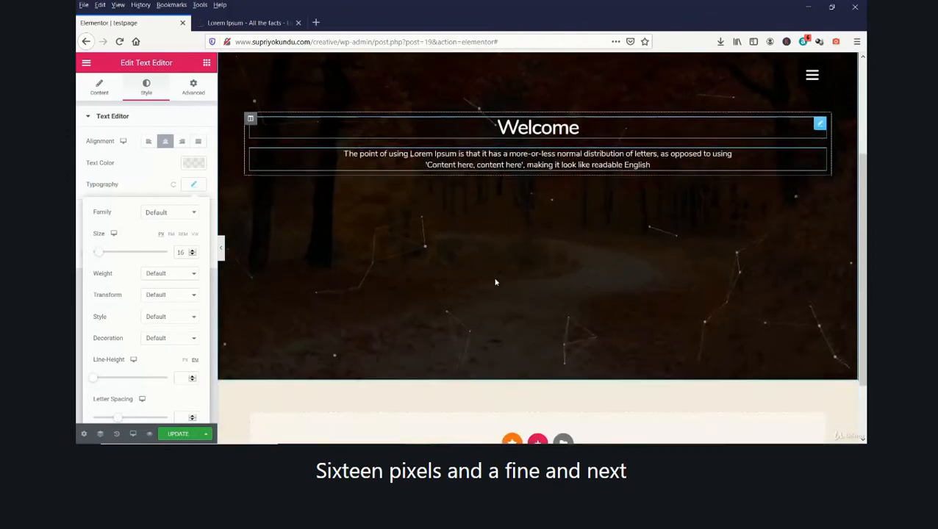
click(102, 90)
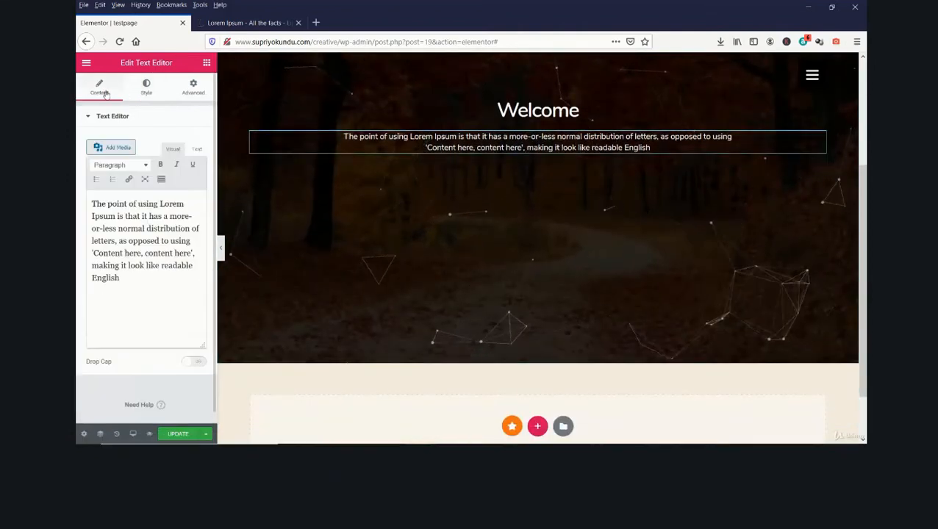
Add a centre-aligned Button widget below the paragraph and set its text to "Contact Us"
click(207, 63)
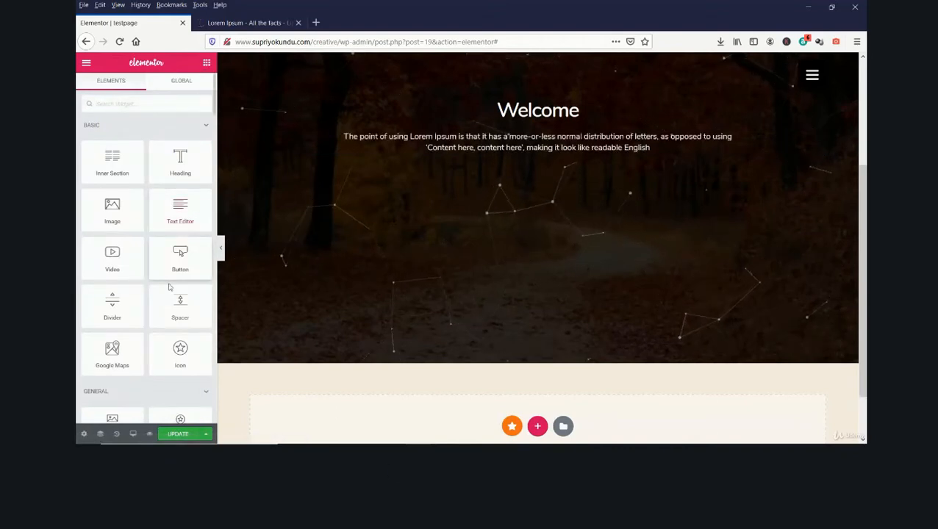
drag(180, 255, 538, 156)
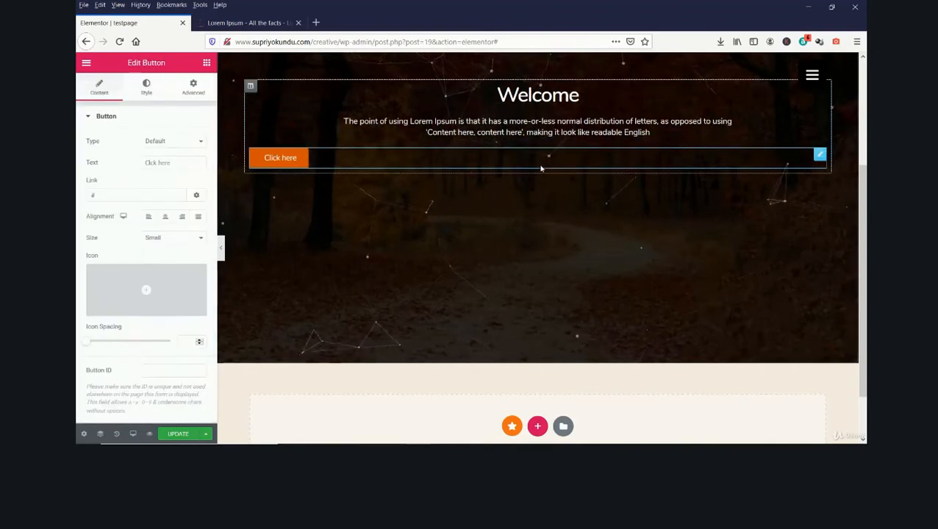
click(165, 219)
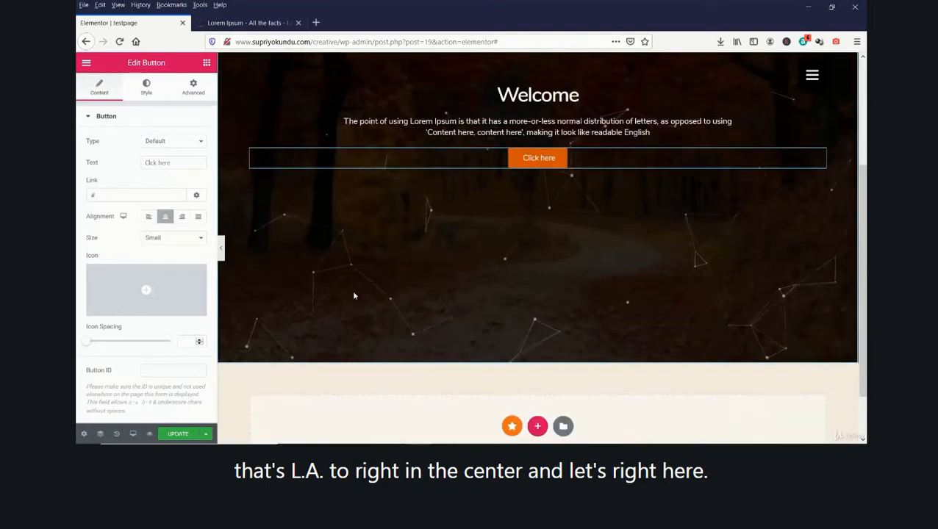
click(165, 237)
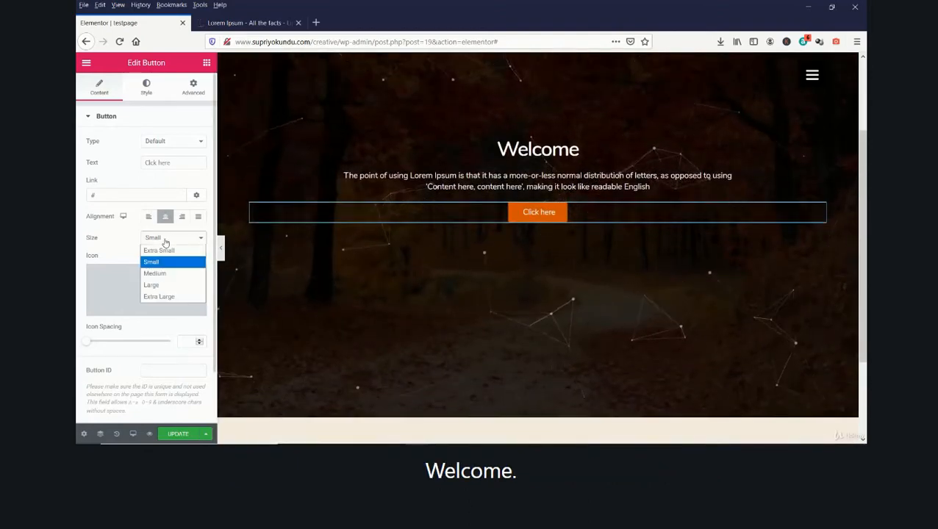
click(165, 243)
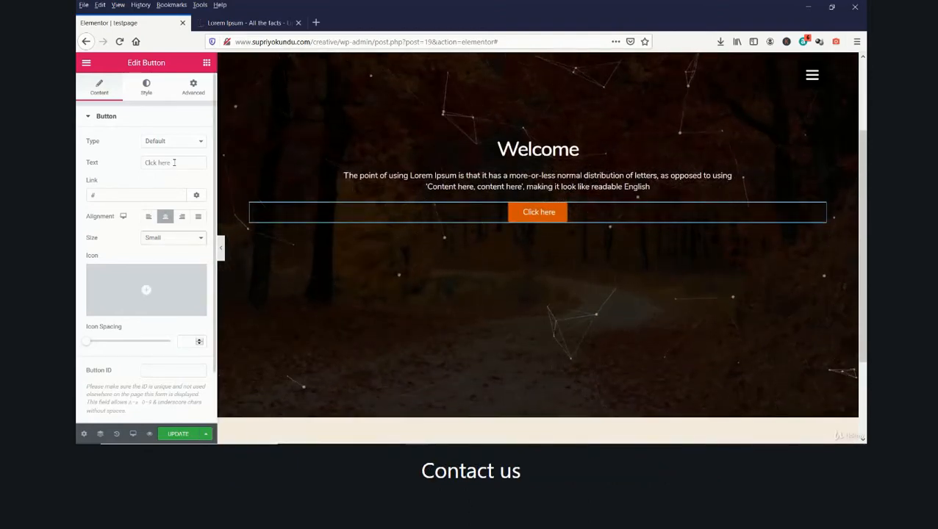
drag(175, 162, 92, 157)
text(C)
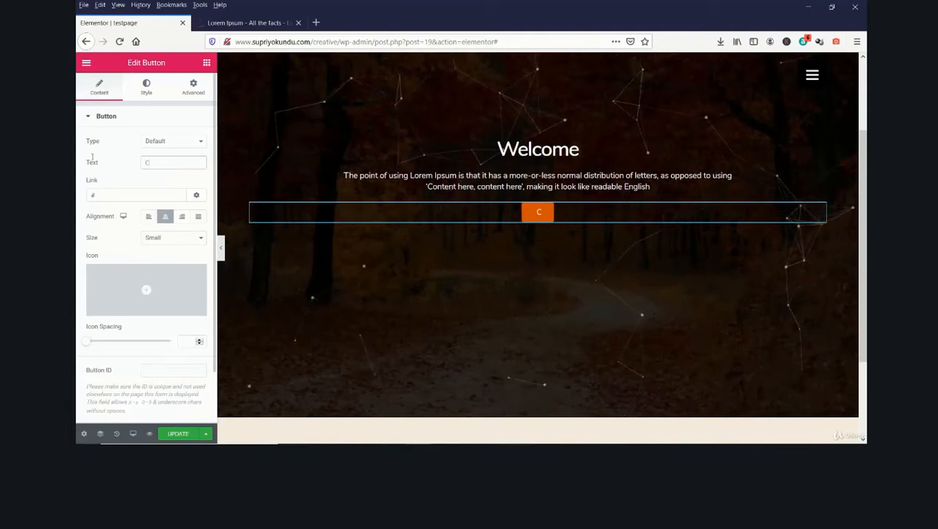
text(ontact Us)
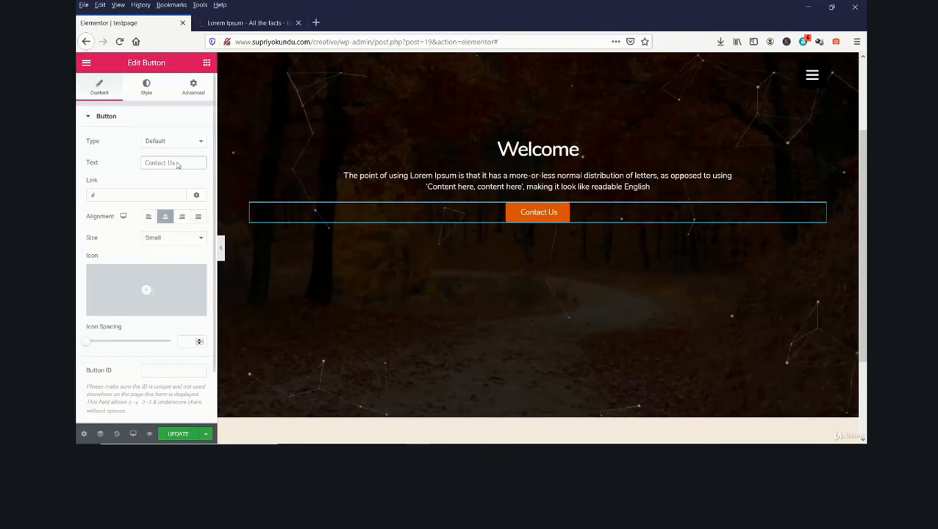
Update the page, look over the finished hero section and open the page preview
click(178, 434)
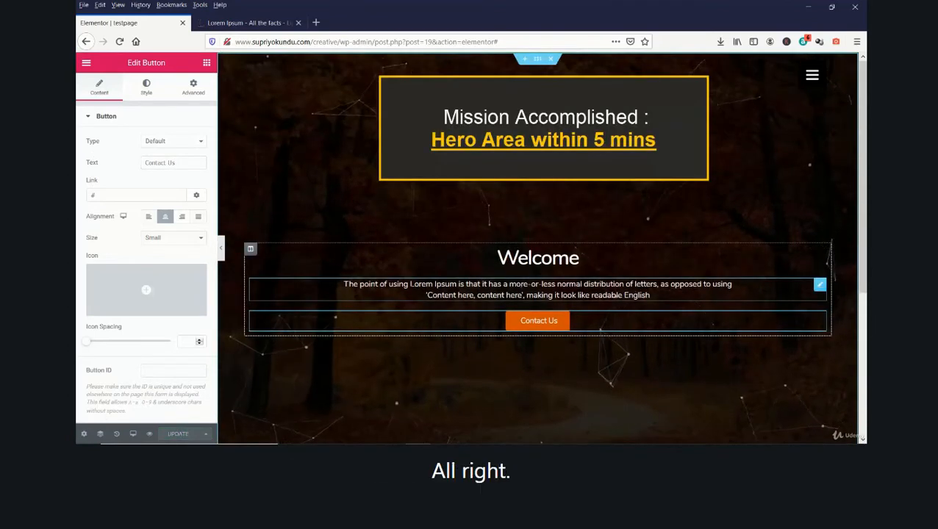
scroll(538, 290, down, 3)
scroll(346, 266, up, 3)
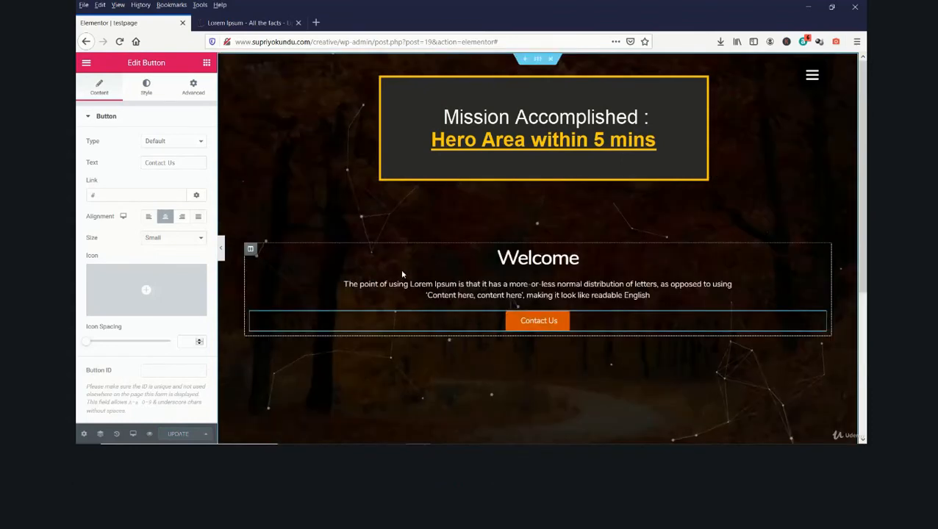
scroll(402, 272, down, 1)
scroll(402, 274, up, 1)
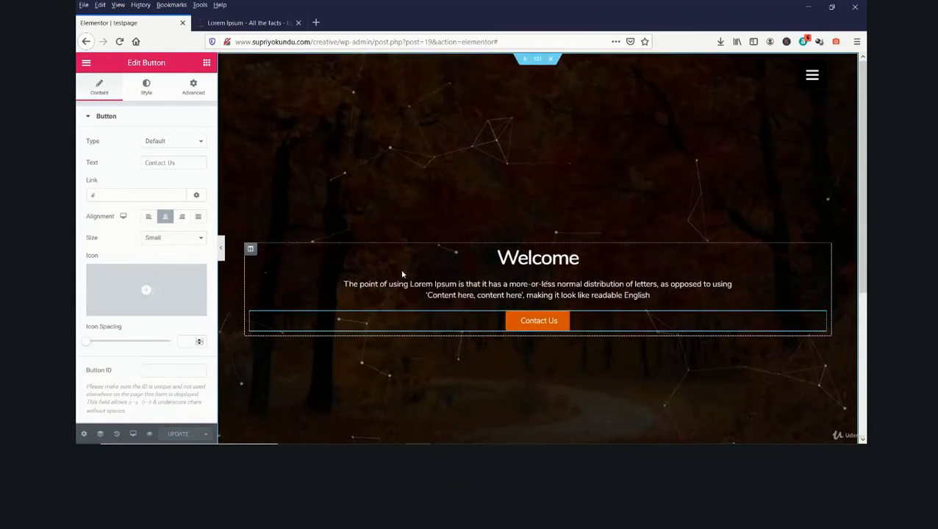
click(149, 435)
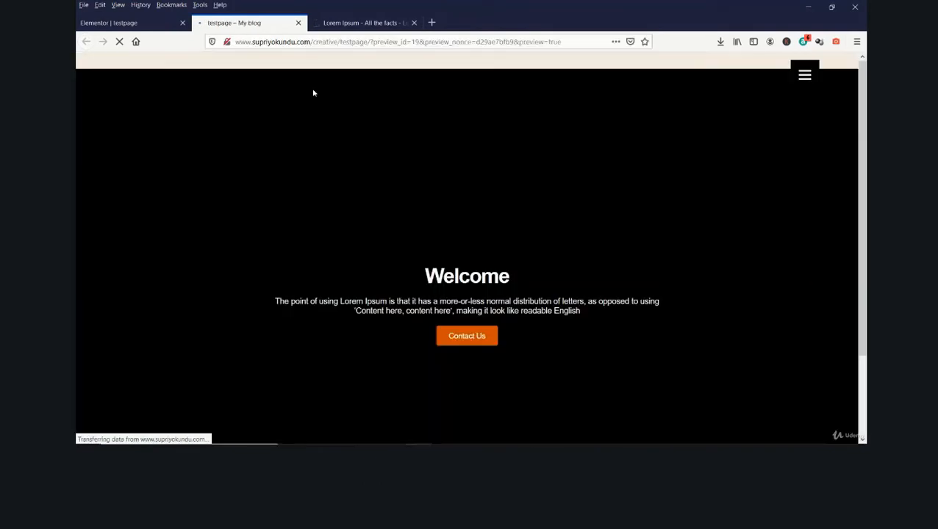
Examine the previewed hero section on the test page, including its particle background, heading, paragraph and Contact Us button
scroll(204, 189, down, 3)
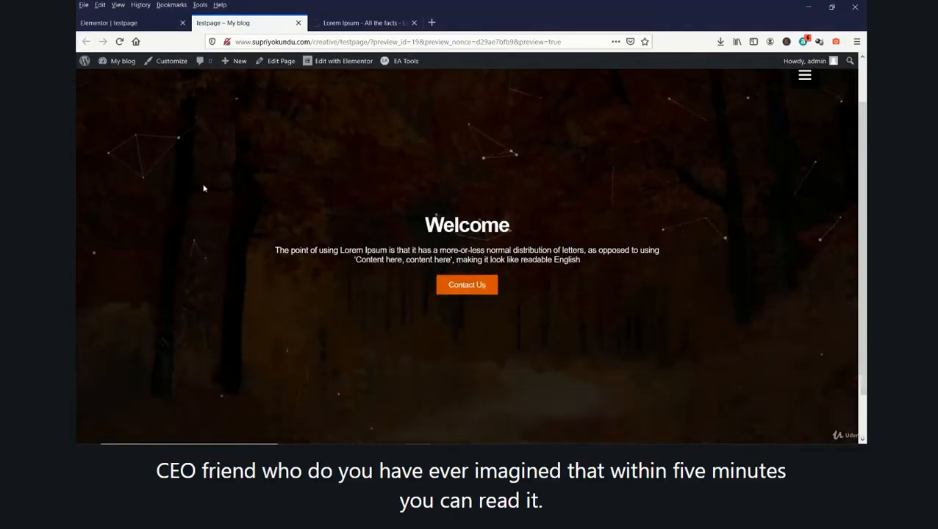
scroll(205, 189, up, 3)
scroll(682, 285, down, 1)
scroll(682, 285, down, 2)
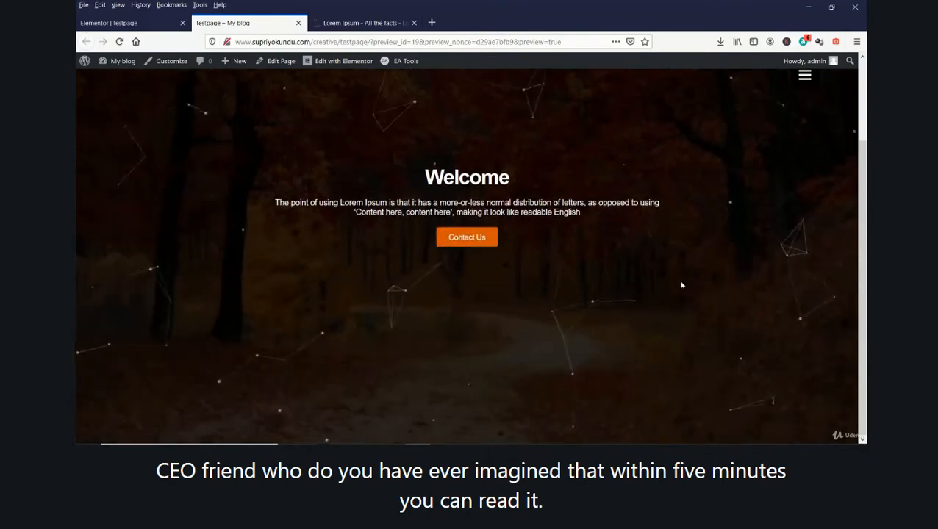
scroll(681, 285, up, 2)
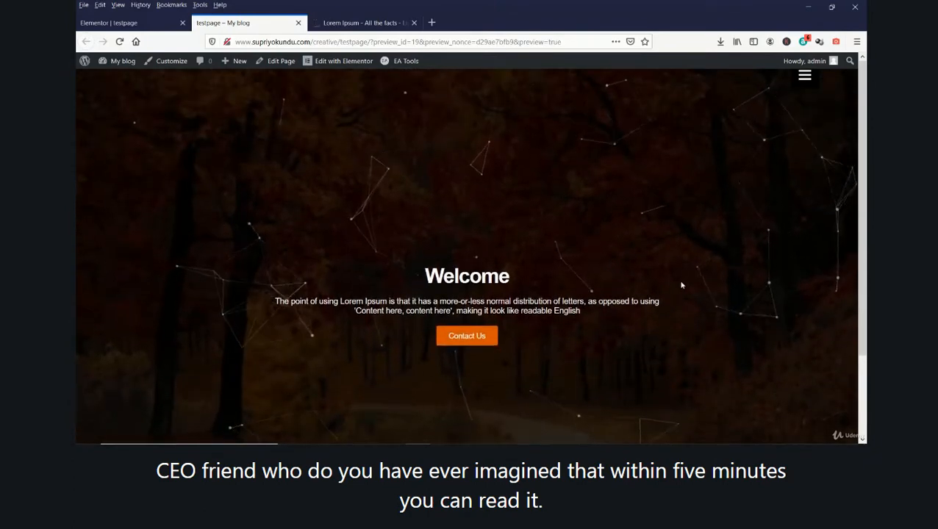
scroll(681, 285, down, 2)
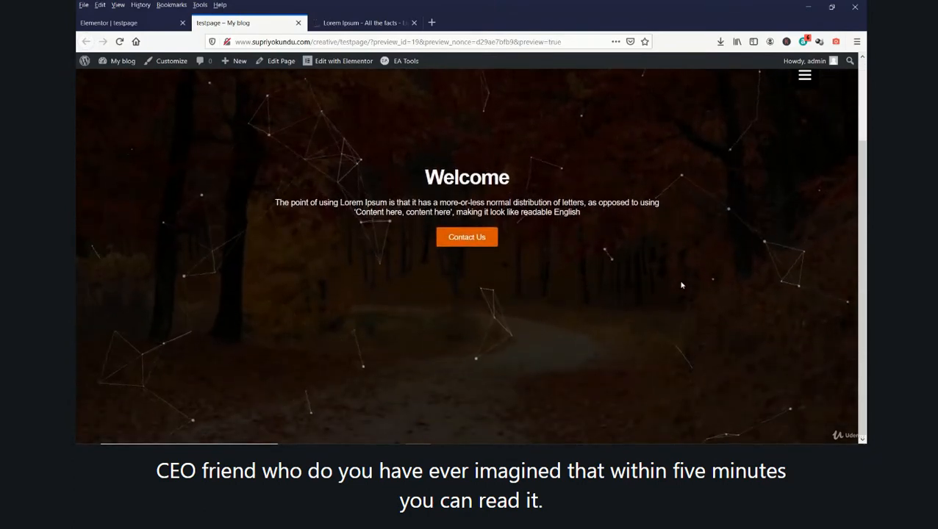
scroll(682, 285, up, 2)
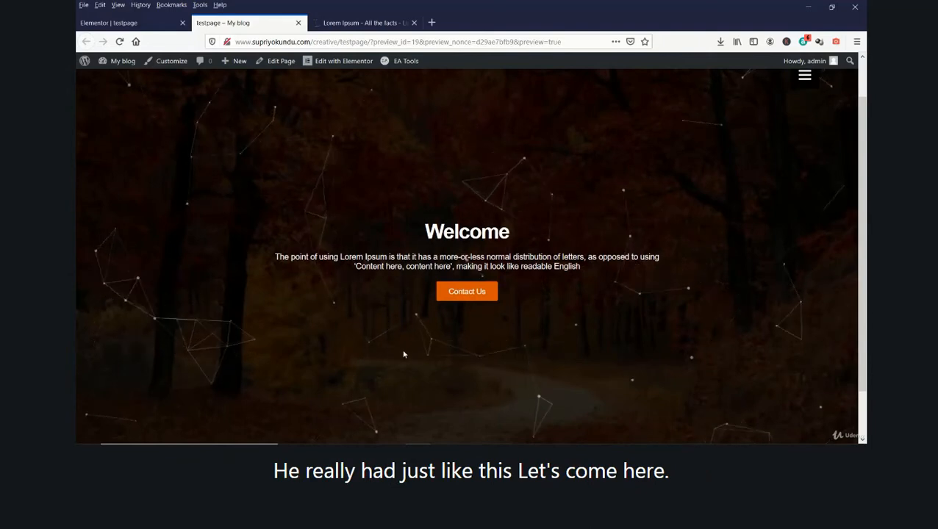
Back in the Elementor editor, unlink the margin values of the paragraph under the heading and set its top margin to 15 px
click(142, 22)
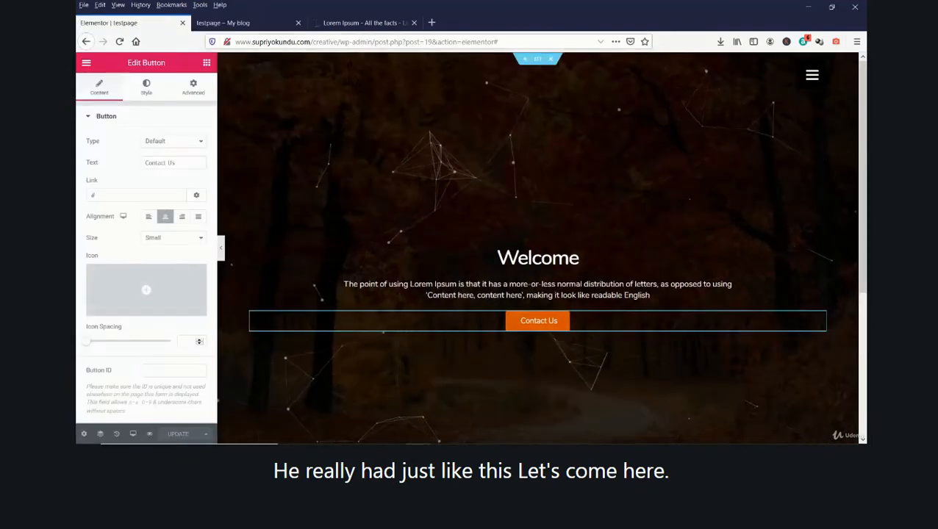
click(538, 288)
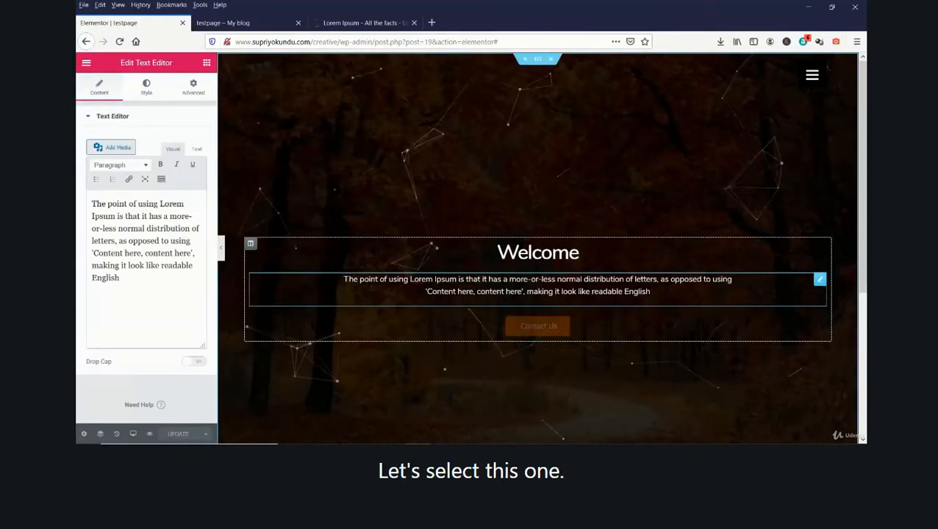
click(192, 88)
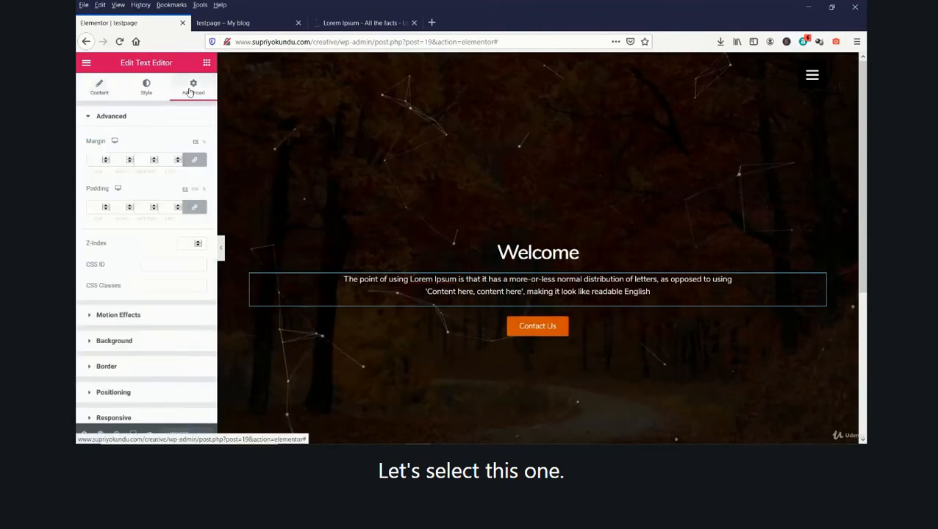
click(195, 162)
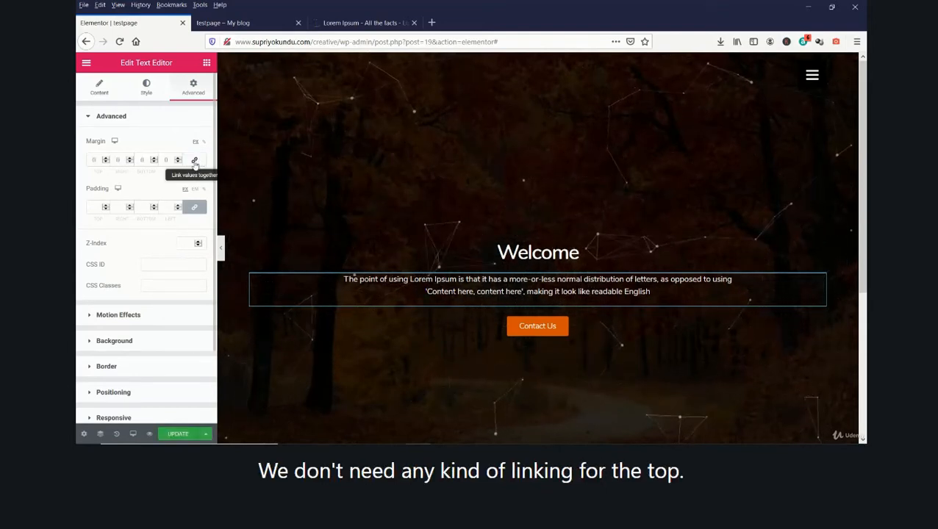
click(106, 159)
click(106, 159)
click(107, 158)
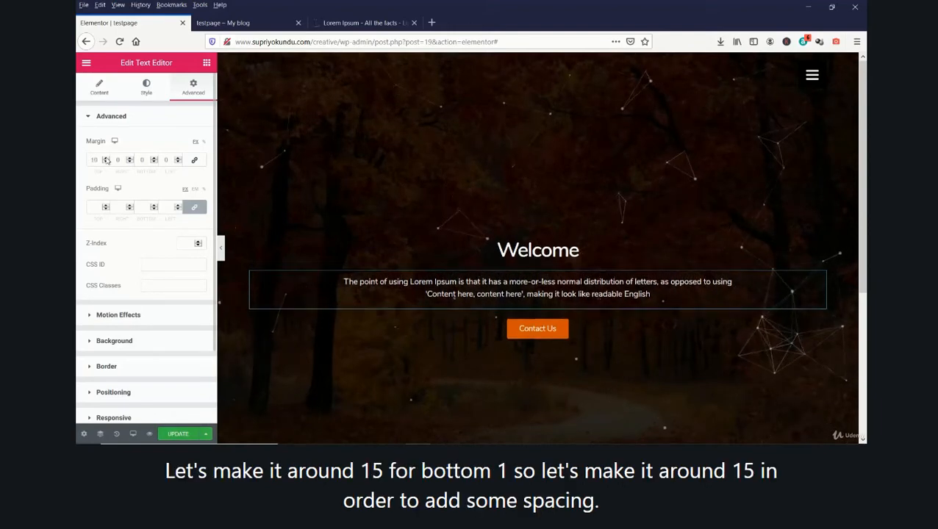
click(107, 159)
click(106, 159)
click(107, 159)
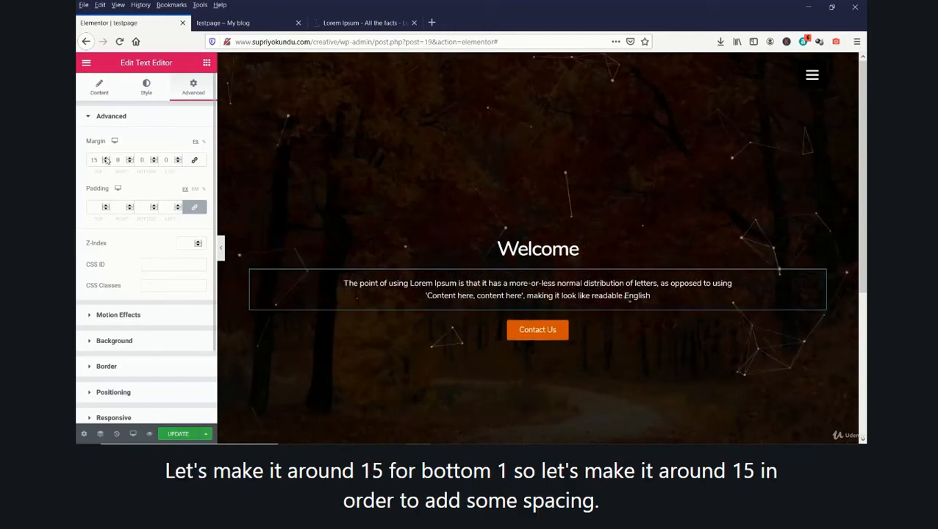
Set the paragraph's bottom margin to 15 px and update the page
click(155, 163)
click(155, 162)
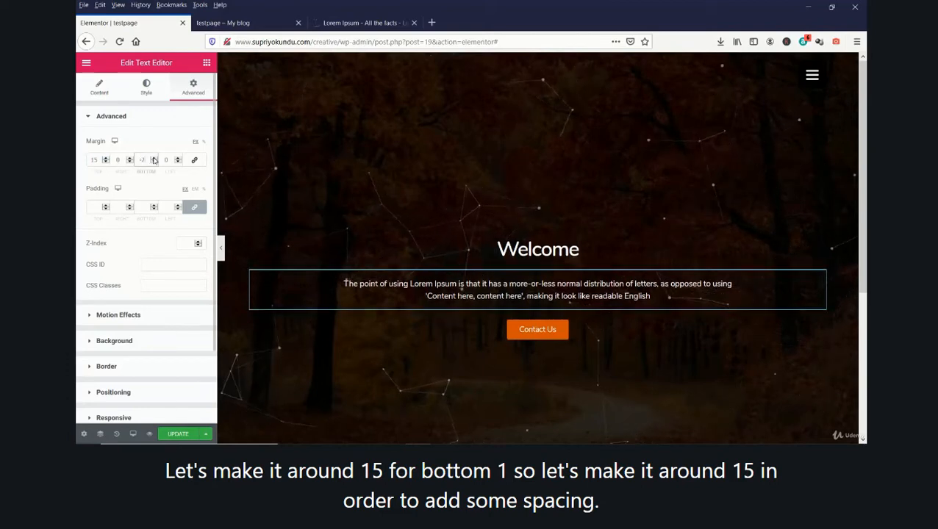
click(154, 158)
click(154, 157)
click(153, 157)
click(154, 157)
click(154, 157)
click(154, 157)
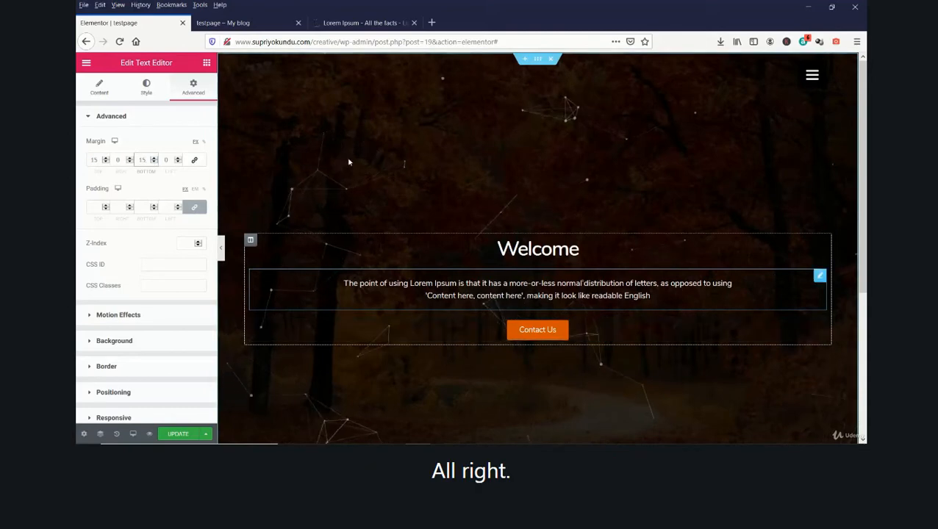
click(178, 434)
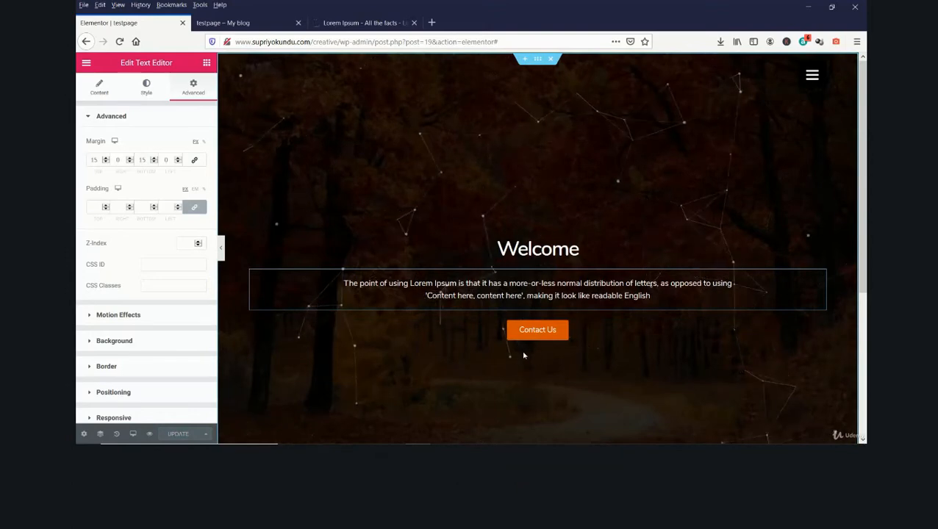
Check the new paragraph spacing in the test page preview and compare its hero section with the Final portfolio page
click(239, 23)
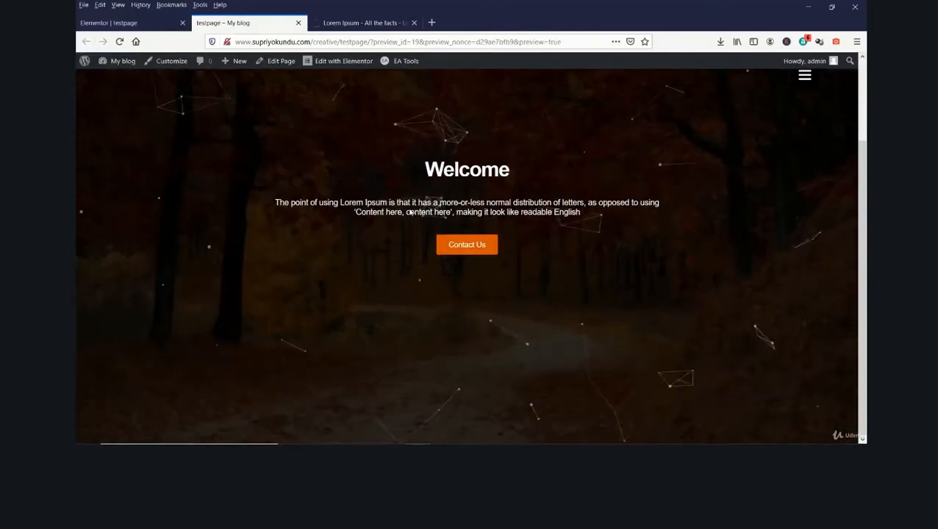
scroll(470, 257, down, 2)
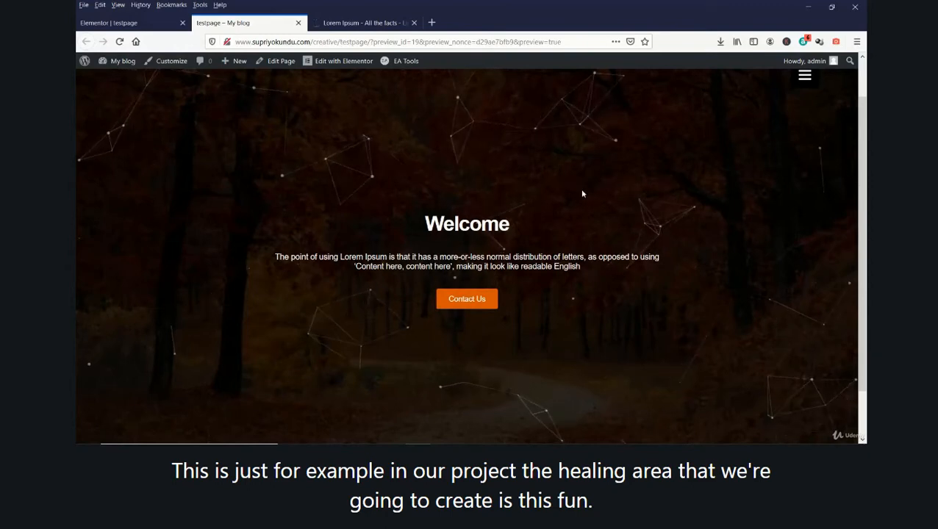
click(329, 25)
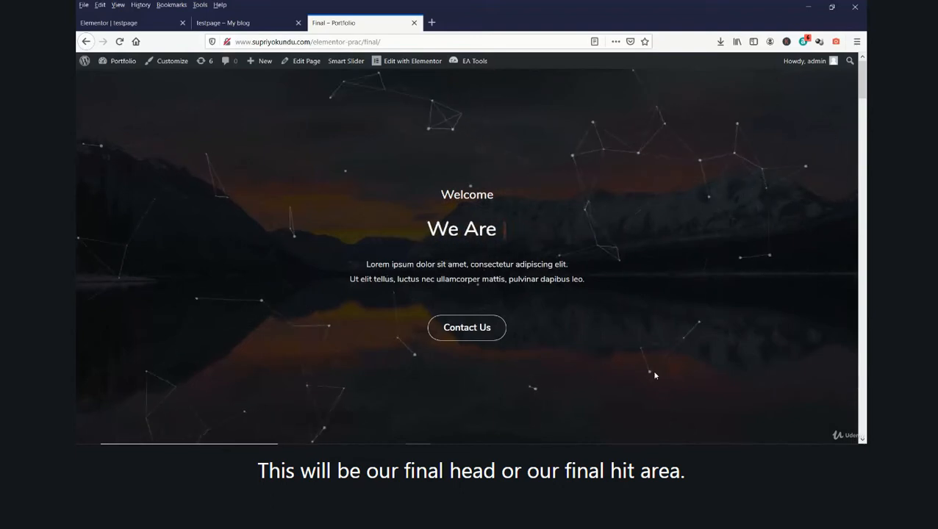
click(269, 26)
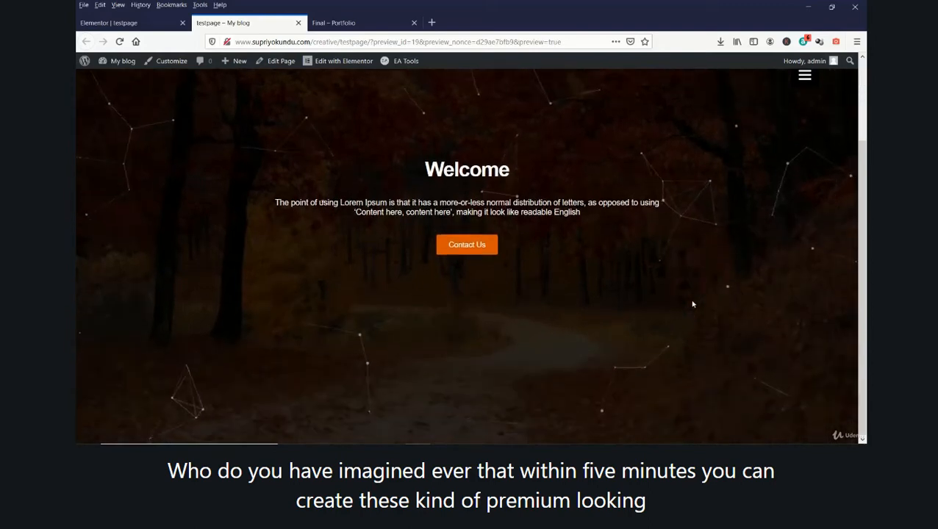
click(340, 22)
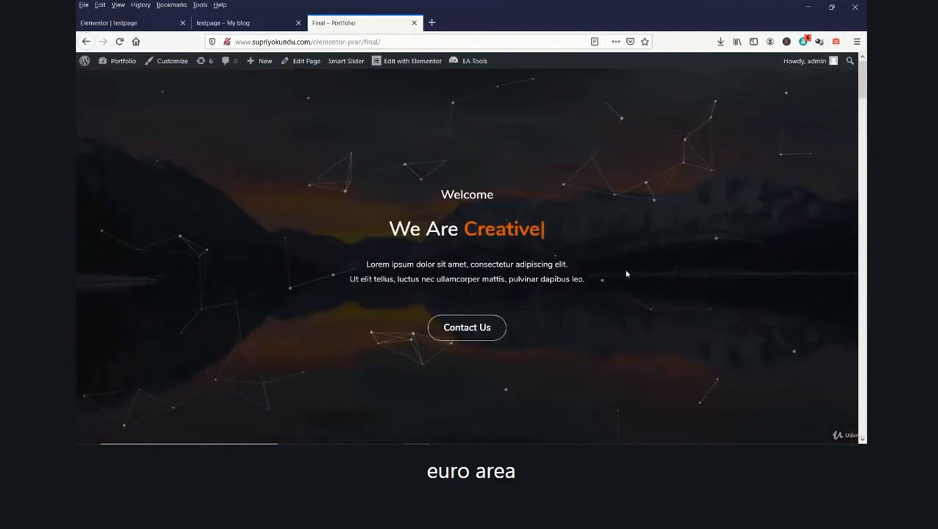
Look through the hero and About Us sections of the Final portfolio page
scroll(729, 317, down, 5)
scroll(729, 317, up, 3)
scroll(728, 318, down, 10)
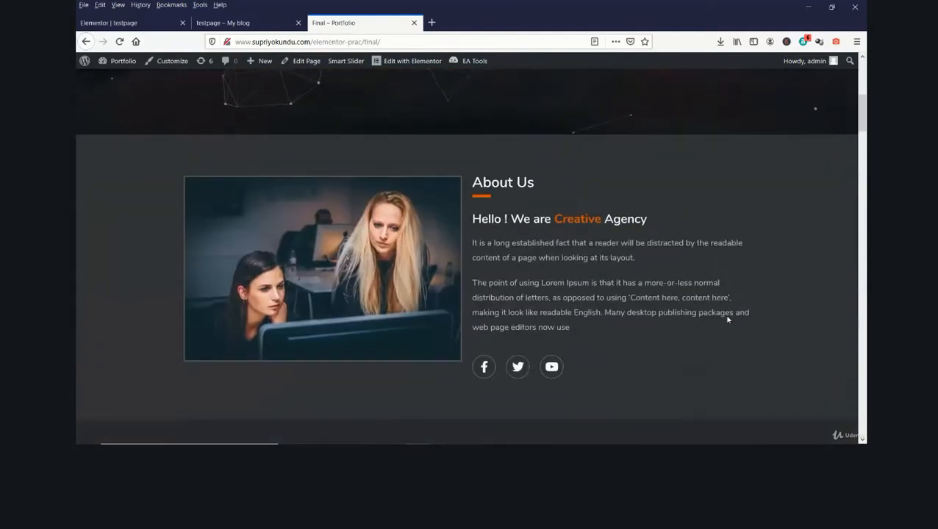
scroll(729, 319, up, 10)
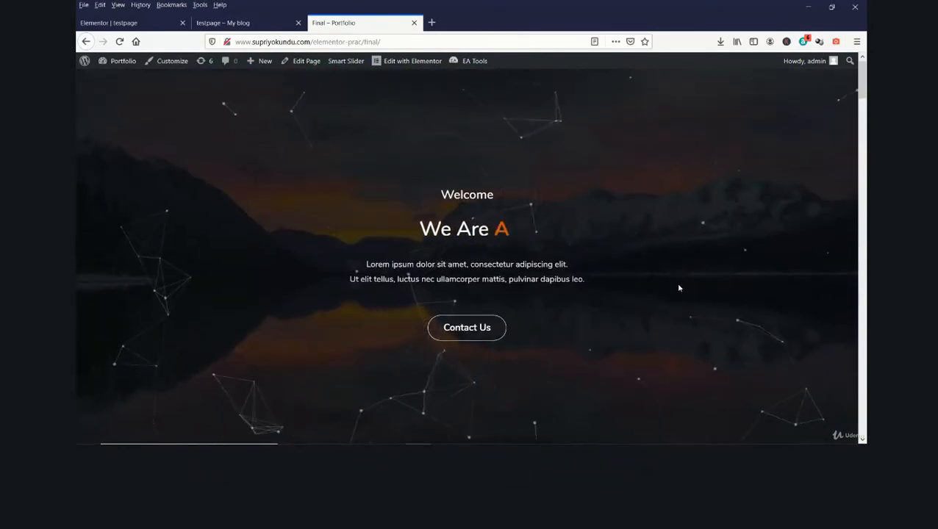
Return to the Elementor editor and look over the test page down to the empty widget area
click(228, 23)
click(150, 26)
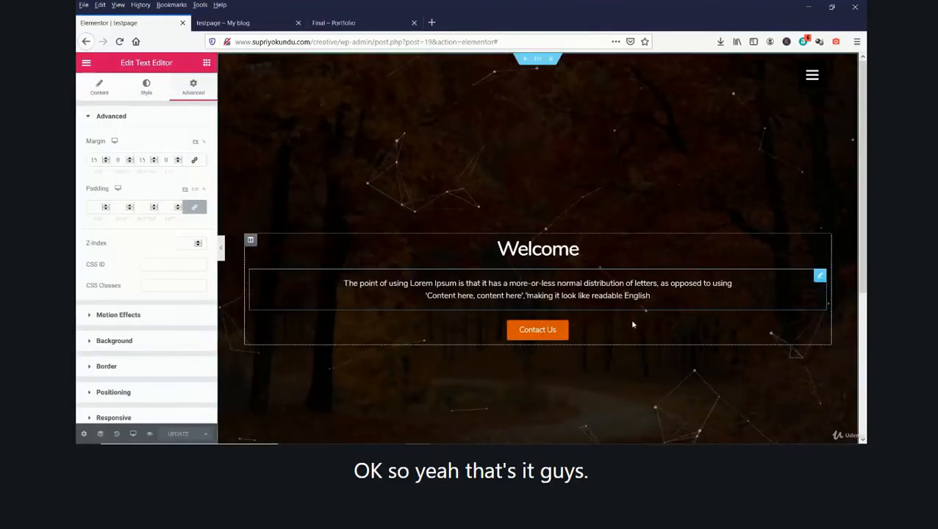
scroll(694, 346, down, 3)
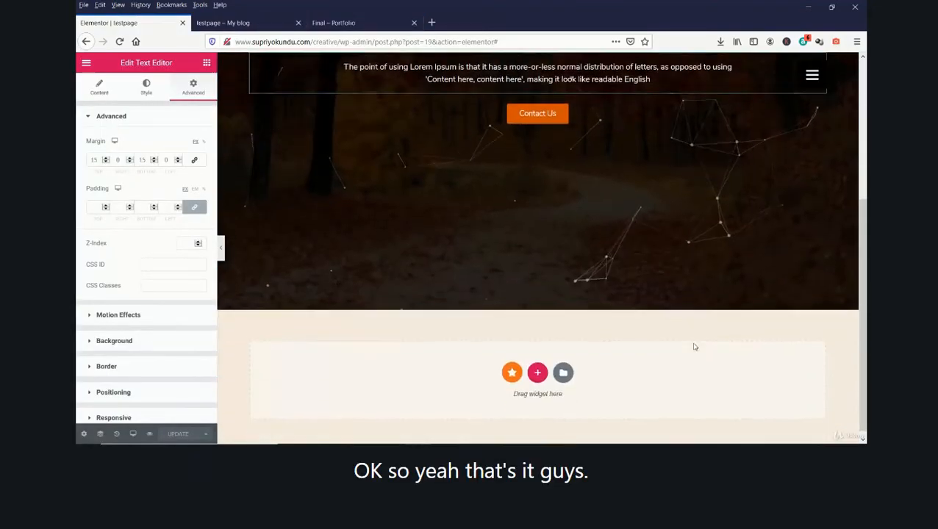
scroll(695, 347, up, 3)
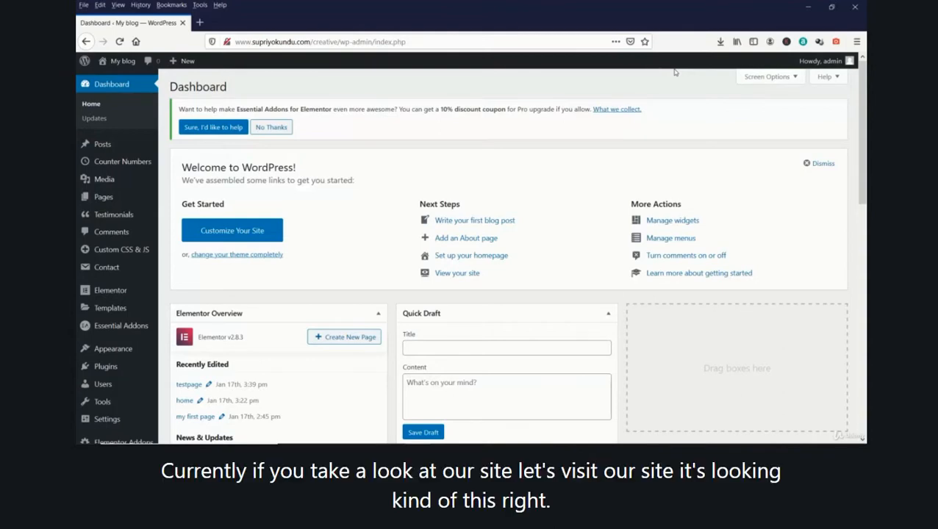
Open the live site from the WordPress dashboard in a new tab, examine its current homepage, and close the tab
mouse_move(118, 66)
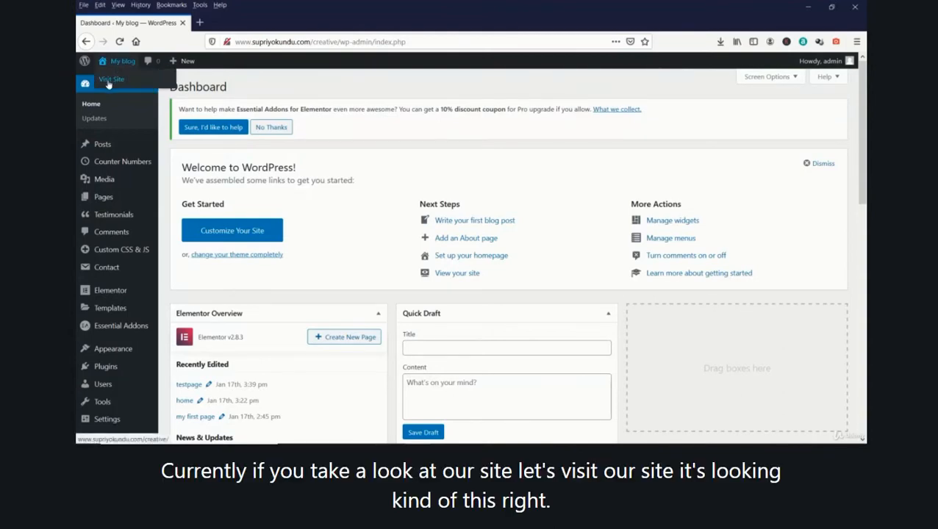
right_click(108, 84)
click(144, 89)
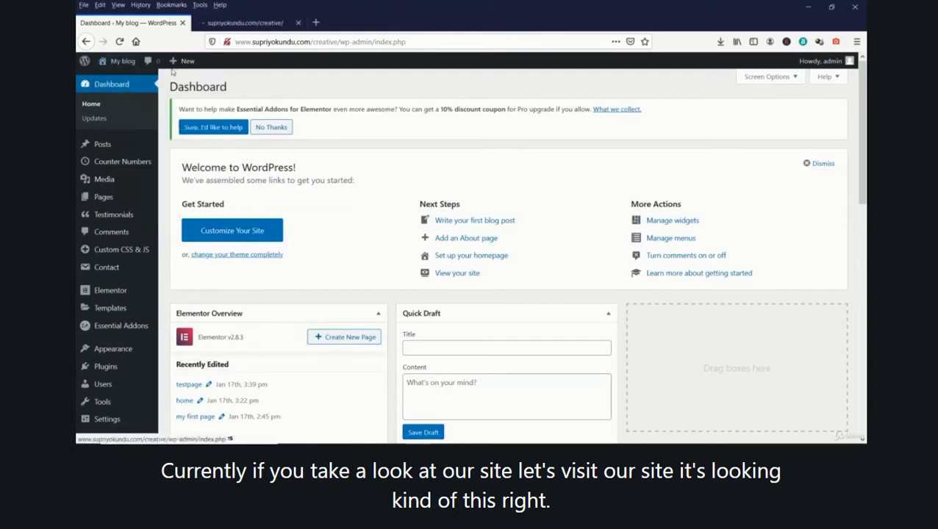
click(254, 23)
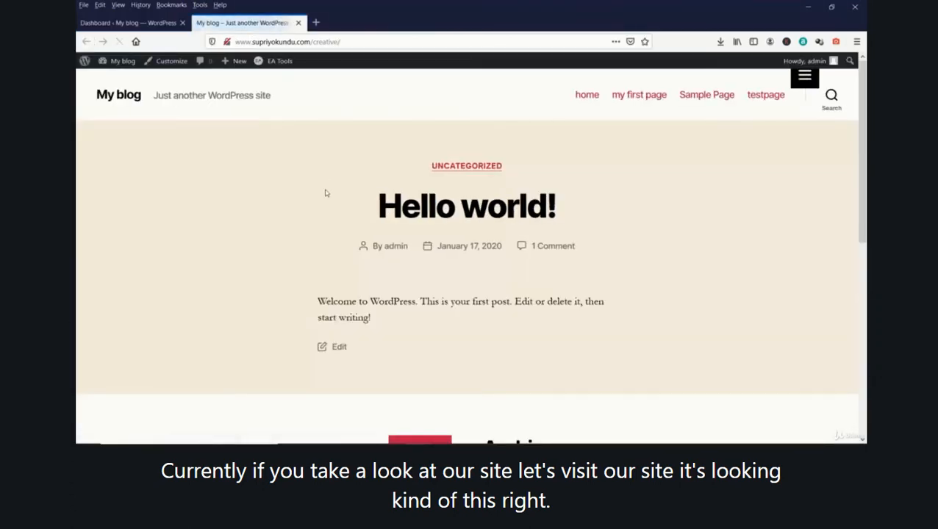
scroll(326, 192, down, 4)
scroll(326, 193, up, 4)
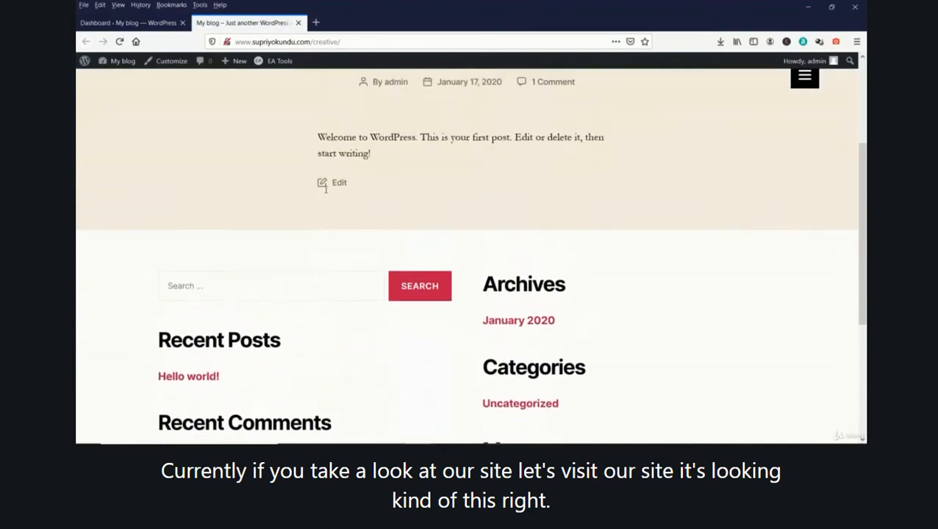
scroll(326, 193, down, 5)
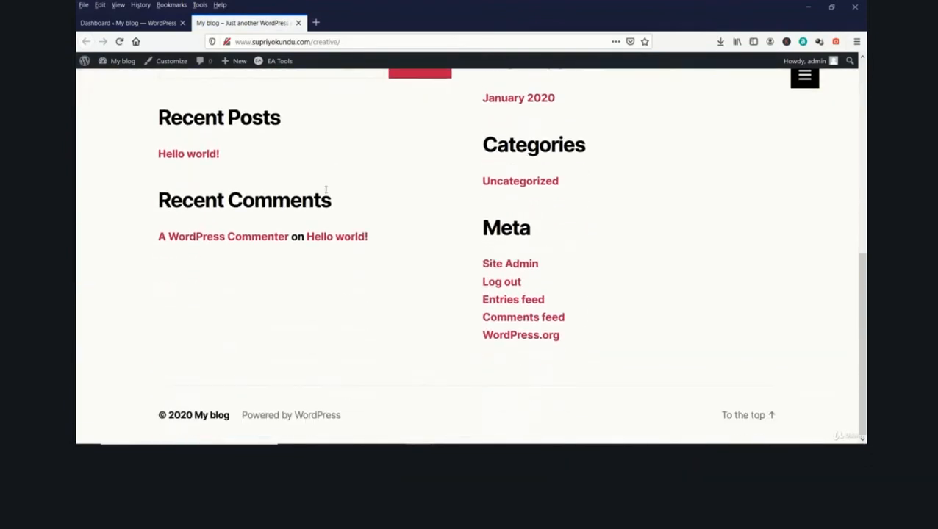
scroll(326, 192, up, 5)
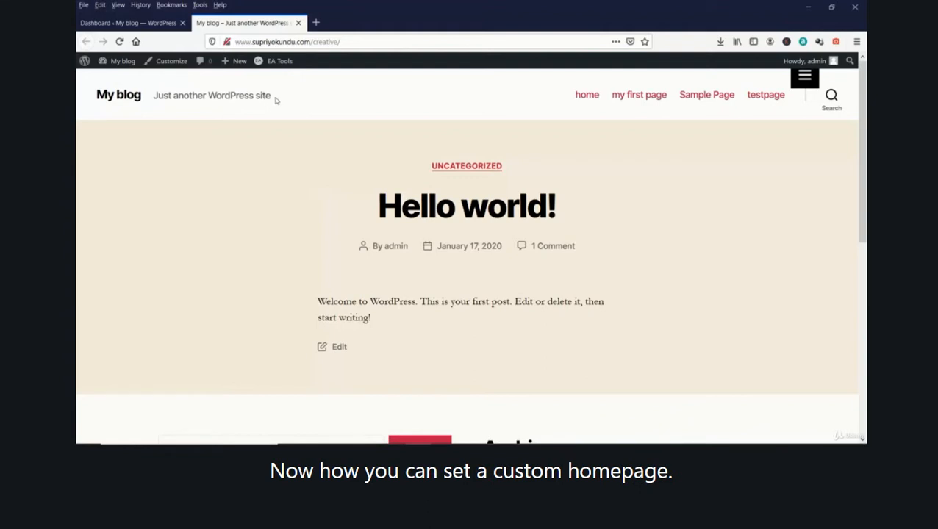
click(298, 23)
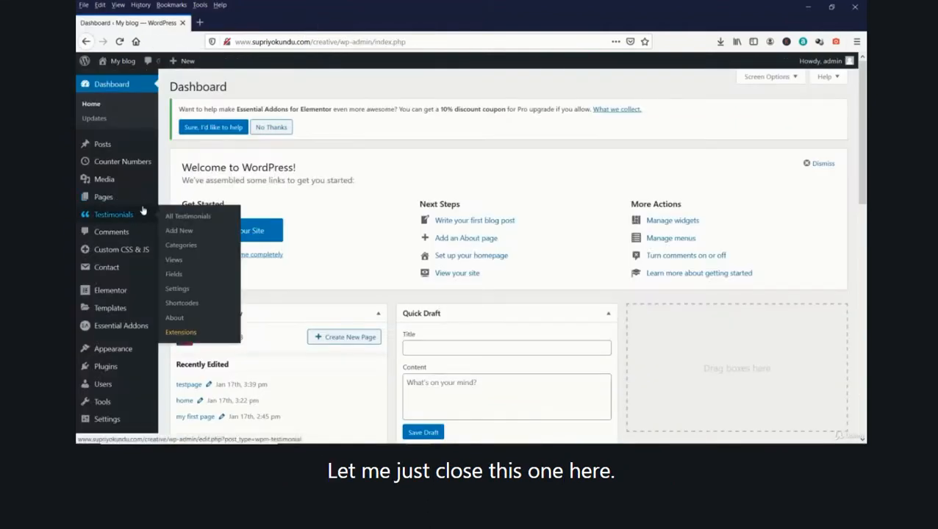
Open the site's Reading settings
scroll(142, 208, down, 1)
scroll(140, 133, up, 1)
scroll(103, 232, down, 3)
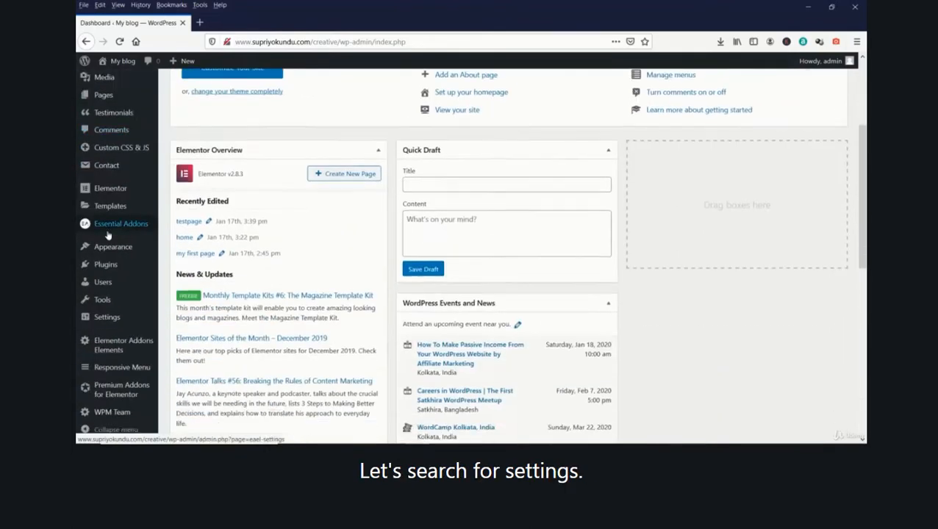
mouse_move(101, 321)
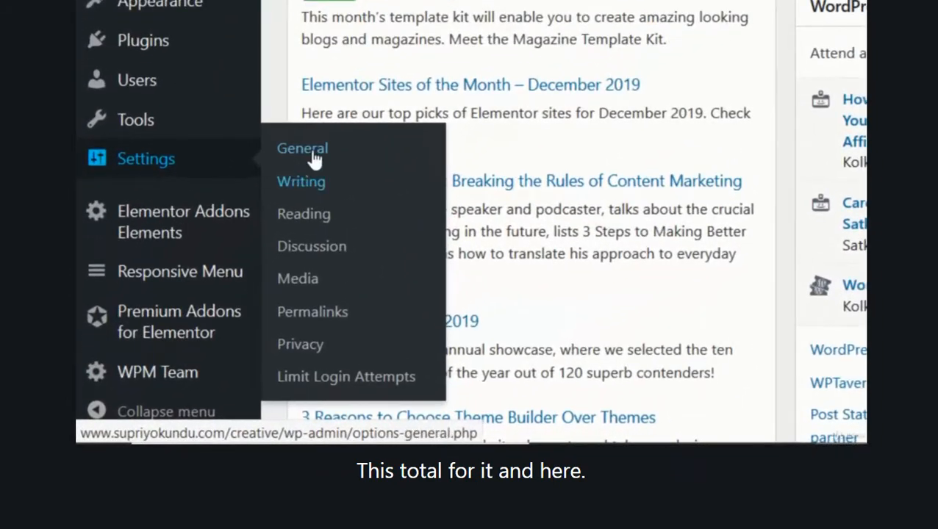
click(313, 221)
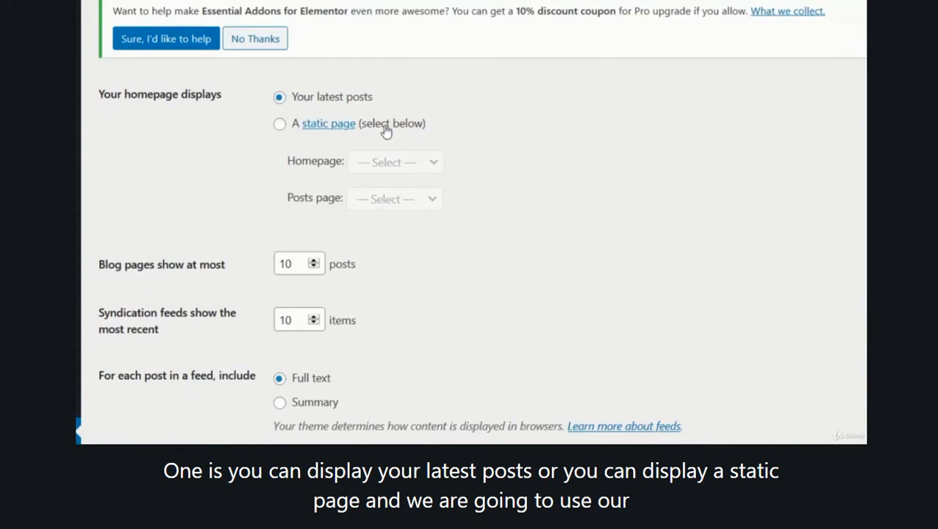
Set the homepage to display a static page and choose the page "home" as the homepage
click(280, 125)
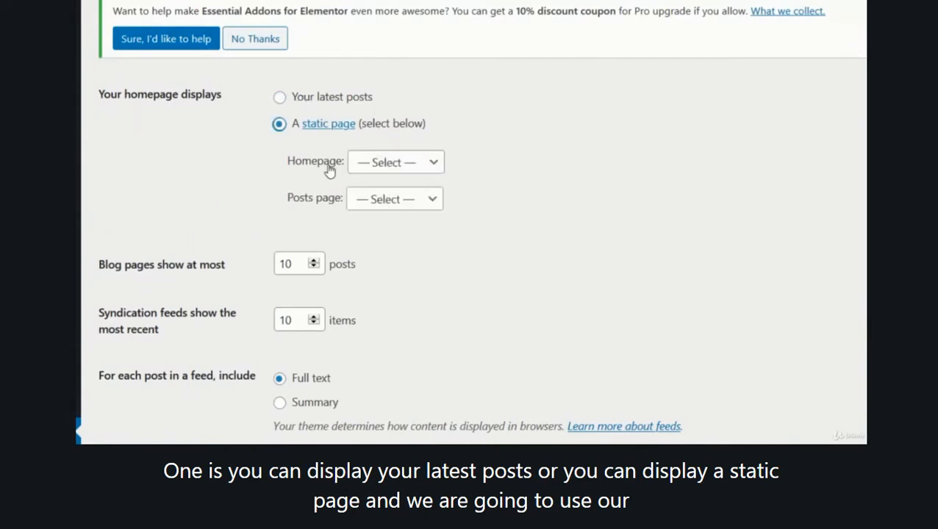
click(411, 164)
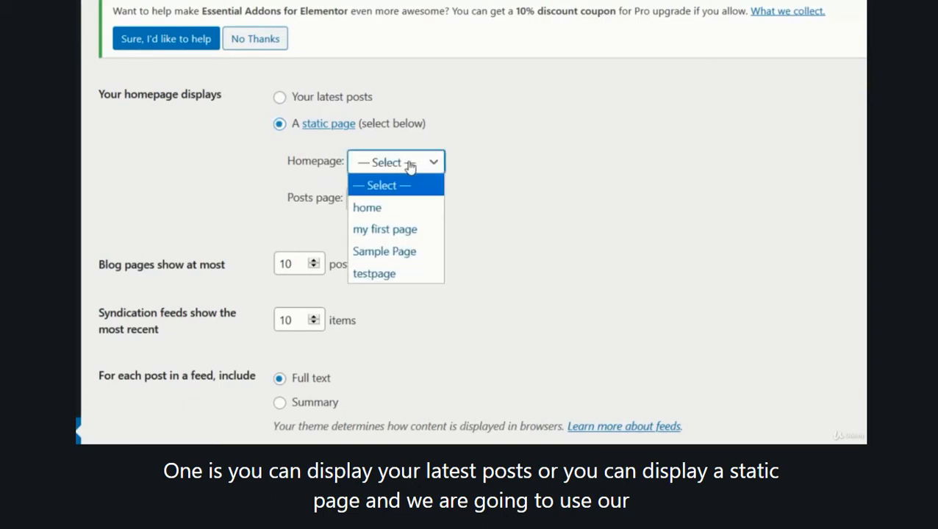
click(392, 207)
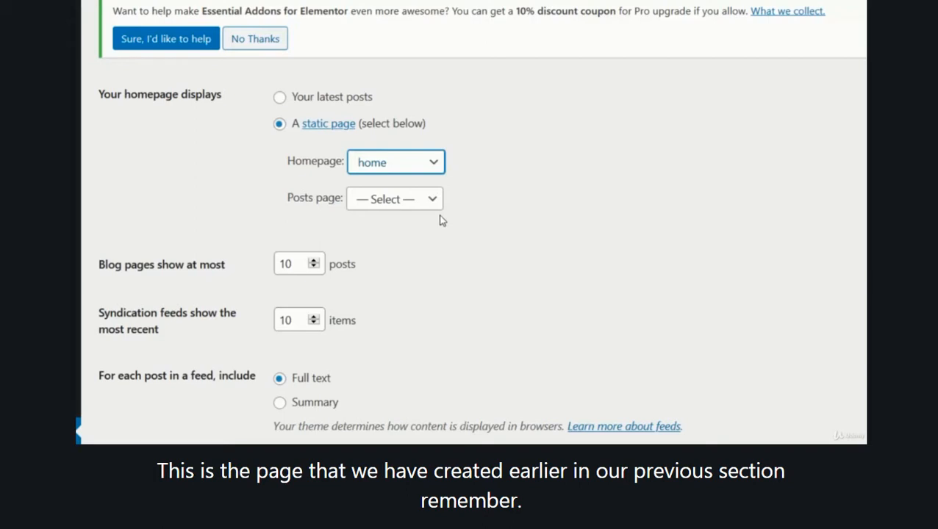
click(404, 163)
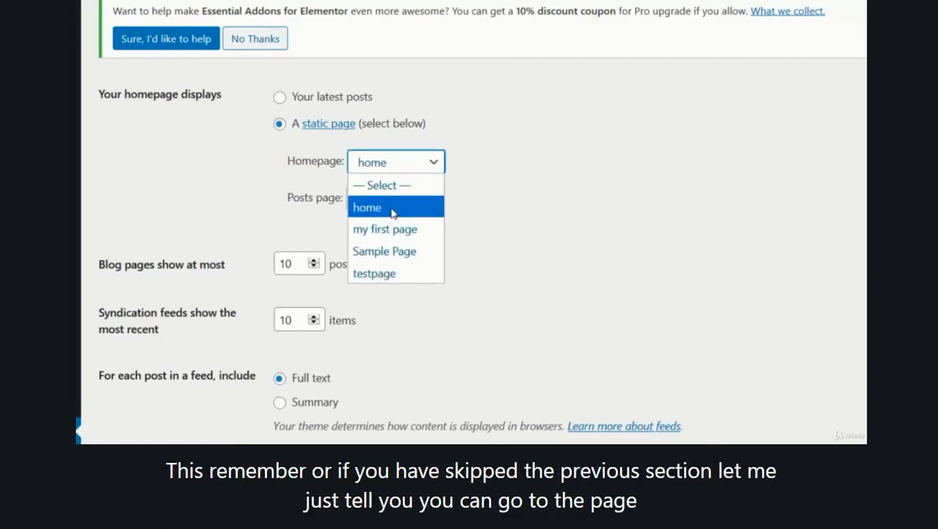
click(603, 207)
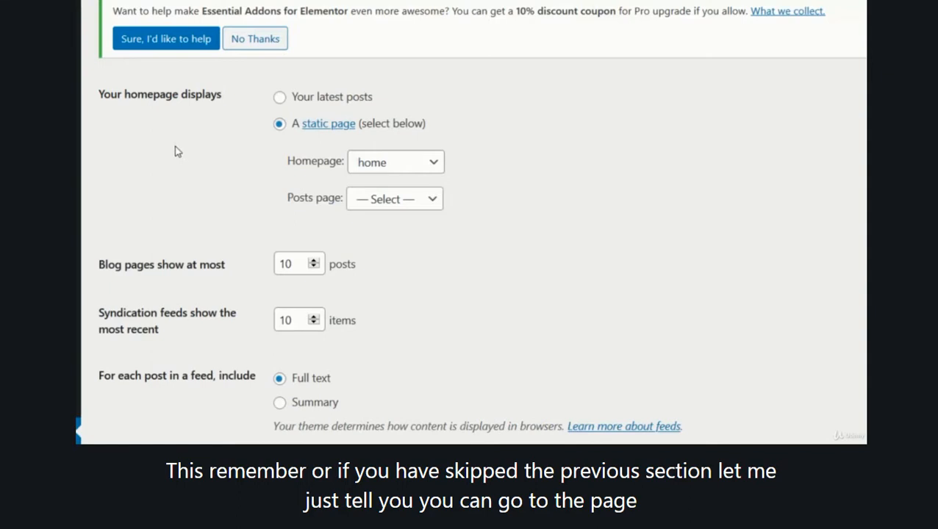
Open the form for adding a new page in a separate browser tab
mouse_move(96, 104)
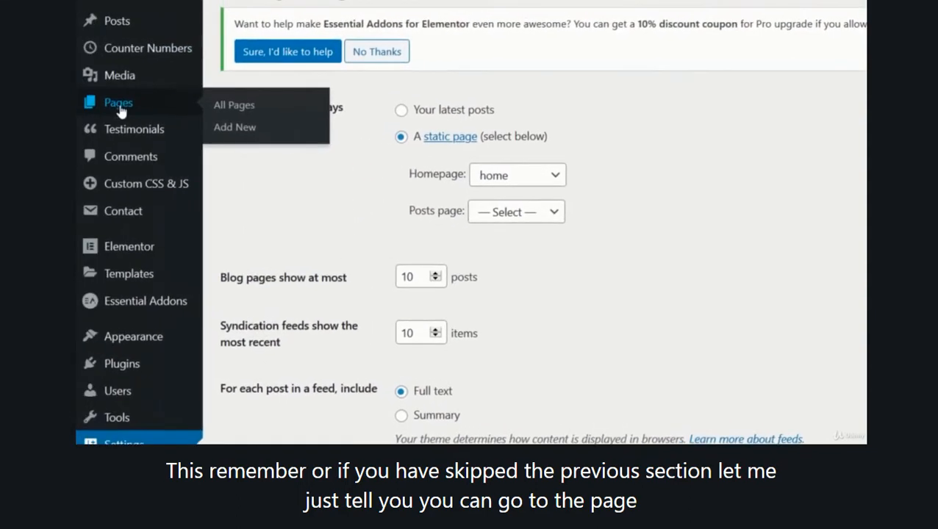
right_click(244, 133)
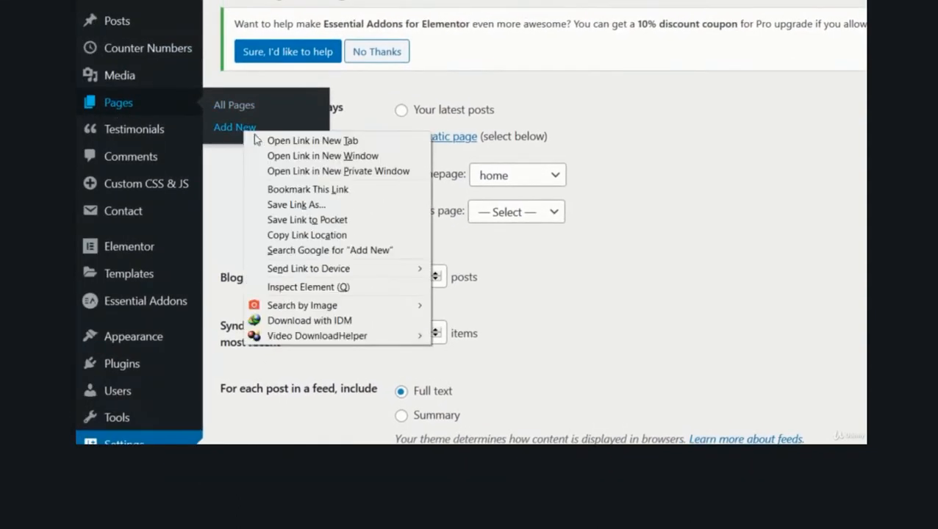
click(292, 143)
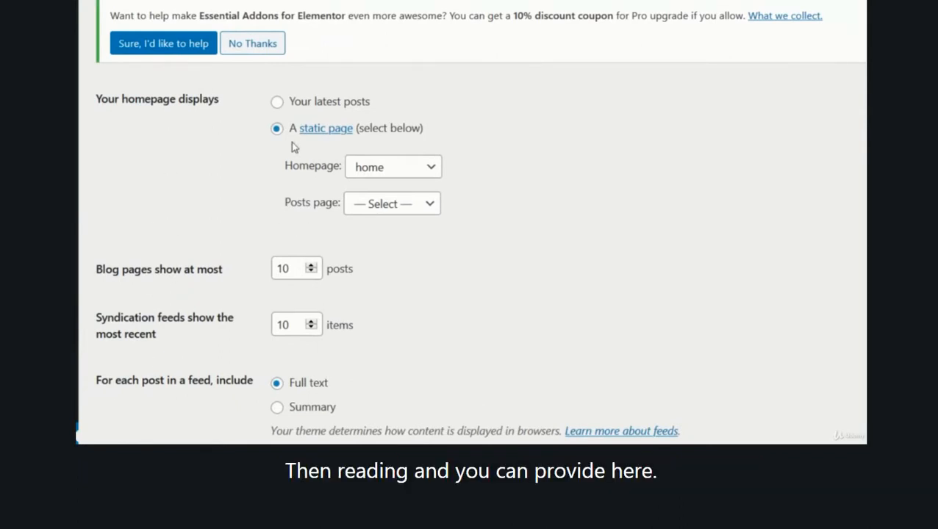
Choose "home" again as the static homepage and save the Reading settings
click(407, 167)
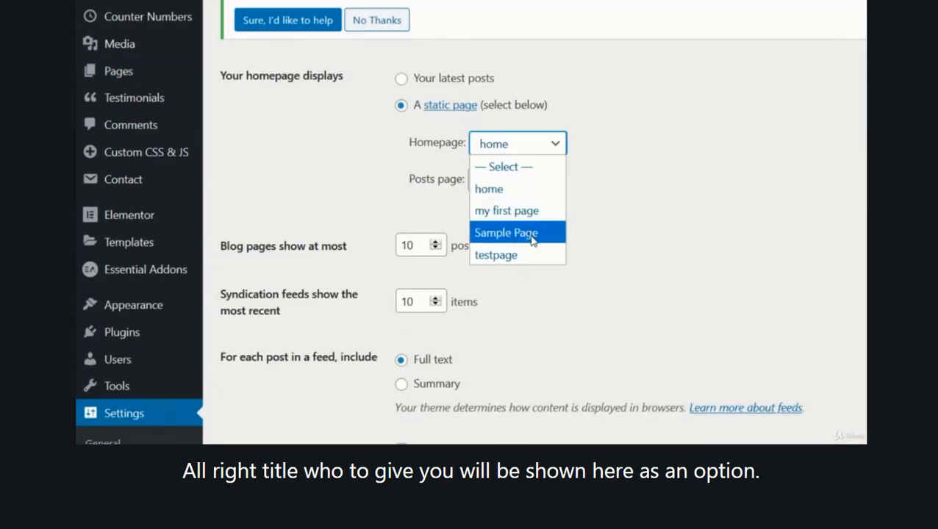
click(520, 189)
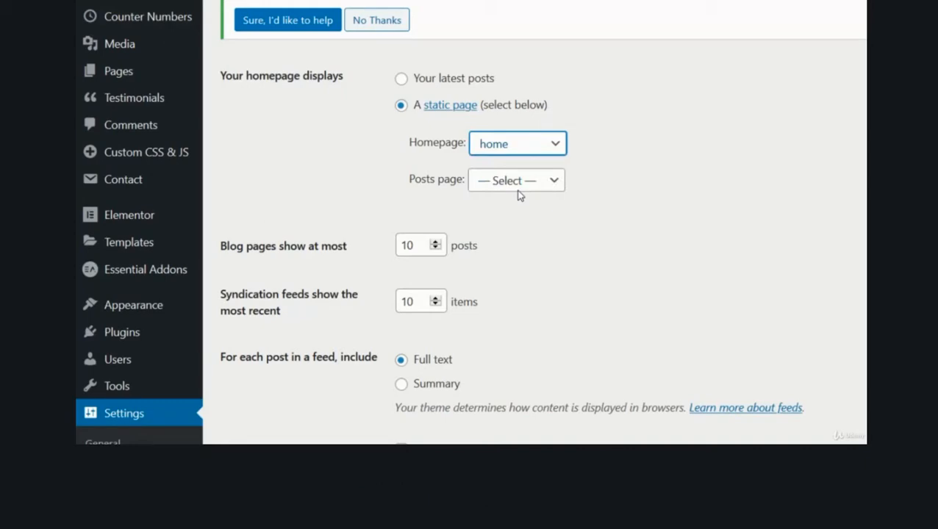
scroll(542, 202, down, 3)
scroll(471, 221, down, 1)
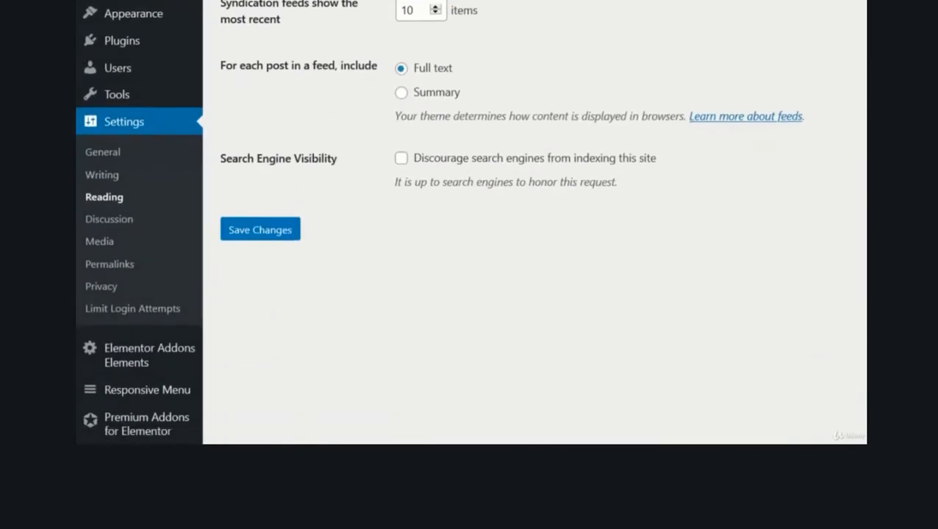
scroll(618, 298, up, 3)
scroll(619, 294, down, 1)
scroll(618, 294, up, 1)
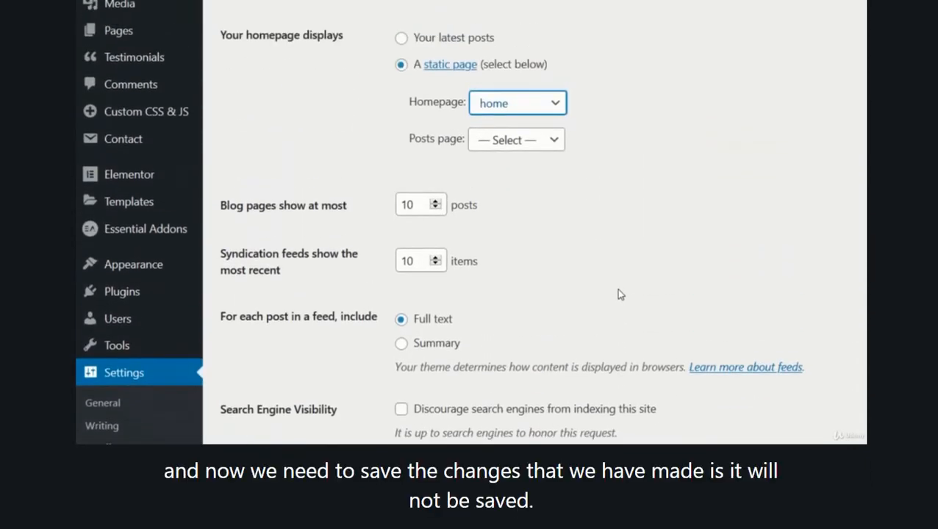
scroll(526, 412, down, 1)
scroll(522, 406, down, 1)
click(250, 417)
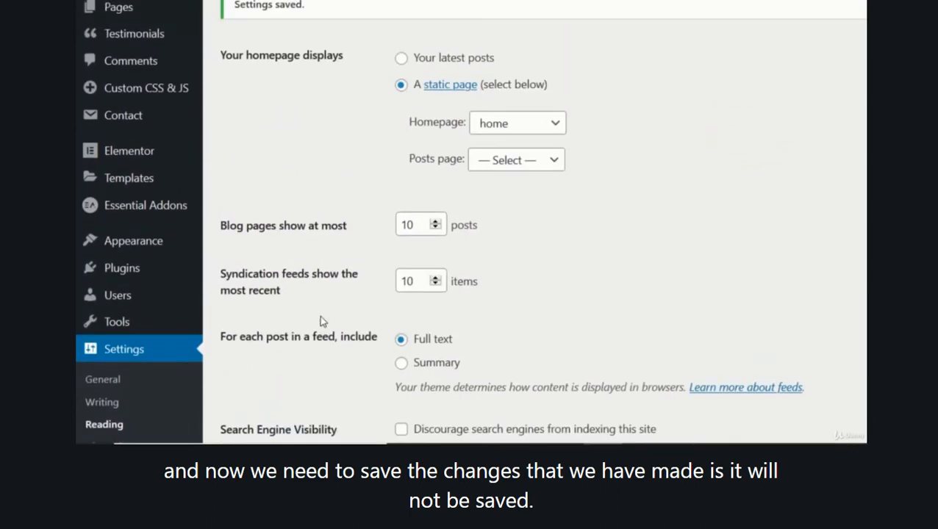
Recheck the static homepage selection in the Reading settings and save them once more
scroll(320, 321, down, 3)
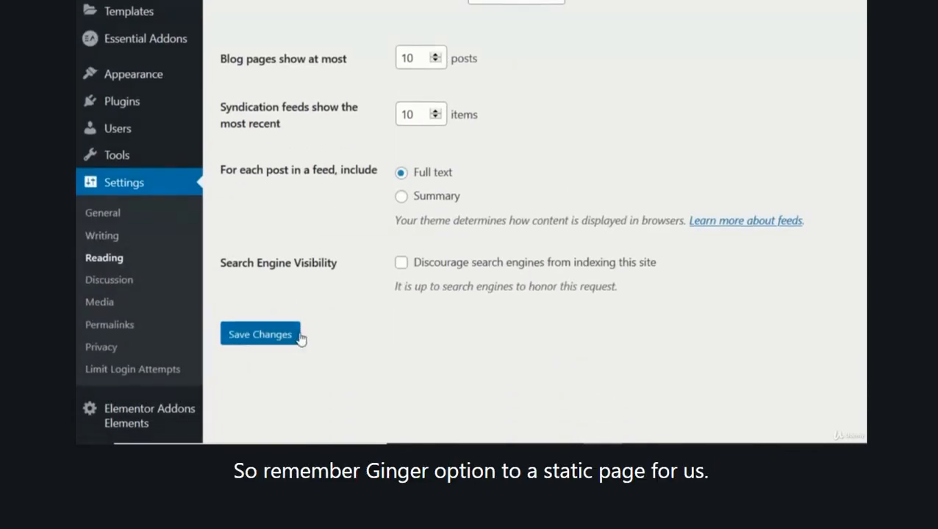
scroll(301, 338, up, 3)
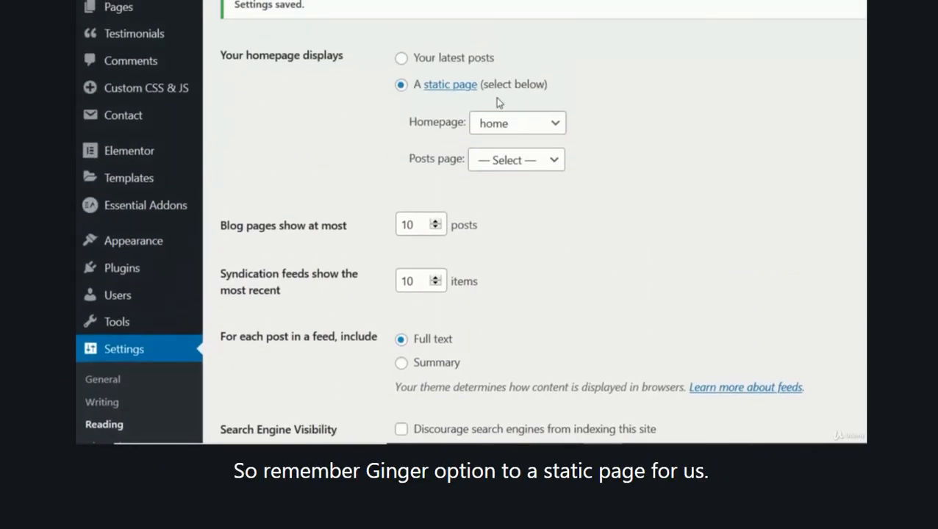
click(501, 124)
click(517, 125)
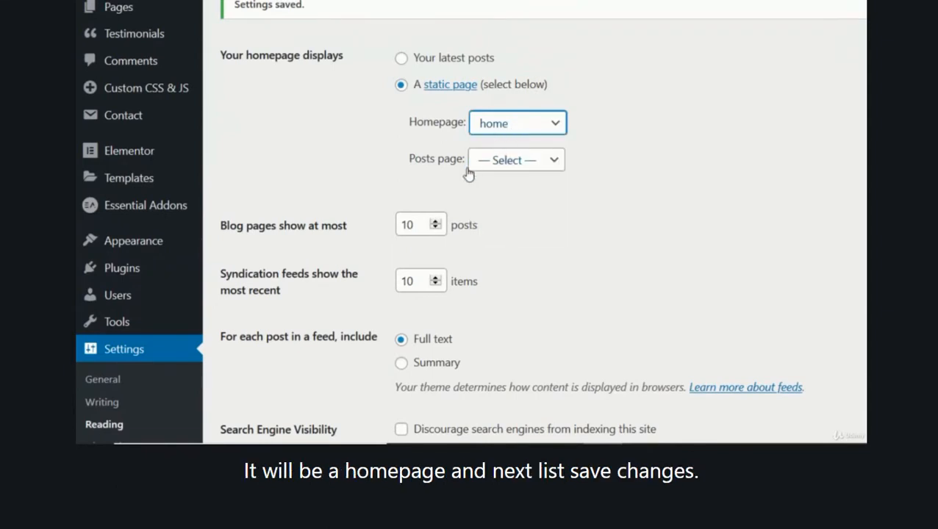
scroll(351, 205, down, 5)
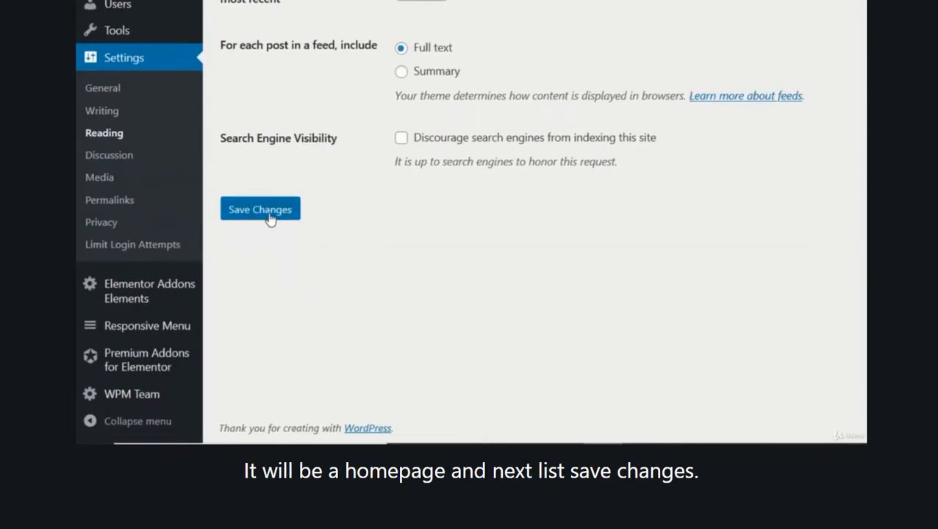
click(265, 212)
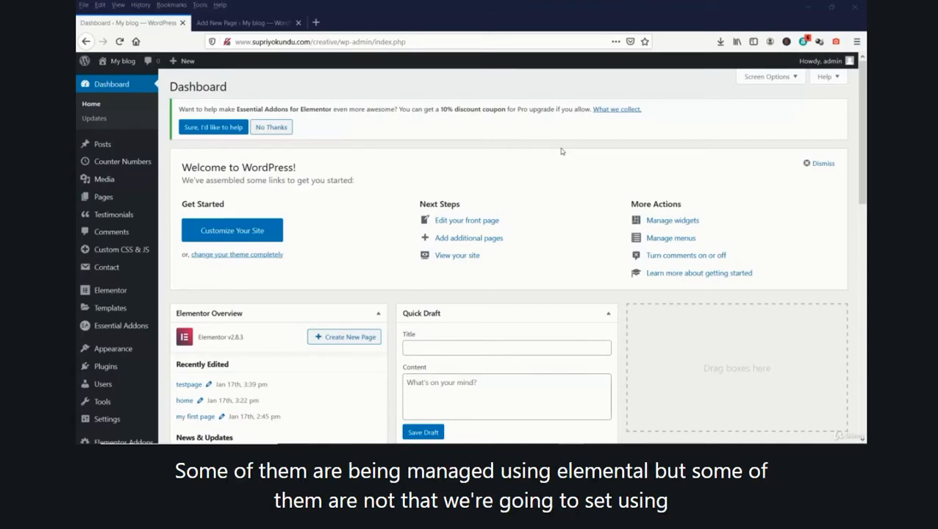
click(257, 23)
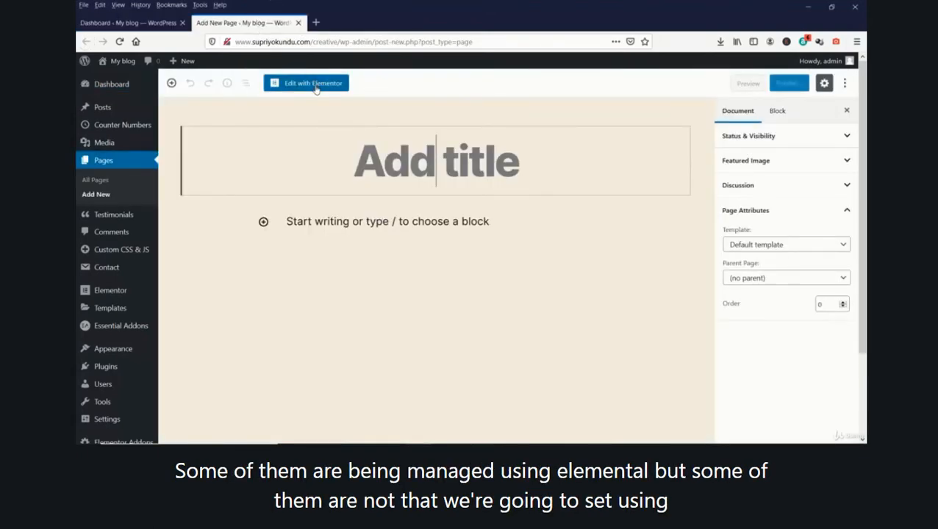
click(151, 25)
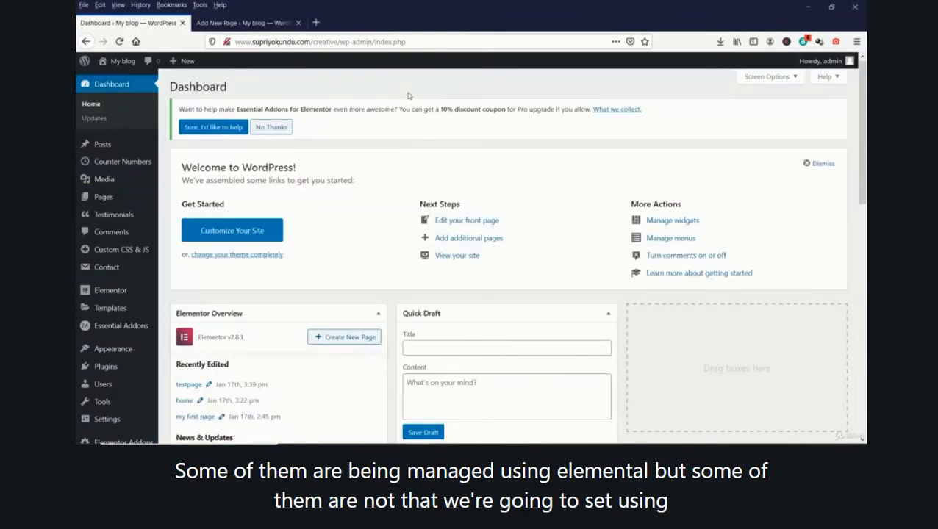
scroll(404, 148, down, 1)
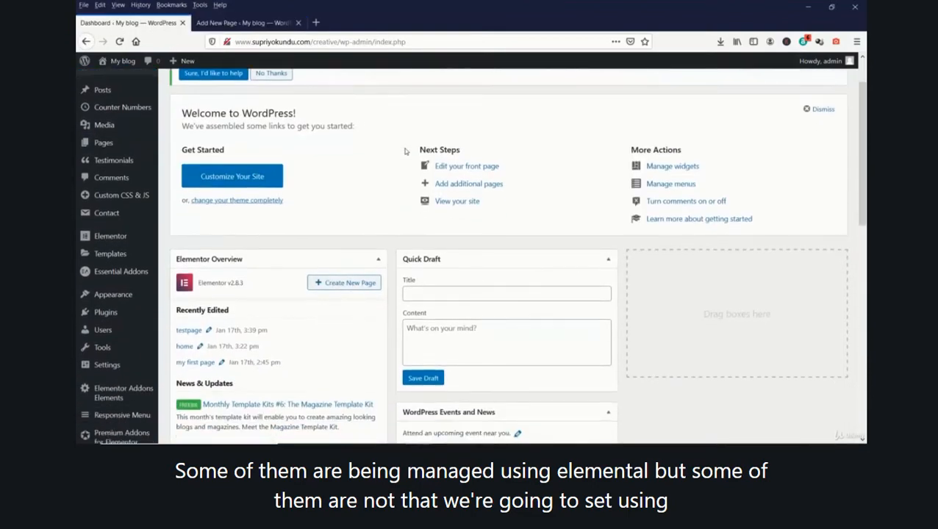
scroll(404, 151, up, 1)
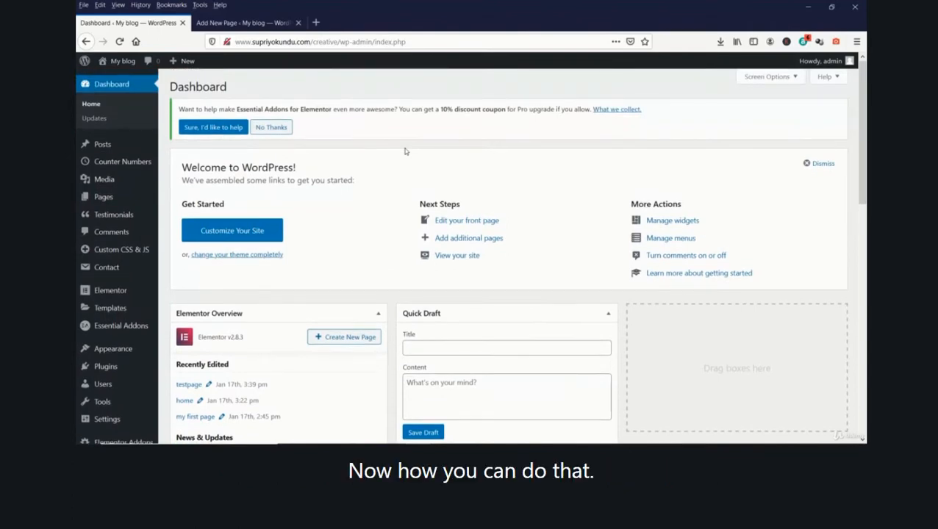
scroll(404, 151, down, 1)
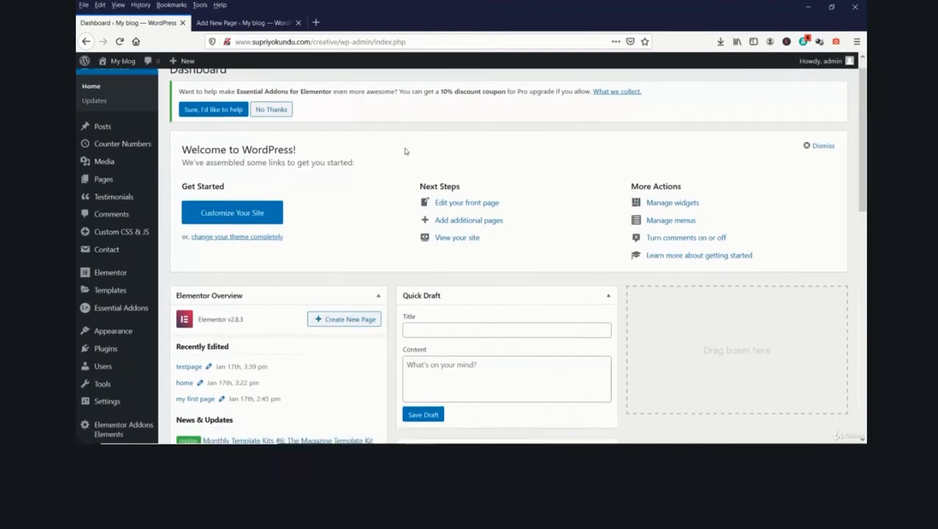
Create a new custom CSS code entry and title it "general styles"
mouse_move(113, 203)
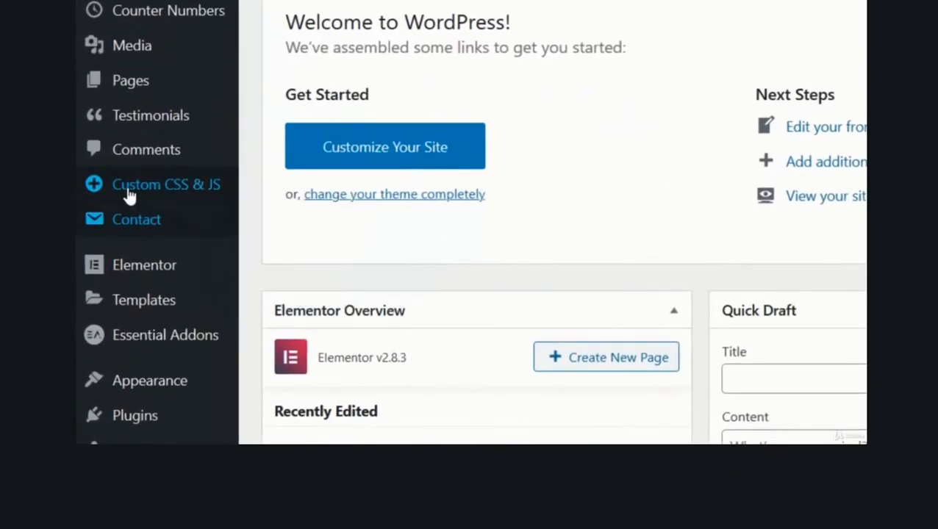
mouse_move(185, 192)
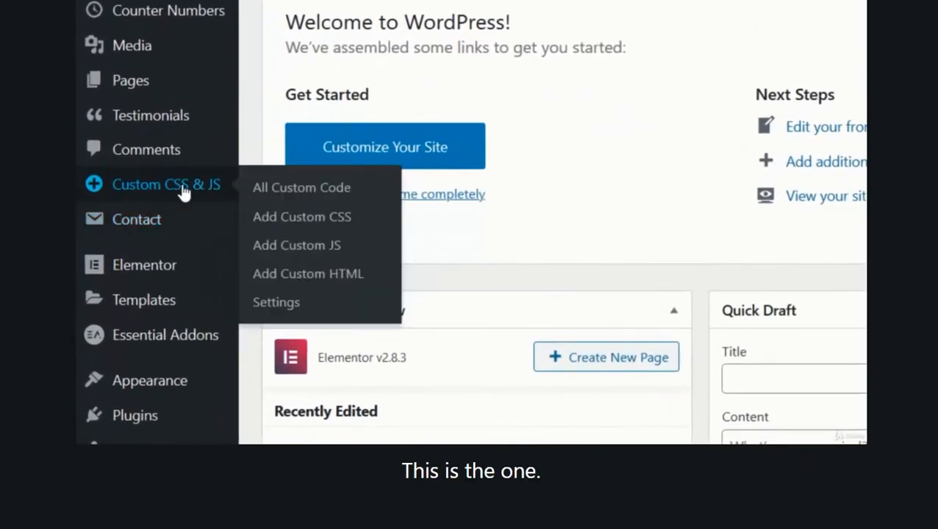
click(319, 226)
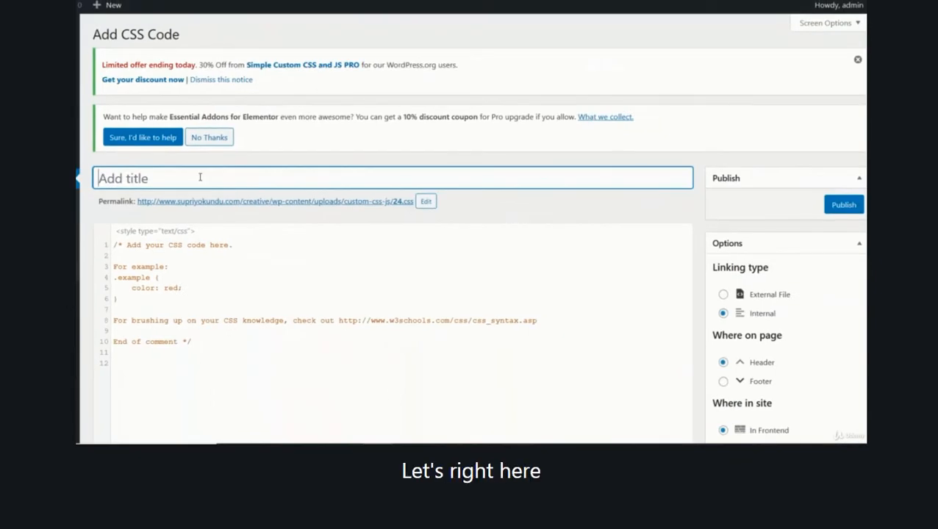
text(gener)
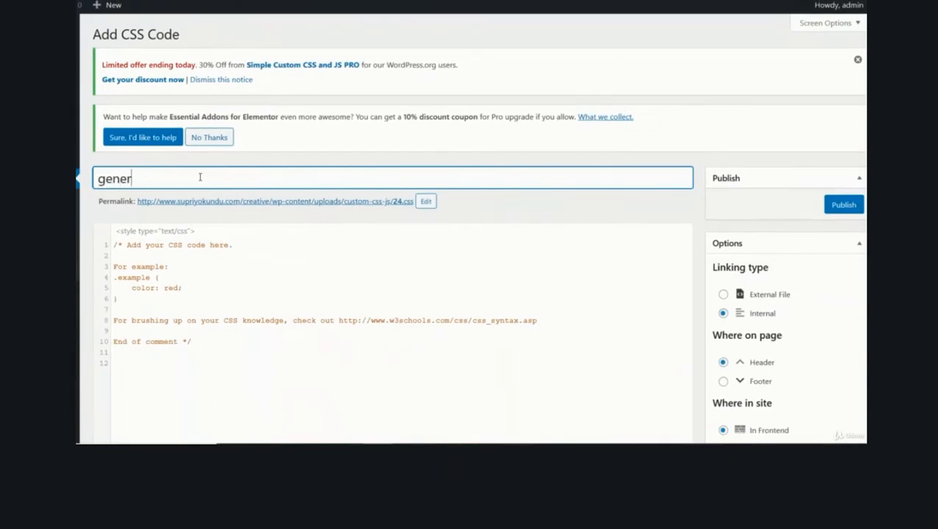
text(al styles)
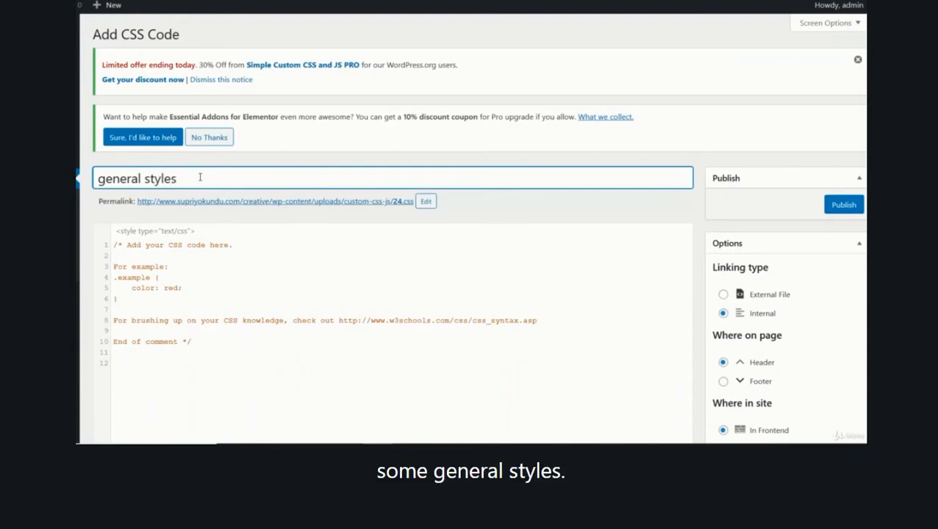
Start an empty body rule below the example comment in the CSS code
scroll(184, 184, down, 3)
click(163, 182)
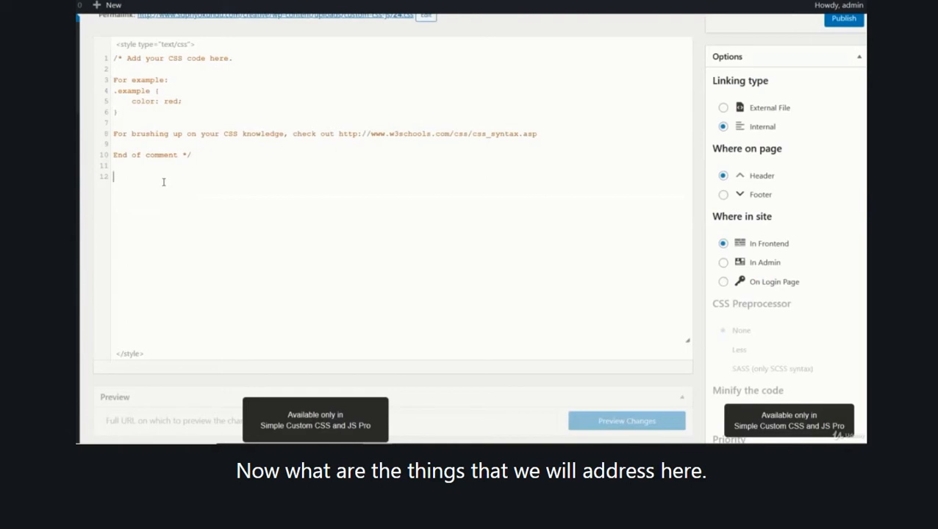
text(bo)
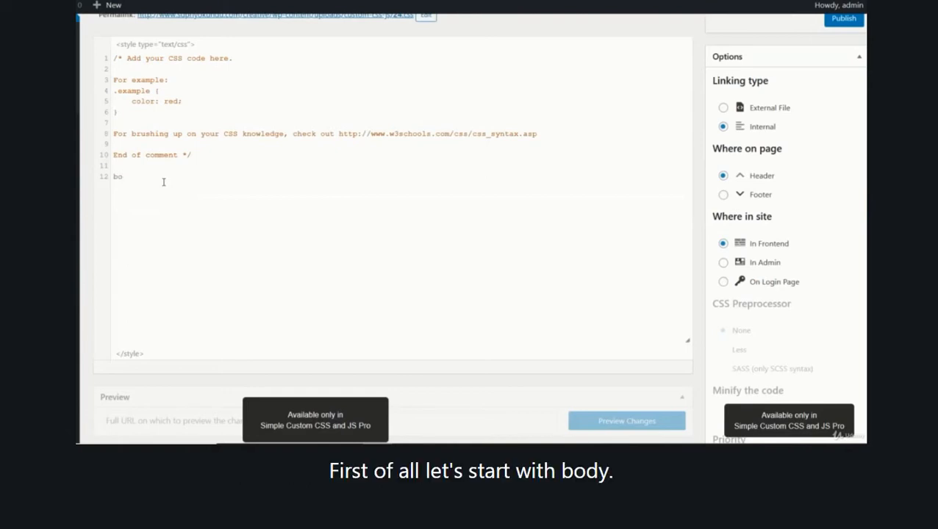
text(dy)
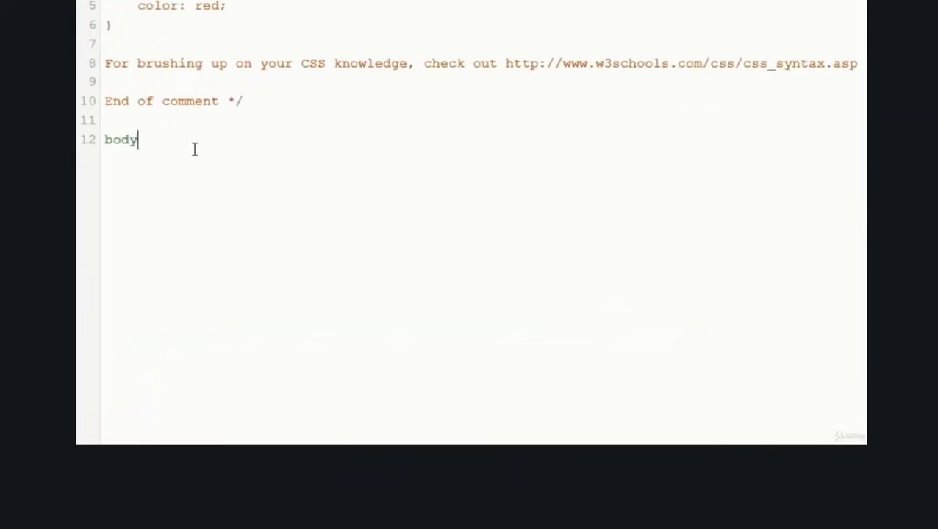
key(Return)
text({)
key(Return)
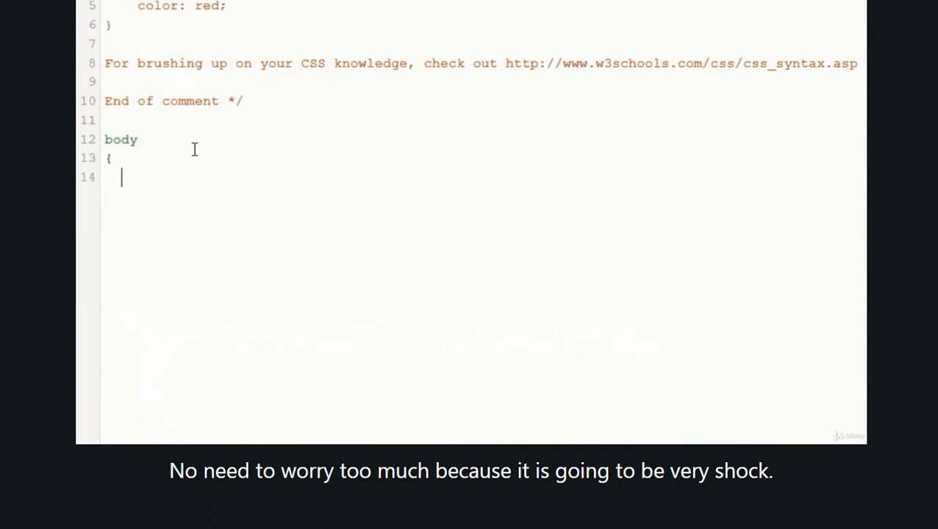
text(})
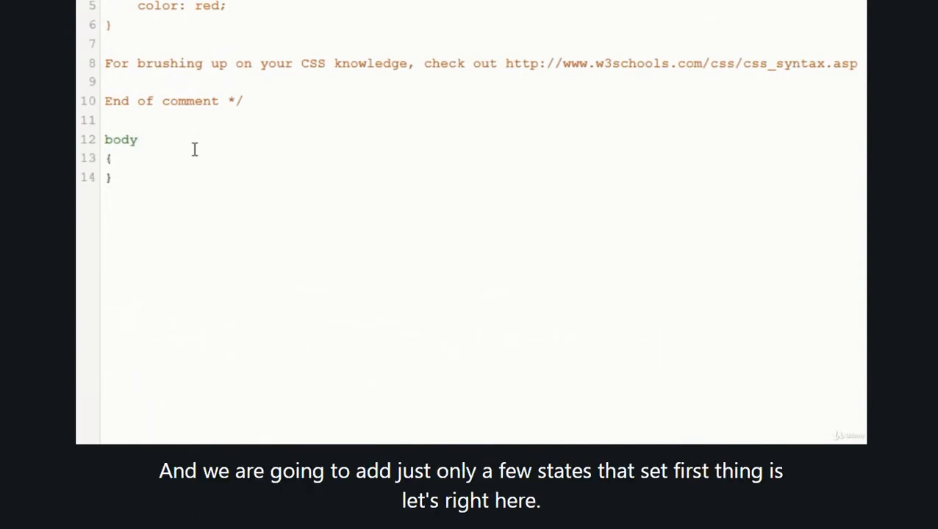
Give the body rule a font-size of 1rem and a line-height of 1.8
click(146, 165)
key(Return)
text(font-)
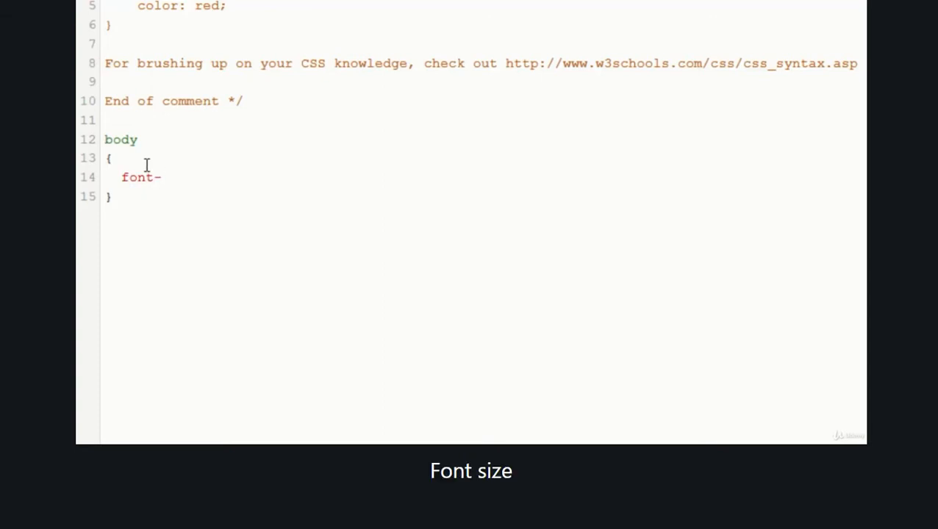
text(size)
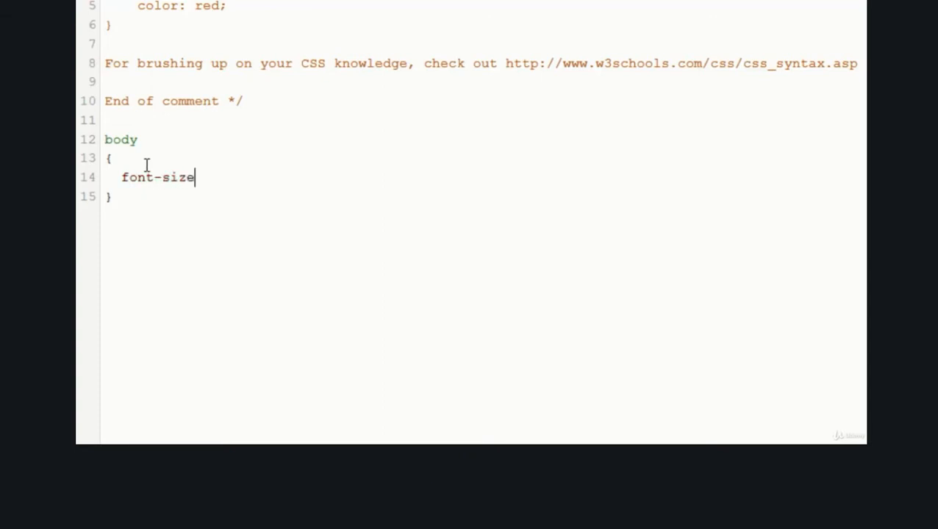
text(:1)
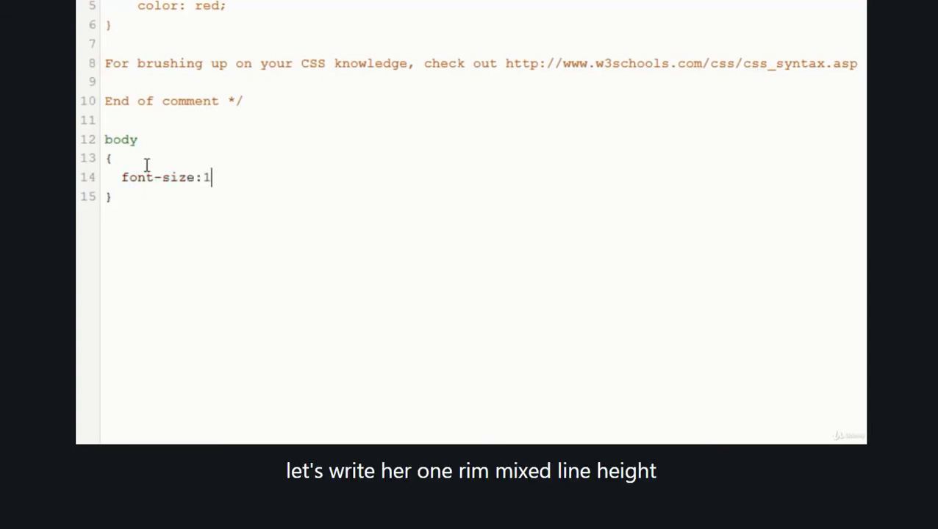
text(rem;)
key(Return)
text(line-hei)
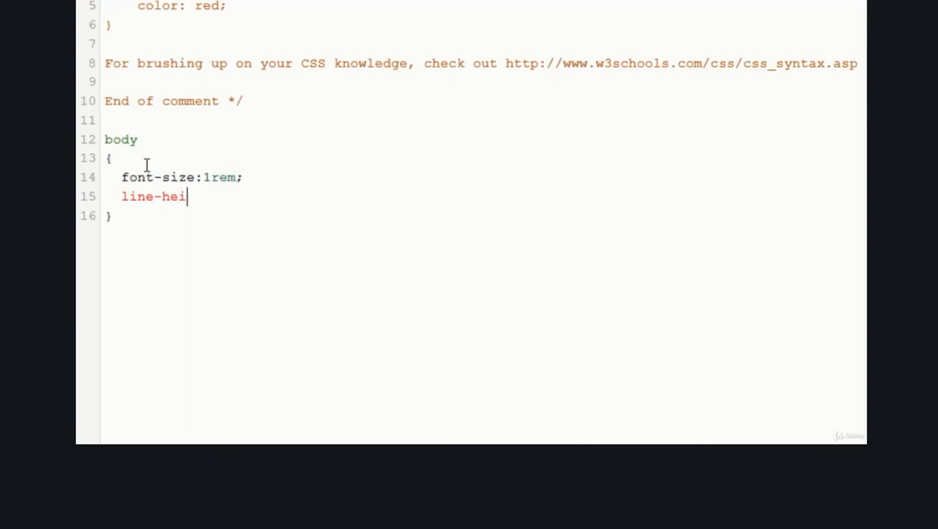
text(ght:1.)
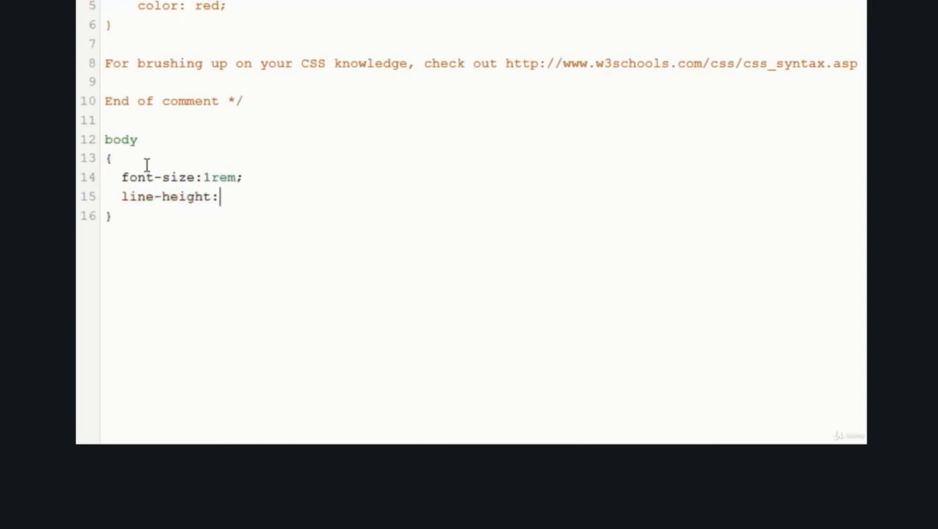
text(8)
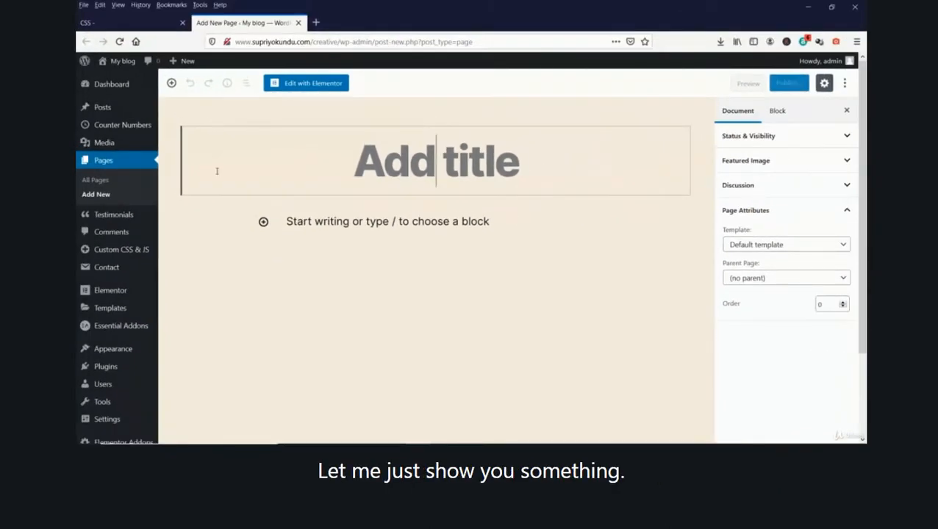
Open testpage from the list of all pages in a separate browser tab, load it in Elementor and look it over
mouse_move(125, 65)
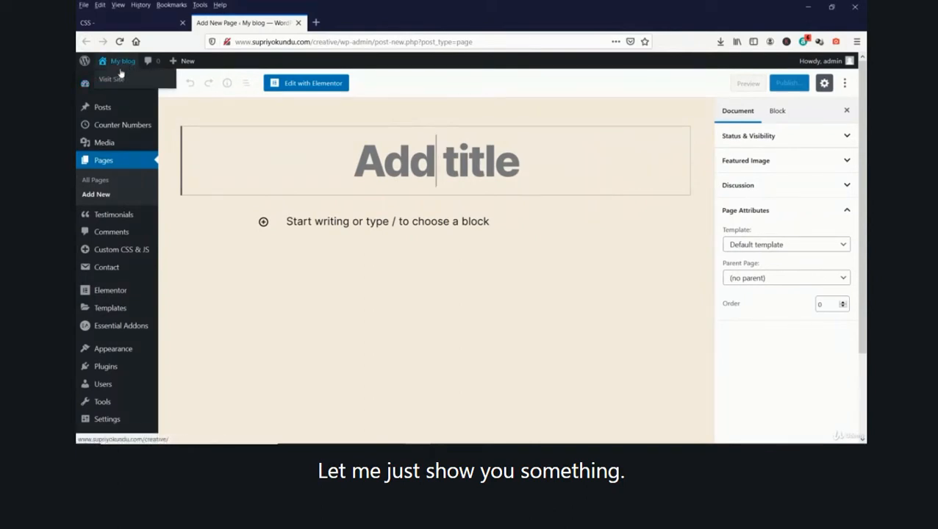
click(96, 180)
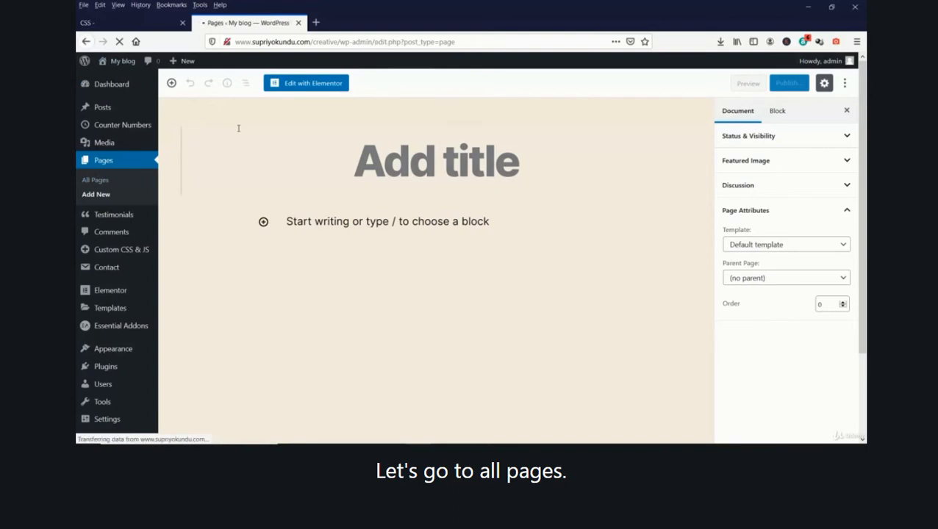
scroll(331, 243, down, 3)
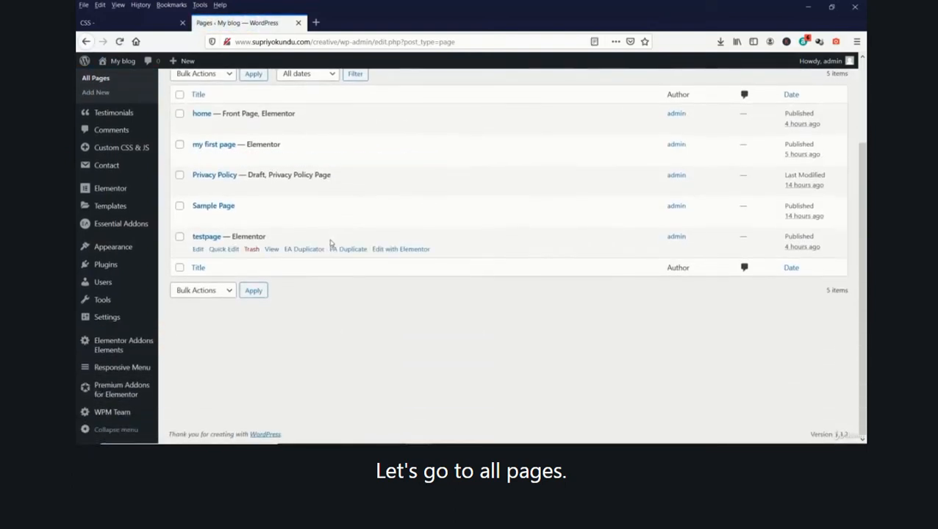
right_click(208, 239)
click(237, 245)
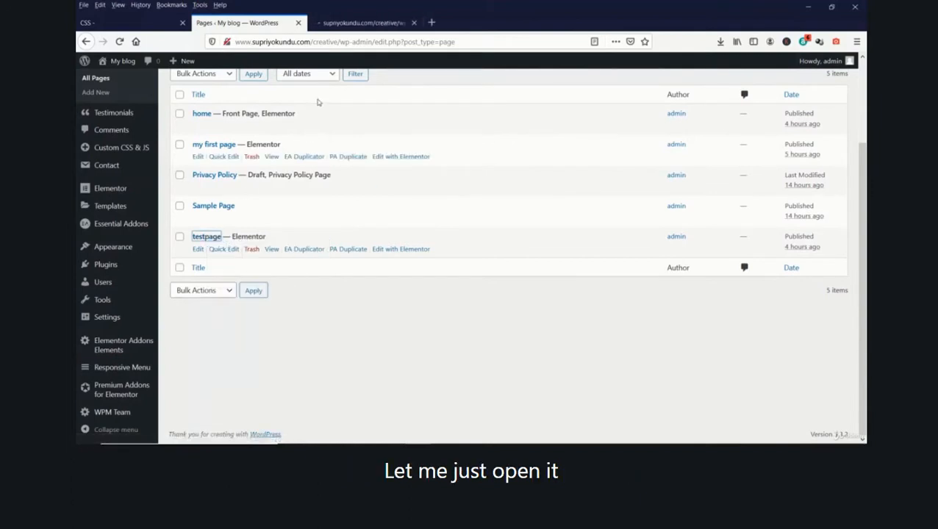
click(360, 23)
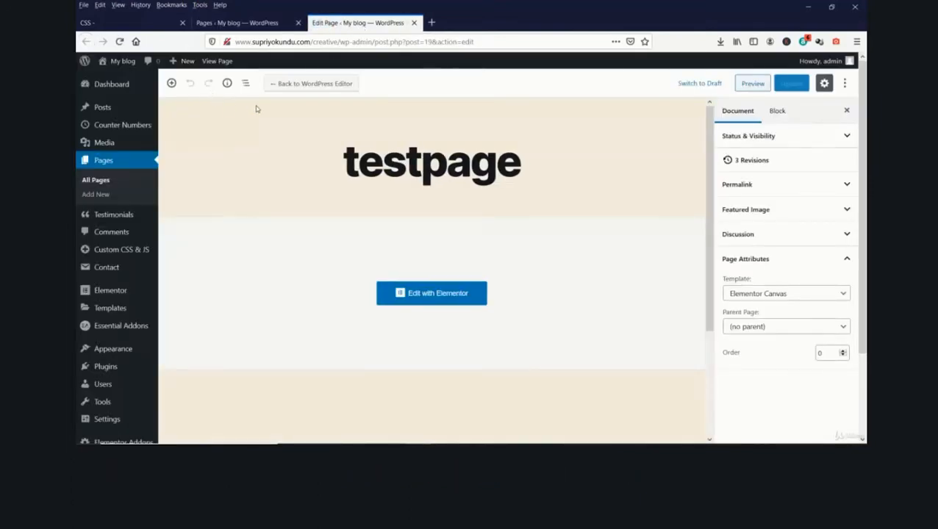
click(445, 297)
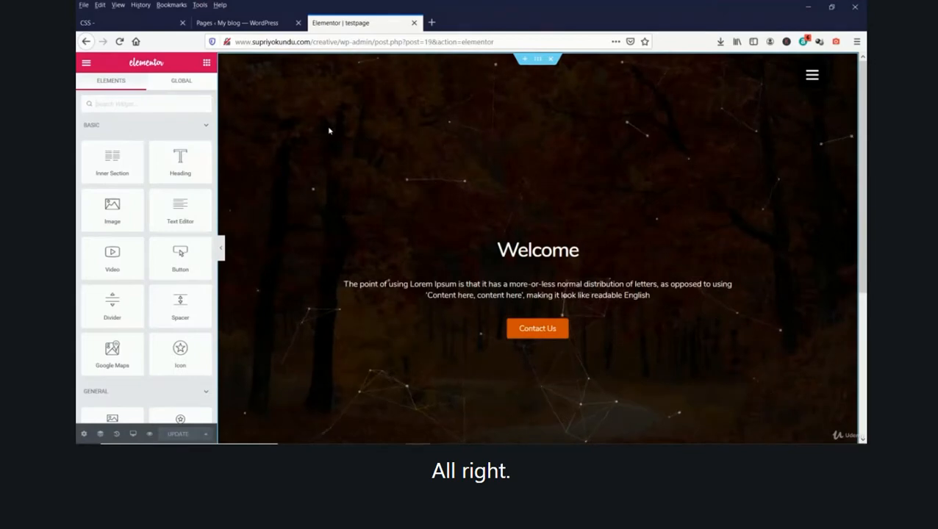
scroll(335, 253, down, 3)
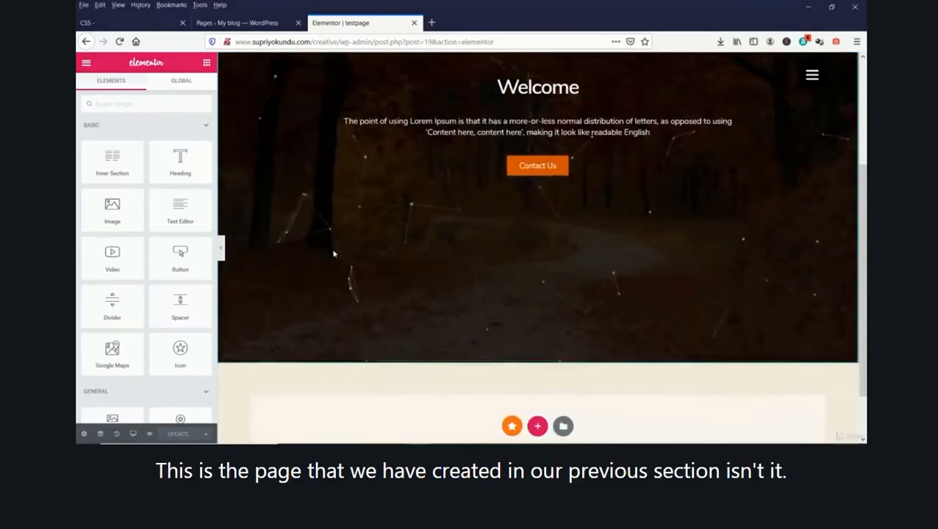
scroll(334, 253, up, 3)
scroll(335, 253, up, 1)
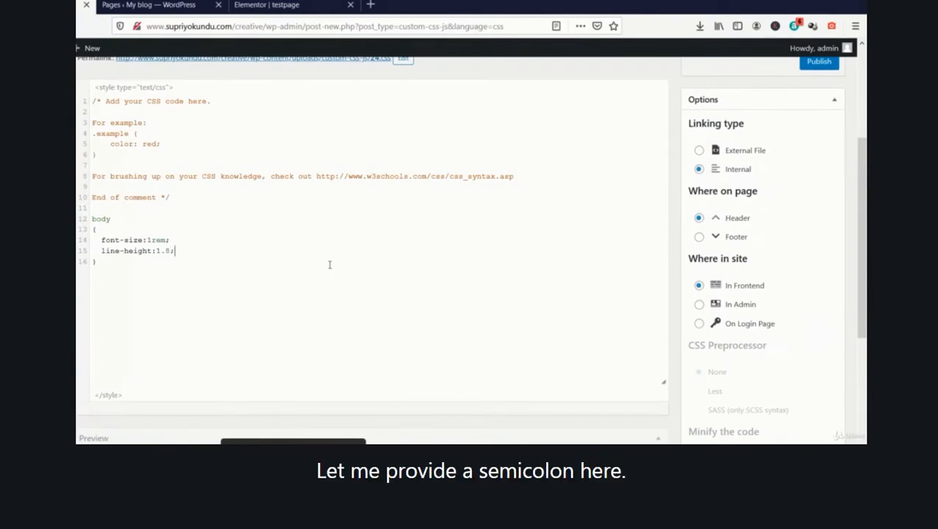
Publish the "general styles" CSS code and reload testpage in Elementor to check the line spacing
scroll(329, 265, up, 2)
click(825, 125)
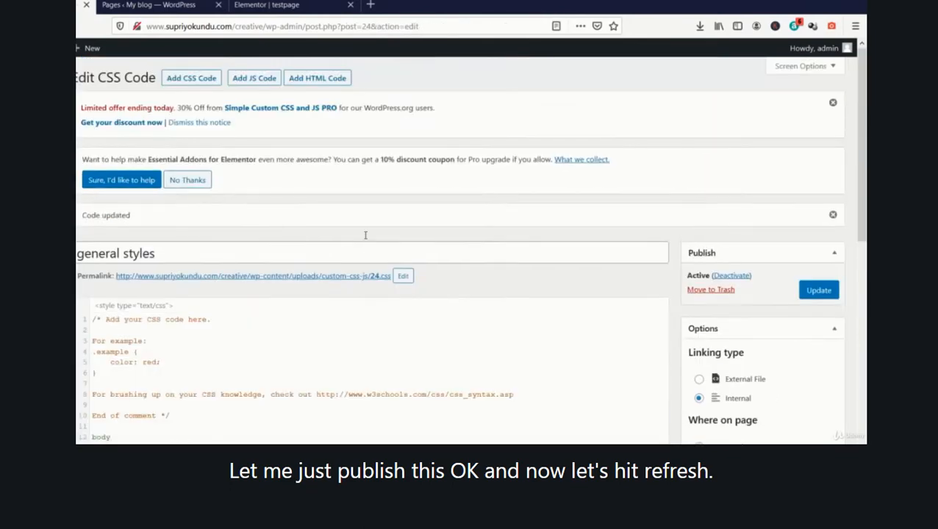
scroll(366, 236, down, 4)
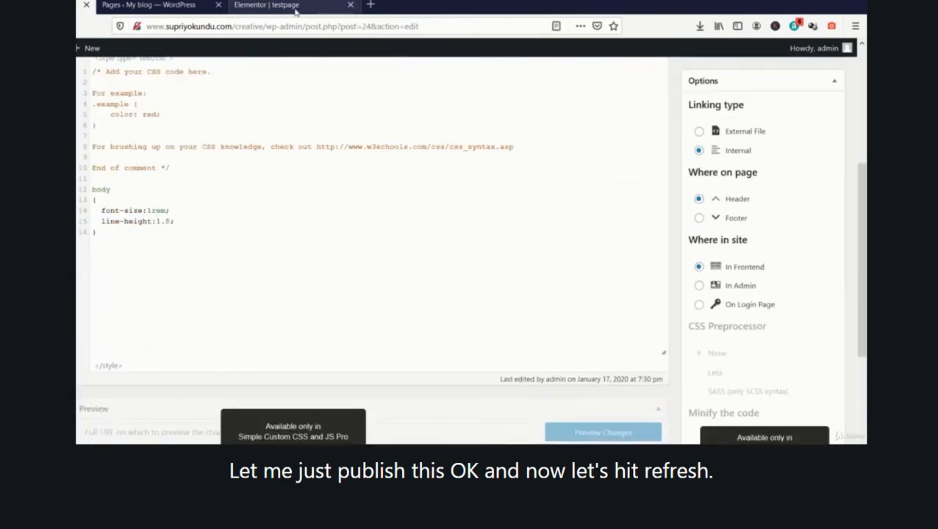
click(266, 5)
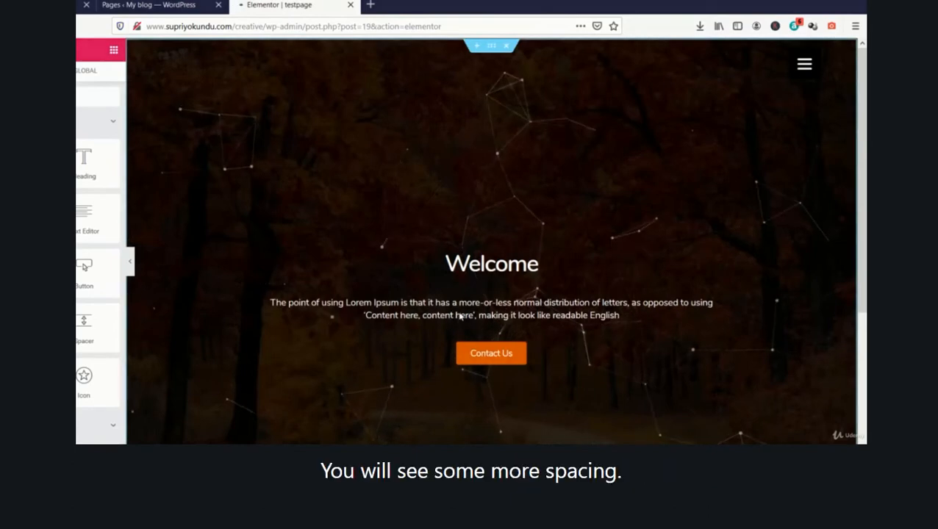
key(F5)
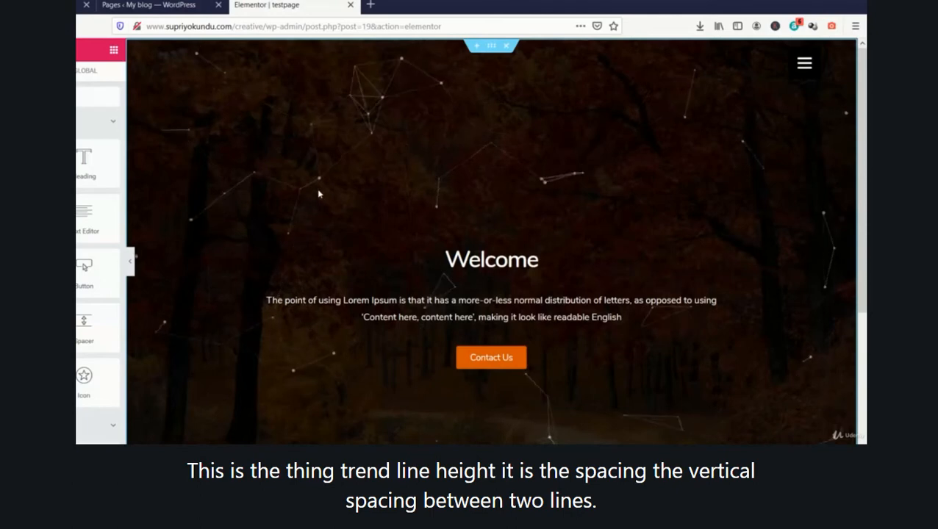
Return to the "general styles" code and add an empty .section-padding rule below the body rule
click(158, 6)
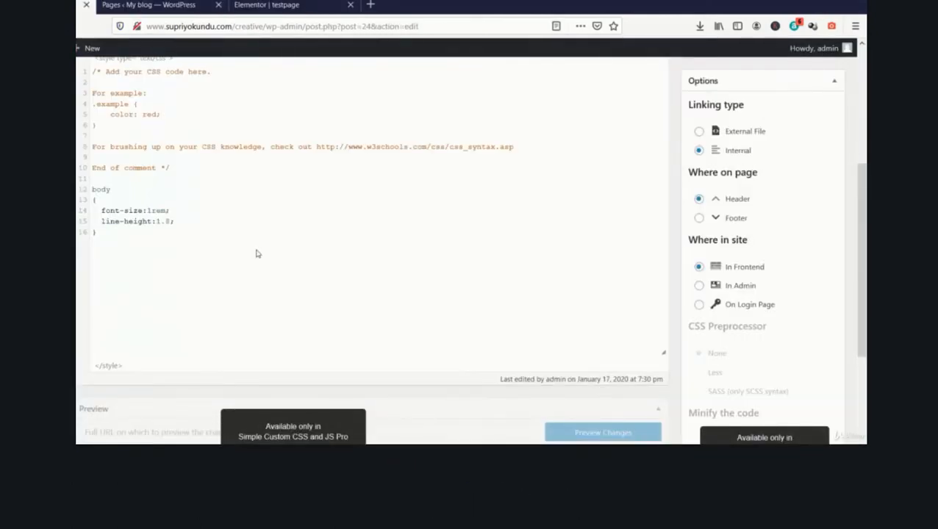
click(116, 236)
key(Return)
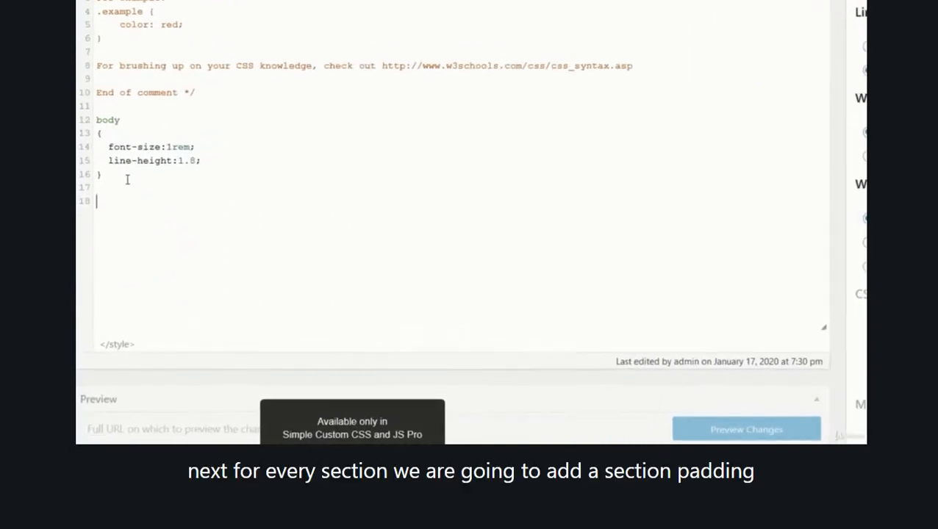
text(.sect)
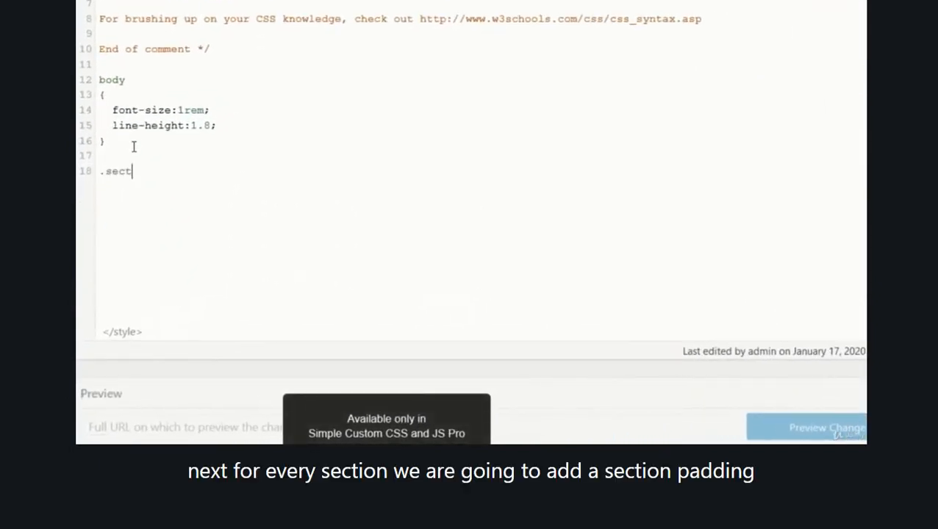
text(ion)
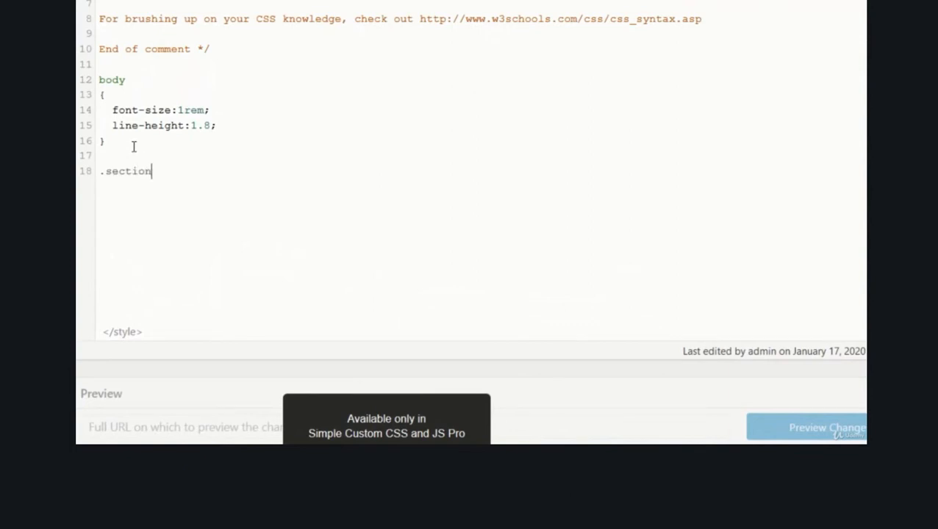
text(-padding)
key(Return)
key(Return)
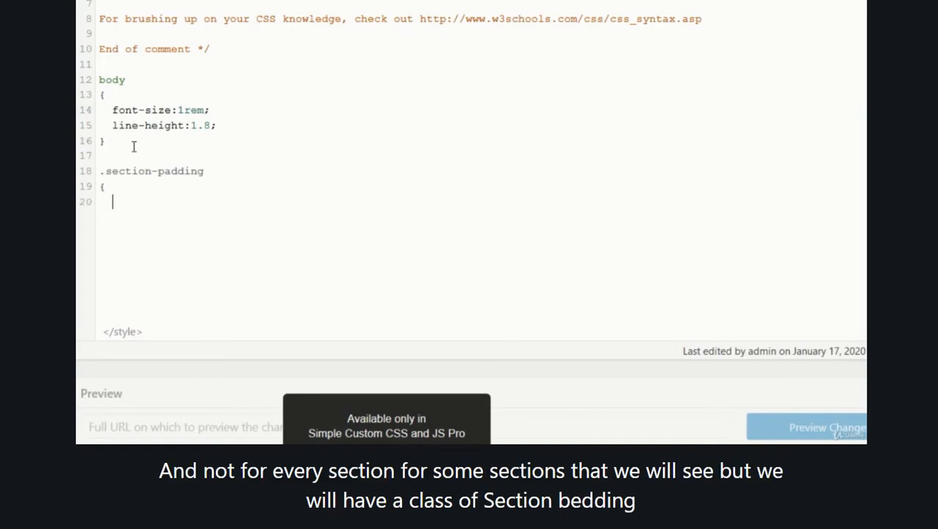
text(})
Set the padding of the .section-padding rule to 64px 0 and update the saved CSS code
click(123, 190)
key(Return)
text(padding)
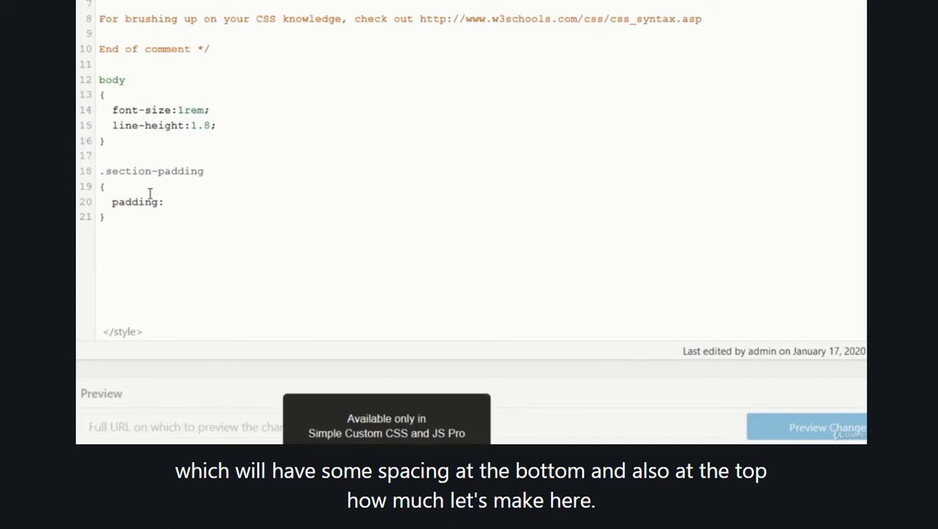
text(:64px;)
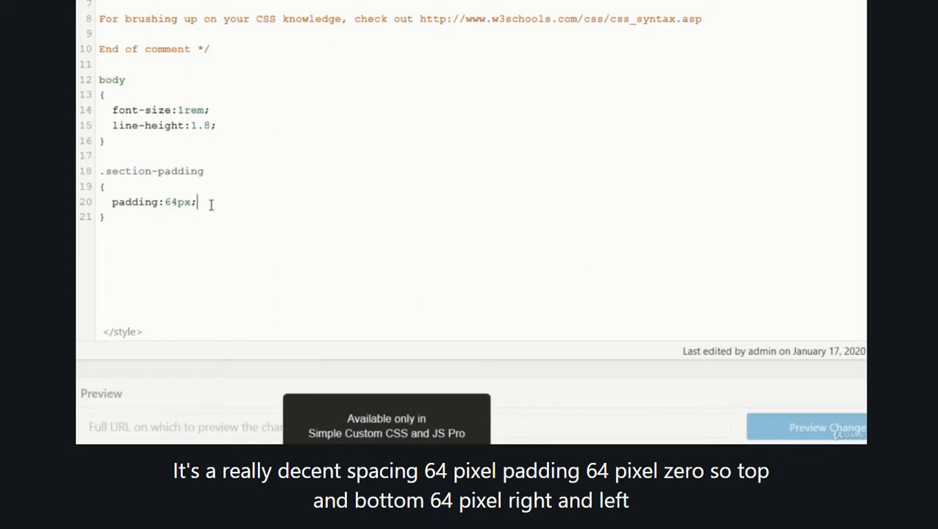
text(0)
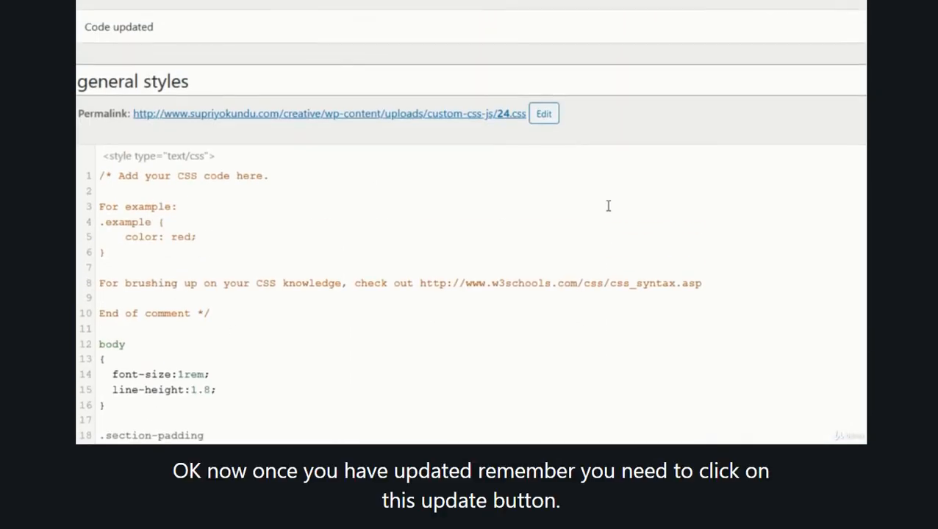
scroll(607, 205, down, 3)
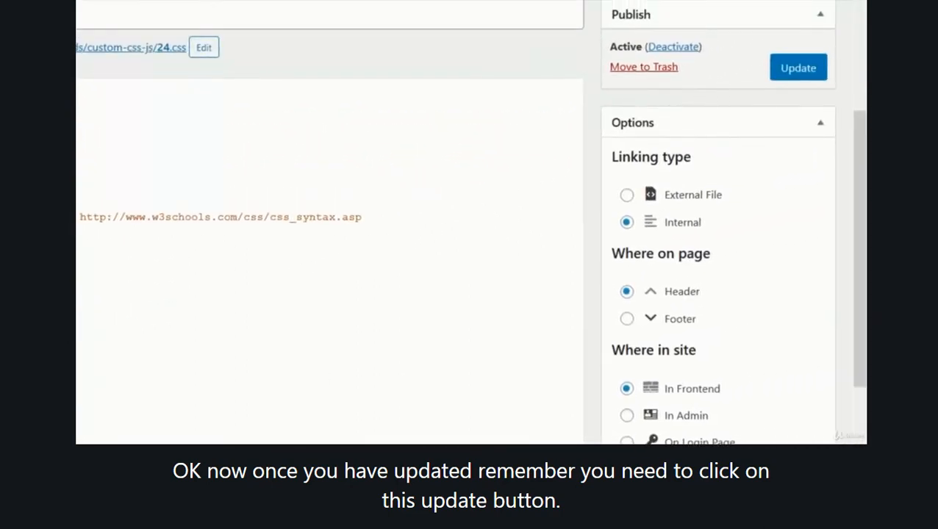
click(816, 70)
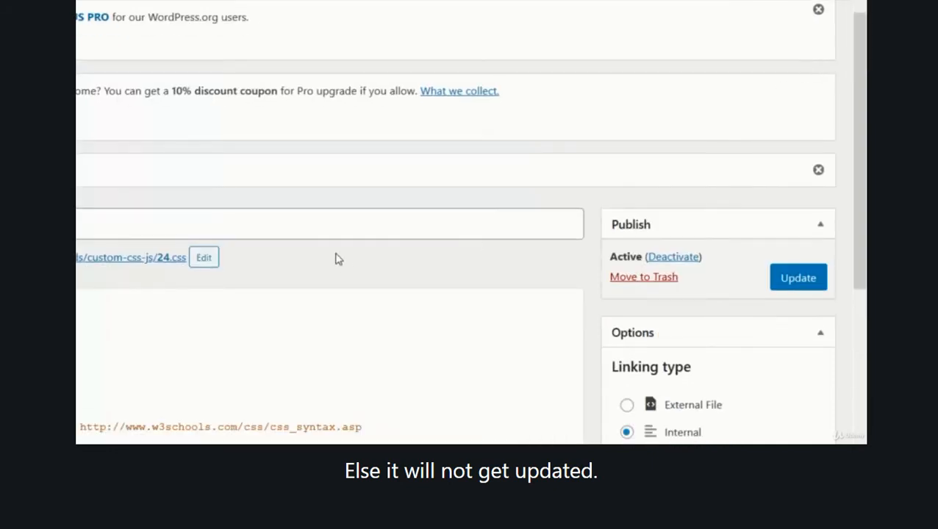
Add an empty .dark rule below the .section-padding rule in the CSS code
scroll(334, 257, down, 3)
scroll(348, 211, down, 3)
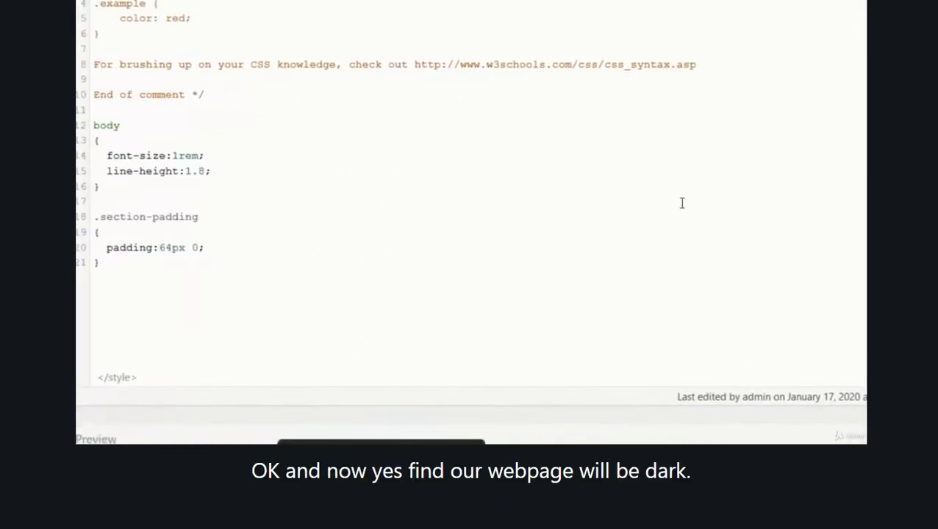
click(134, 269)
key(Return)
key(Return)
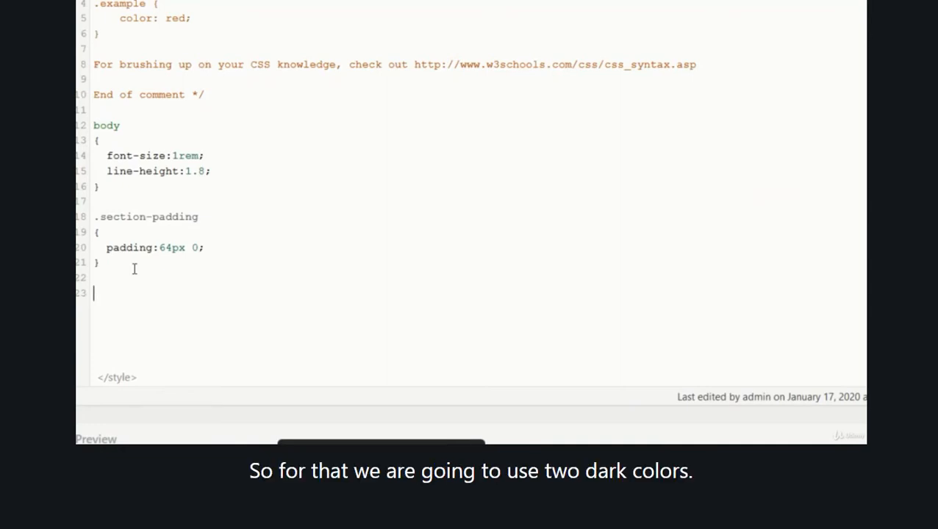
text(d)
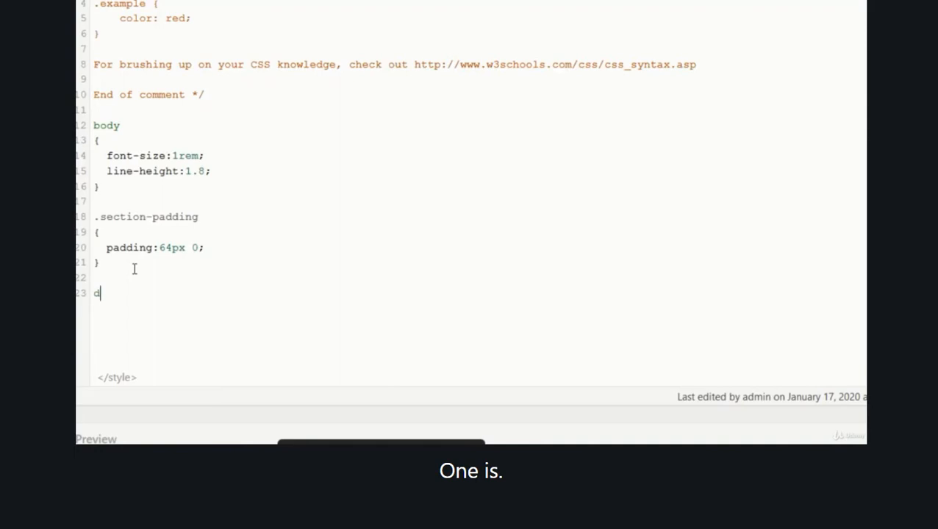
key(BackSpace)
text(.)
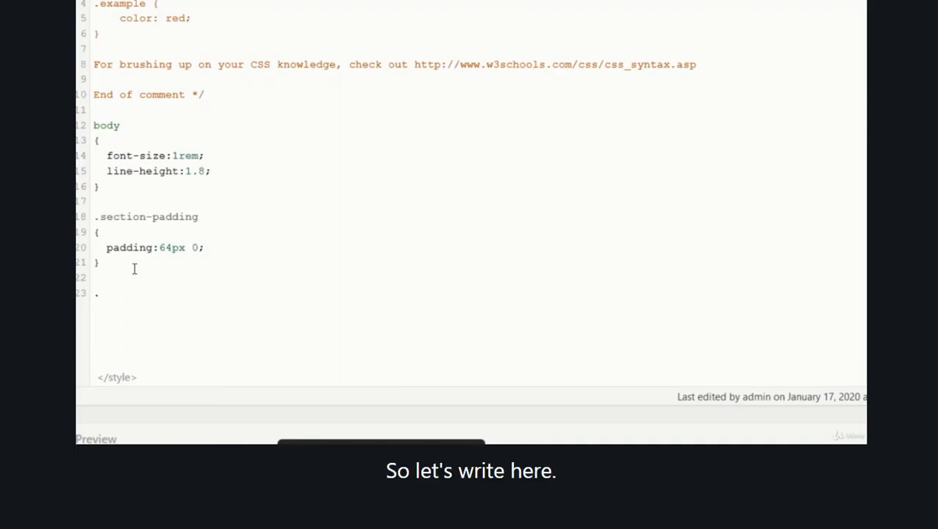
text(dark)
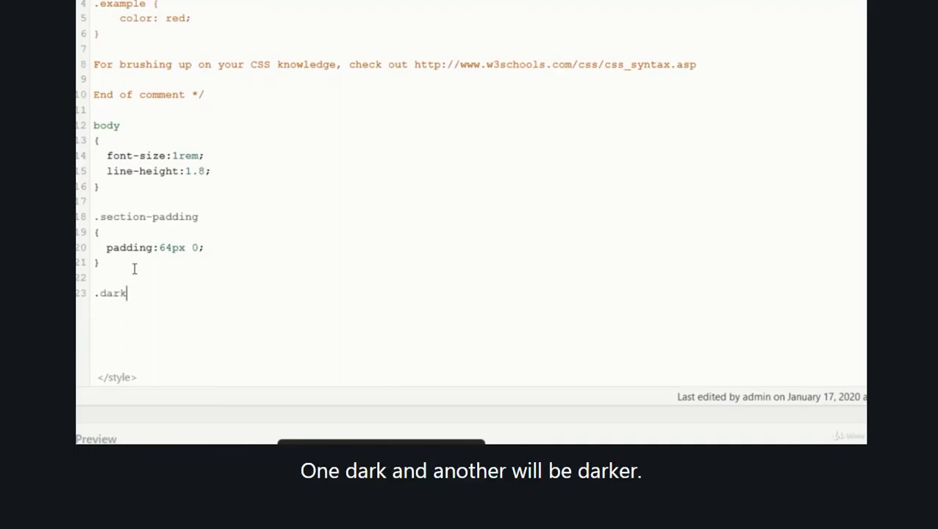
key(Return)
text({)
key(Return)
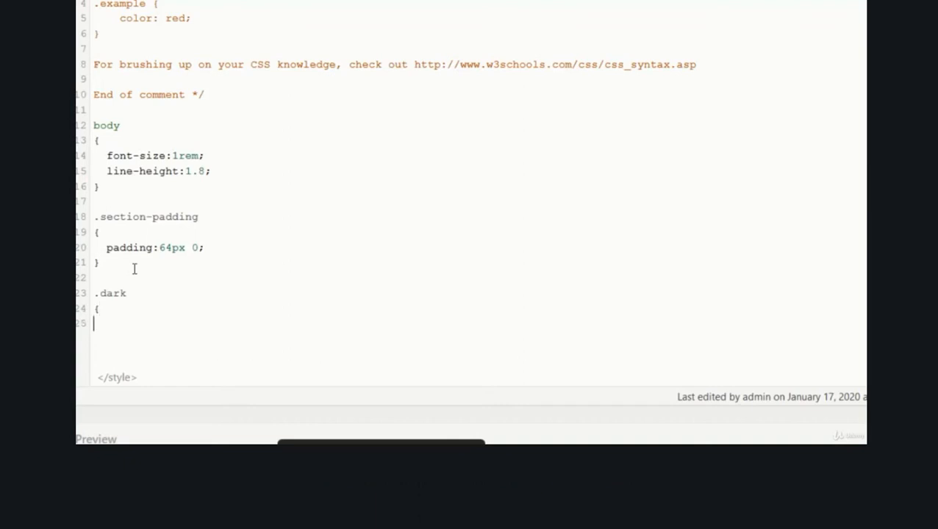
text(})
click(128, 314)
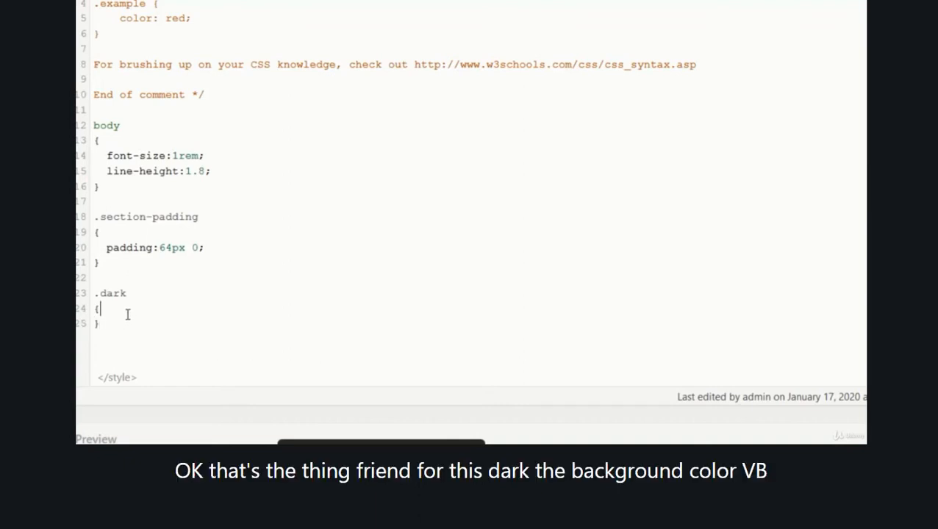
Set the background-color of the .dark rule to #2e3135
key(Return)
text(backgr)
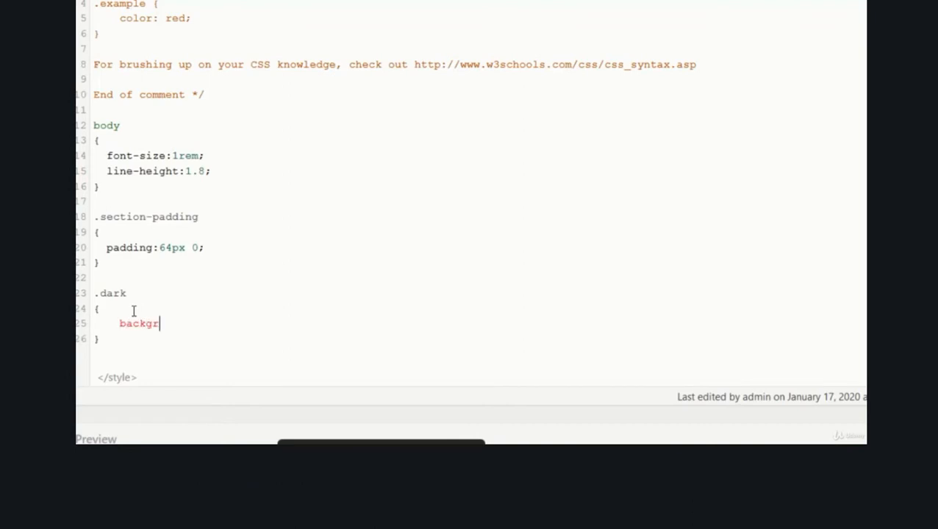
text(ound-color:#2e3)
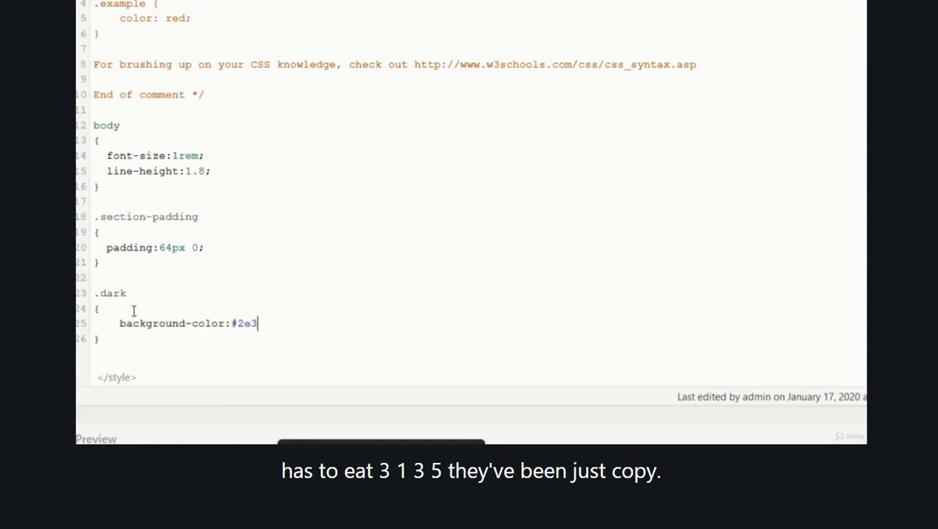
text(135;)
Duplicate the whole .dark rule, placing the copy below the original with a blank line between them
drag(100, 339, 95, 293)
key(ctrl+c)
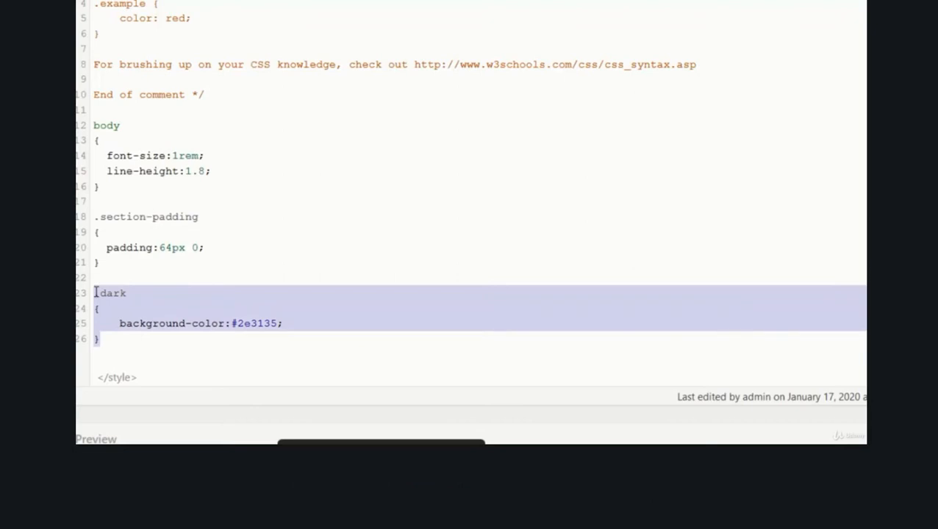
click(120, 344)
key(Return)
key(Return)
scroll(97, 193, down, 2)
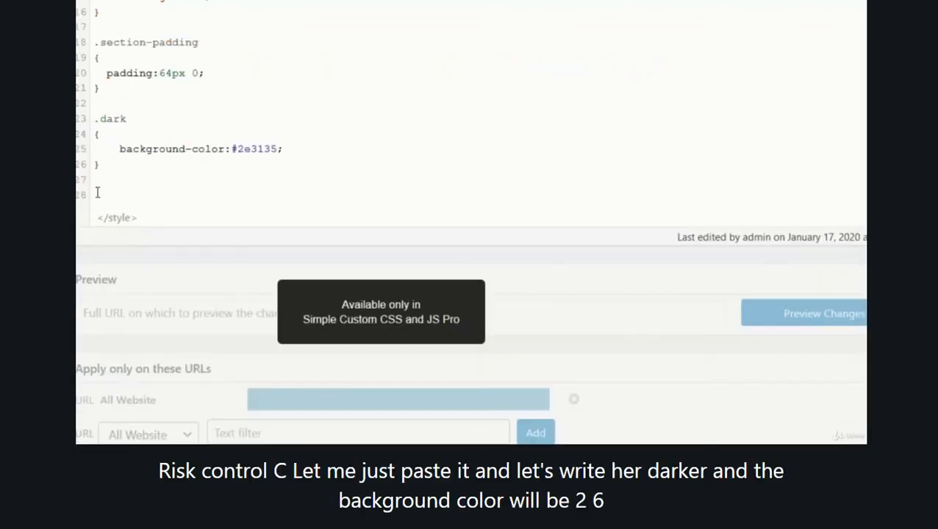
right_click(97, 192)
click(146, 254)
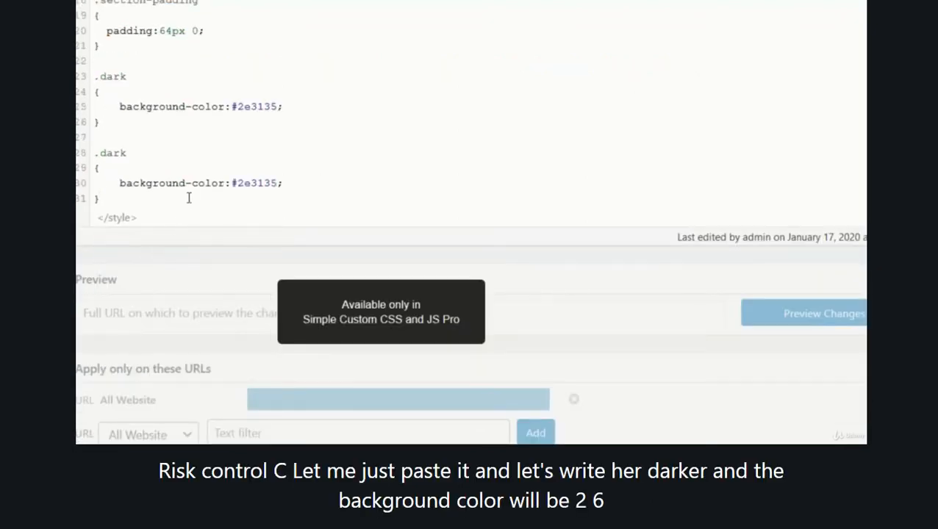
key(ctrl+z)
scroll(463, 175, up, 3)
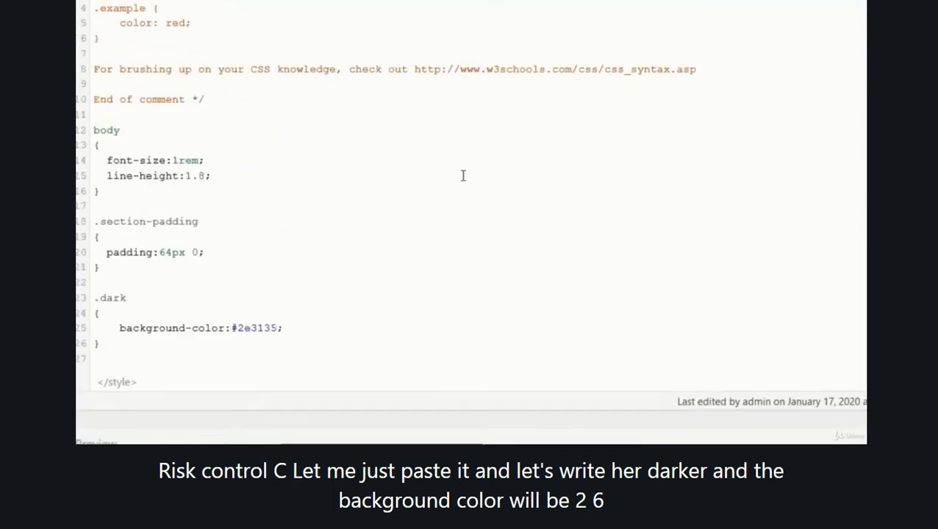
key(ctrl+y)
scroll(464, 175, down, 2)
Rename the copied .dark rule as .darker and set its background-color to #262826
click(133, 239)
text(er)
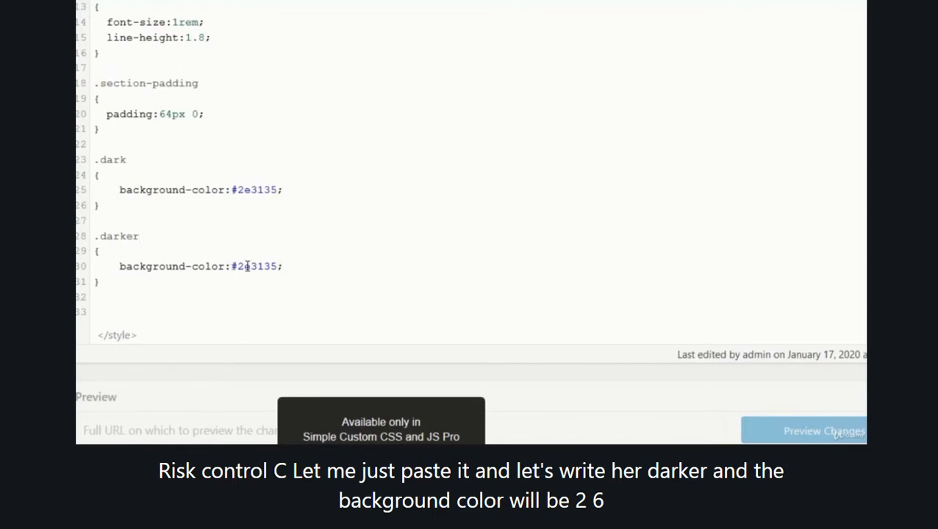
drag(247, 266, 280, 266)
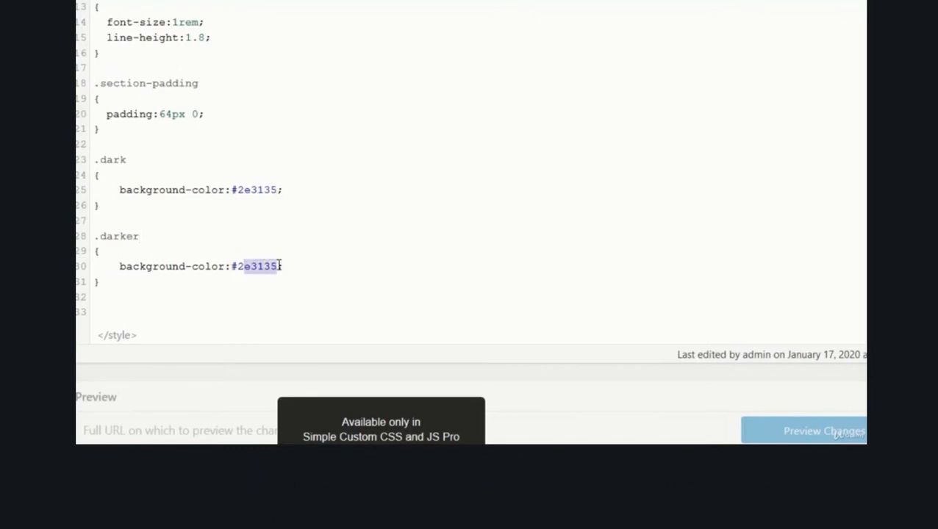
text(62826)
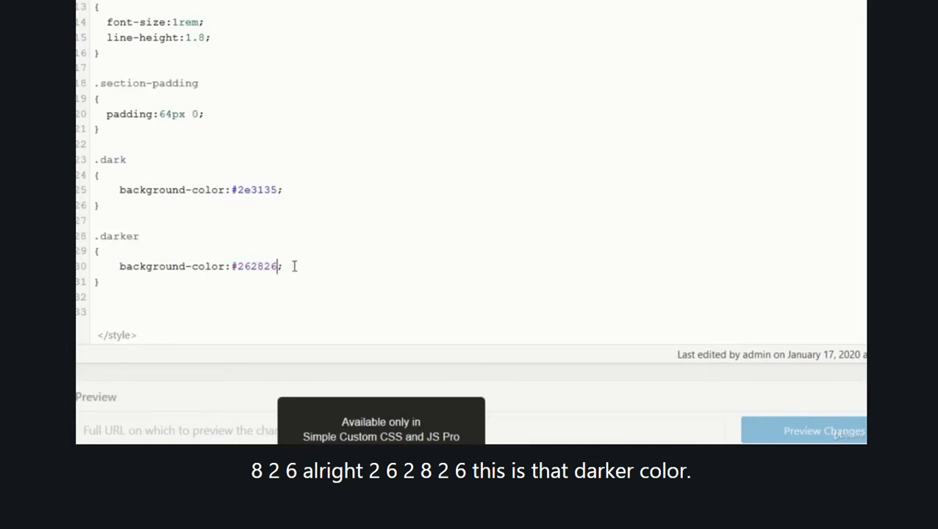
Add an empty .primary rule below the .darker rule
click(116, 286)
key(Down)
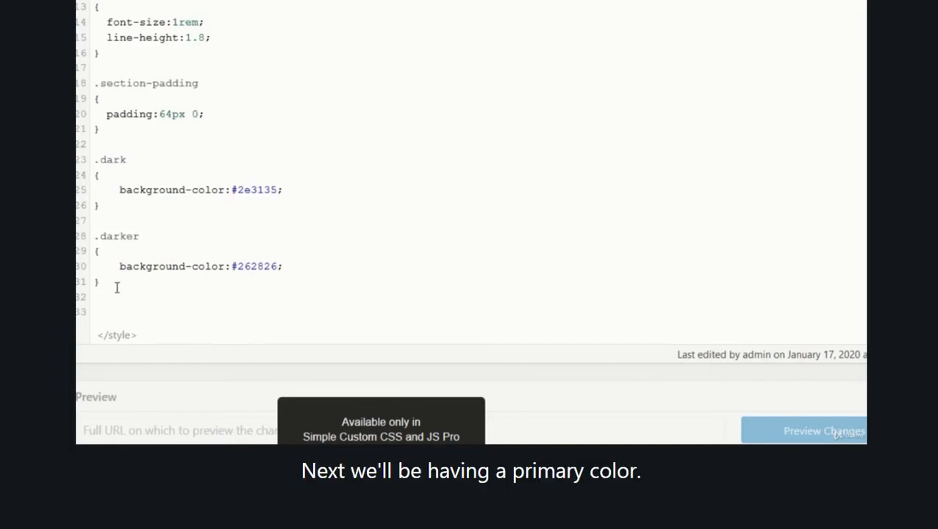
key(Down)
text(.primary)
key(Return)
text({)
key(Return)
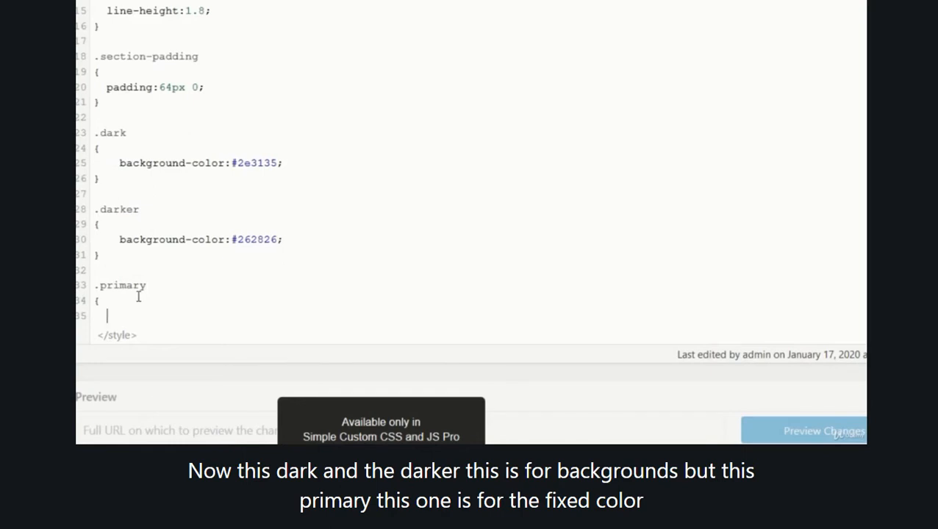
text(})
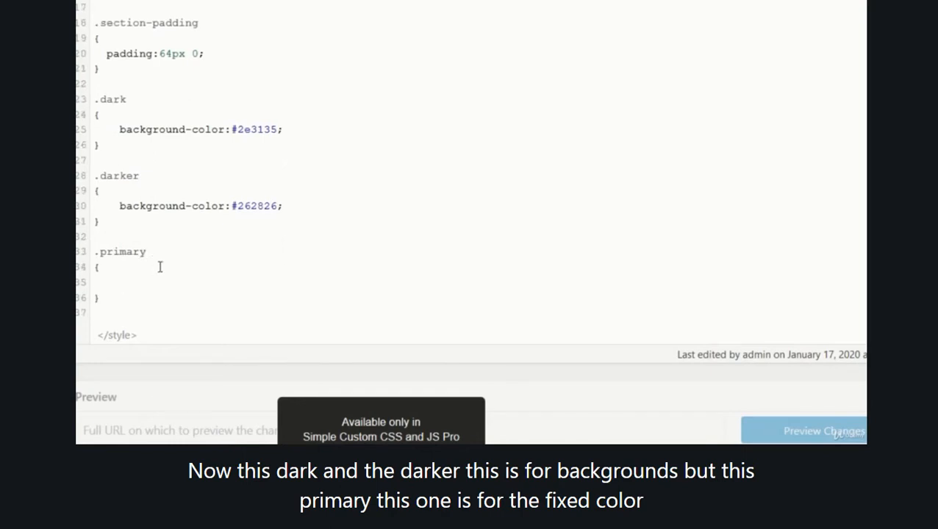
Set the text color of the .primary rule to #d35400
text(color)
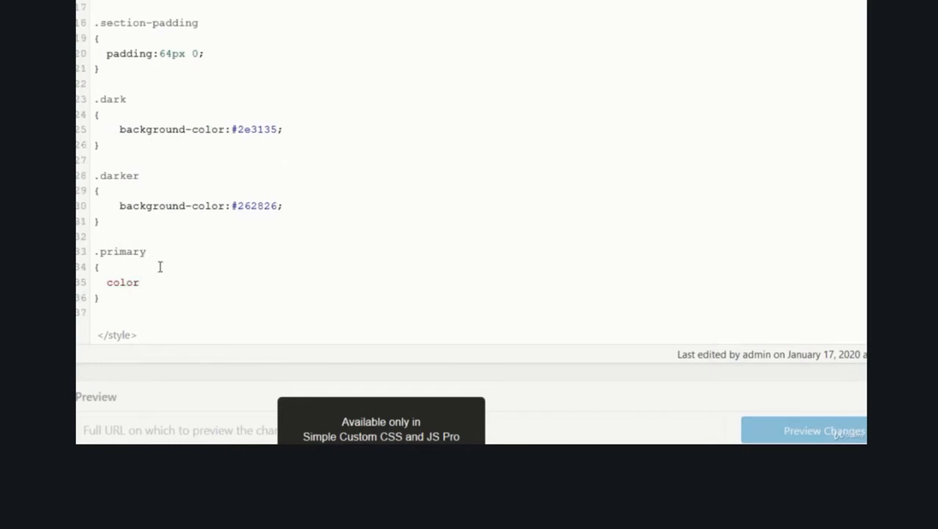
text(:#)
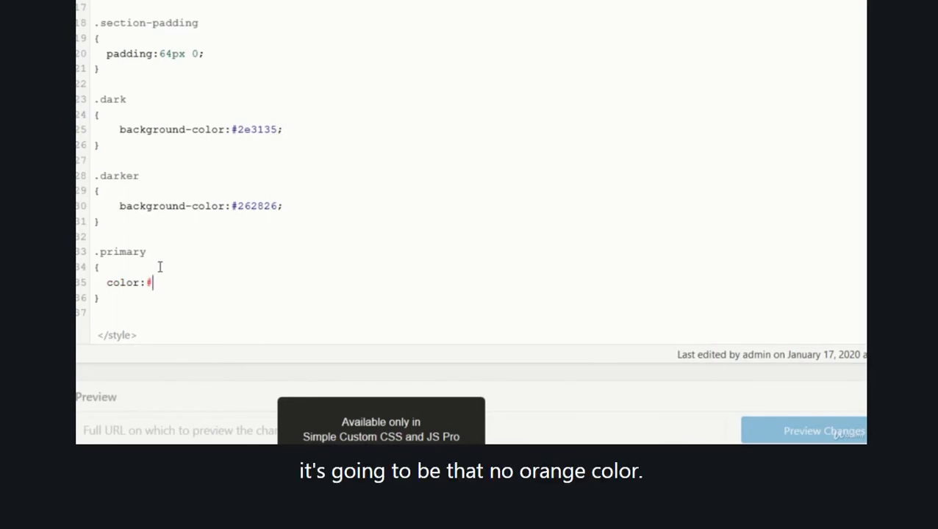
text(d3540)
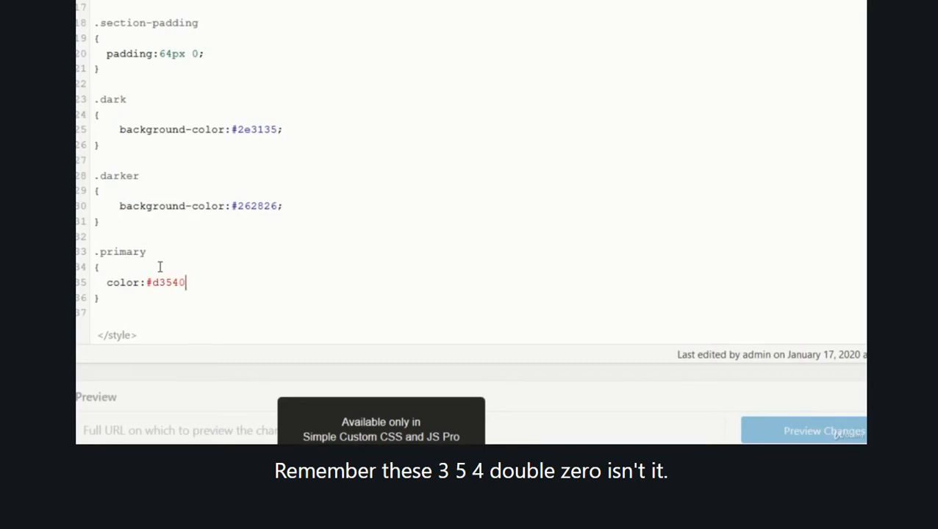
text(0;)
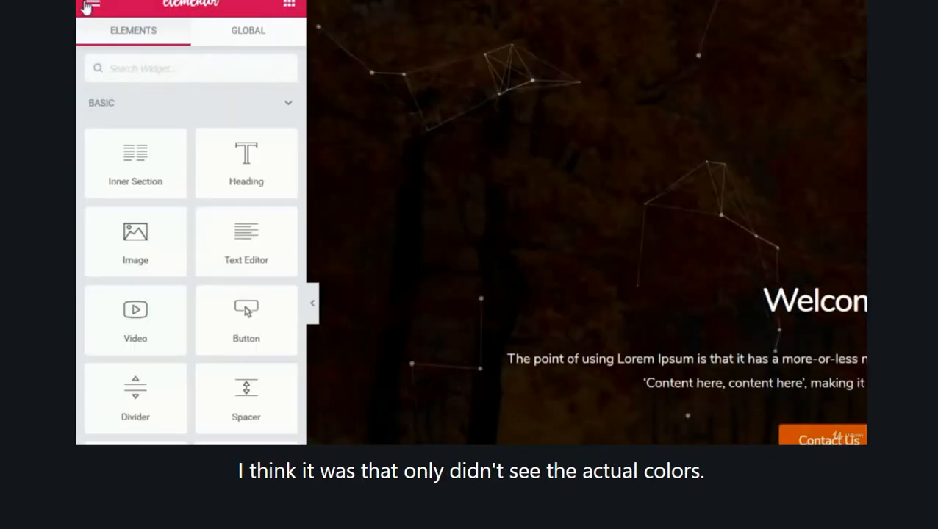
Look up the accent color in Elementor's default color palette to compare it with the .primary color
click(86, 6)
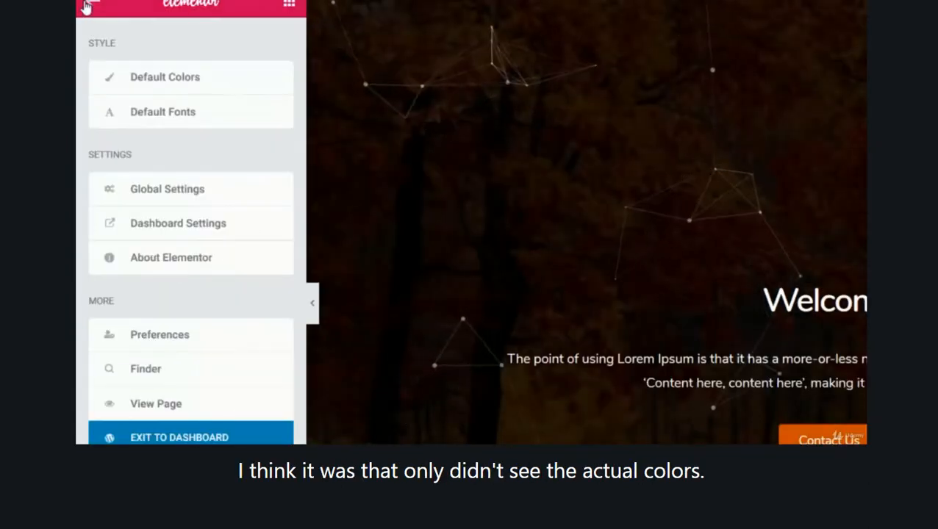
click(177, 78)
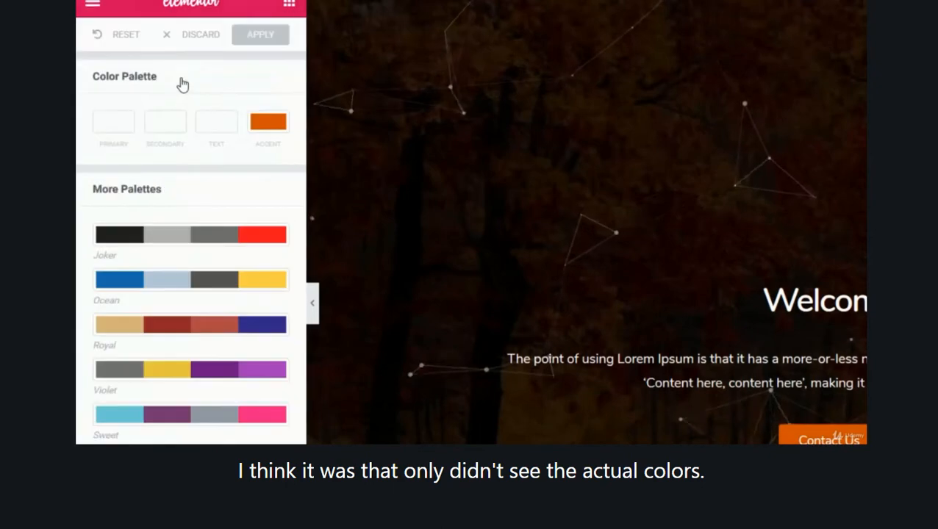
click(268, 123)
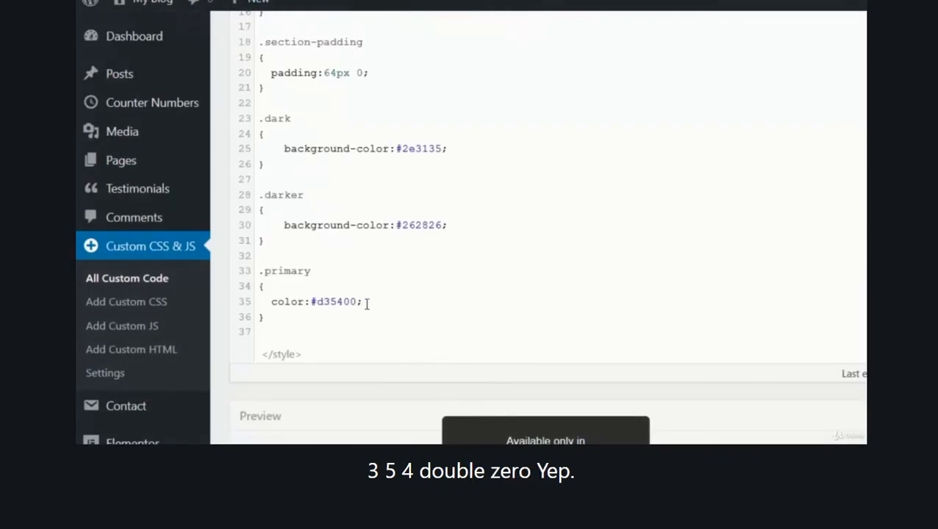
Return to the CSS code and add font-weight:bold to the .primary rule below its color
click(386, 304)
key(Return)
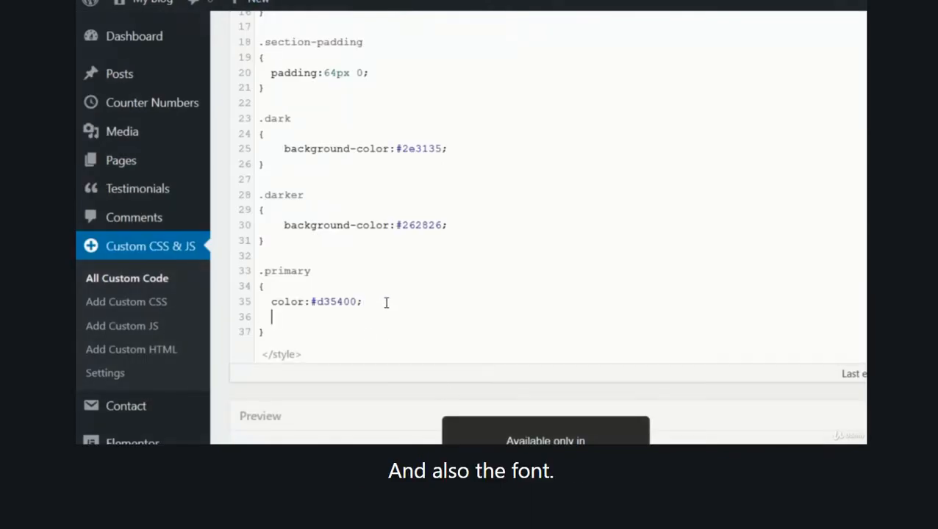
text(font)
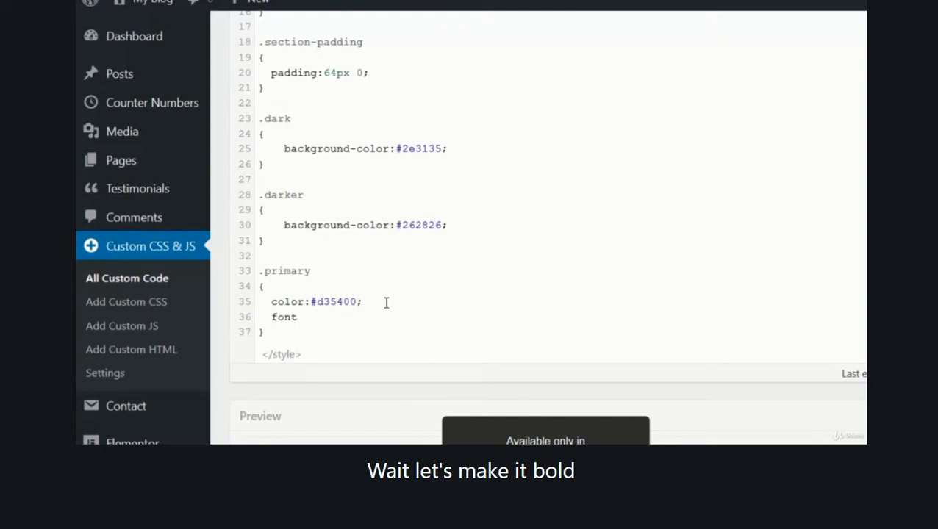
text(-weig)
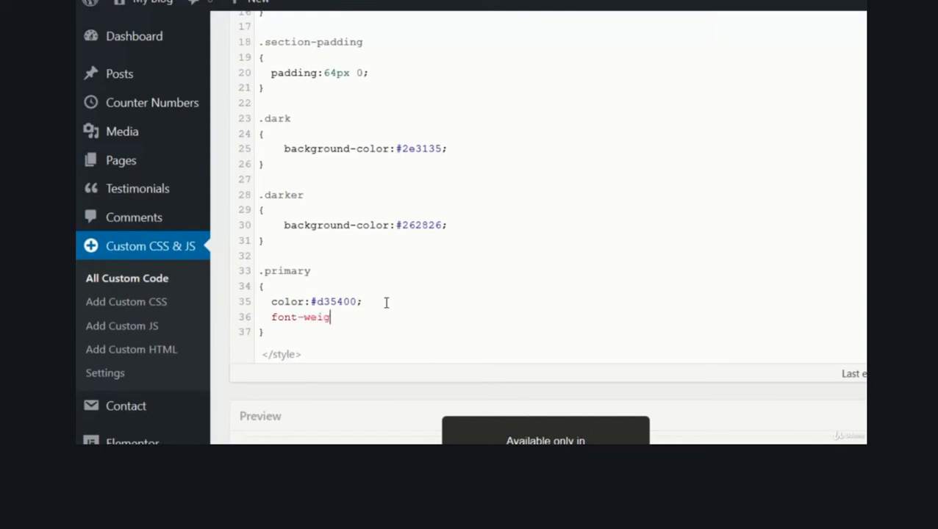
text(ht:bo)
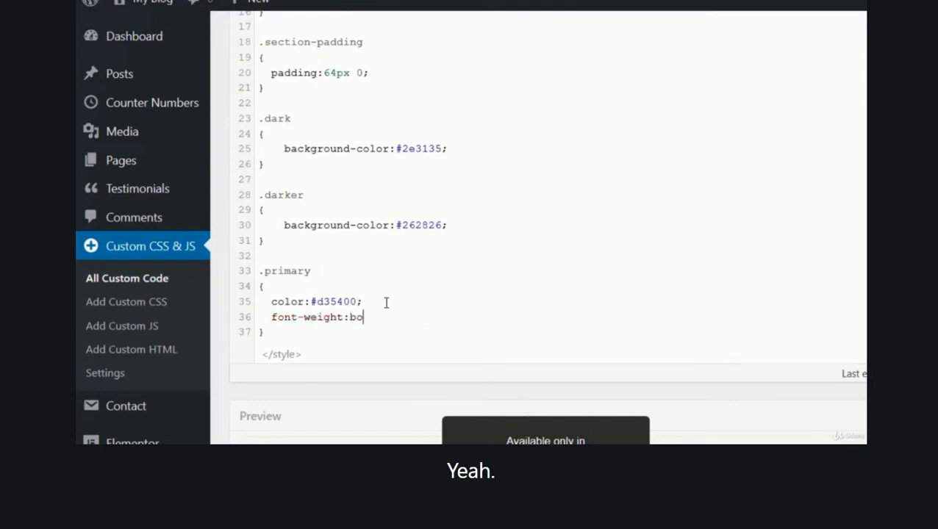
text(ld;)
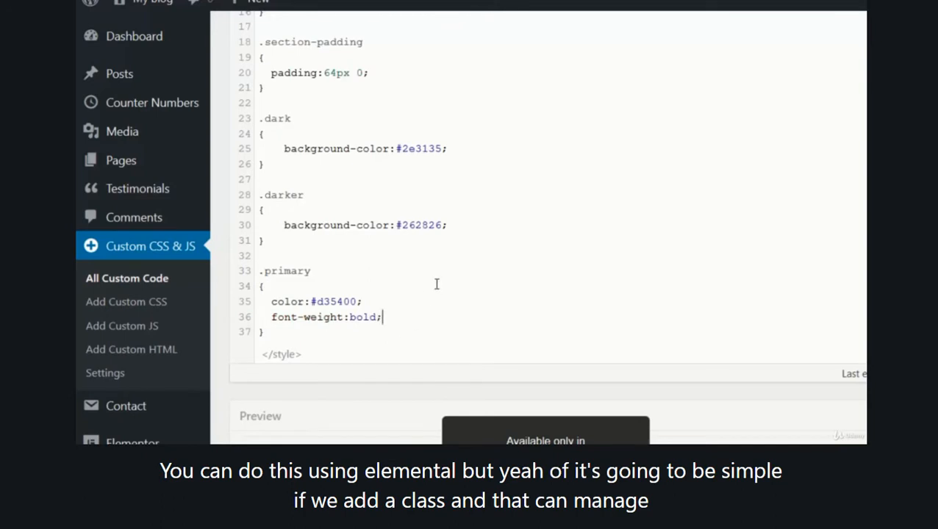
scroll(437, 284, up, 1)
scroll(437, 285, down, 2)
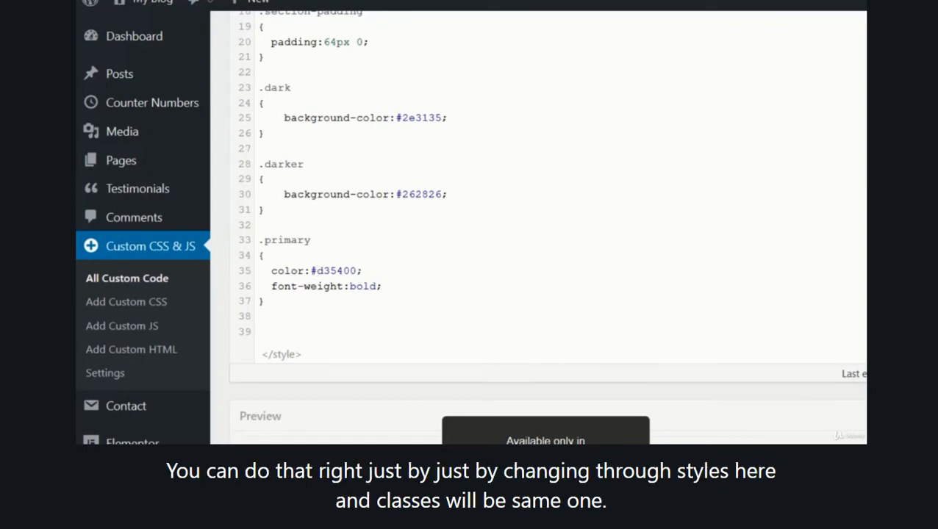
scroll(548, 228, up, 5)
scroll(548, 228, down, 3)
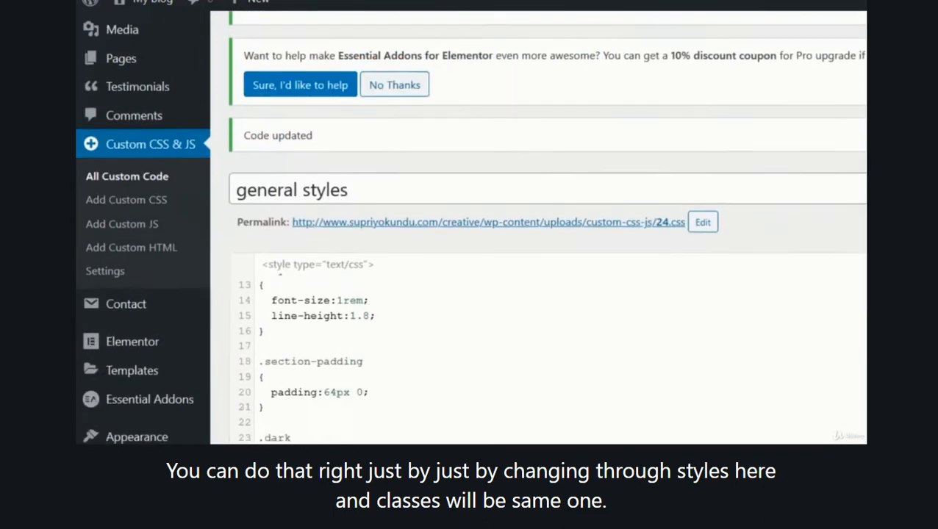
scroll(618, 372, down, 1)
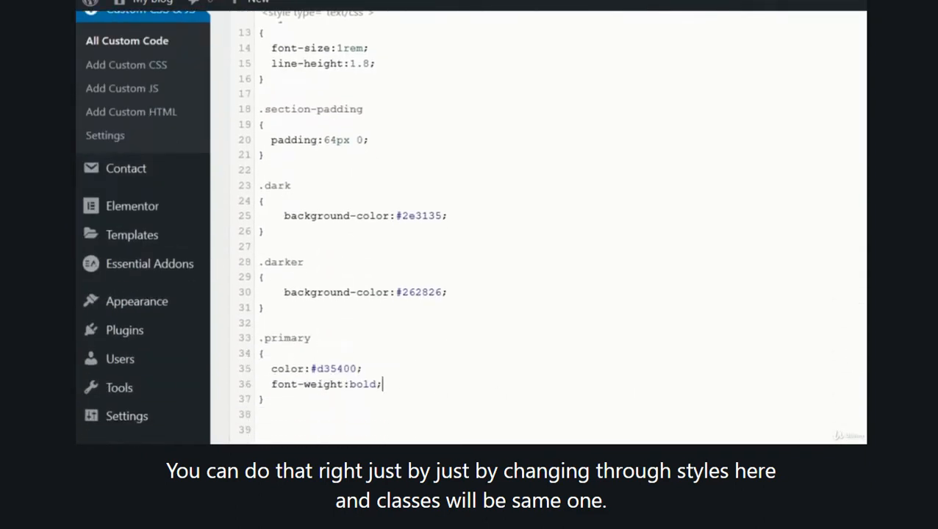
scroll(548, 228, up, 3)
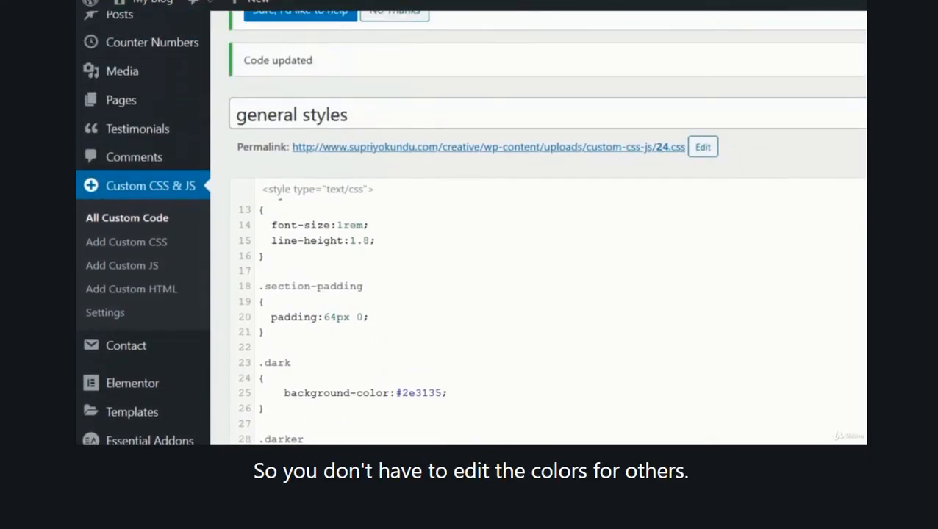
Review the general styles CSS from the body rule through section-padding, dark, darker and primary
scroll(548, 228, down, 1)
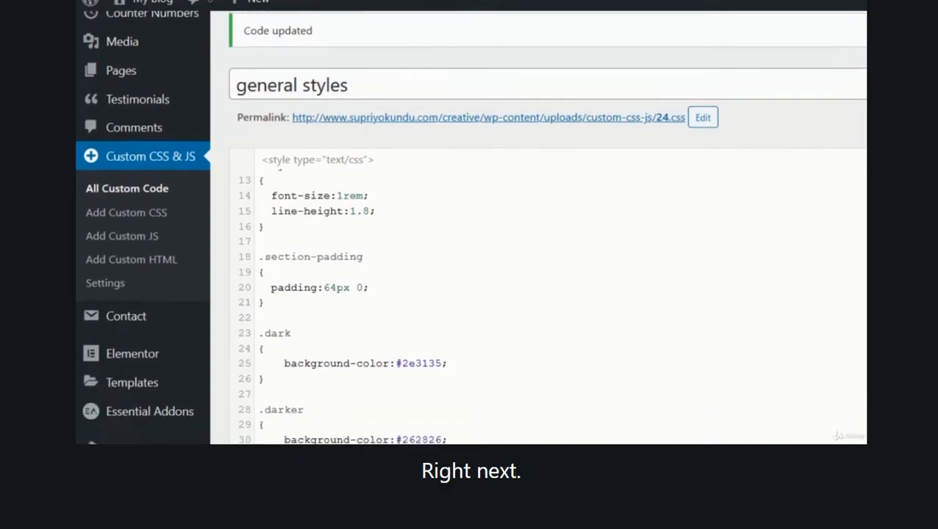
scroll(548, 228, up, 1)
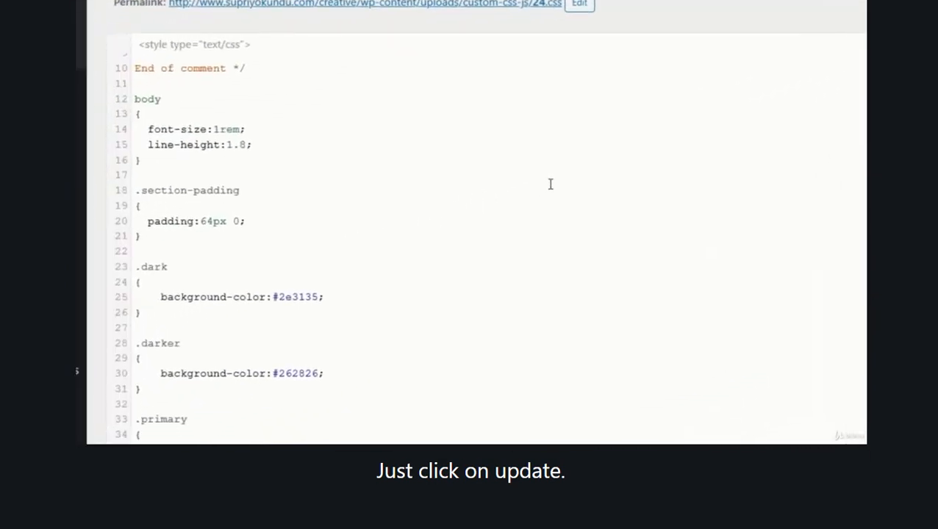
scroll(550, 184, down, 1)
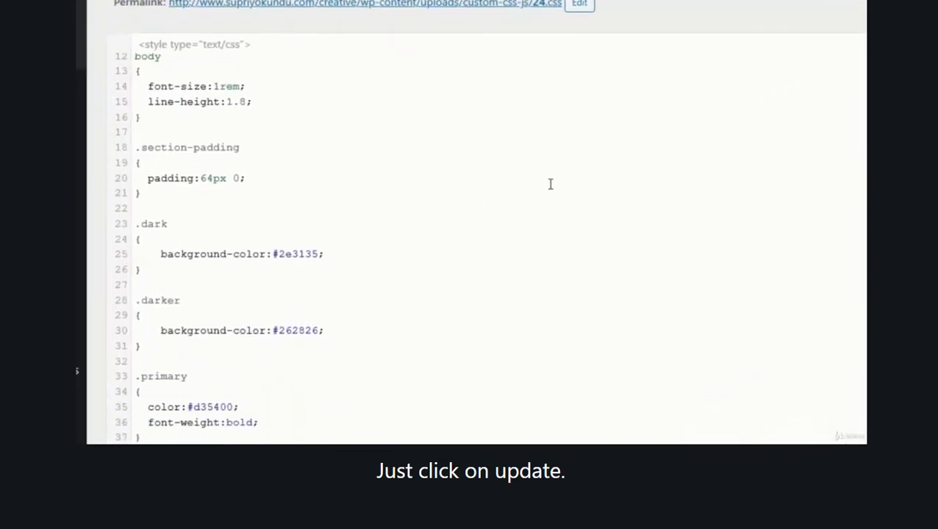
scroll(725, 30, down, 4)
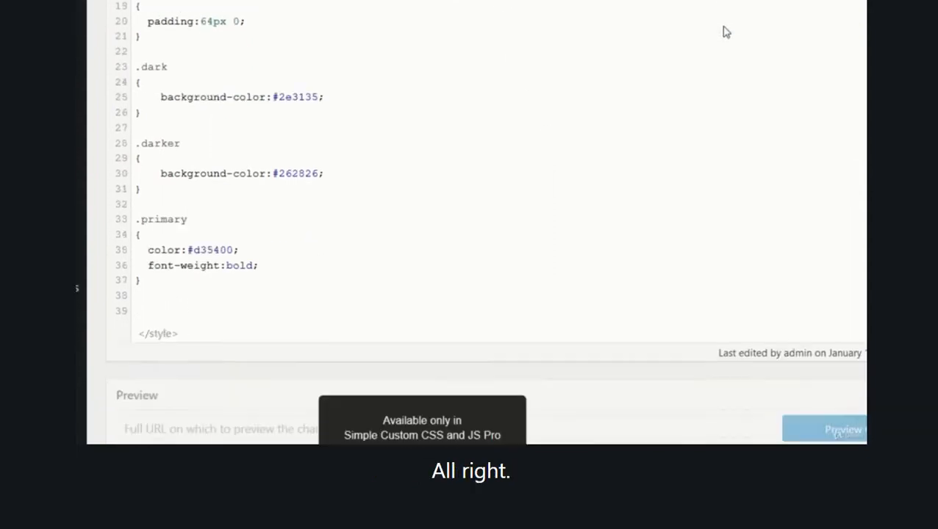
scroll(724, 27, up, 3)
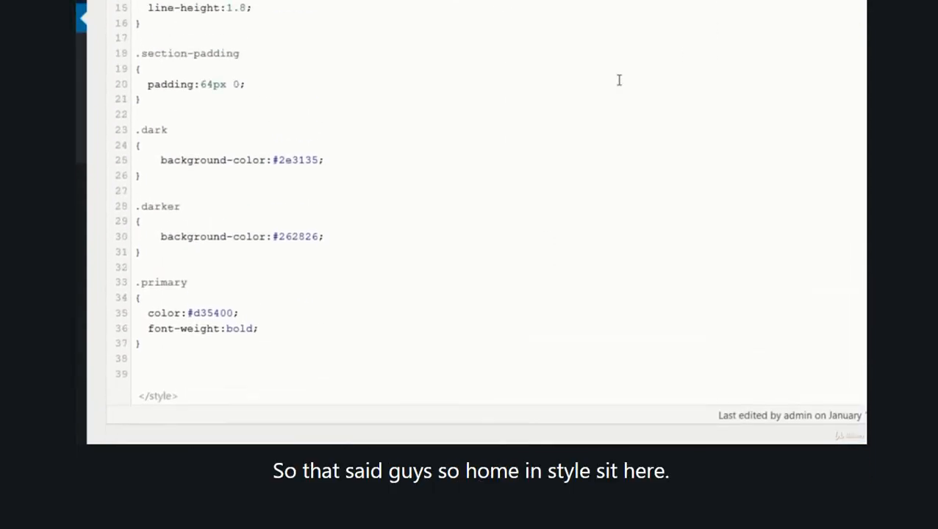
scroll(619, 80, up, 3)
scroll(619, 80, down, 2)
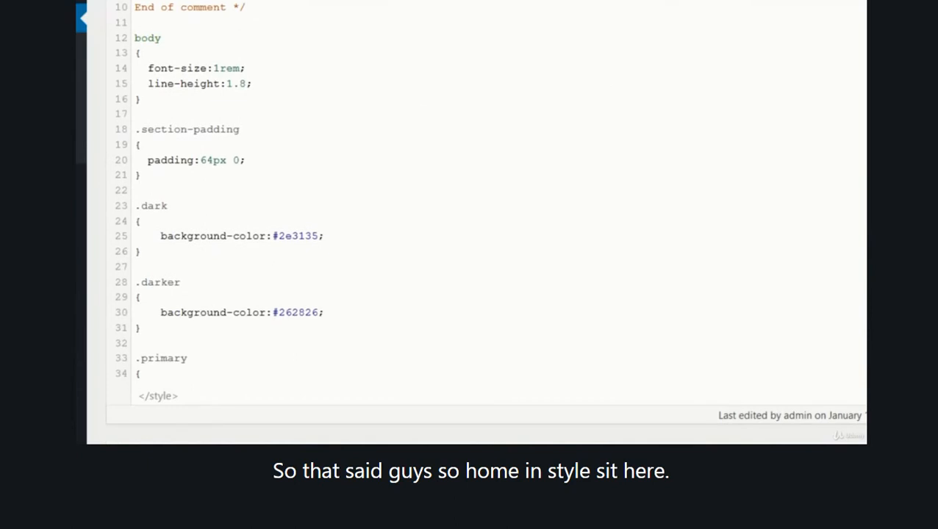
scroll(234, 104, down, 2)
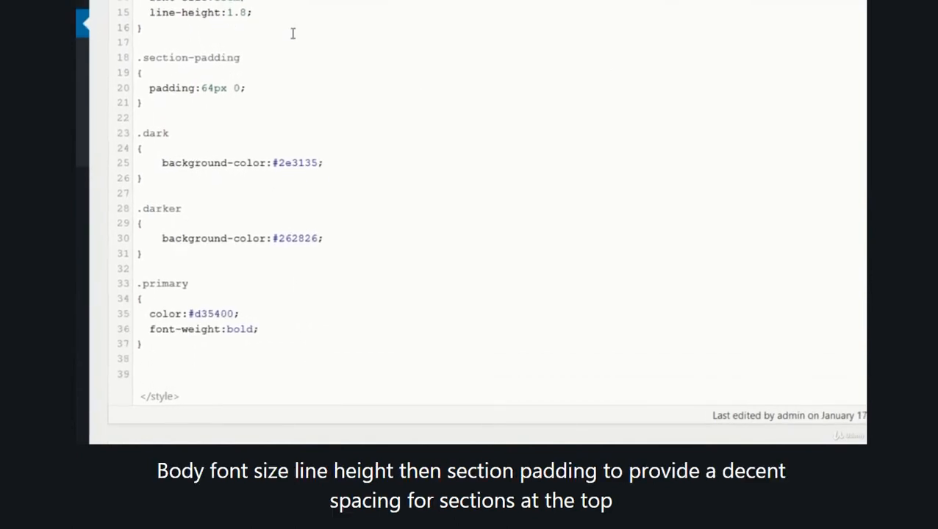
scroll(294, 127, down, 1)
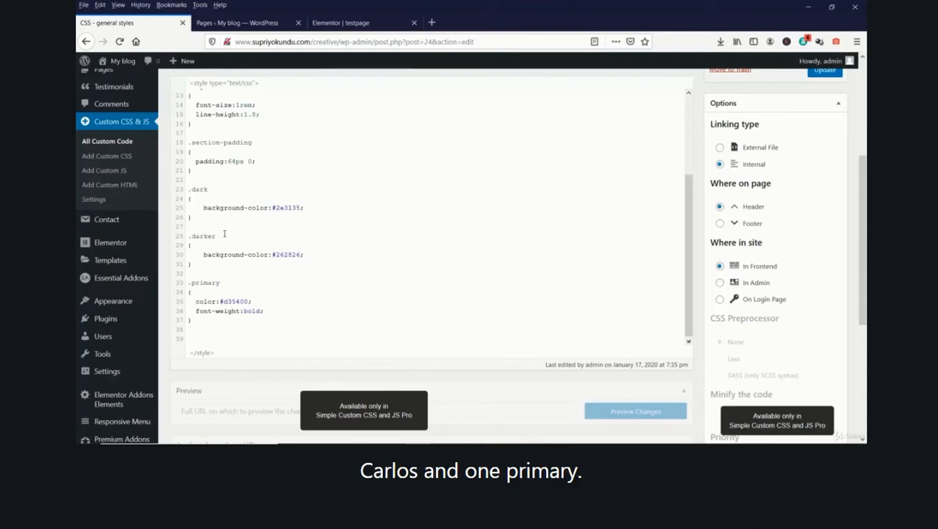
scroll(256, 245, down, 3)
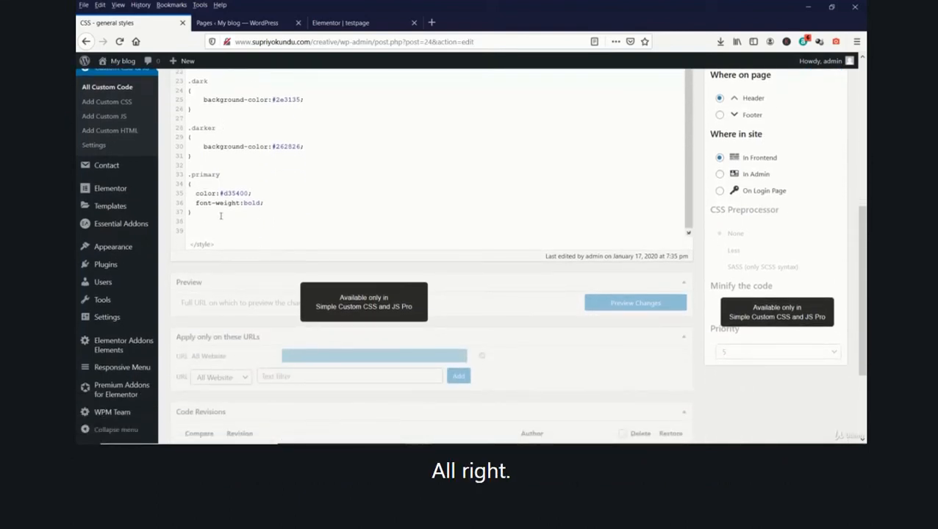
Save the general styles custom CSS code
scroll(220, 213, up, 1)
scroll(250, 225, down, 1)
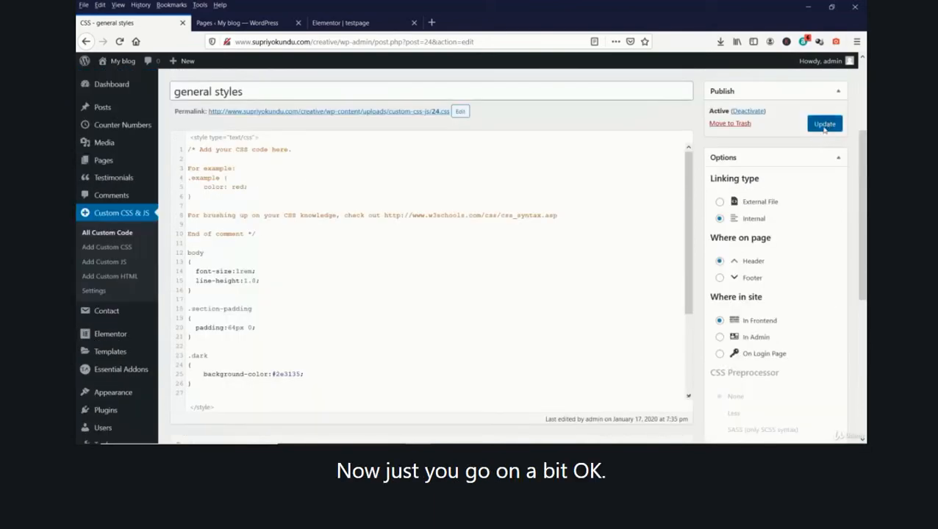
click(824, 125)
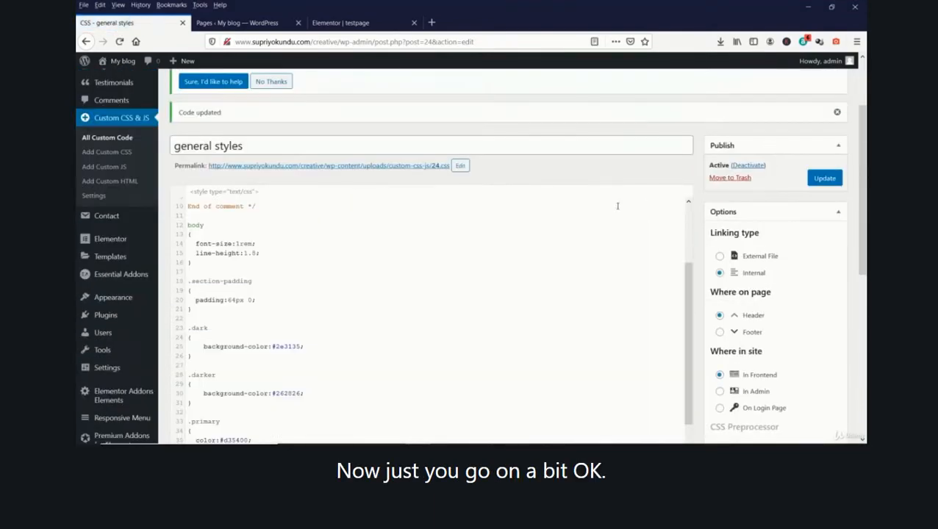
Reload testpage in the Elementor editor, and return to the end of the general styles code
click(324, 23)
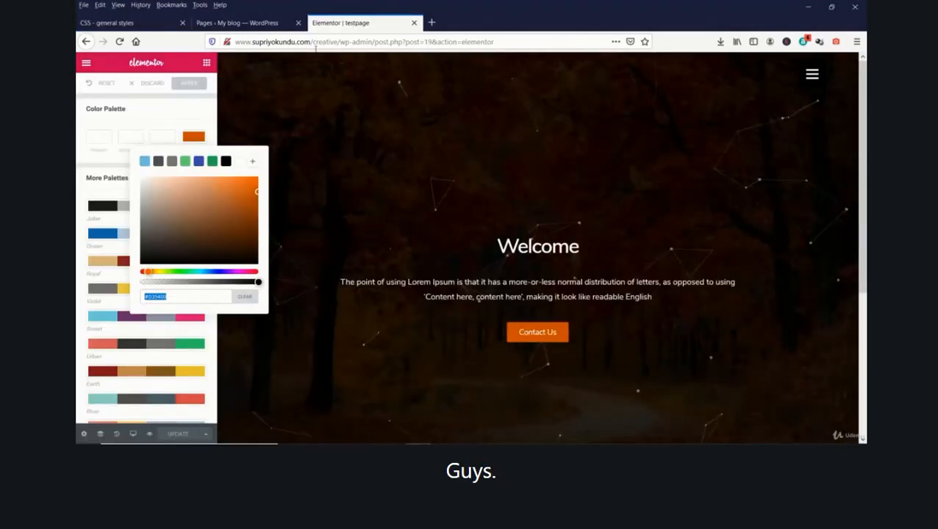
key(F5)
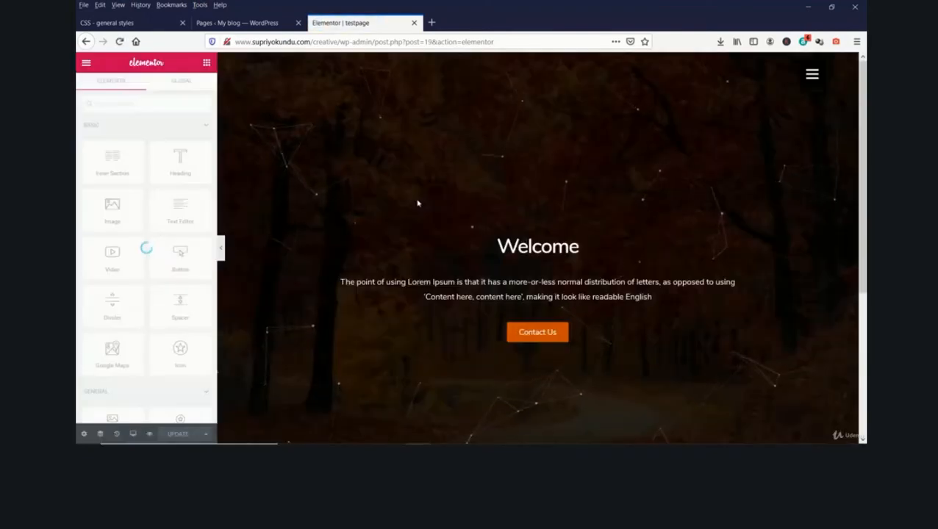
click(145, 25)
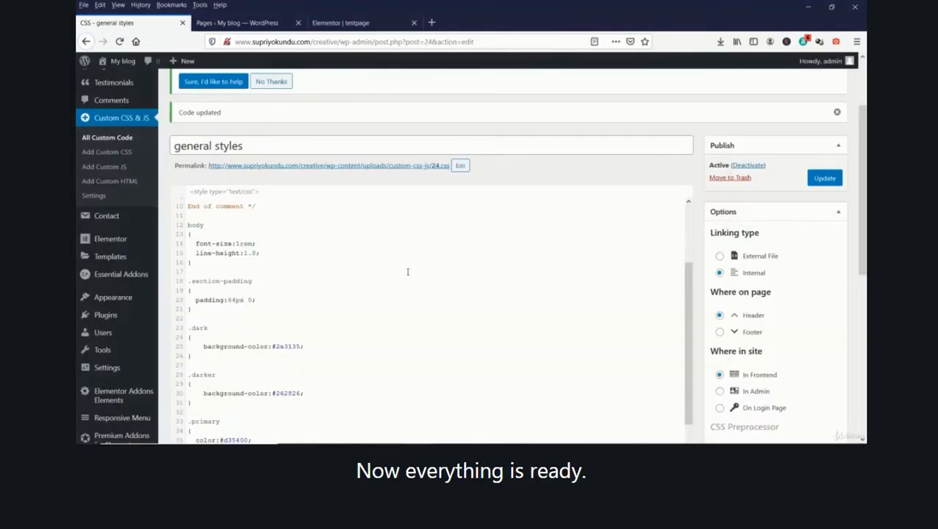
scroll(700, 346, down, 5)
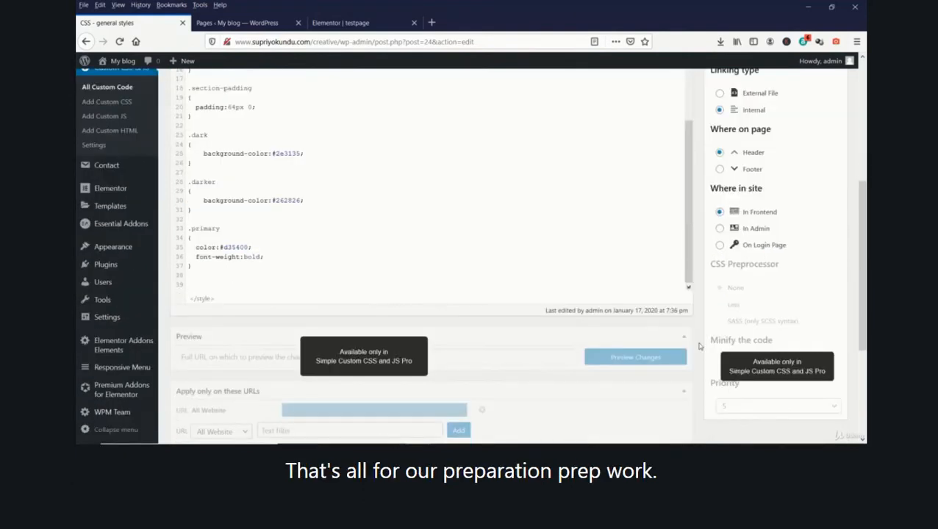
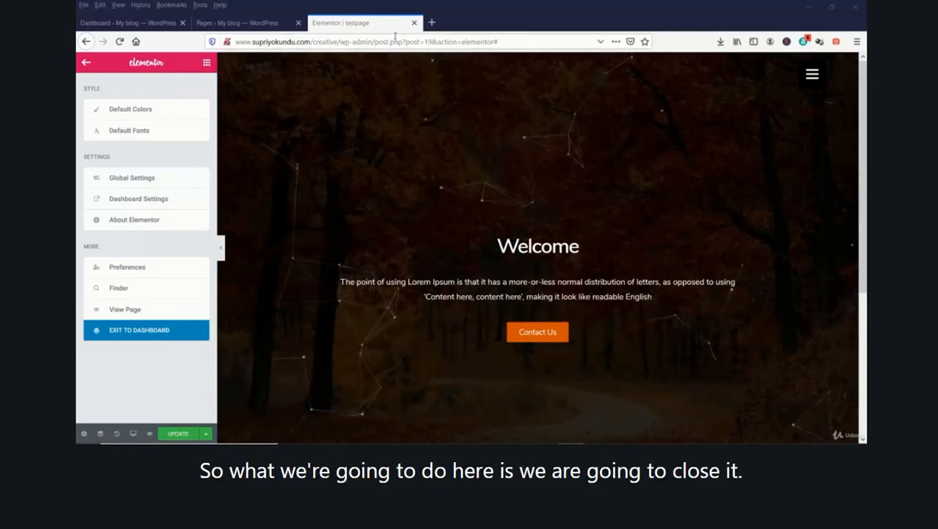
Save the pending changes on testpage in Elementor and close its editor
click(414, 23)
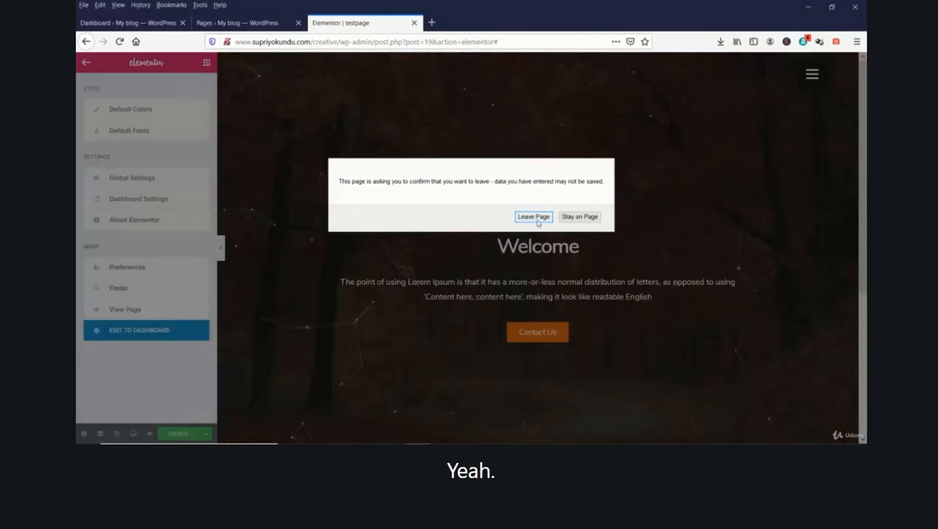
click(579, 217)
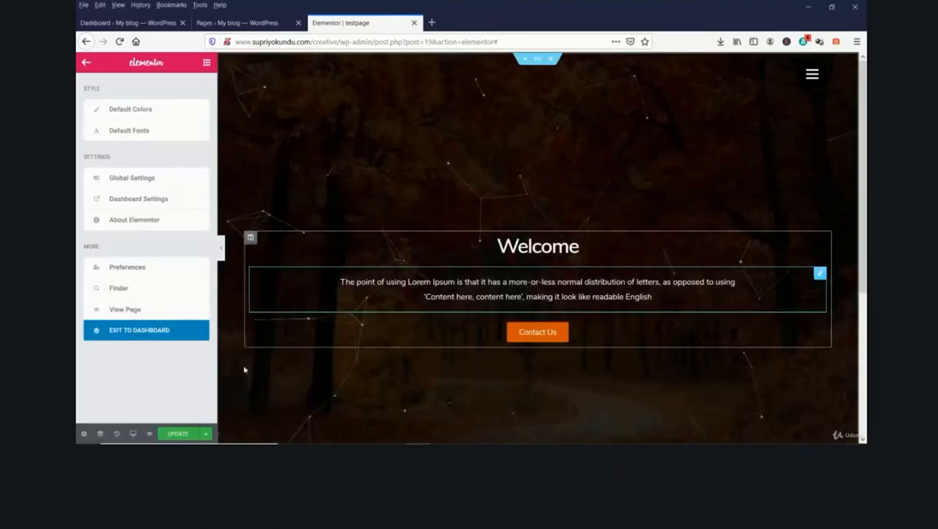
click(179, 433)
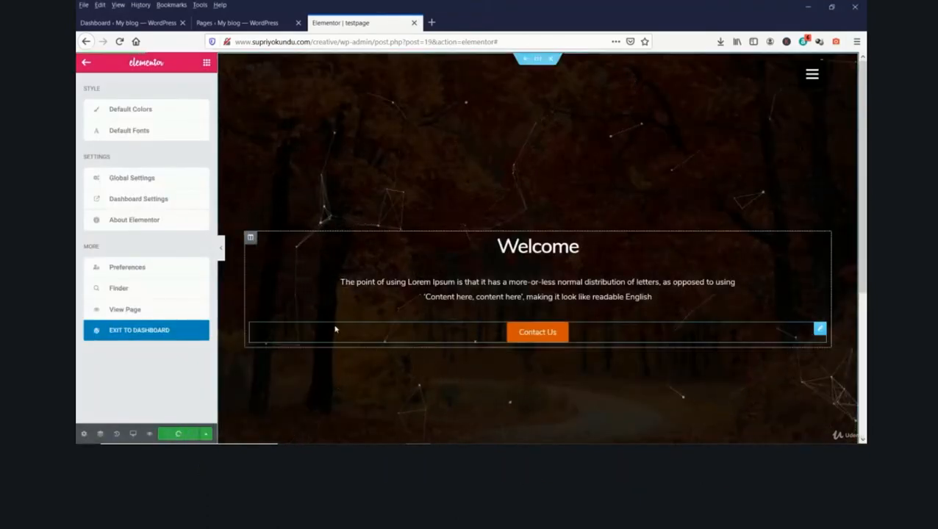
click(413, 23)
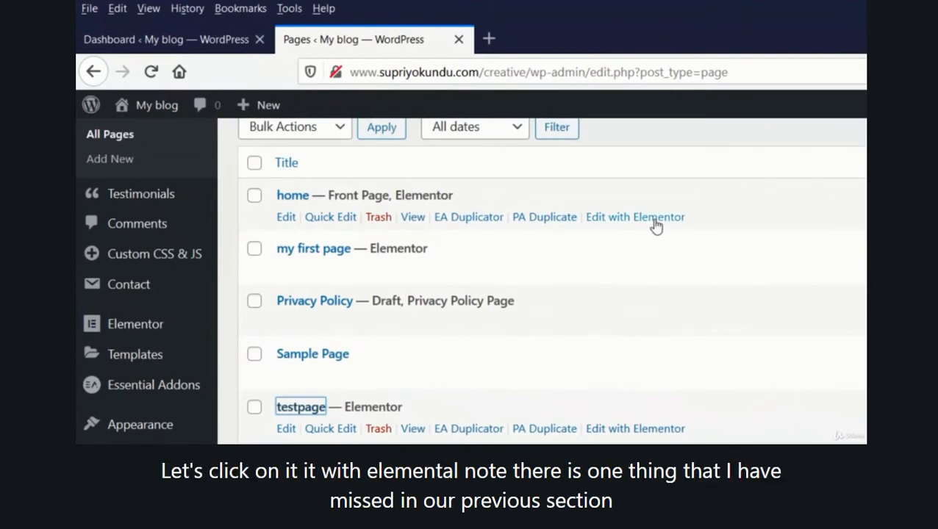
Open the home page in the Elementor editor and delete both of its existing heading sections
click(656, 221)
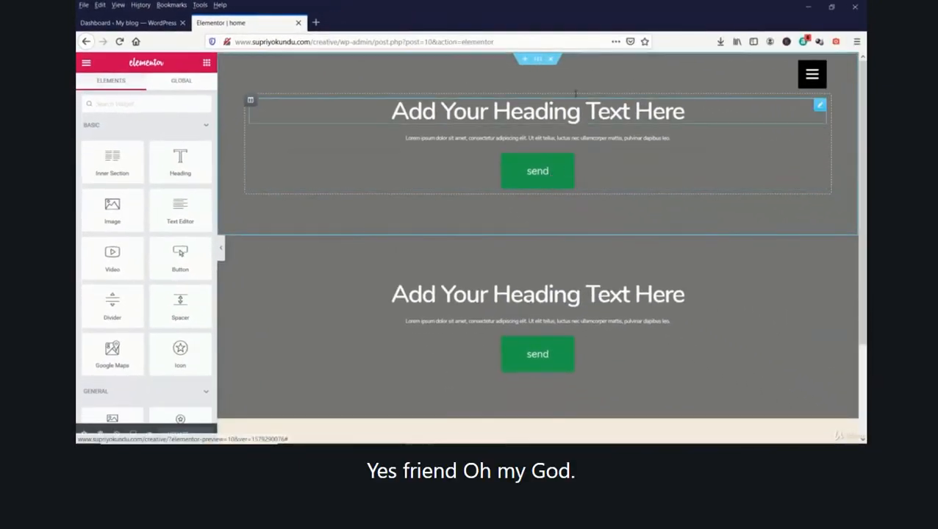
click(549, 60)
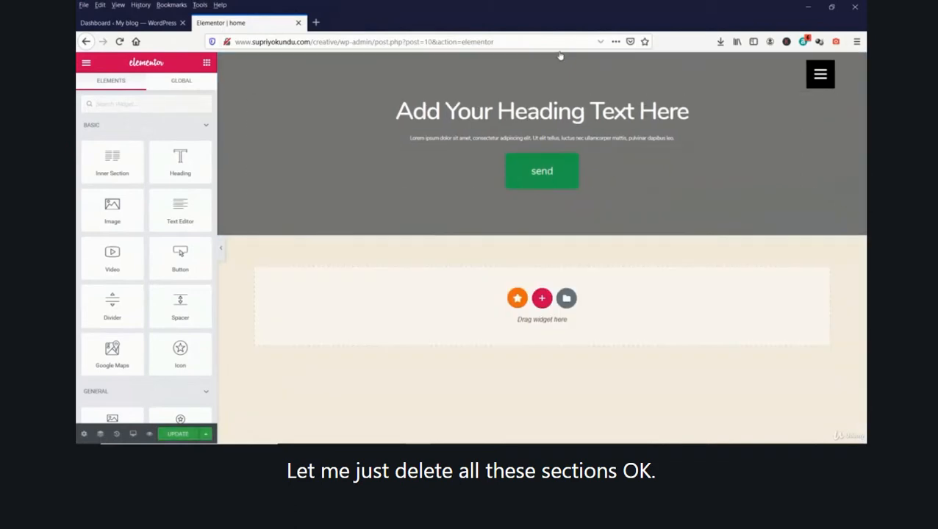
click(558, 61)
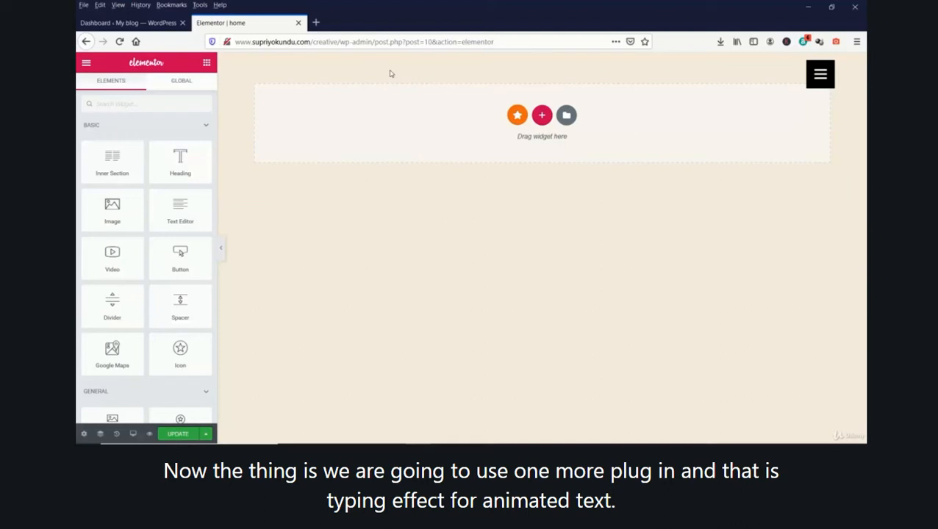
Return to the WordPress dashboard and search the plugins available to add for "typing effect"
click(125, 23)
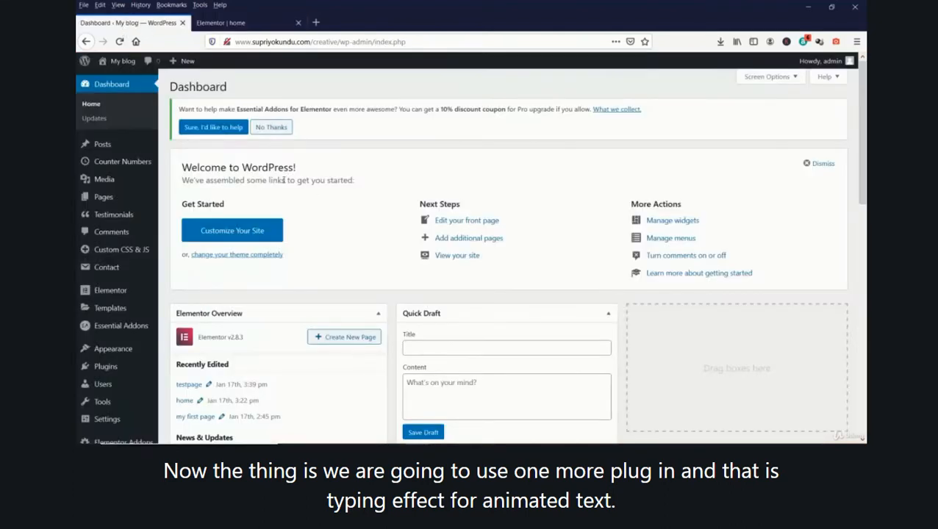
scroll(320, 215, down, 3)
mouse_move(100, 267)
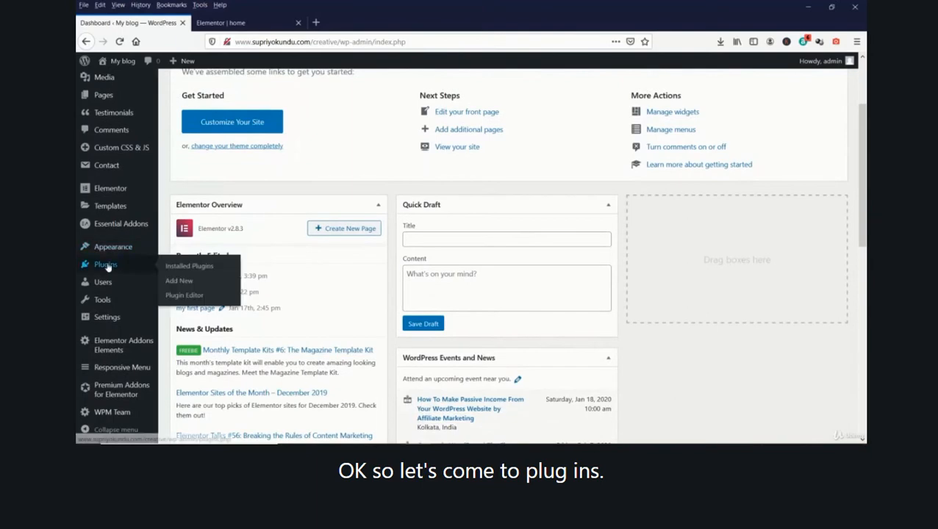
click(184, 281)
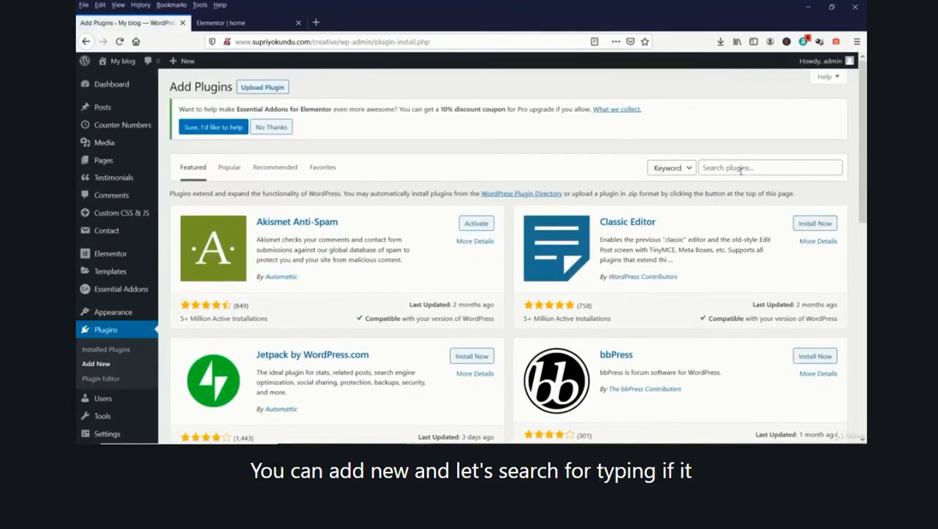
click(741, 168)
text(typing effect)
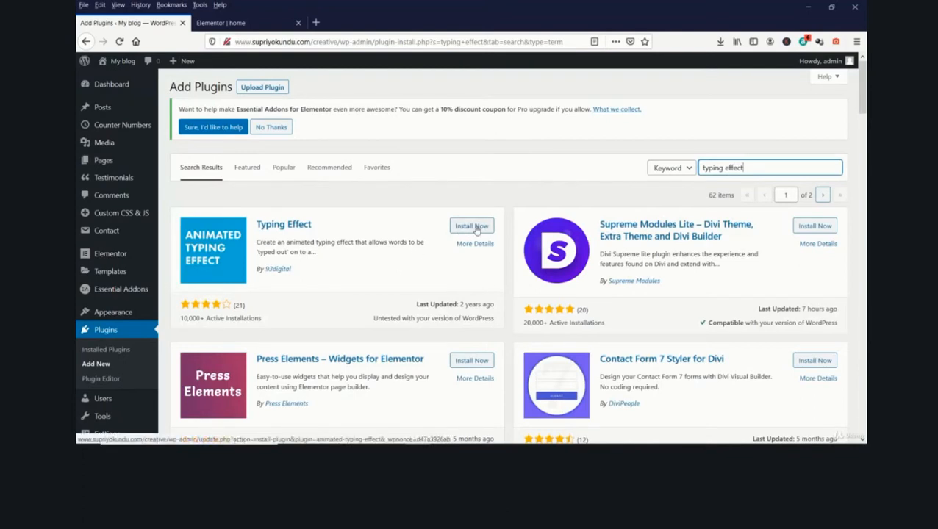
Install and activate the Typing Effect plugin by 93digital
click(474, 227)
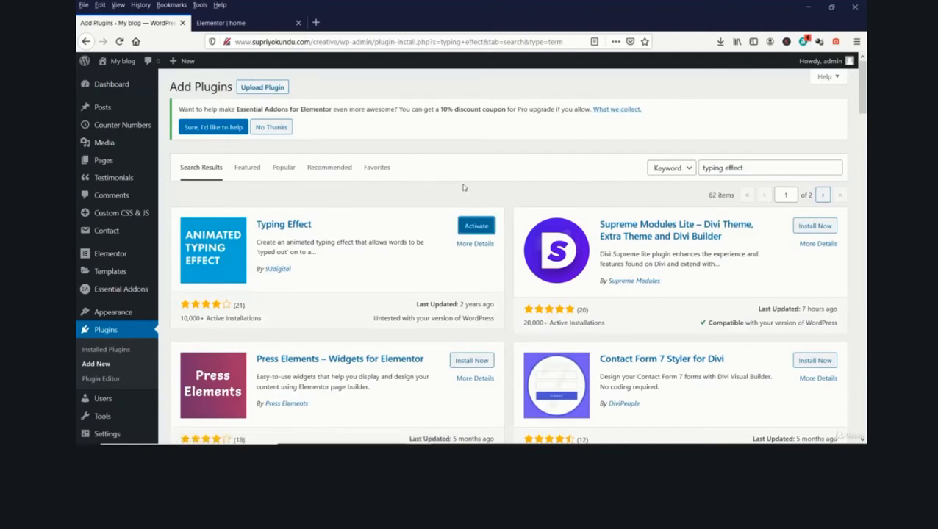
click(476, 226)
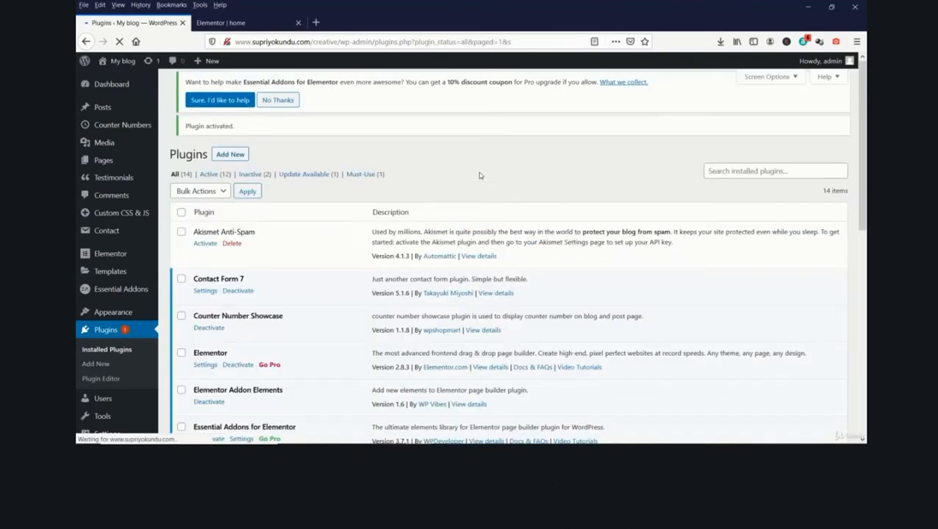
scroll(103, 383, down, 5)
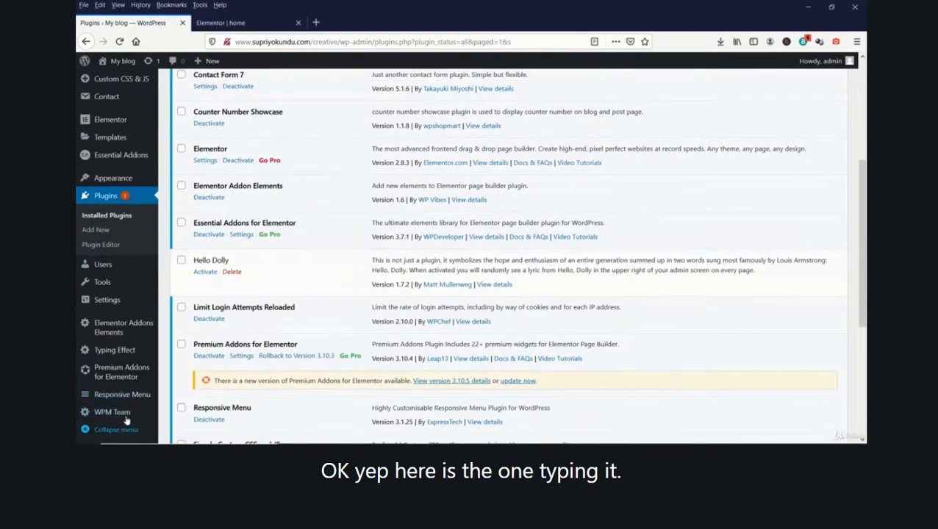
Open the Typing Effect shortcode generator page in the WordPress dashboard
click(116, 351)
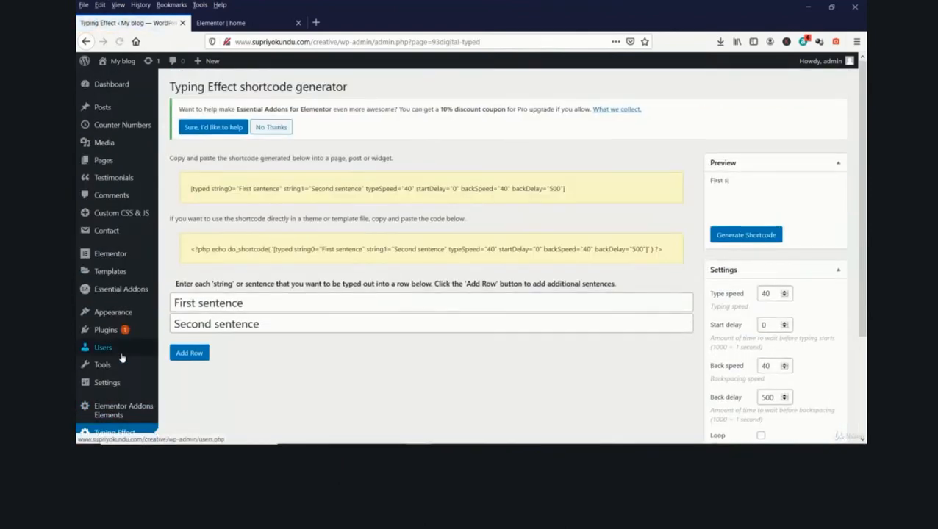
Switch to the Elementor home page editor and try opening and closing the hamburger menu in the preview
click(224, 23)
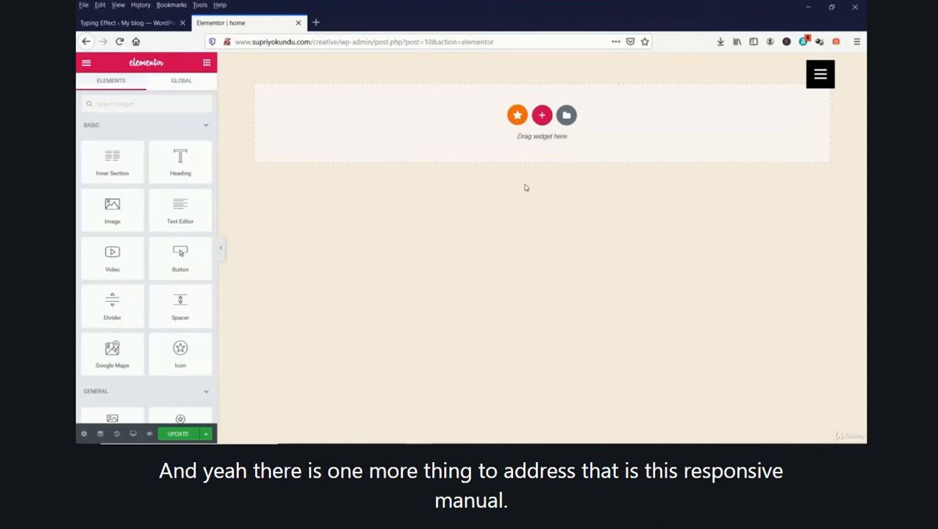
click(817, 79)
click(818, 79)
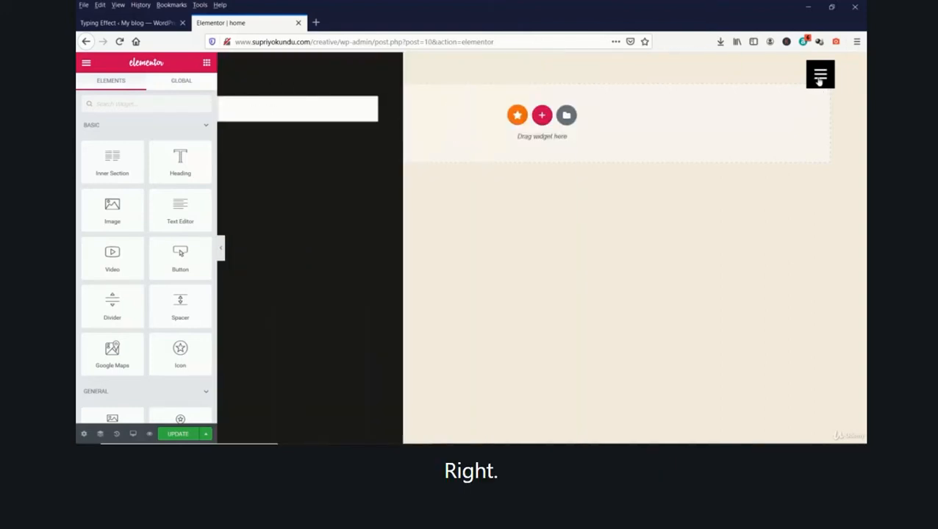
click(820, 78)
click(819, 78)
click(820, 77)
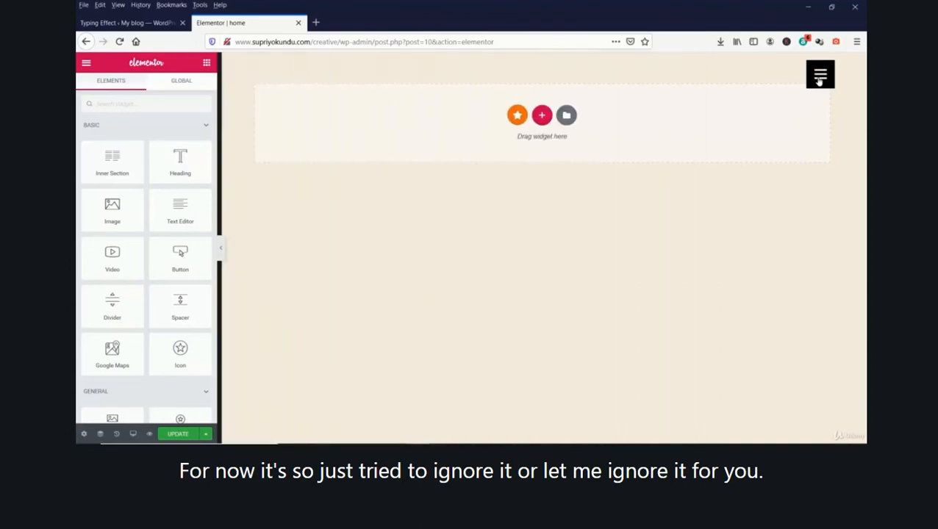
click(819, 78)
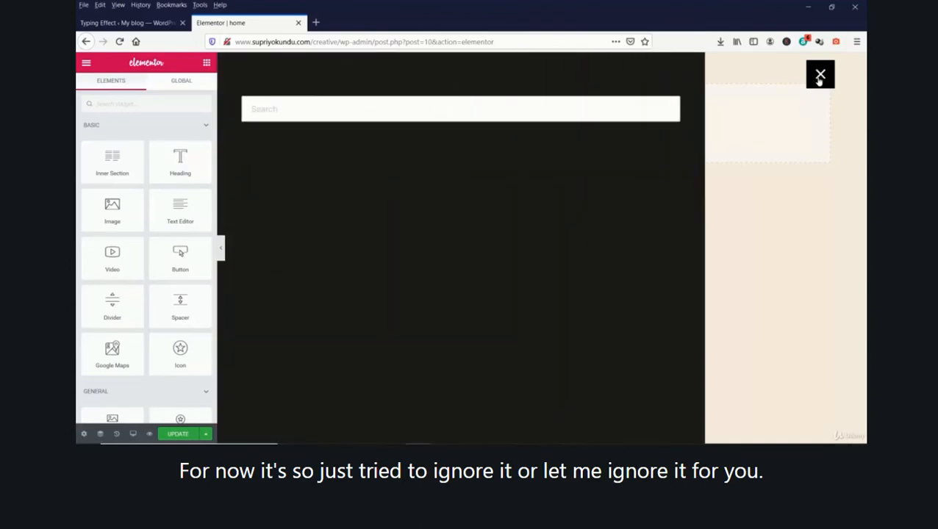
click(820, 78)
click(127, 23)
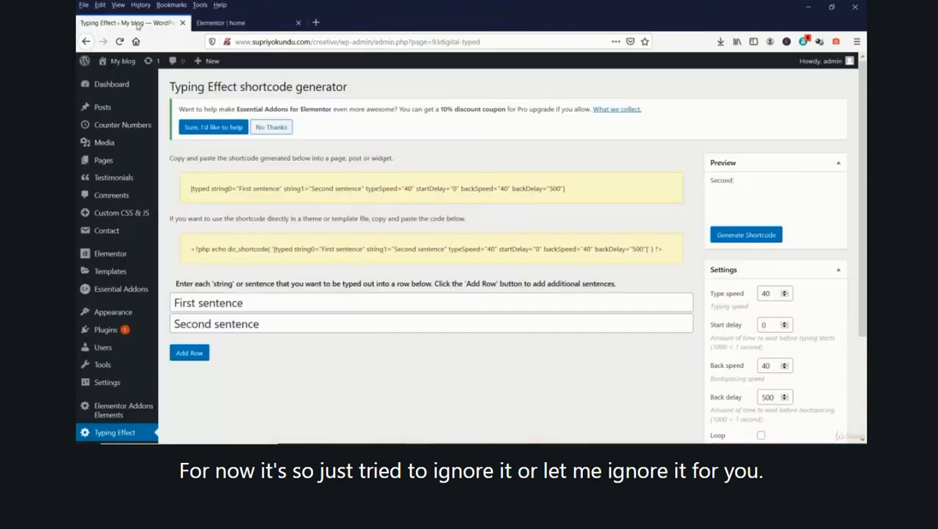
scroll(216, 287, down, 3)
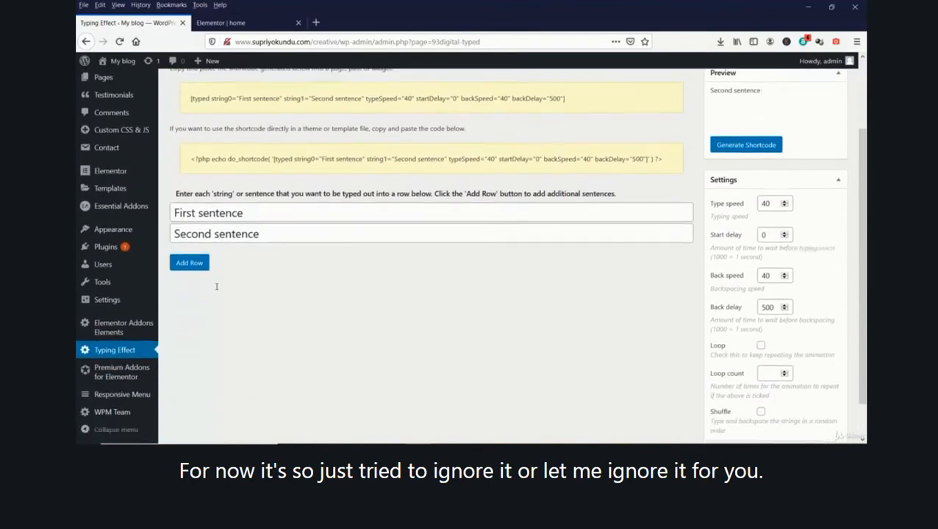
click(222, 22)
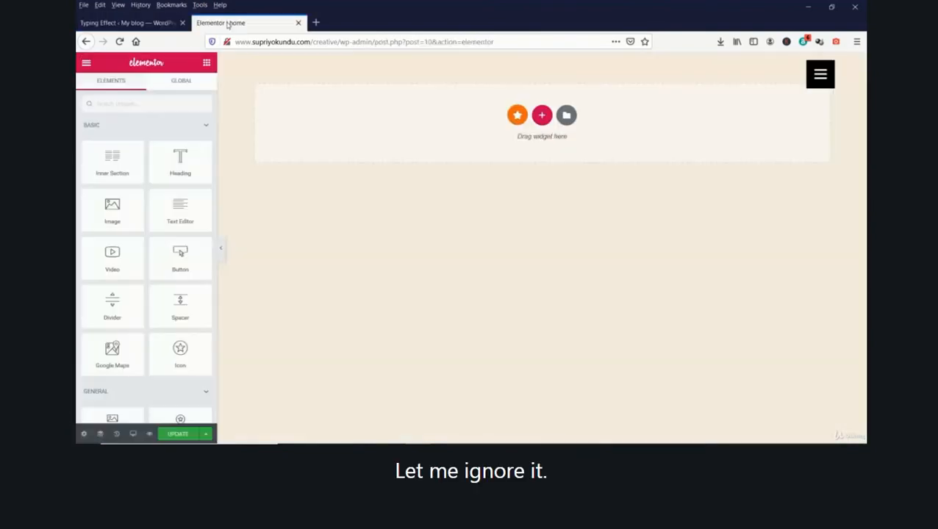
Set the Responsive Menu plugin's breakpoint to 500 px in the WordPress dashboard and save its options
click(131, 23)
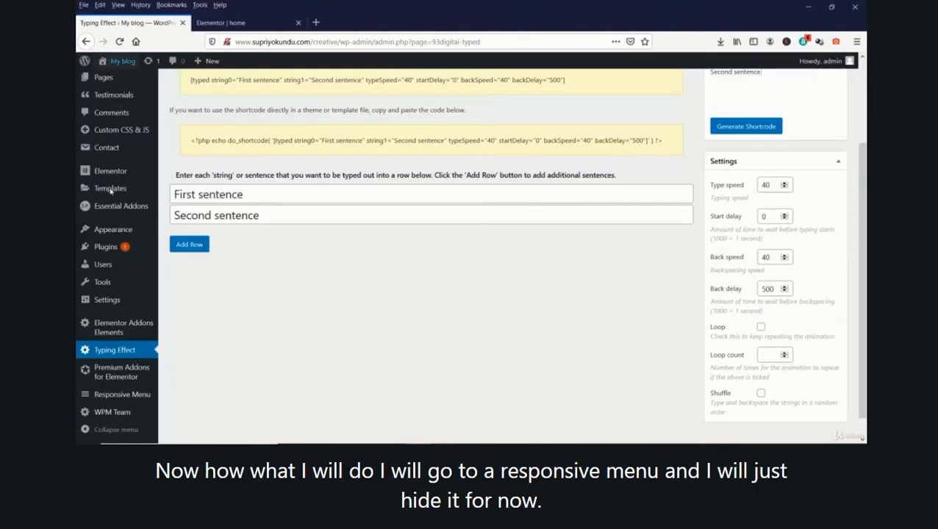
click(133, 396)
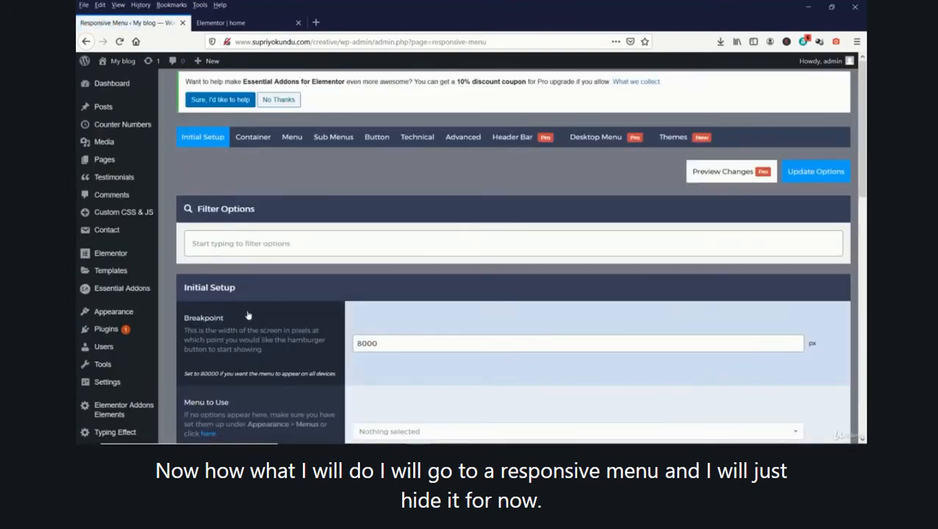
double_click(412, 344)
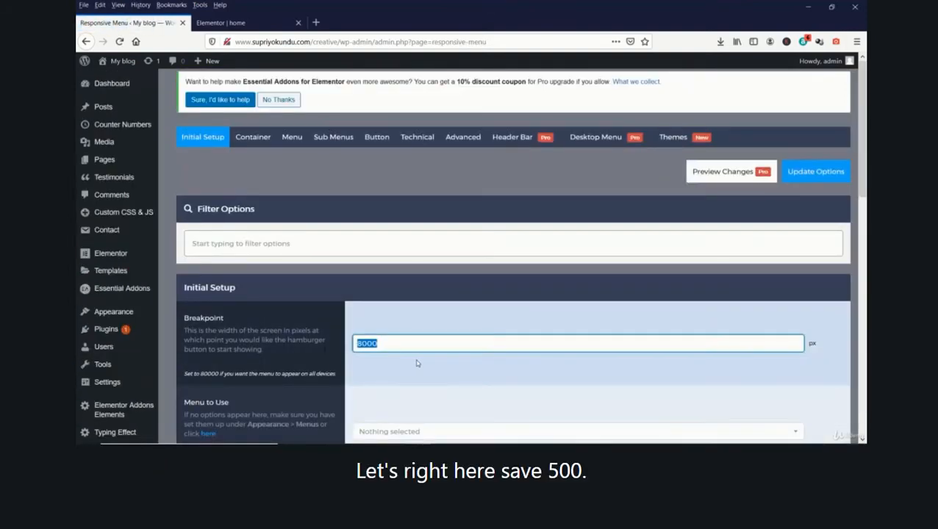
text(50)
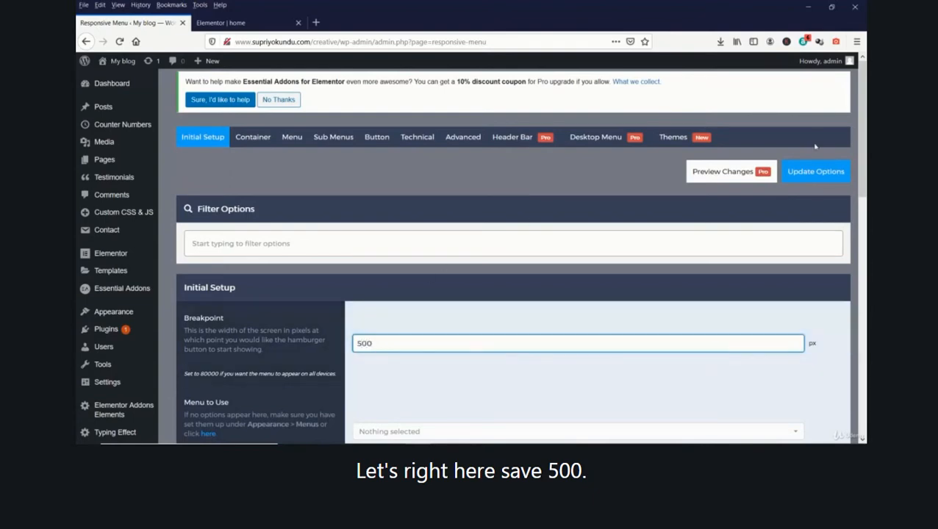
click(831, 172)
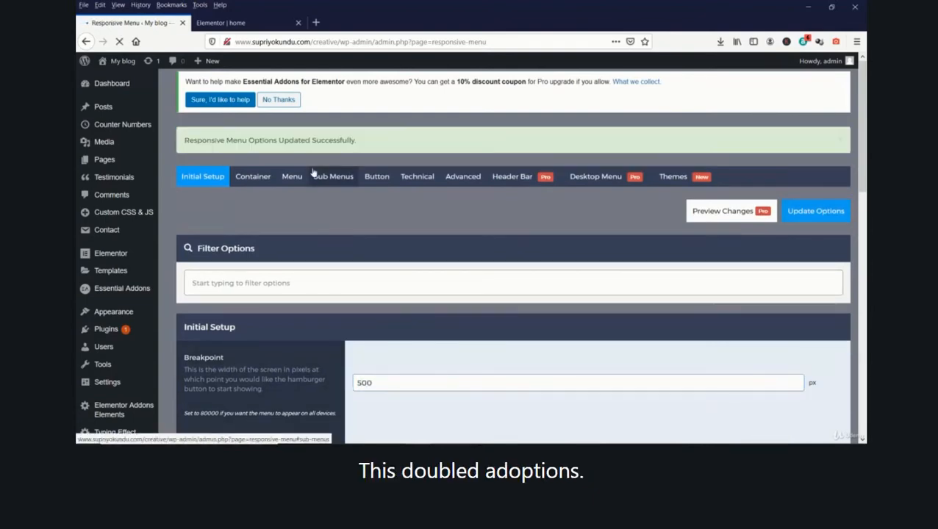
Save the emptied home page in Elementor and reload the editor
click(225, 23)
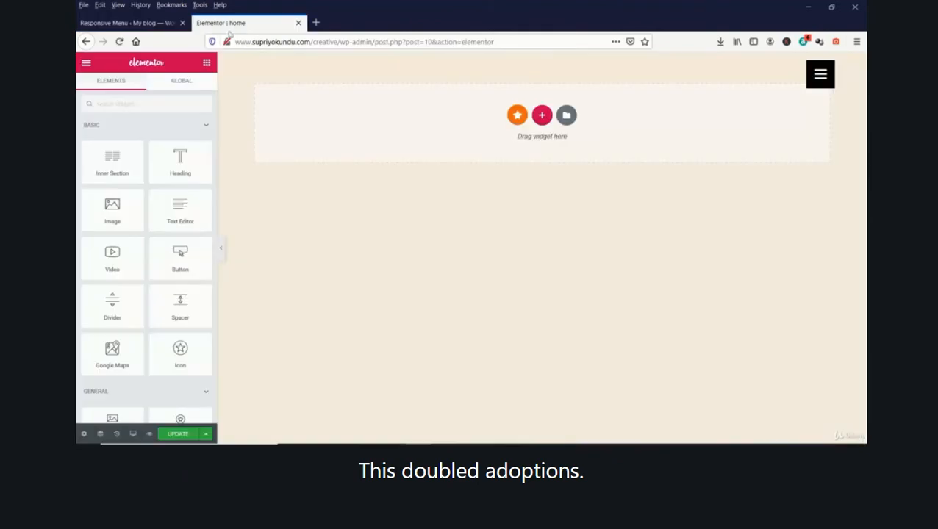
click(119, 41)
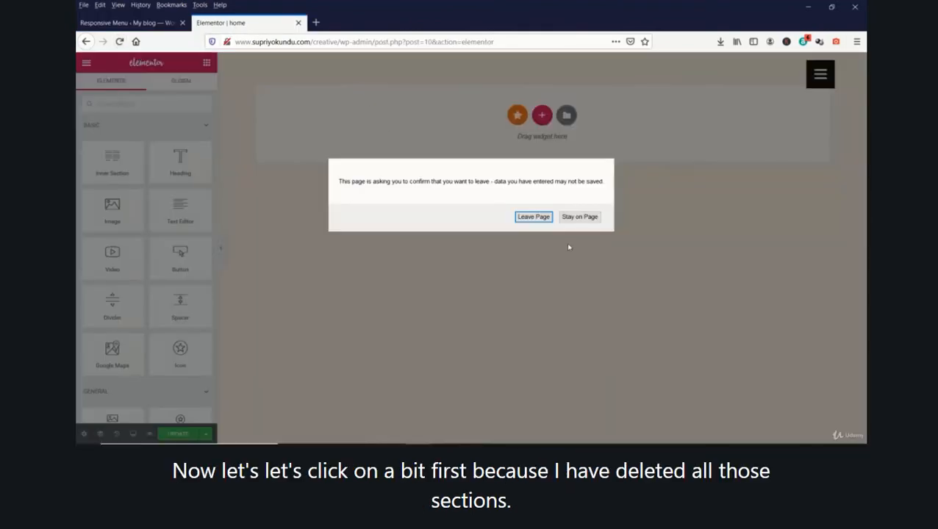
click(579, 217)
click(178, 433)
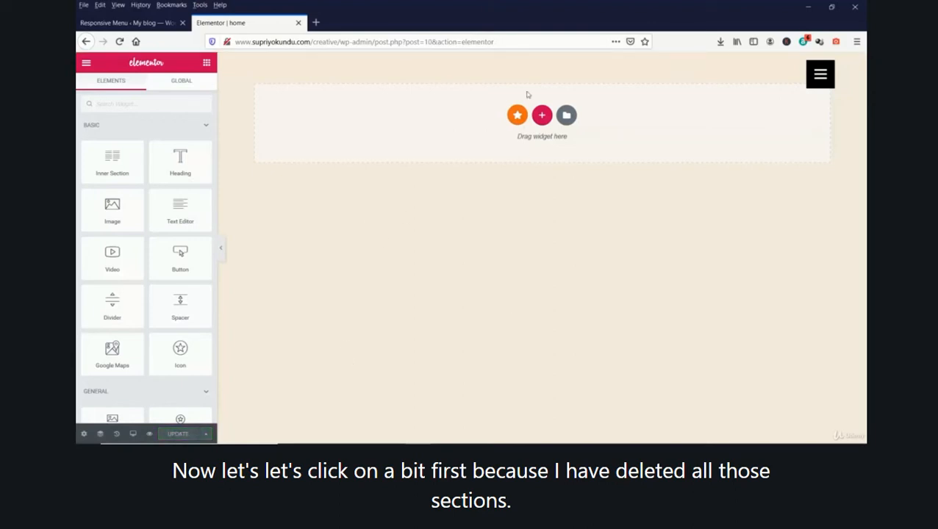
click(120, 42)
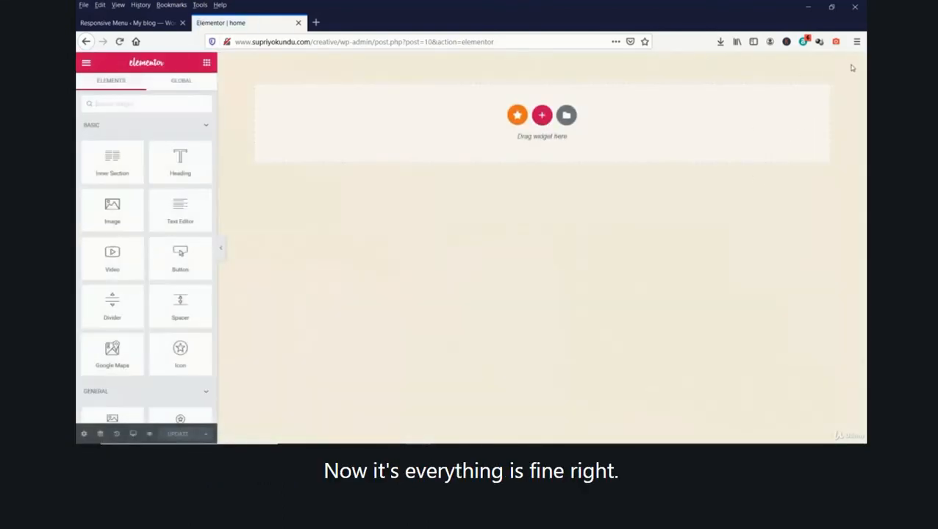
Review Elementor's default colors and the default fonts for primary headline, secondary headline, body text and accent text
click(86, 63)
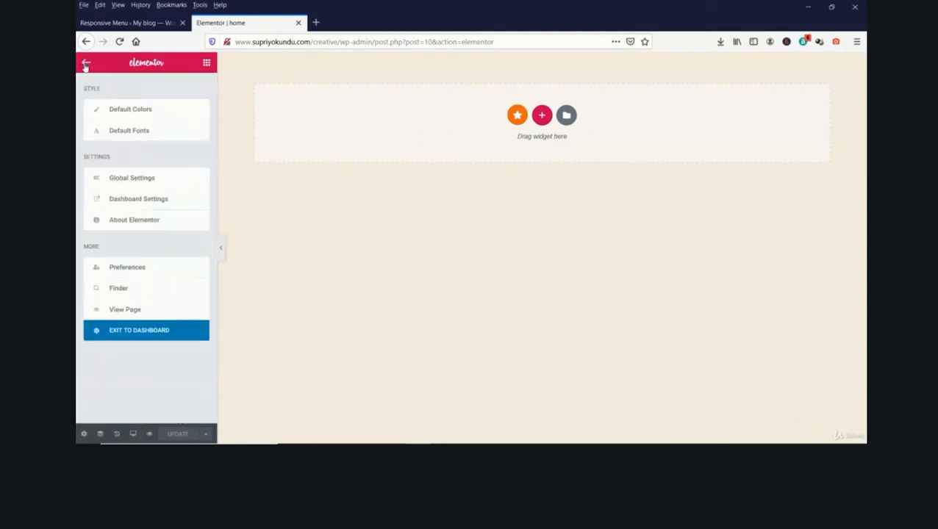
click(133, 111)
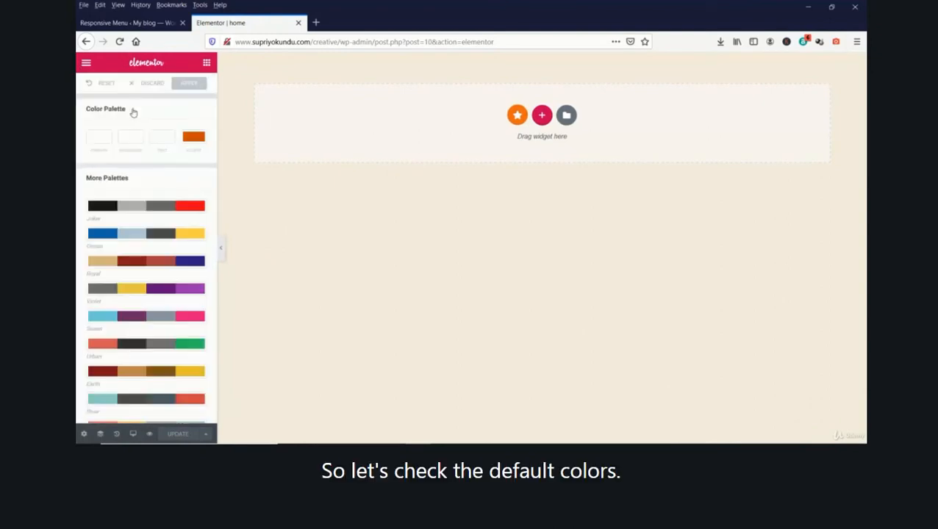
click(86, 64)
click(126, 133)
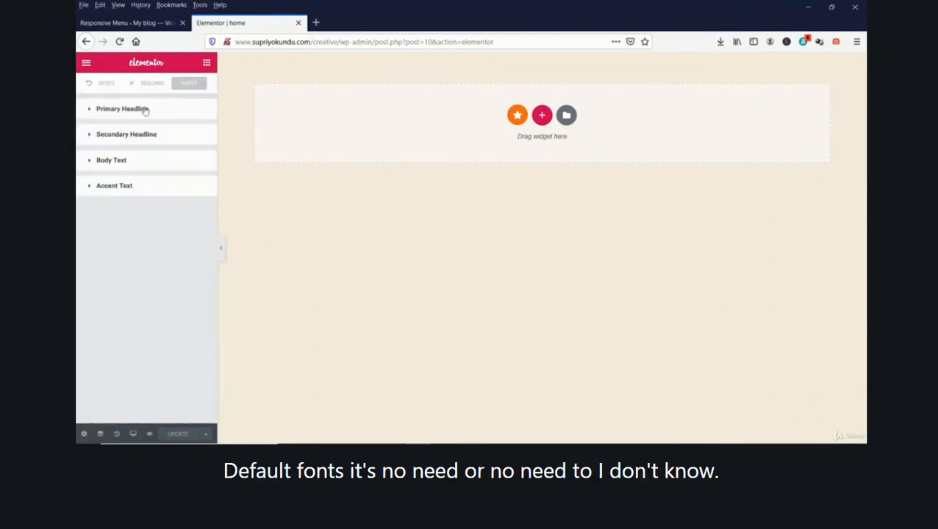
click(144, 109)
click(144, 110)
click(150, 140)
click(150, 144)
click(148, 162)
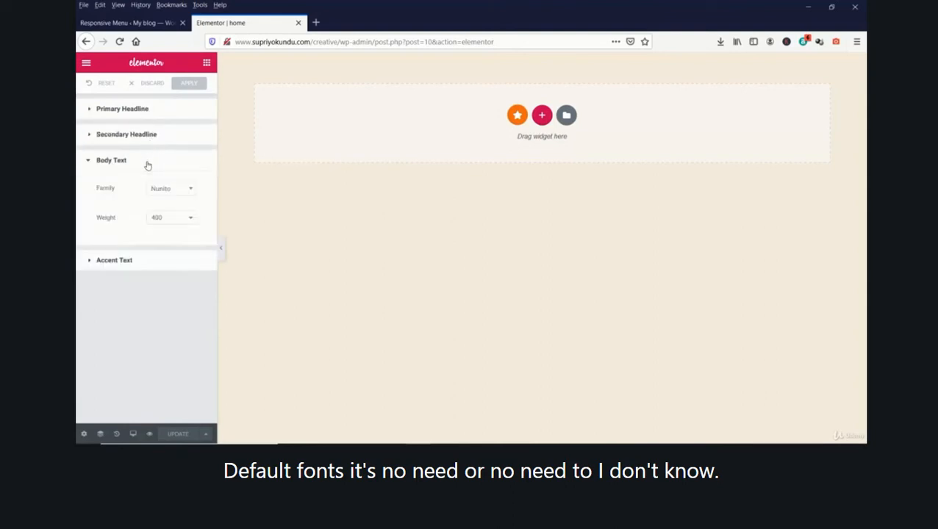
click(147, 162)
click(140, 187)
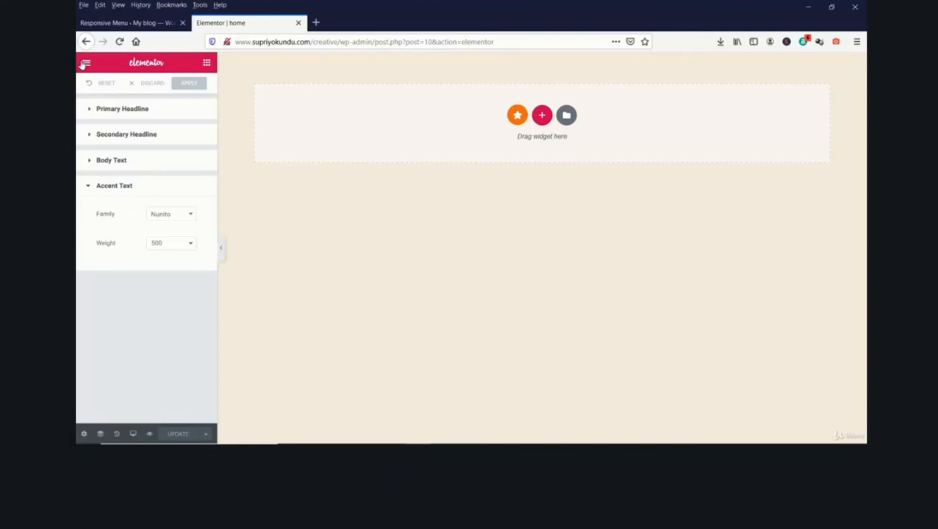
click(84, 64)
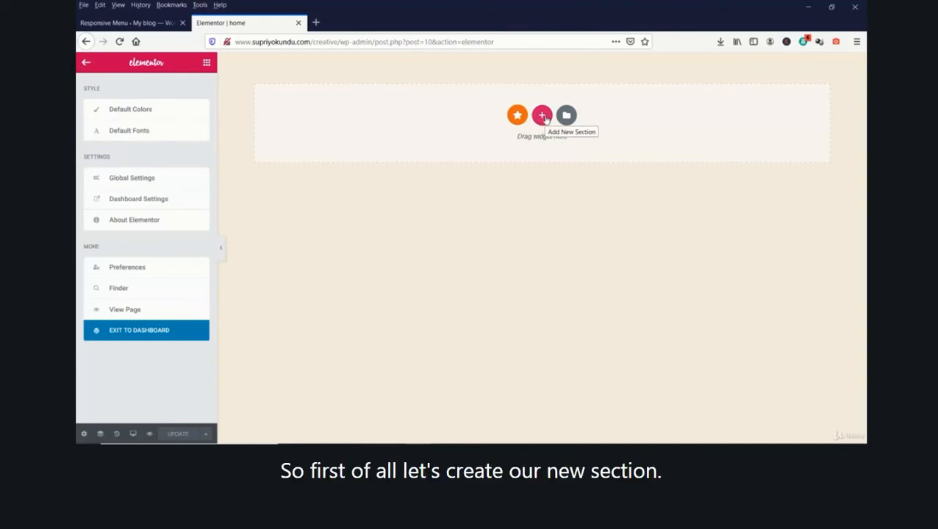
Add a new single-column section and set its height to Min Height with a minimum of 100 VH
click(542, 116)
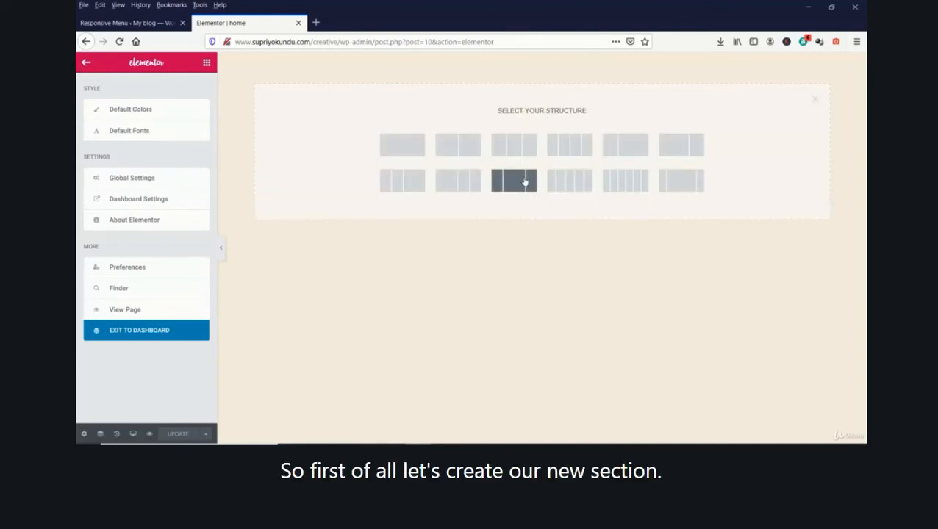
click(407, 147)
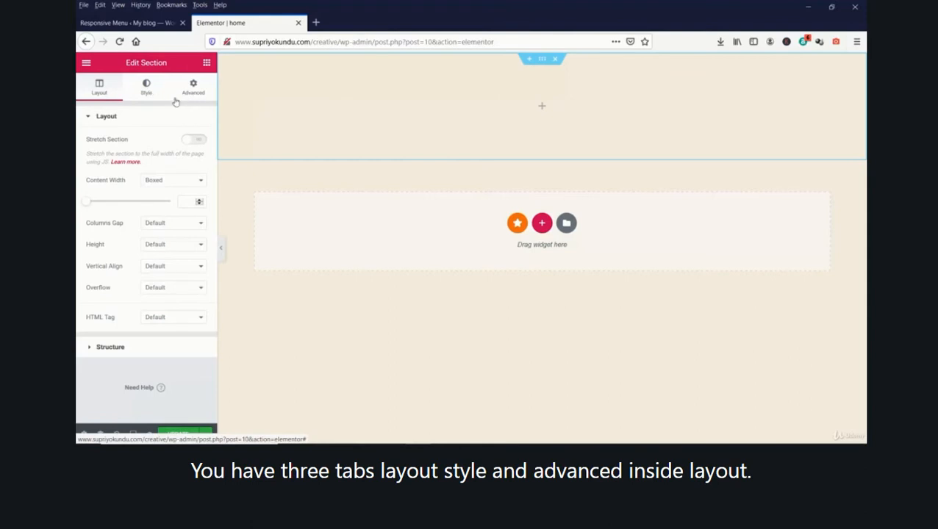
click(181, 251)
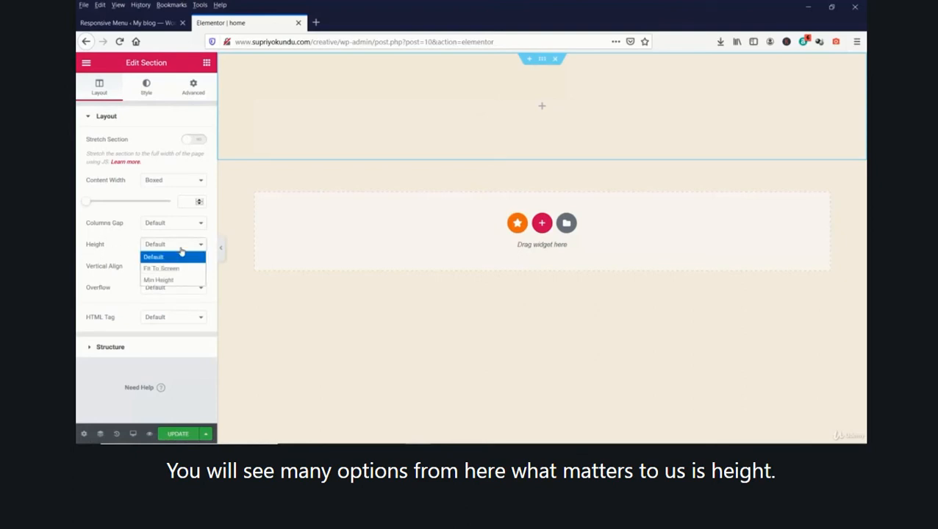
click(168, 283)
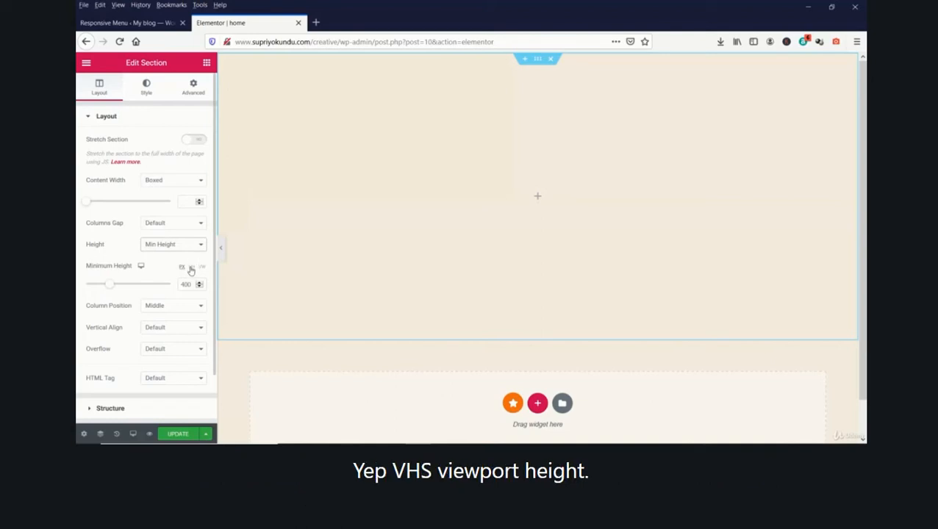
click(191, 267)
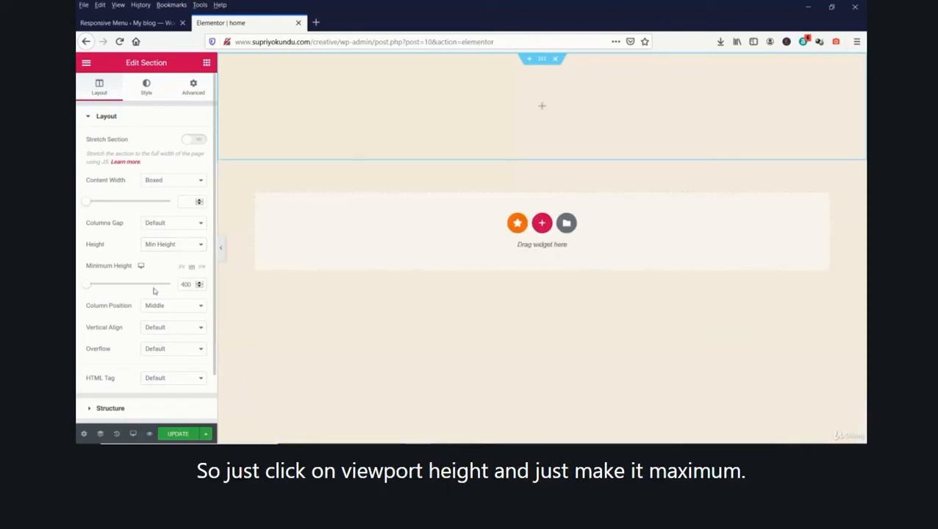
drag(85, 285, 184, 289)
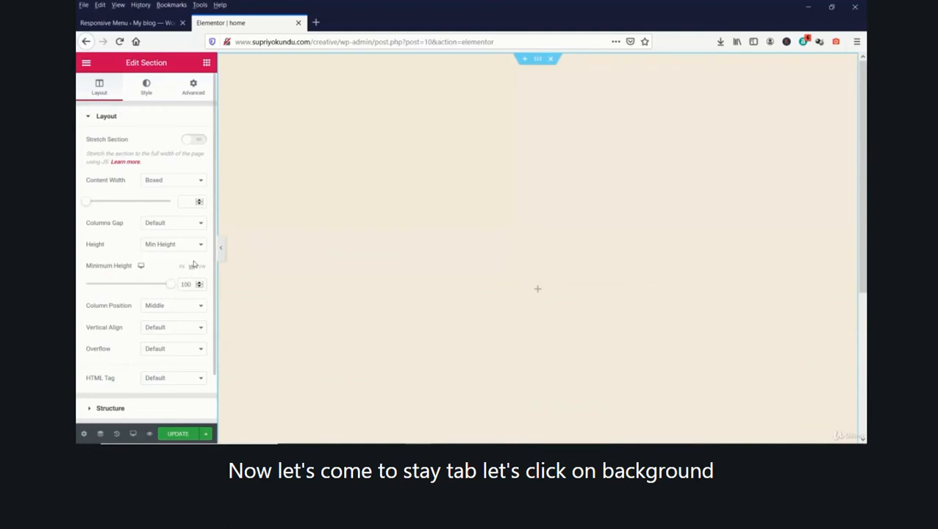
Give the section a classic background in solid black (#000000)
click(147, 89)
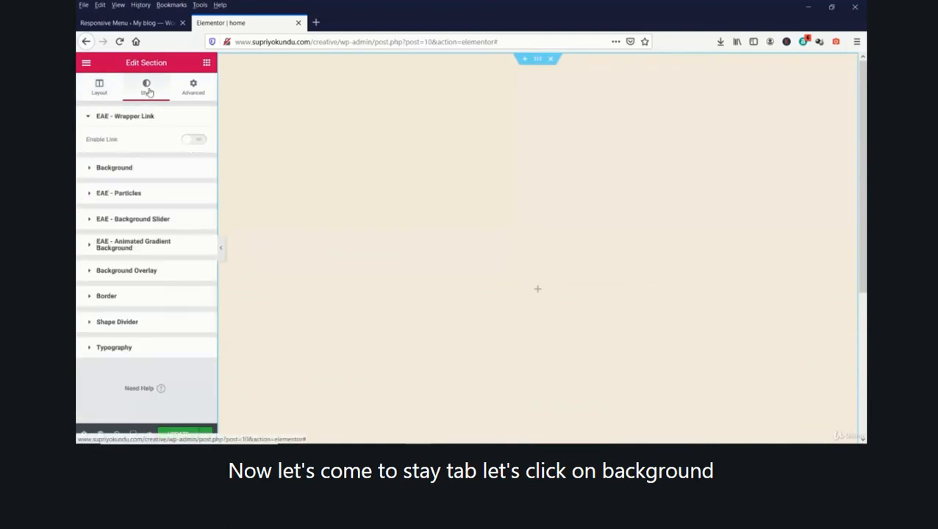
click(159, 169)
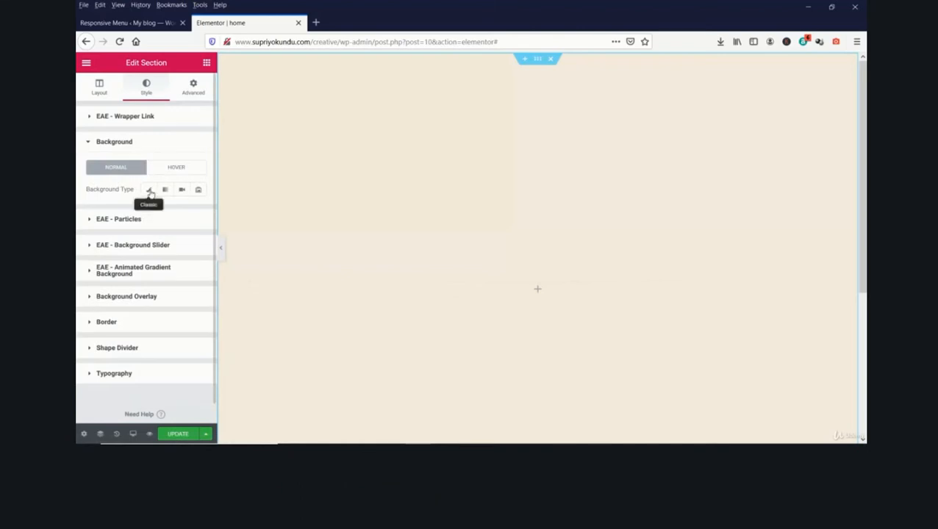
click(148, 190)
click(189, 213)
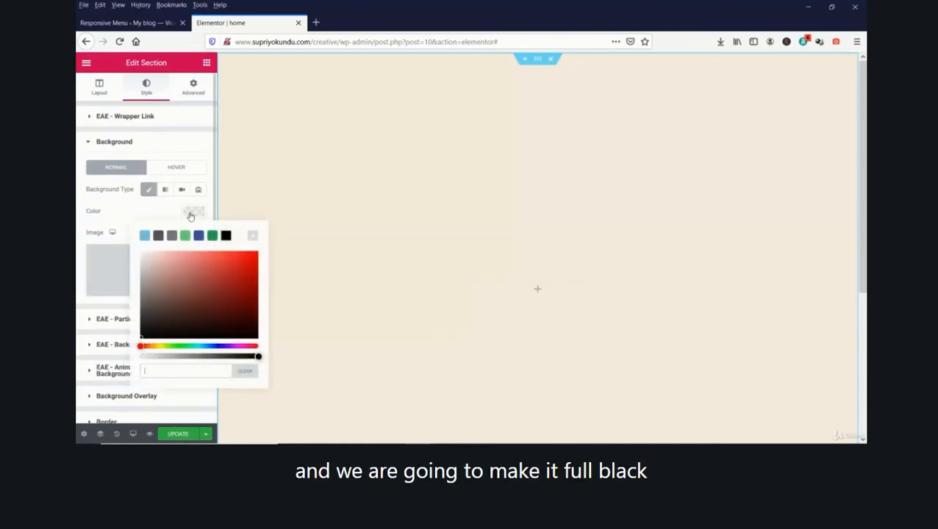
click(226, 236)
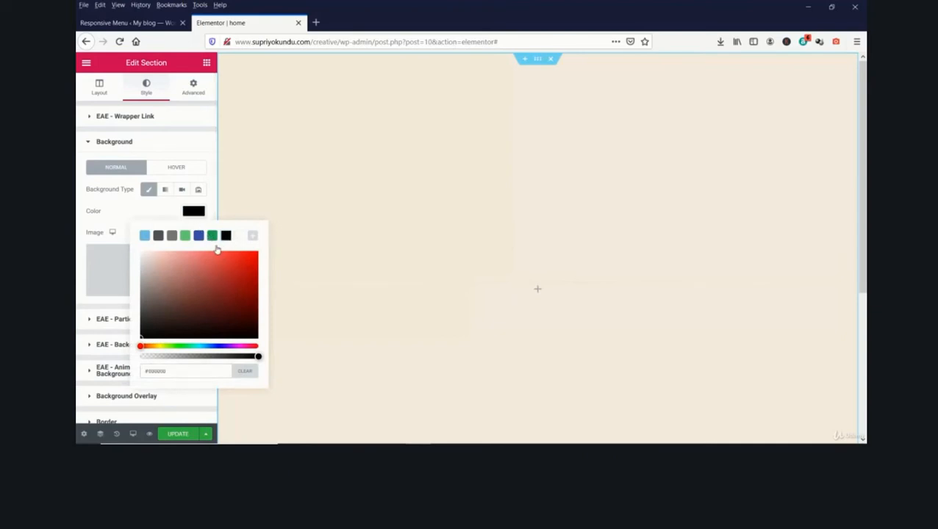
drag(258, 356, 264, 361)
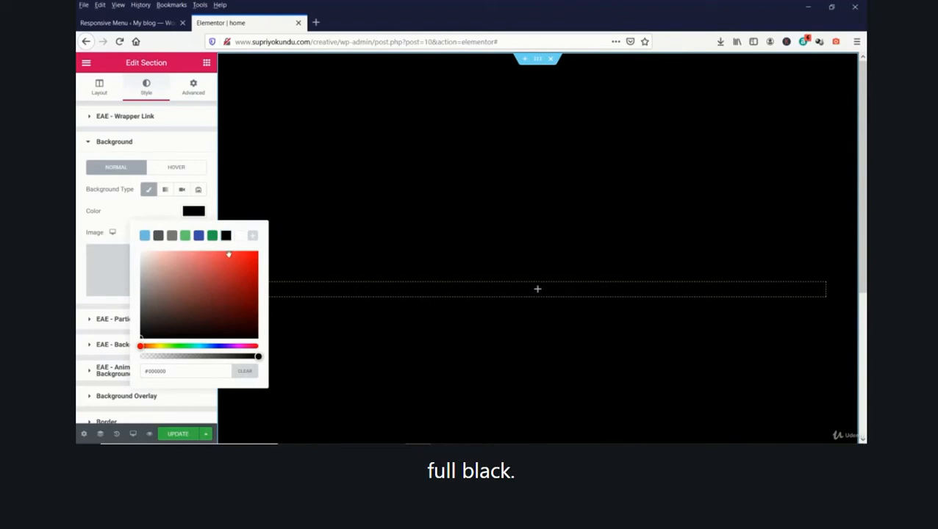
click(194, 212)
scroll(176, 285, down, 2)
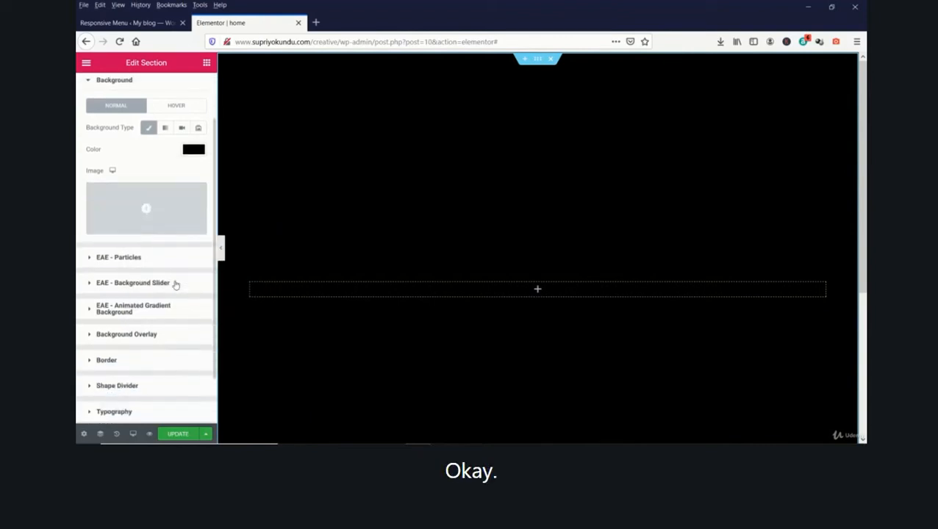
Give the section a background overlay of the Classic type
scroll(176, 285, down, 2)
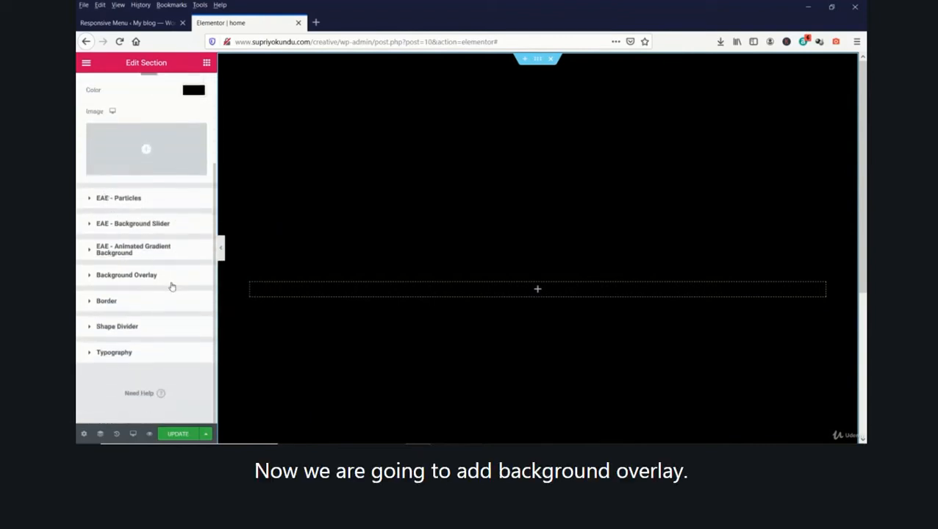
click(163, 279)
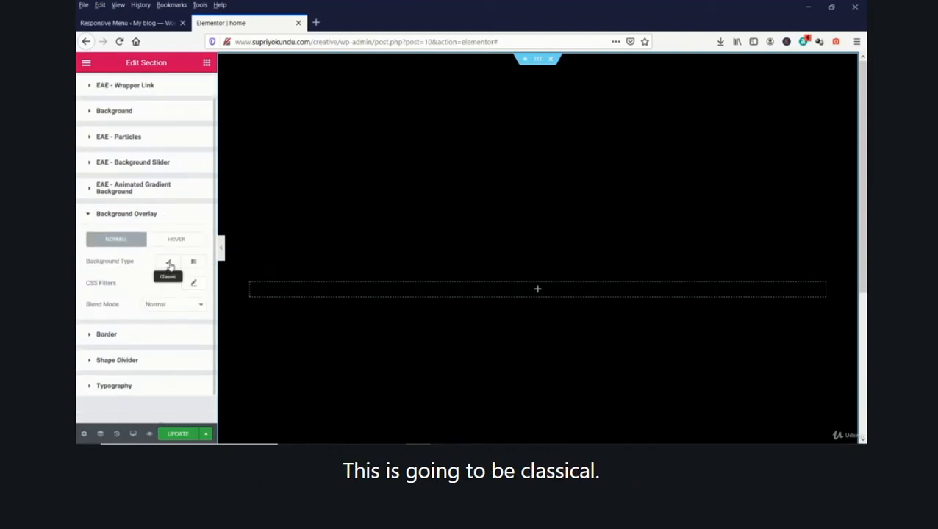
click(168, 262)
scroll(158, 300, down, 1)
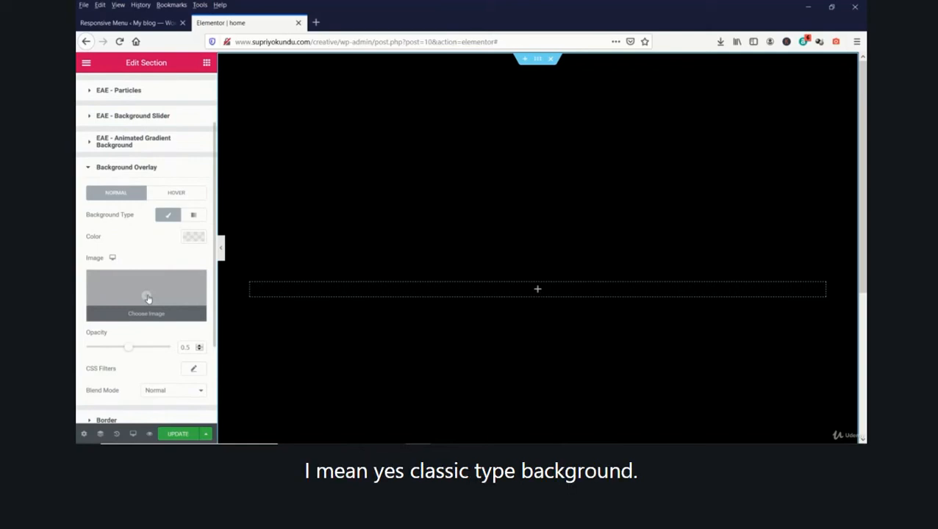
Upload thunderstorm-3440450_1920 from the images/others folder and insert it as the section's background overlay image
click(146, 298)
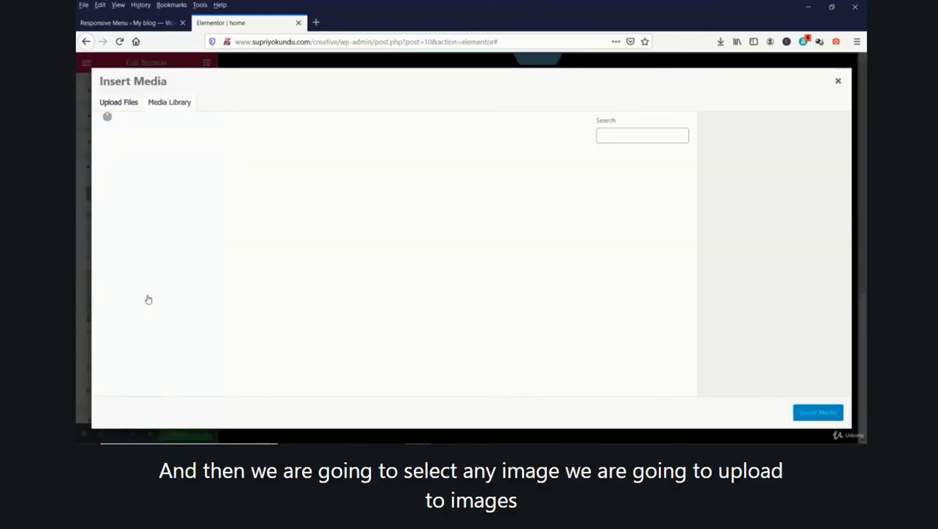
click(117, 103)
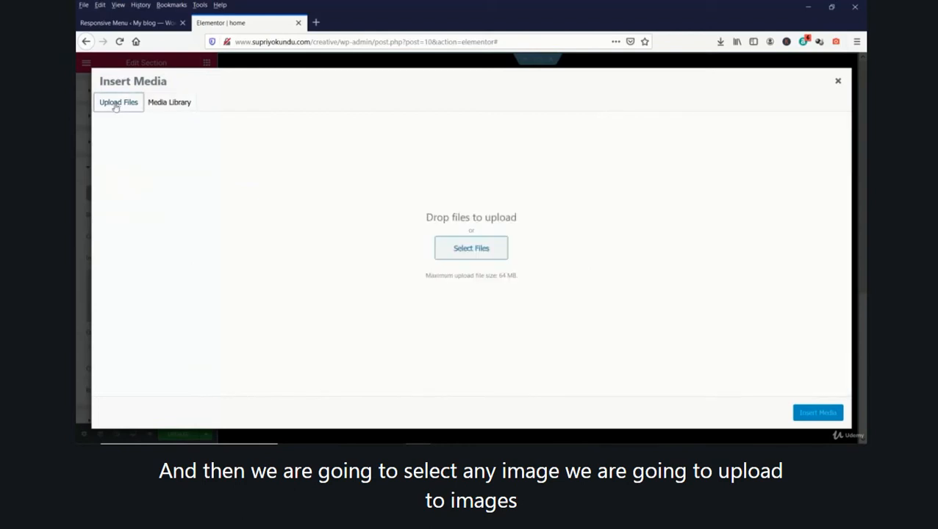
click(475, 257)
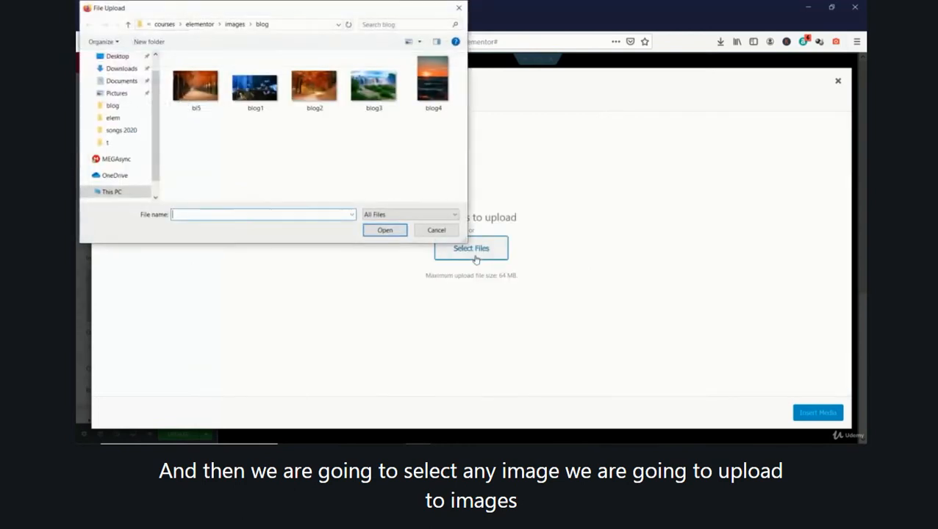
click(234, 26)
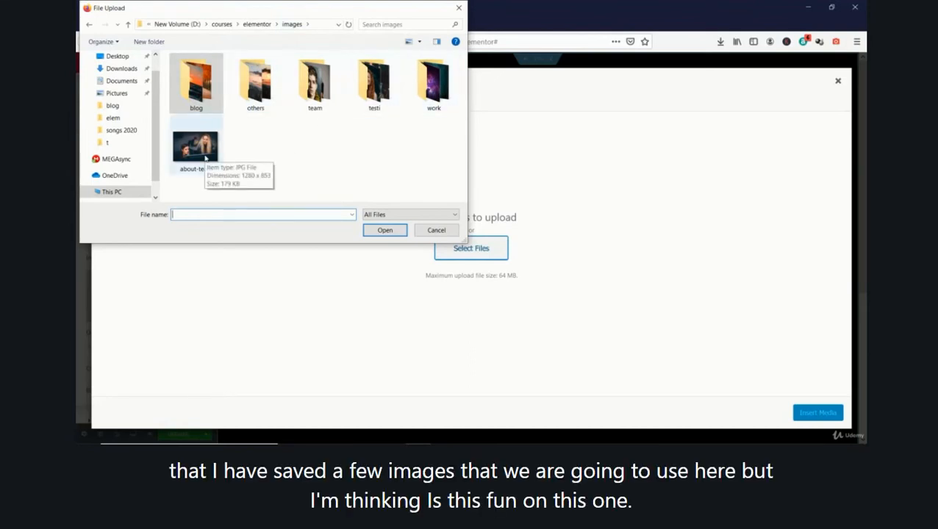
double_click(255, 85)
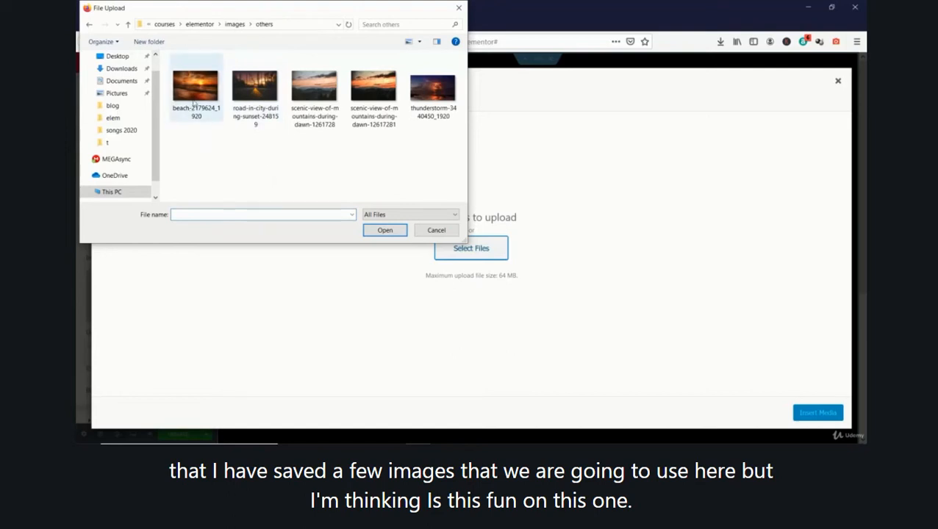
double_click(438, 110)
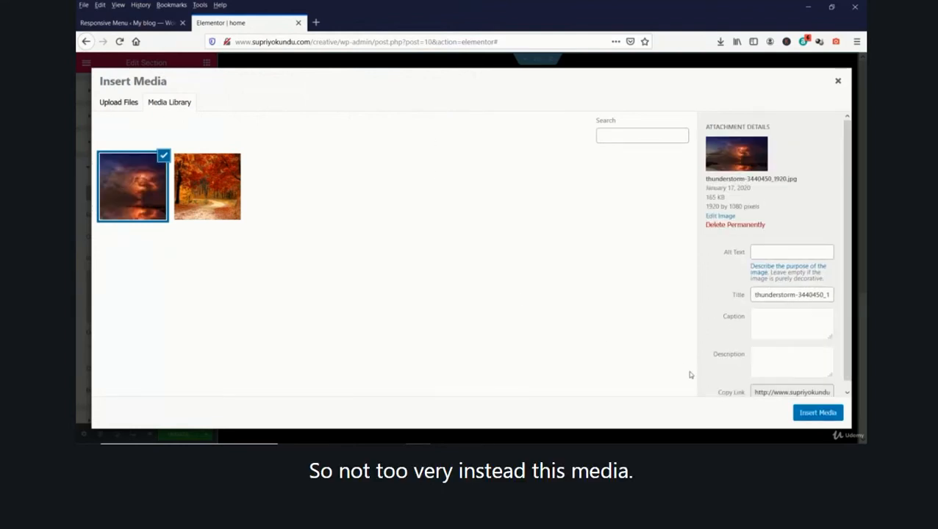
click(816, 414)
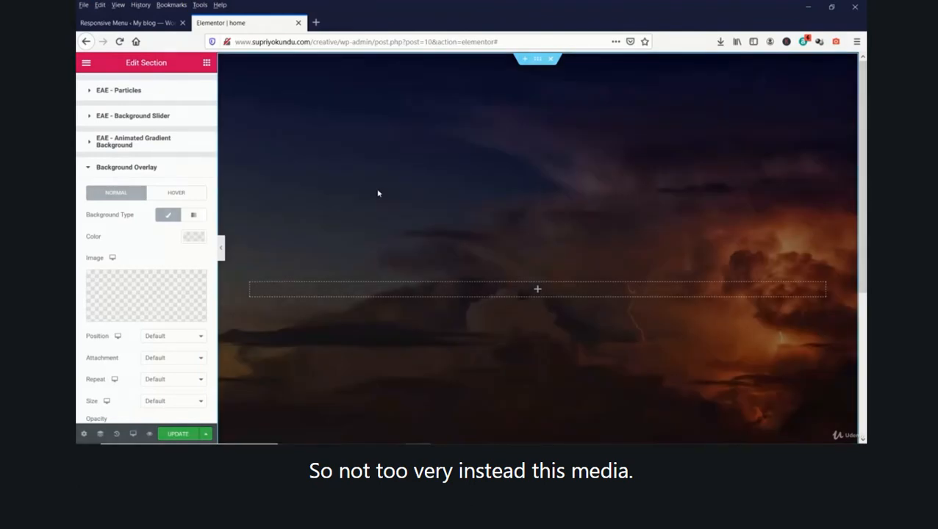
Set the overlay image's position to Center Center, repeat to No-repeat and size to Cover
click(178, 338)
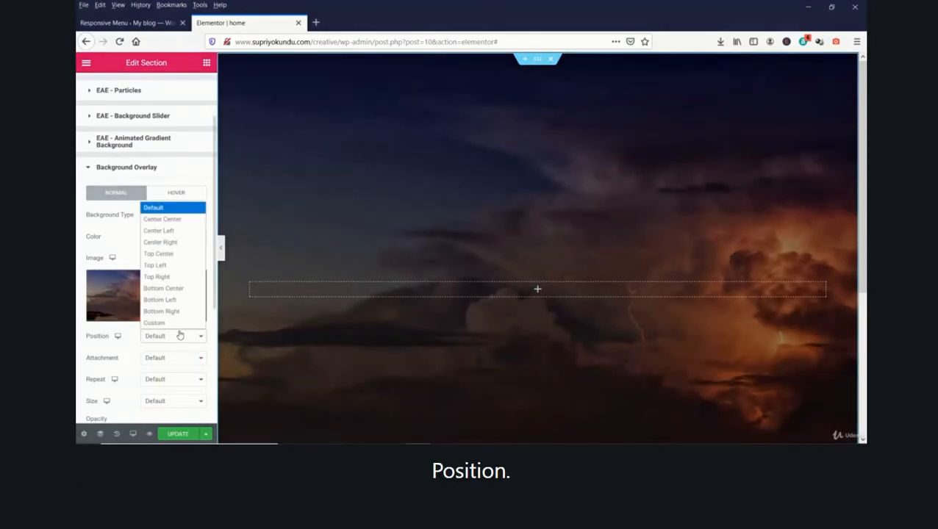
click(170, 220)
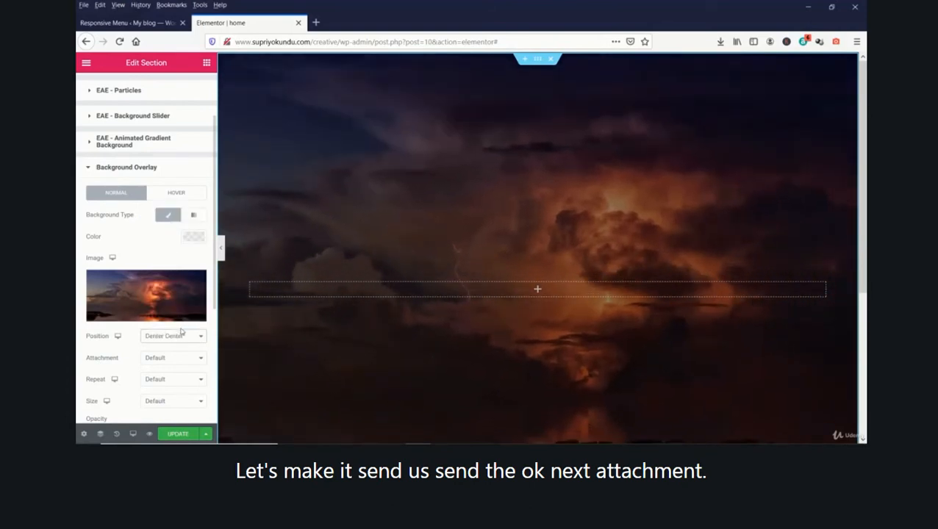
click(178, 359)
click(178, 360)
click(174, 380)
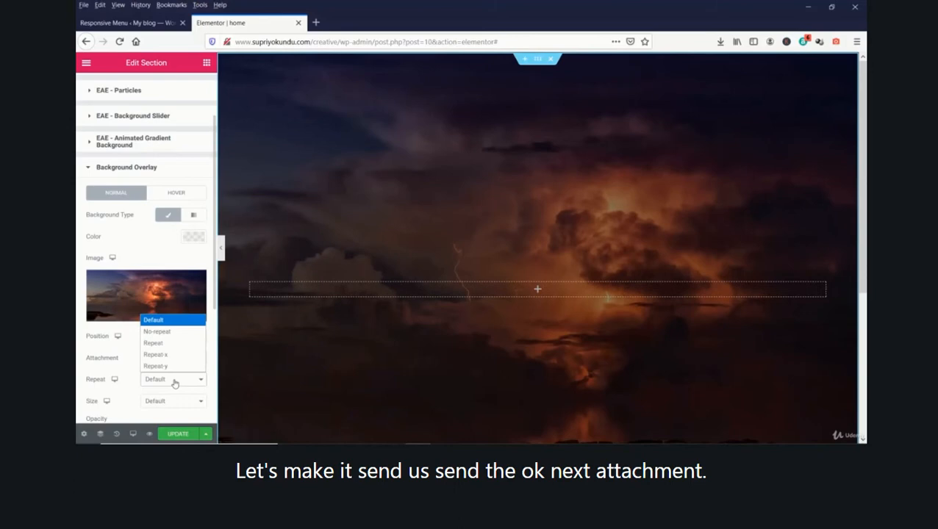
click(177, 332)
click(174, 404)
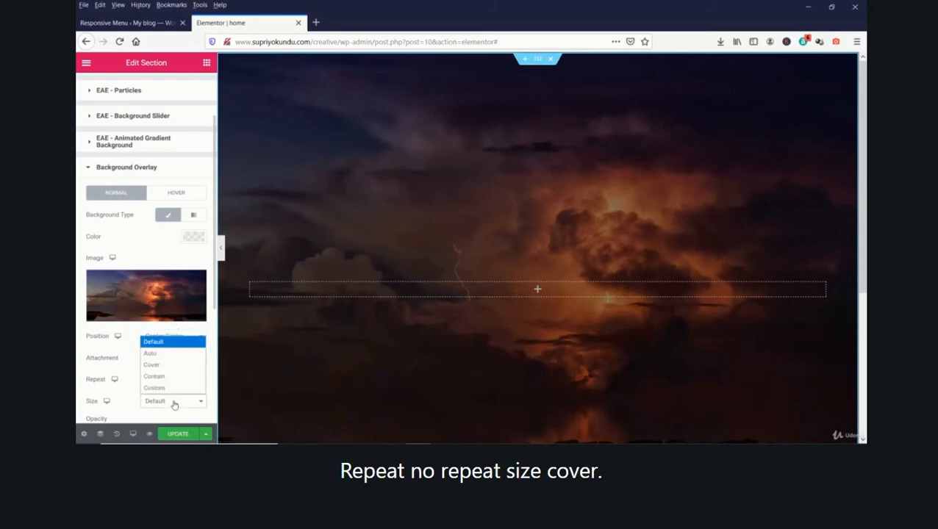
click(174, 365)
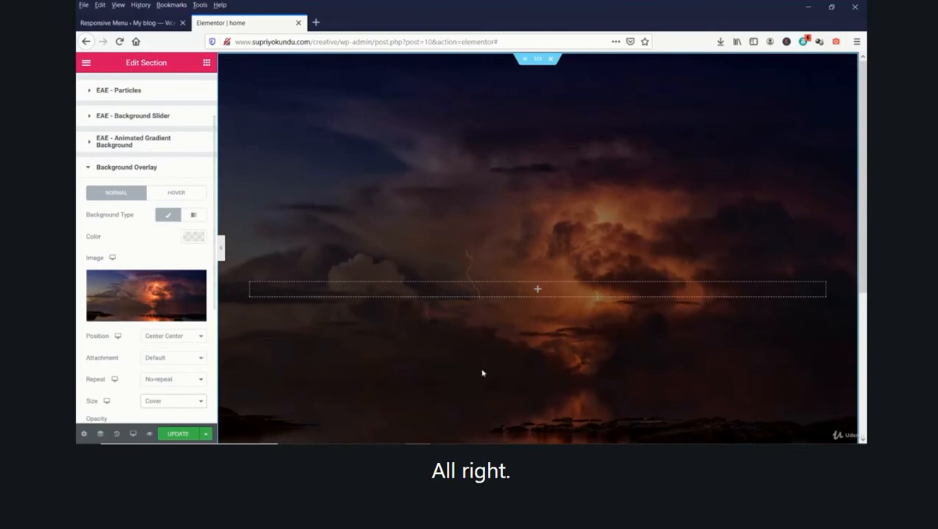
Replace the background overlay image by uploading and inserting beach-2179624_1920 from the others folder
scroll(471, 333, down, 3)
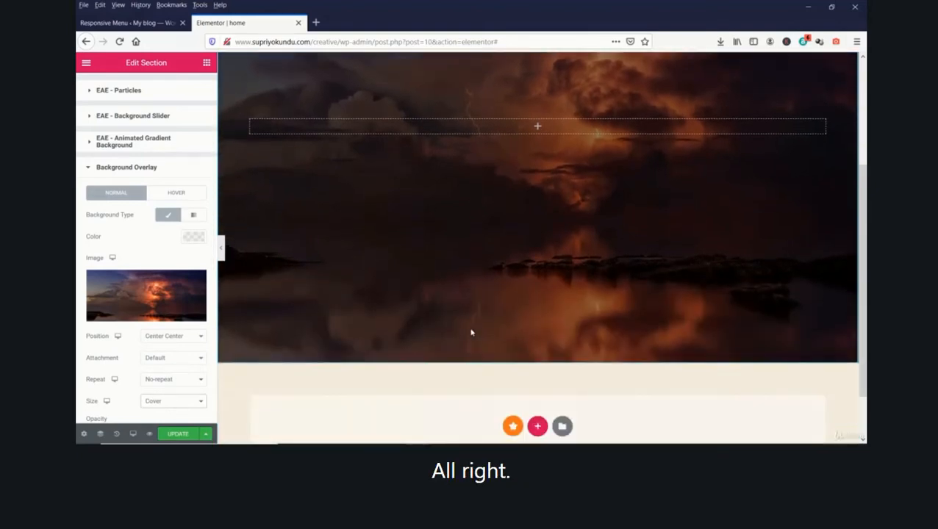
scroll(472, 333, up, 3)
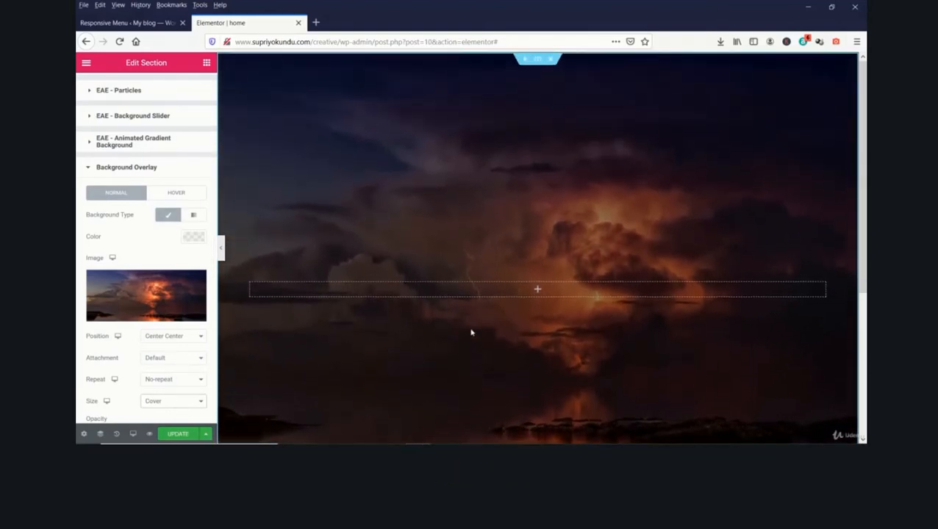
scroll(471, 333, down, 1)
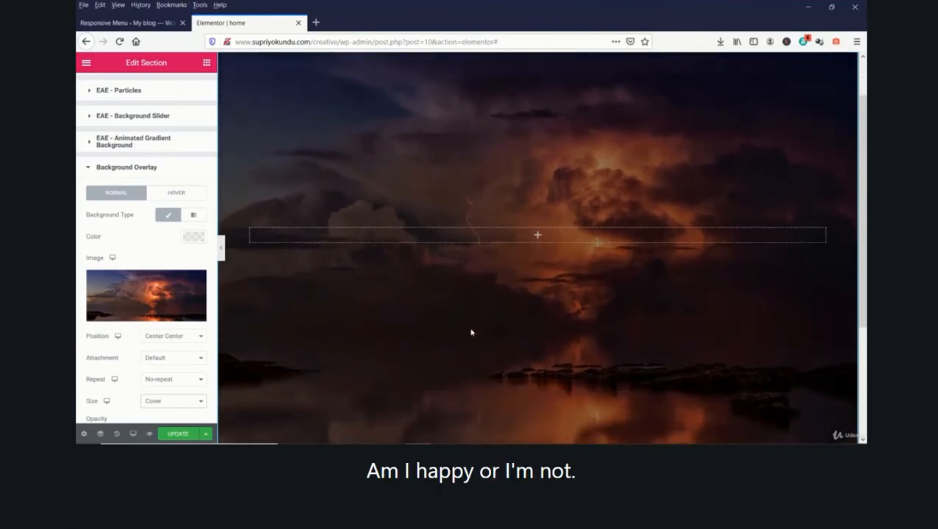
scroll(472, 333, up, 1)
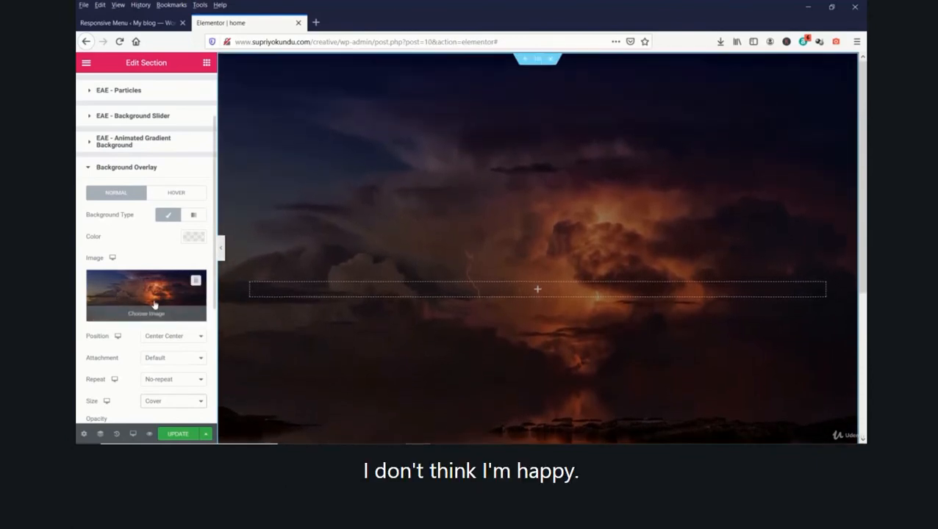
click(155, 295)
click(132, 107)
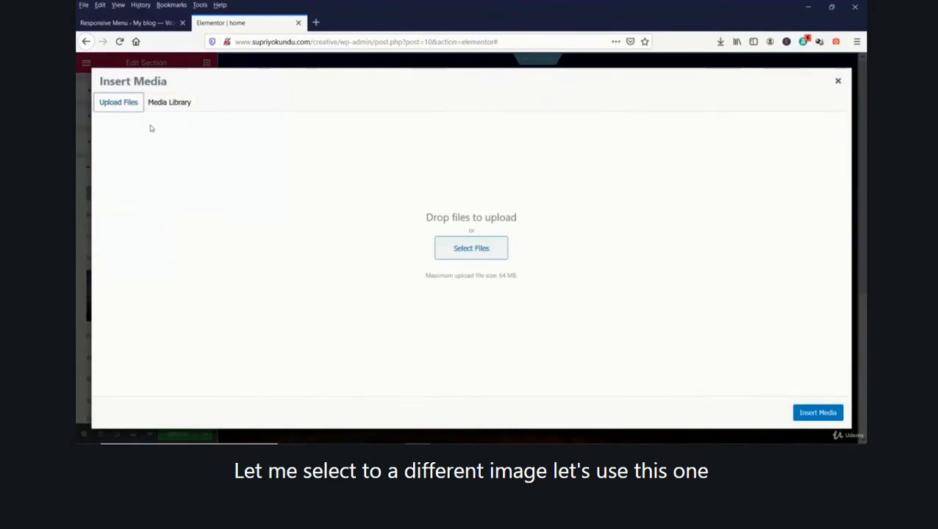
click(479, 253)
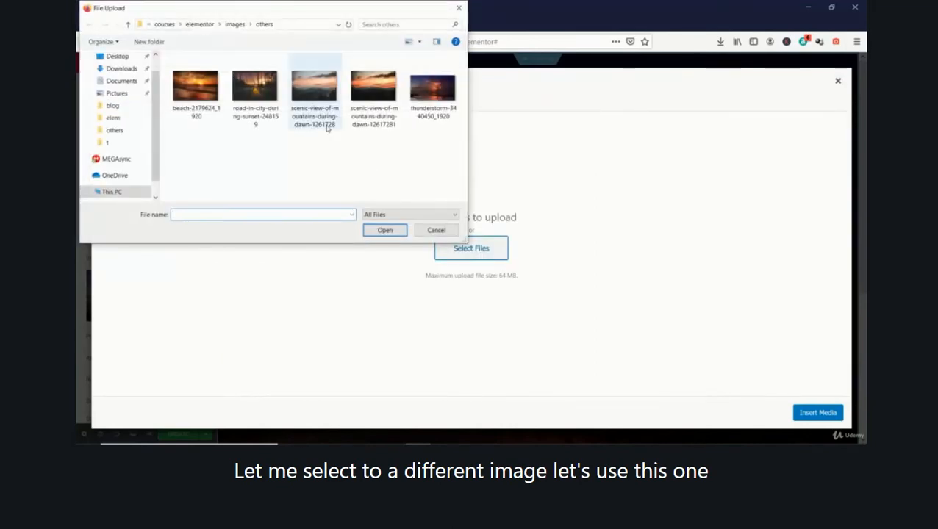
double_click(183, 109)
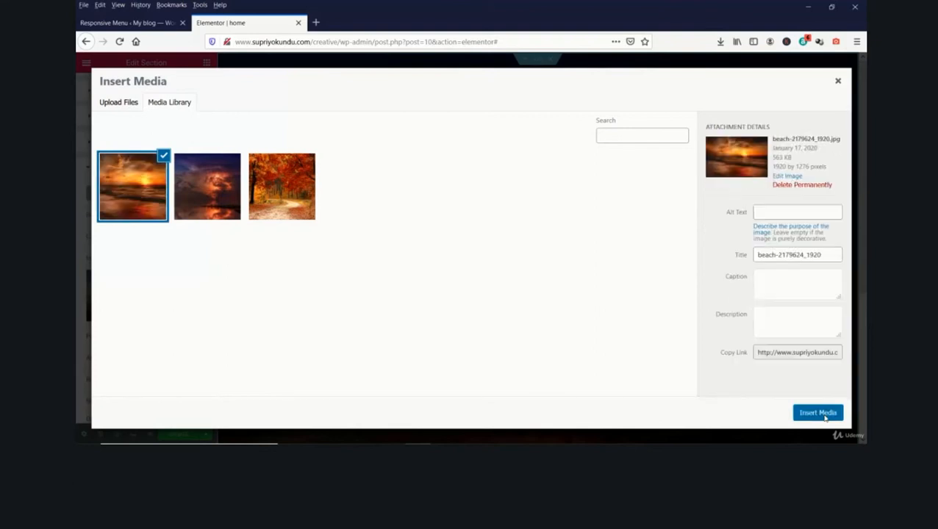
click(824, 416)
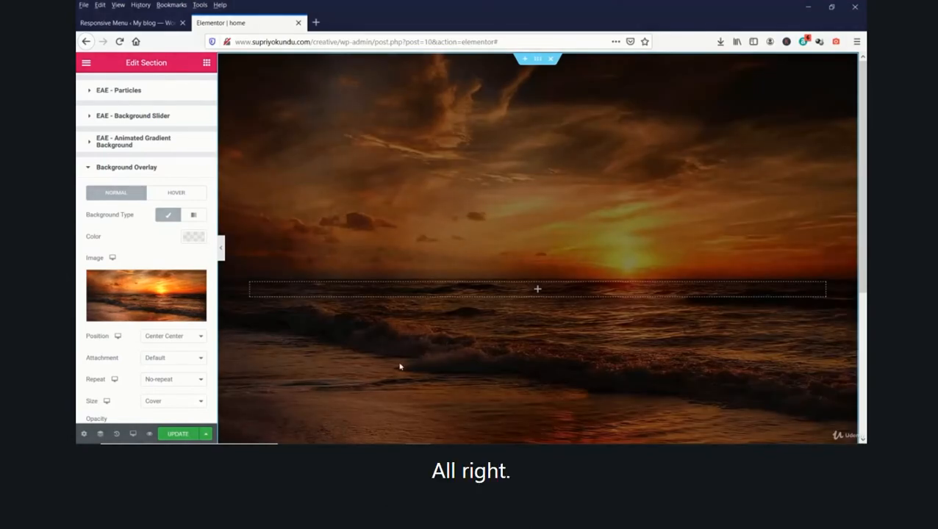
Lower the background overlay's opacity to 0.2
scroll(401, 367, down, 3)
scroll(401, 367, up, 3)
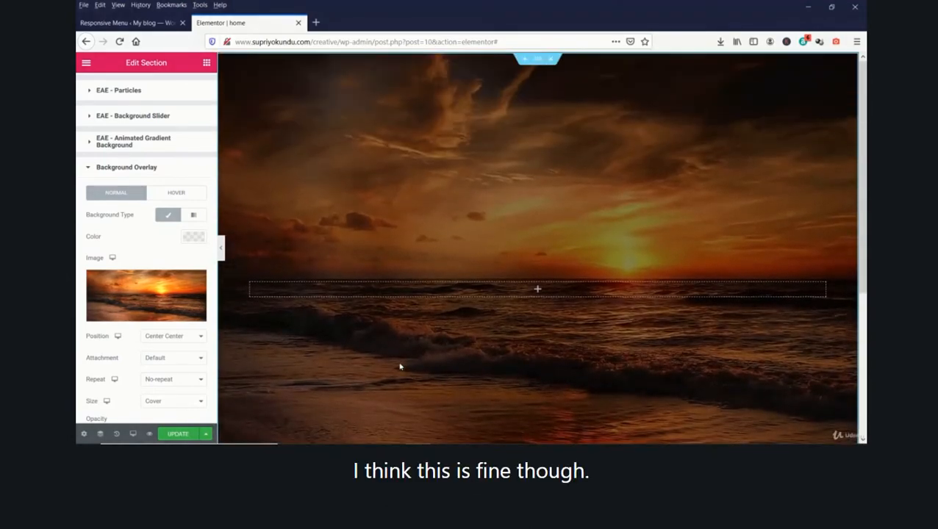
scroll(400, 367, down, 2)
scroll(400, 367, down, 1)
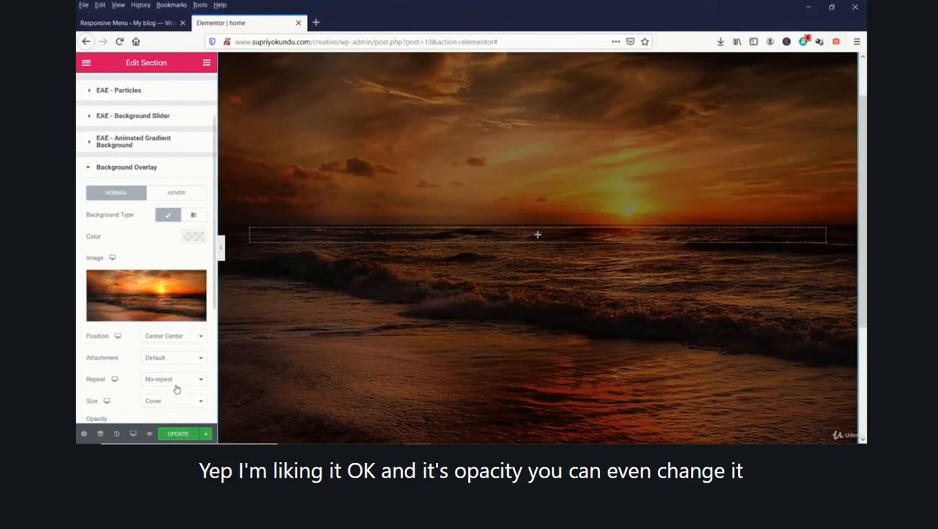
scroll(176, 390, down, 2)
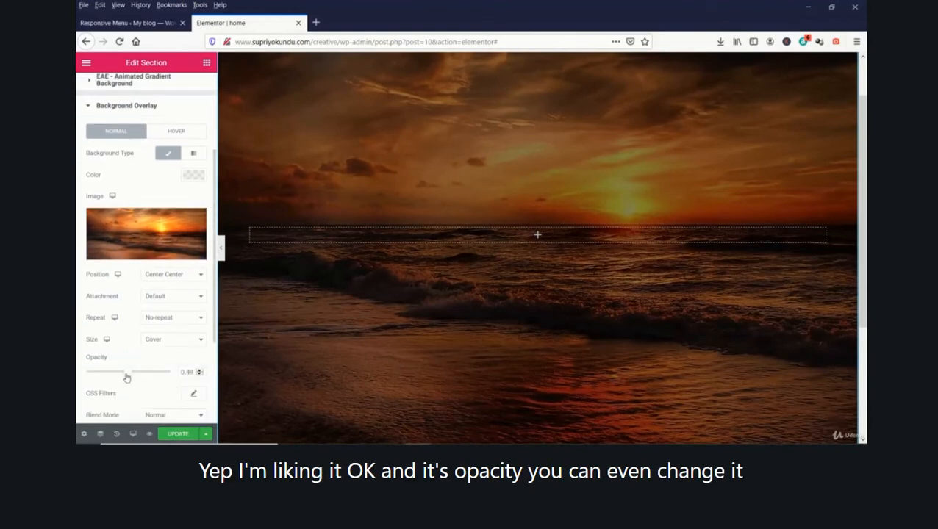
drag(126, 377, 111, 377)
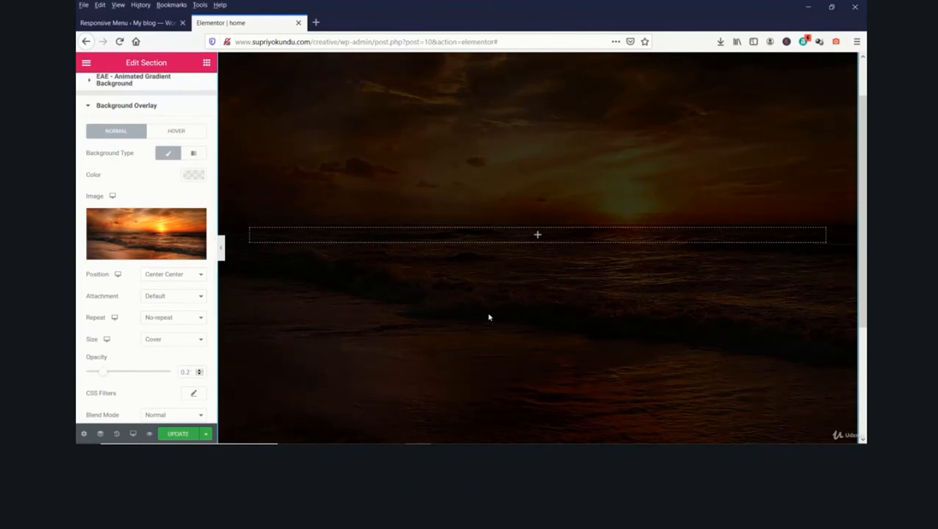
Enable the EAE particle background for the section
scroll(164, 178, up, 4)
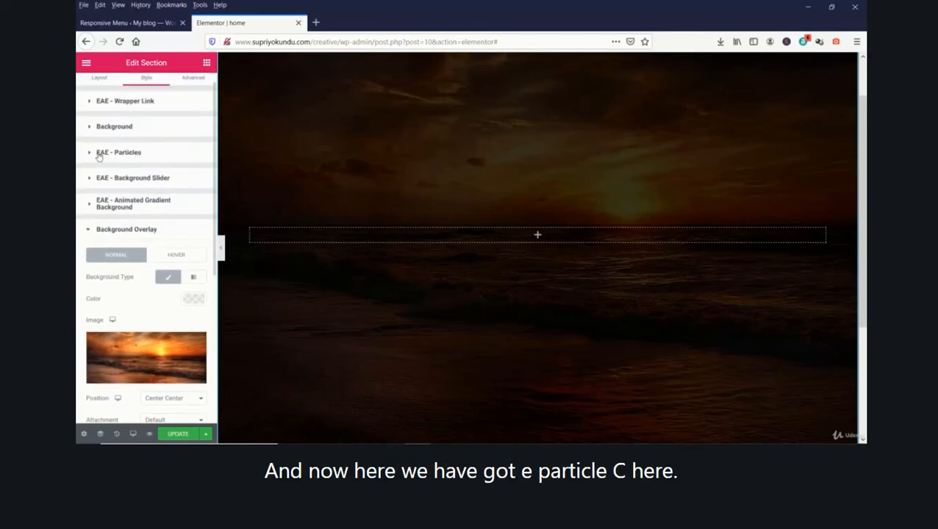
click(122, 153)
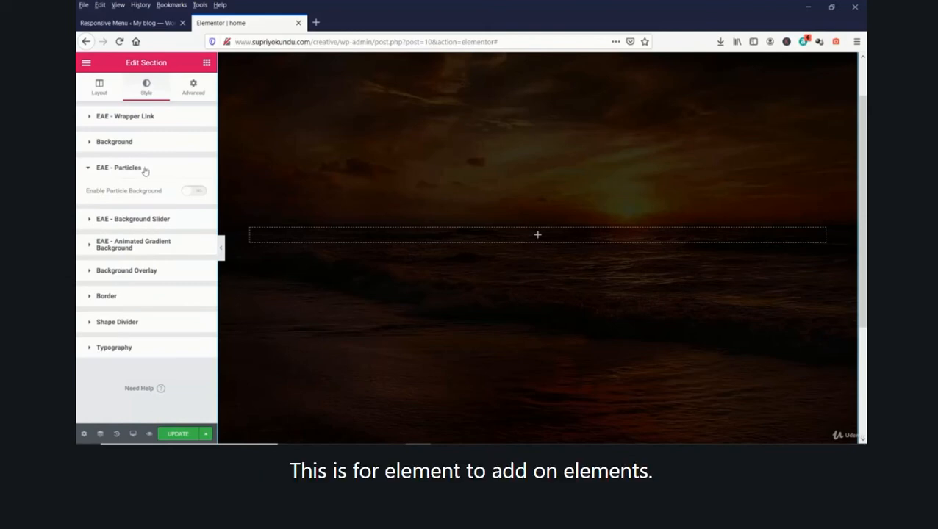
click(125, 23)
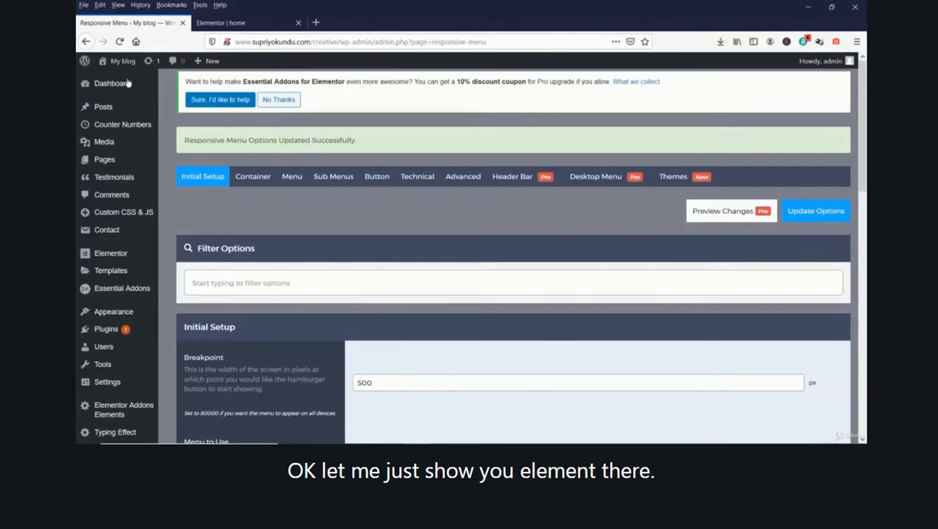
scroll(143, 302, down, 3)
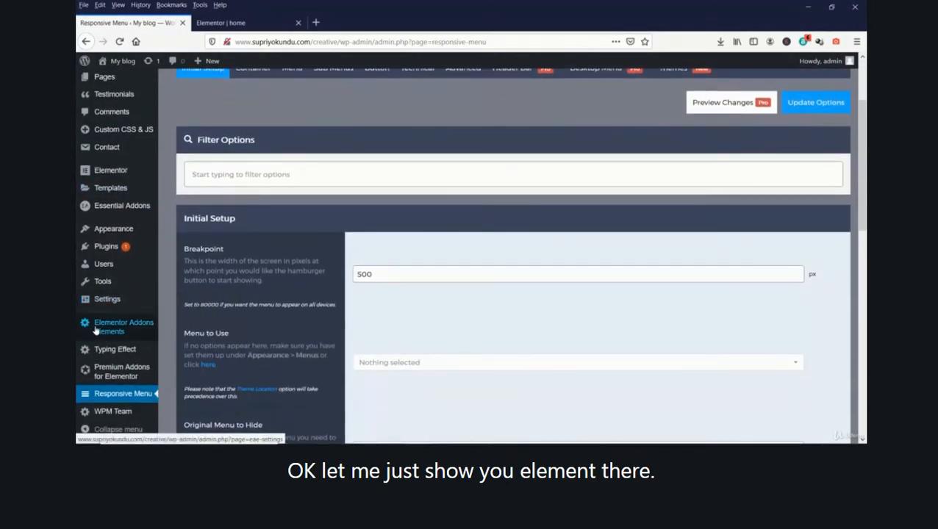
click(227, 24)
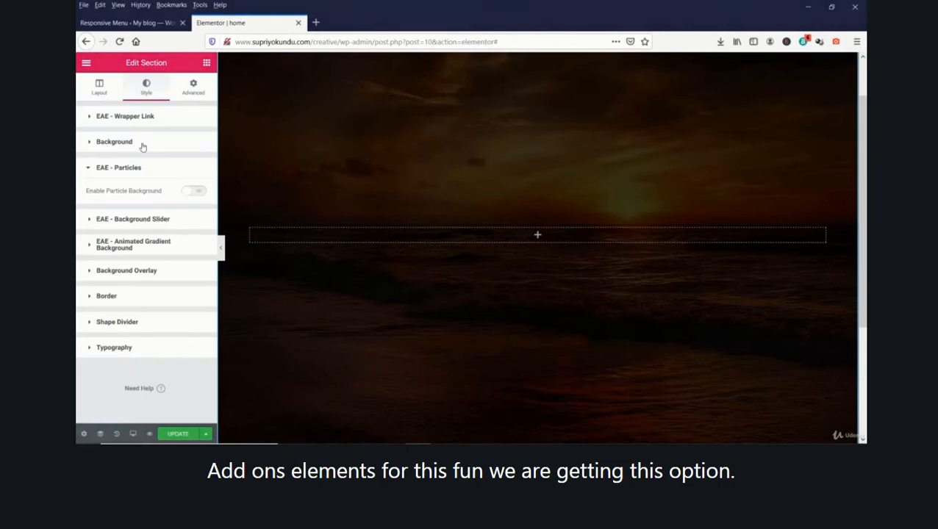
click(195, 192)
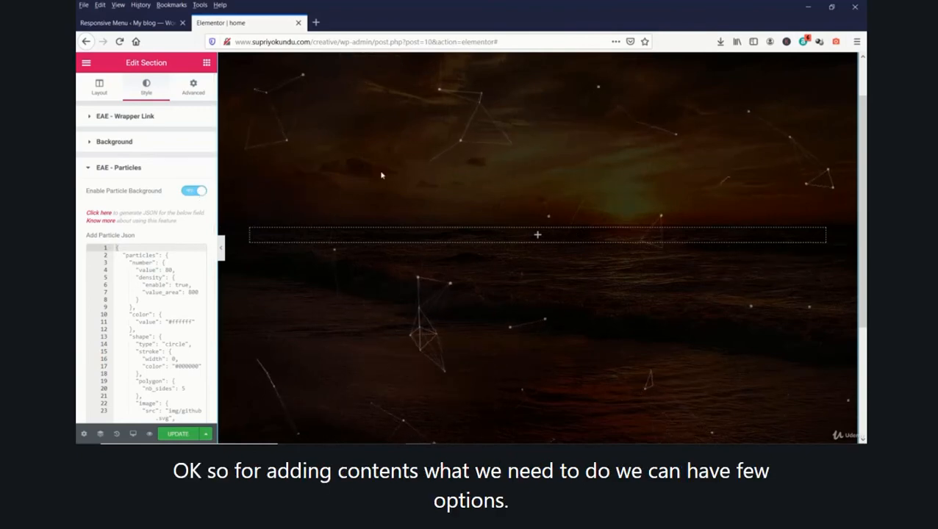
Add a Heading widget to the section's empty column
click(538, 238)
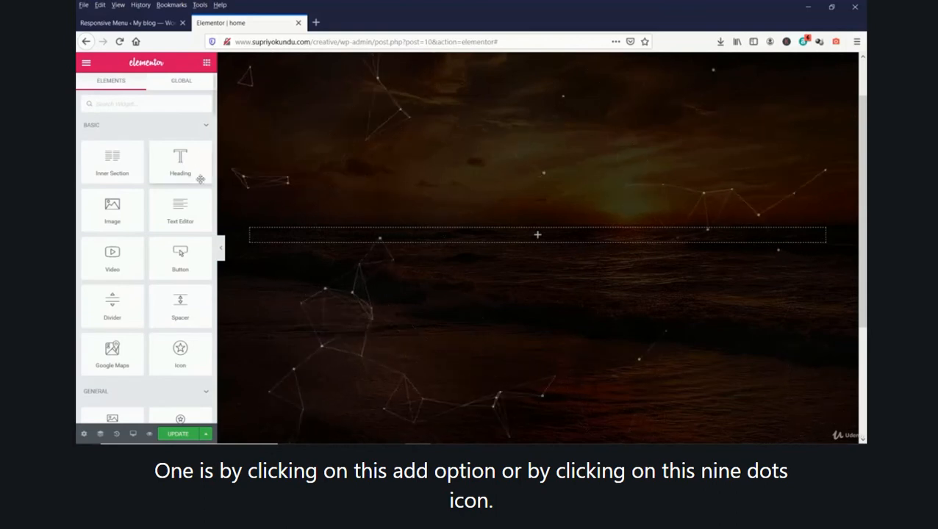
drag(200, 179, 555, 236)
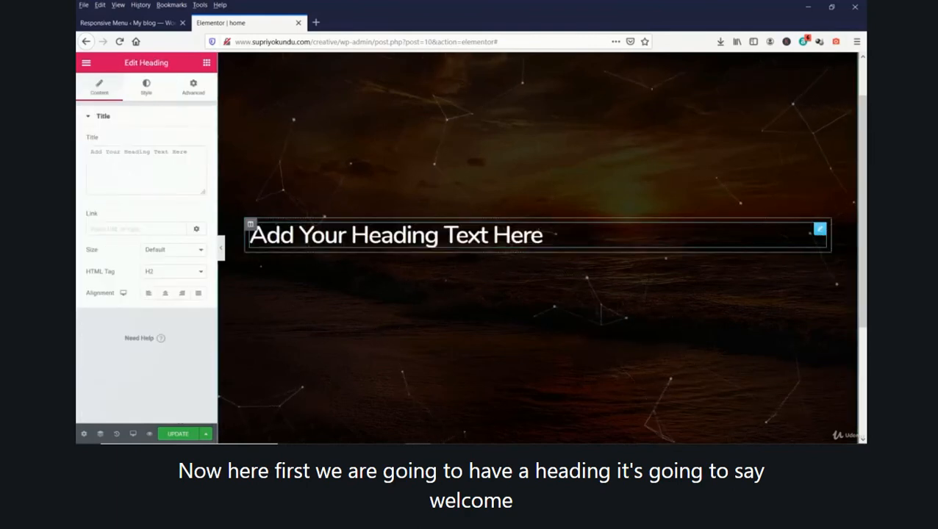
Change the heading's title to "Welcome" and align it to the center
drag(188, 151, 77, 152)
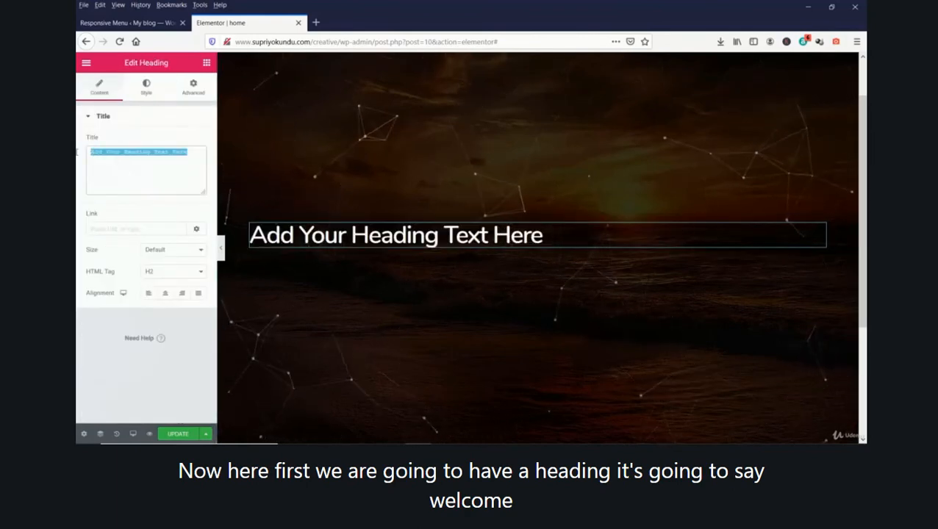
text(Wel)
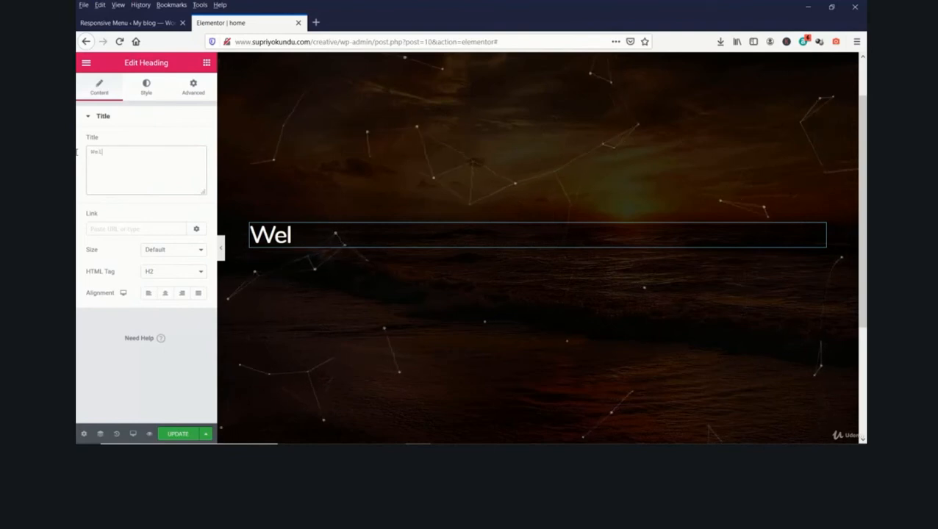
text(come)
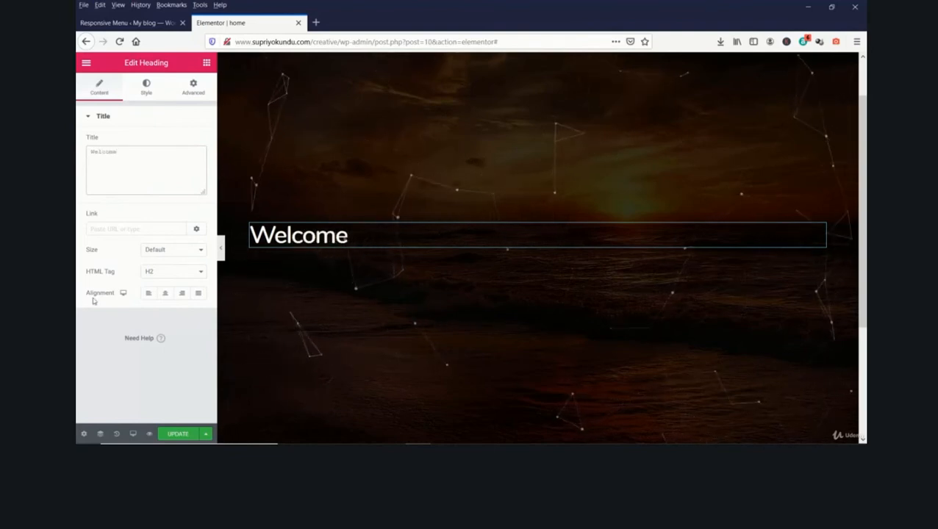
click(165, 294)
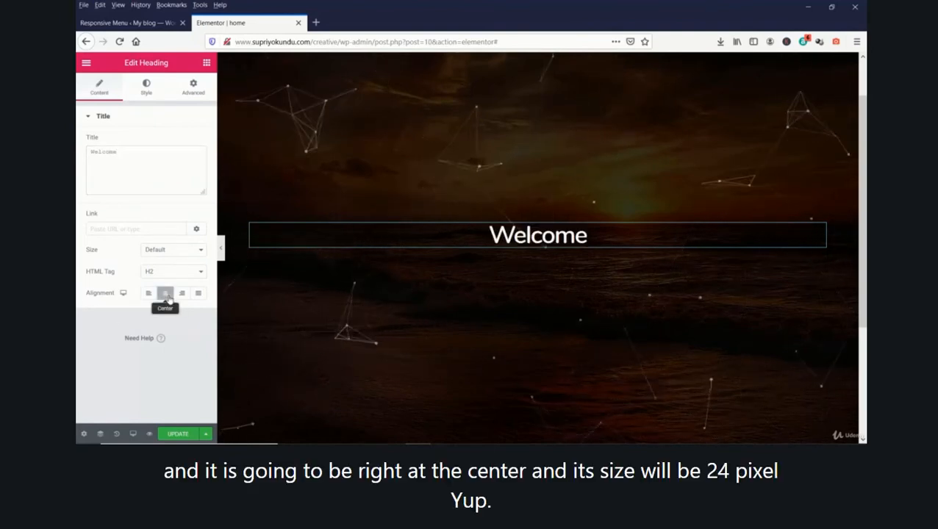
Set the Welcome heading's typography size to 24 px, keeping the default weight
click(149, 87)
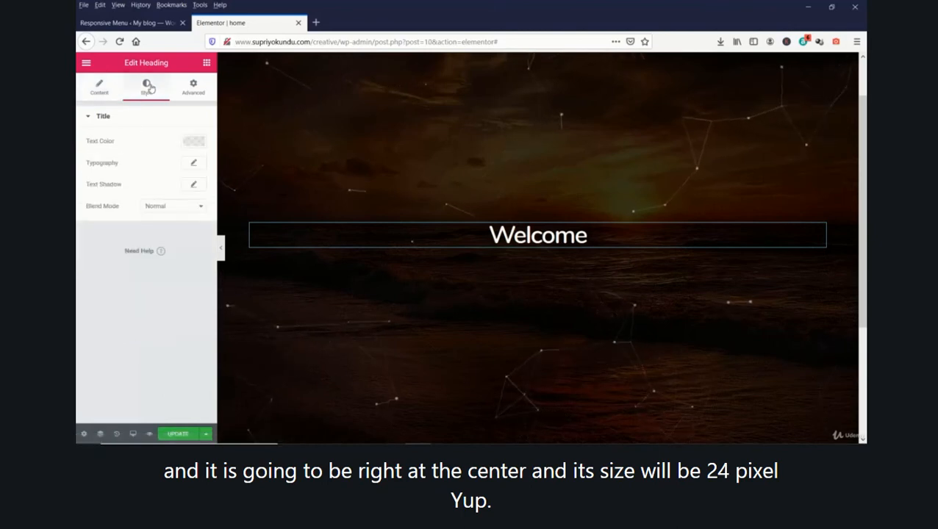
click(194, 163)
click(98, 233)
drag(98, 235, 104, 236)
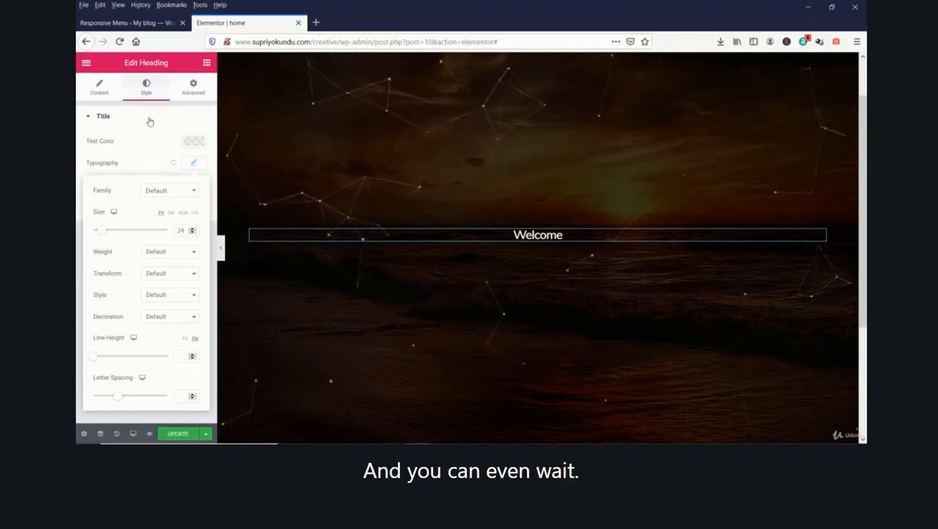
click(181, 254)
click(177, 256)
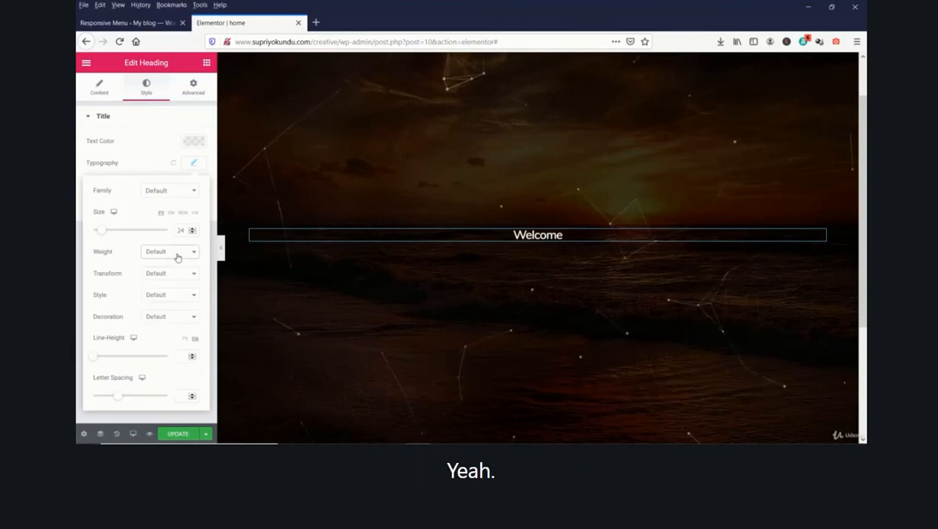
Change the Welcome heading's HTML tag to div
click(98, 87)
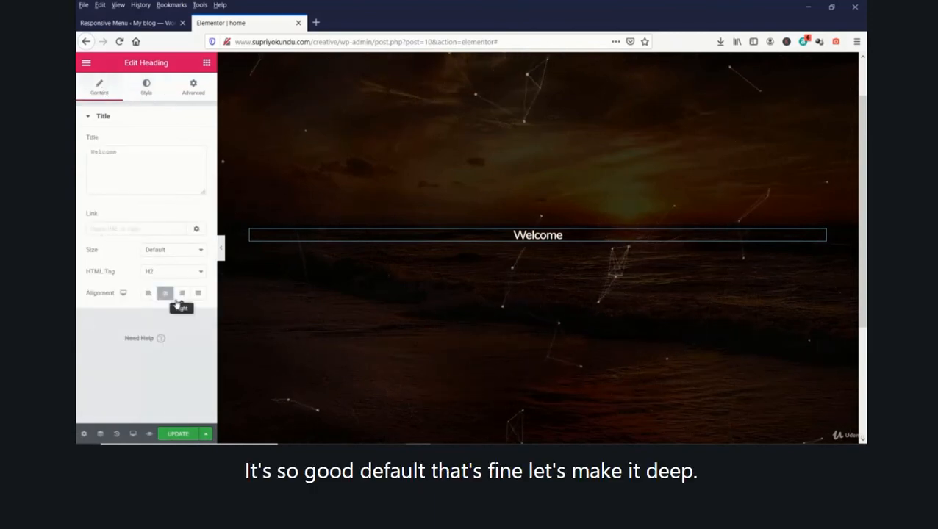
click(177, 272)
click(166, 358)
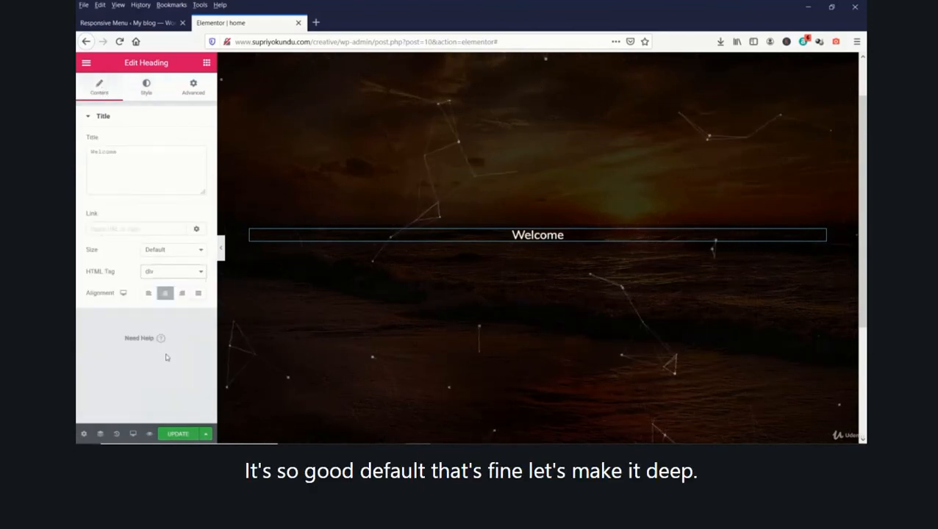
click(171, 275)
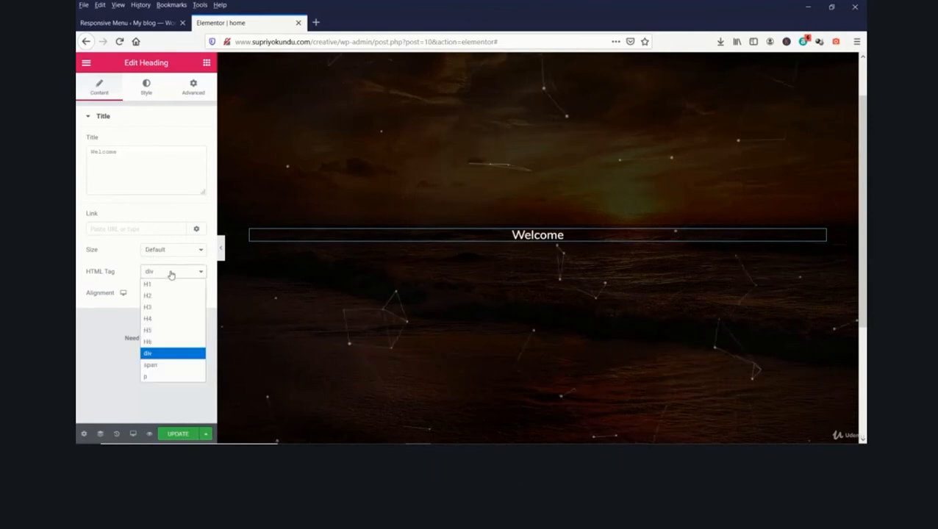
click(171, 274)
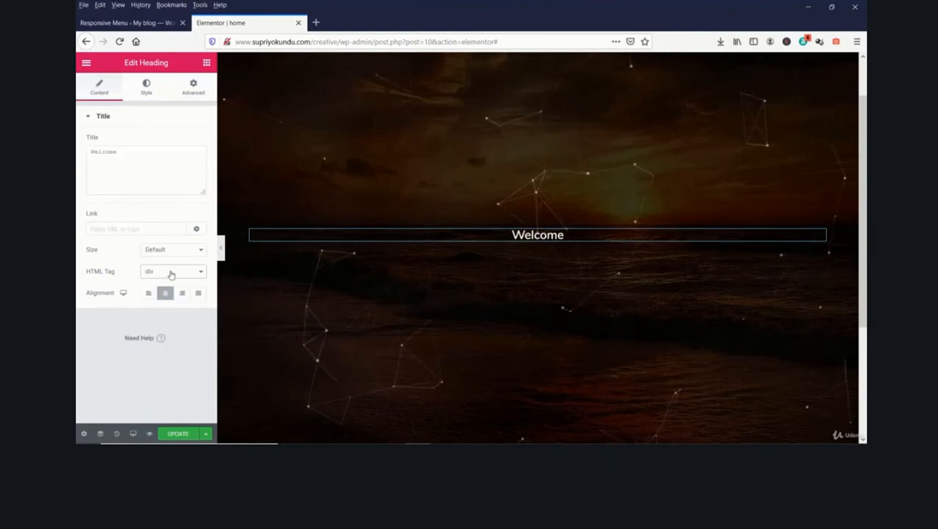
Add a second, center-aligned heading directly below Welcome with the title "We Are "
click(207, 63)
drag(180, 162, 552, 245)
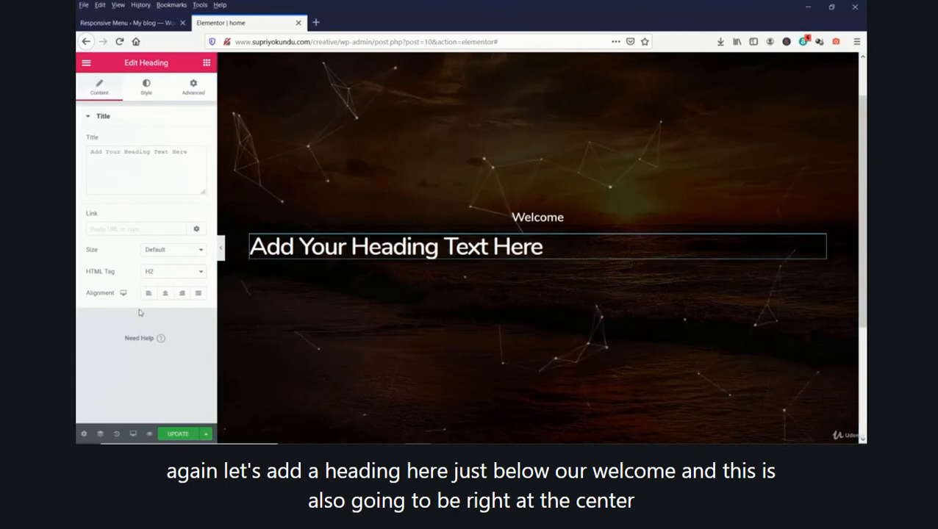
click(165, 294)
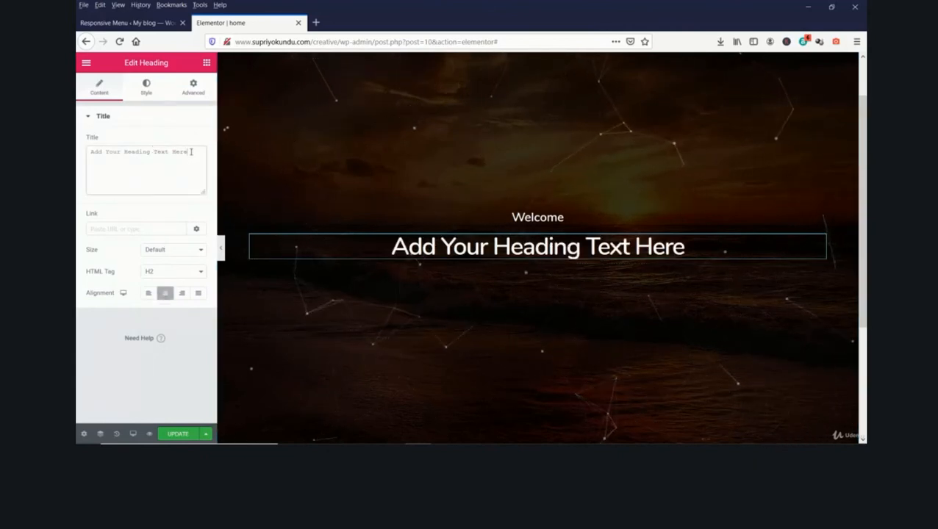
drag(190, 154, 76, 152)
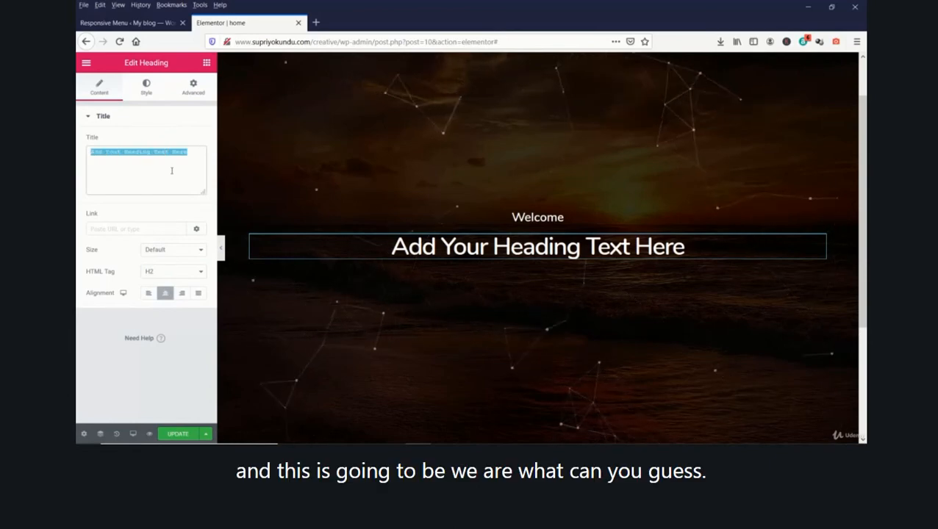
text(We Are)
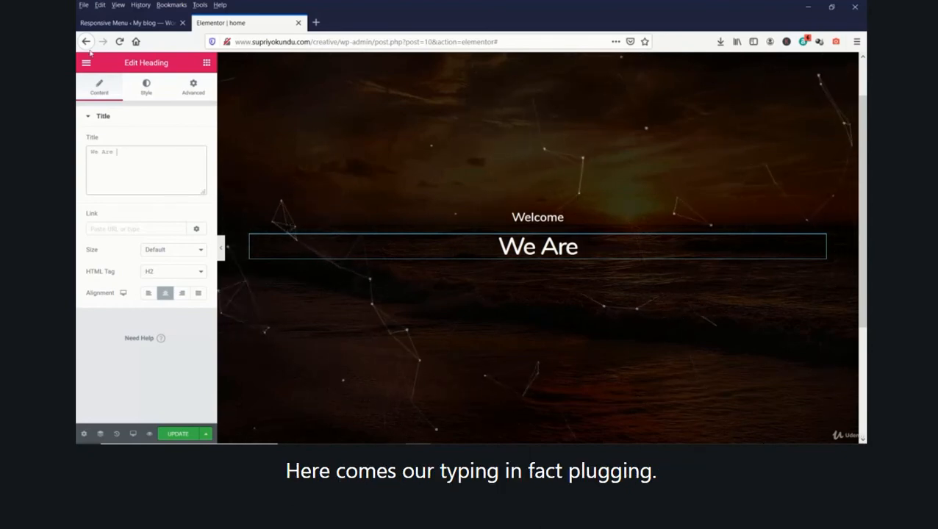
Open the Typing Effect shortcode generator in the WordPress dashboard
click(119, 23)
scroll(123, 355, down, 3)
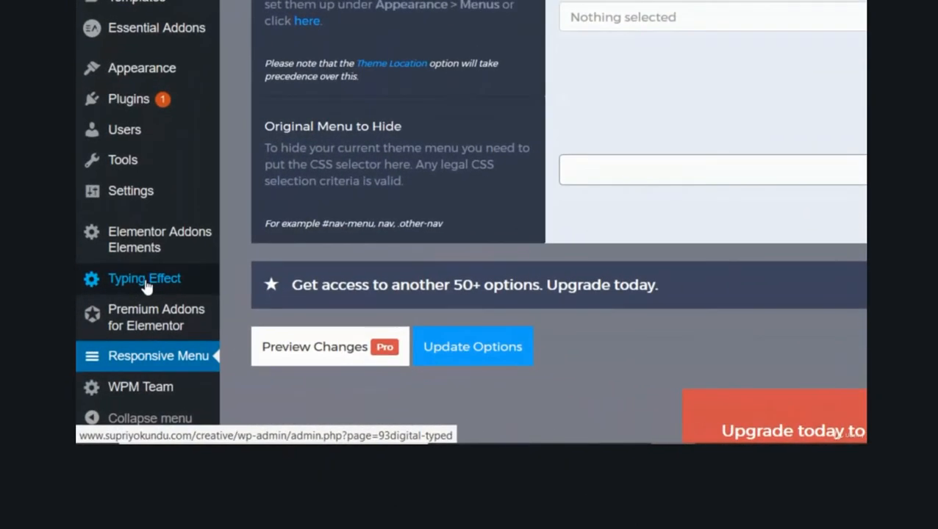
click(146, 286)
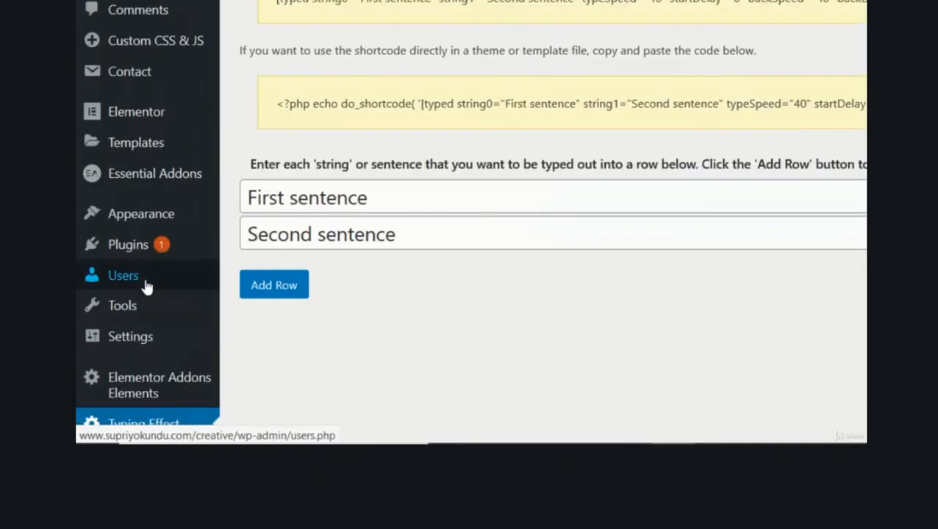
Replace the typing effect's first sentence with "Awesome" and its second with "Creative"
triple_click(388, 196)
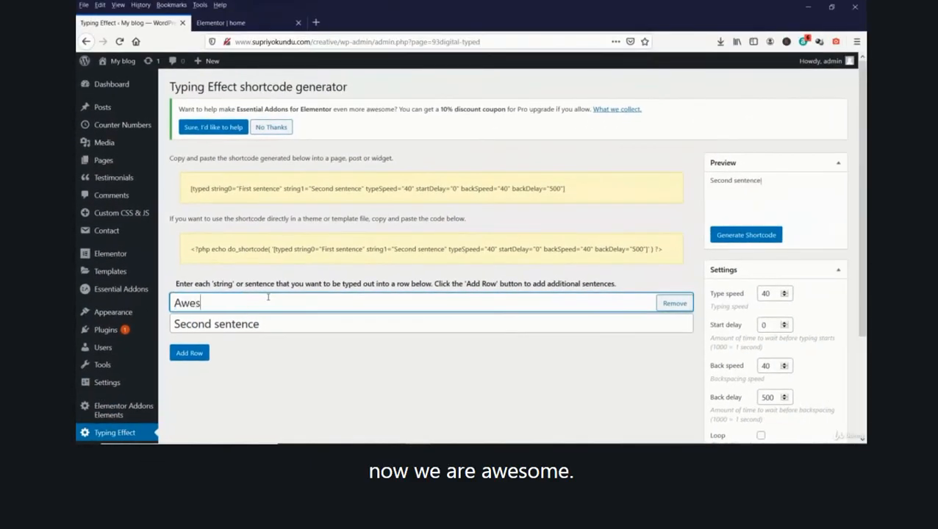
text(Awesome)
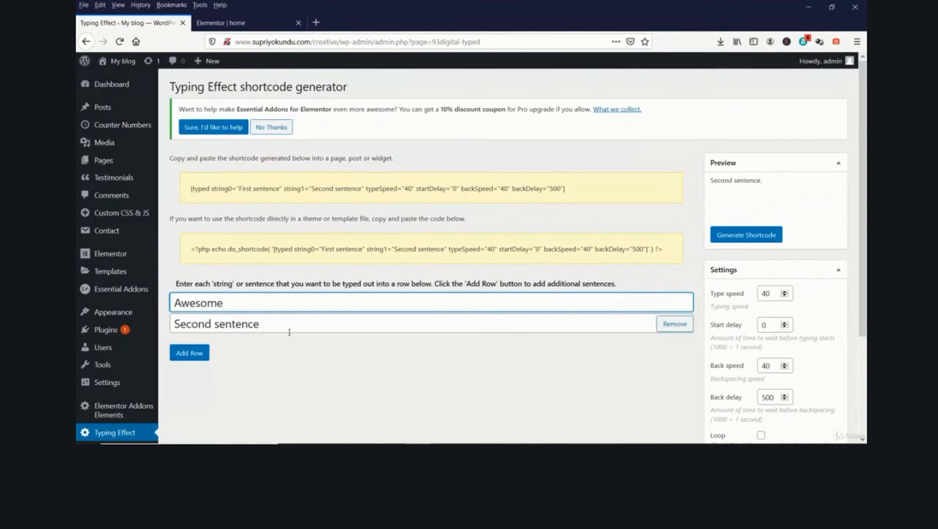
click(258, 324)
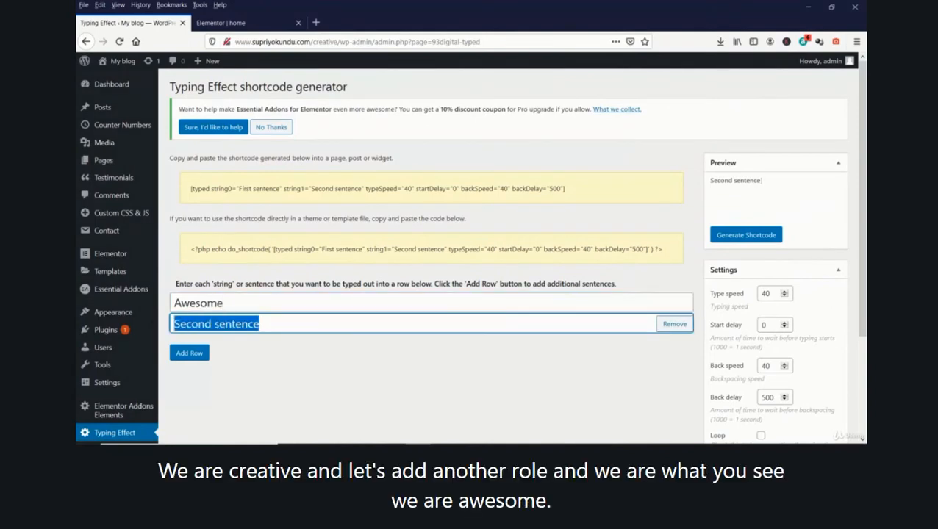
text(Crea)
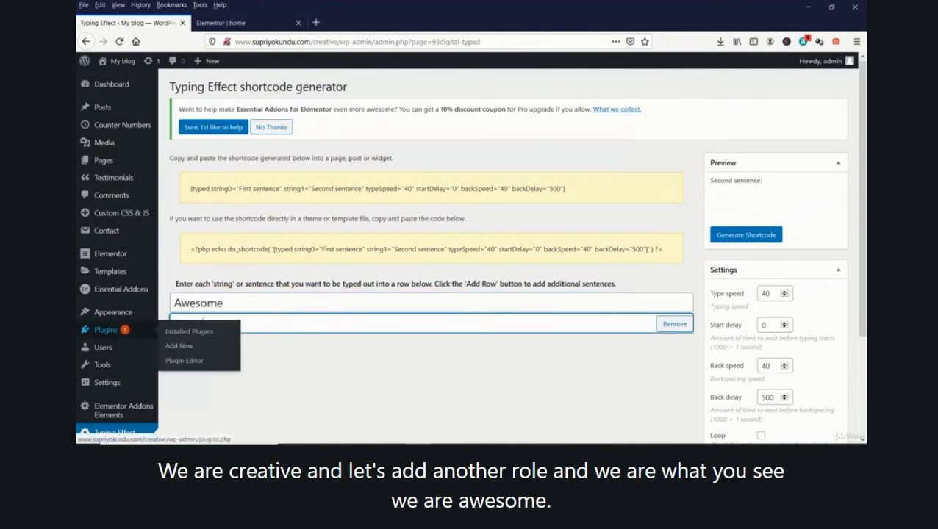
text(tive)
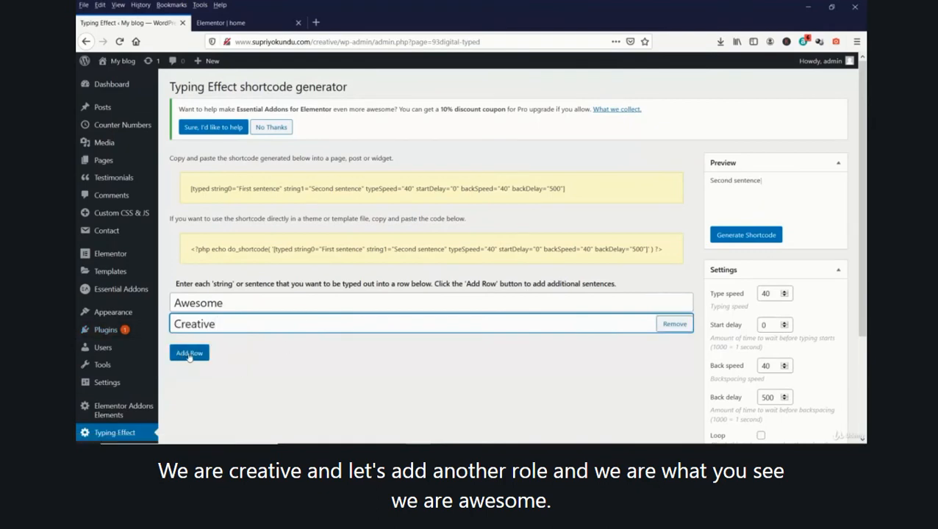
Add a third sentence row reading "Web Developers" and extend the first sentence to "Awesome Designers"
click(189, 354)
scroll(216, 230, down, 3)
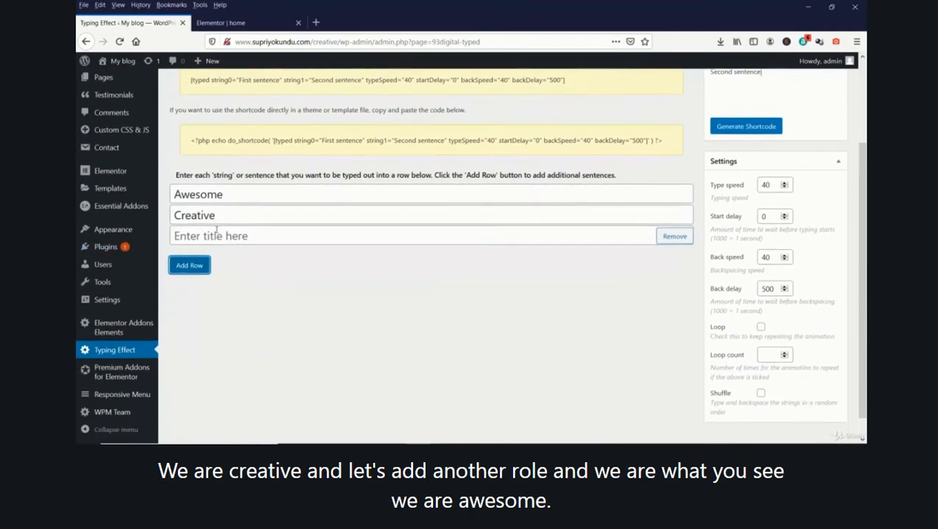
click(219, 238)
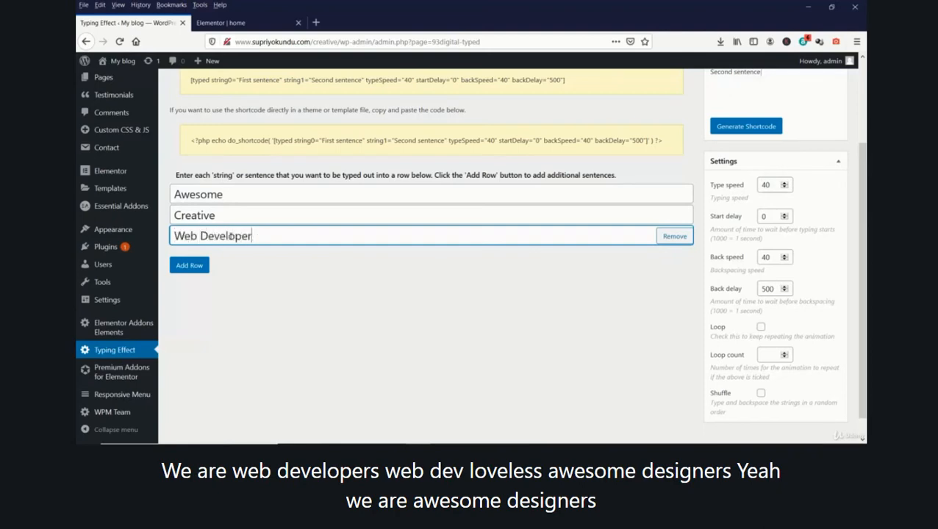
click(229, 195)
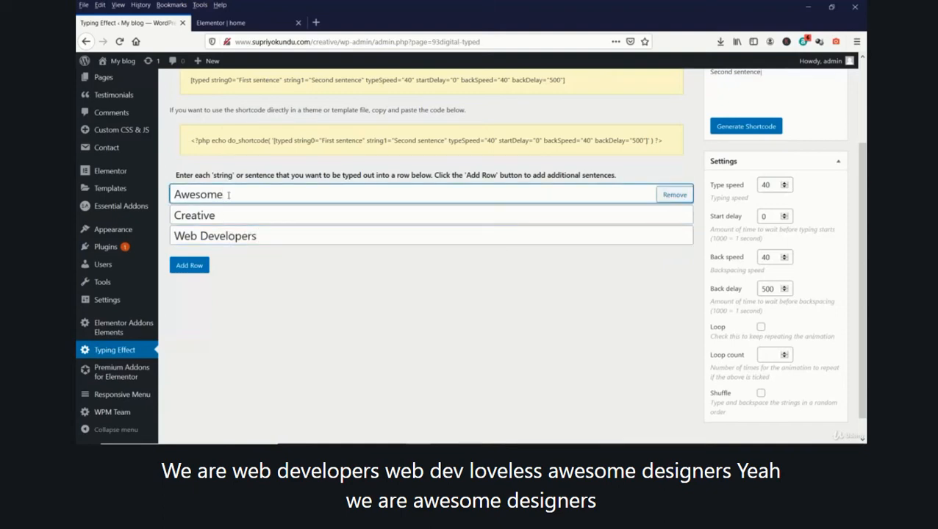
text(DEsigners)
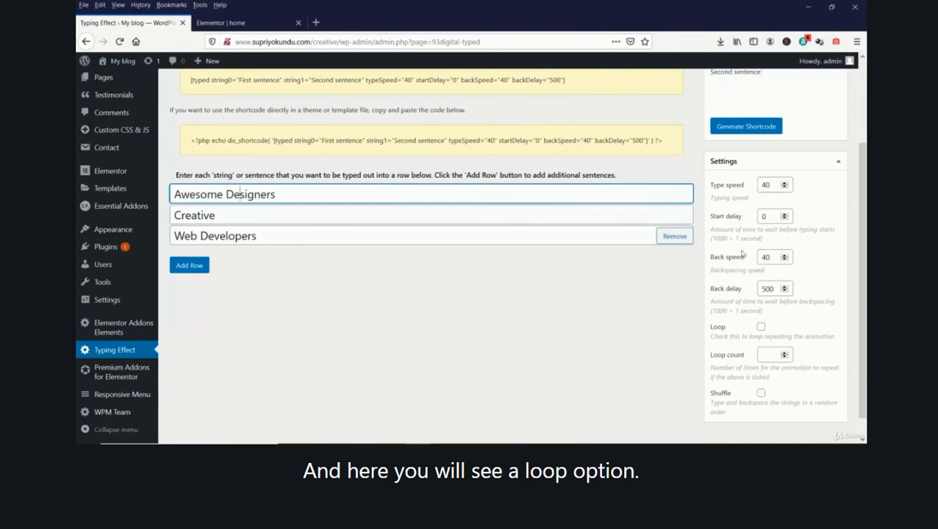
Enable looping for the typing animation and generate its shortcode
click(761, 329)
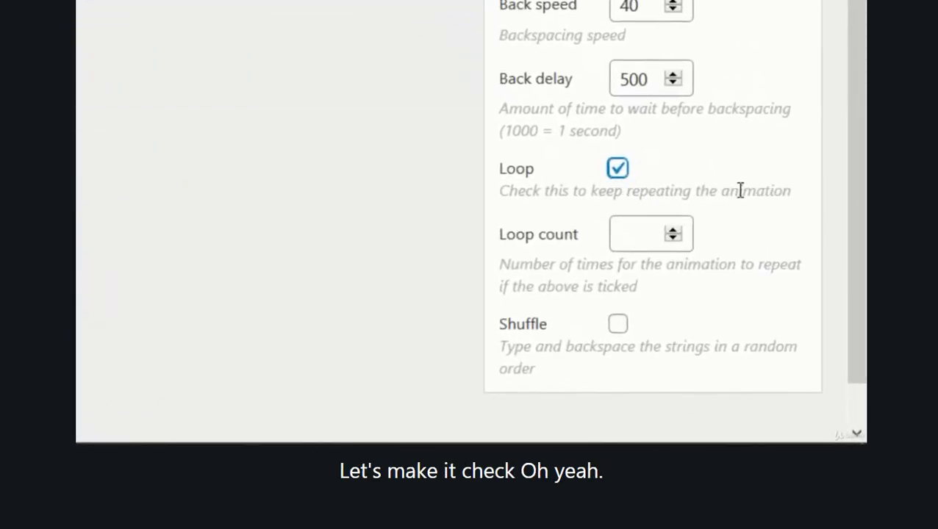
scroll(740, 191, down, 2)
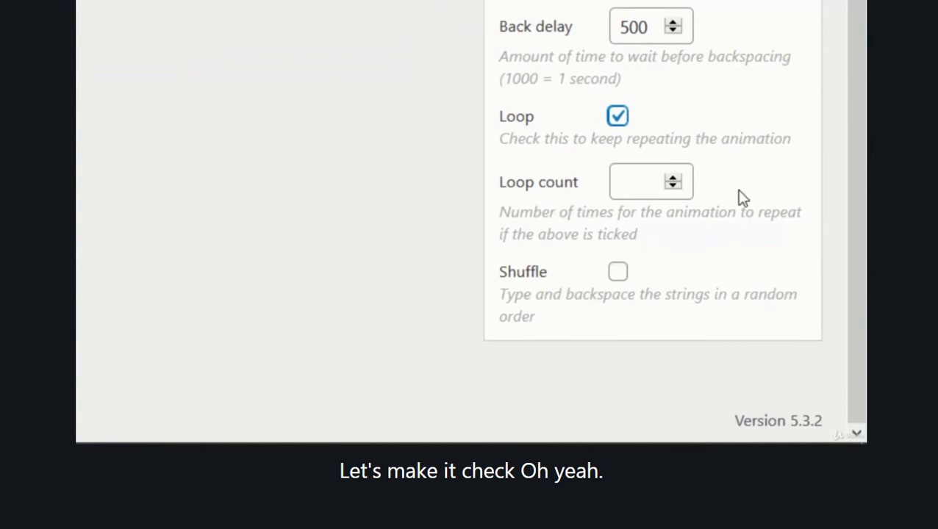
scroll(740, 196, up, 3)
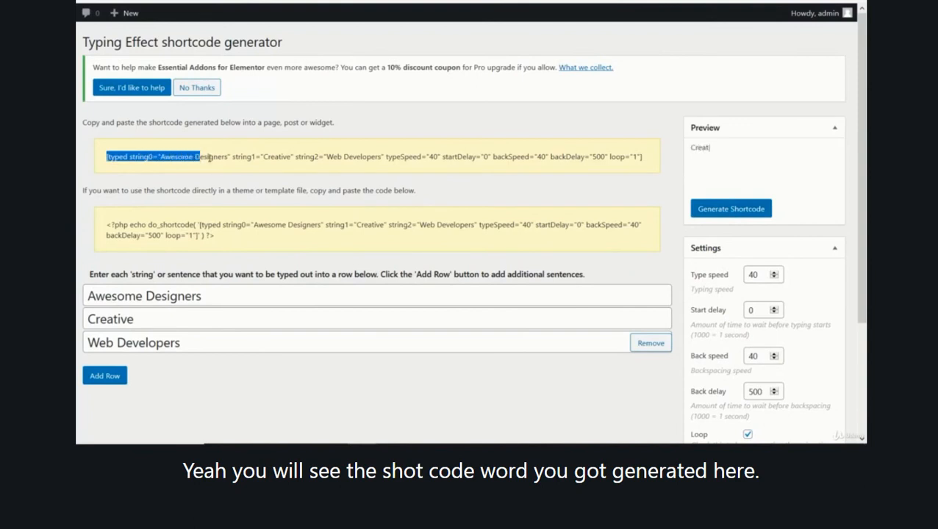
Copy the generated page shortcode and paste it after "We Are" in the second heading's title in Elementor
right_click(599, 171)
click(650, 158)
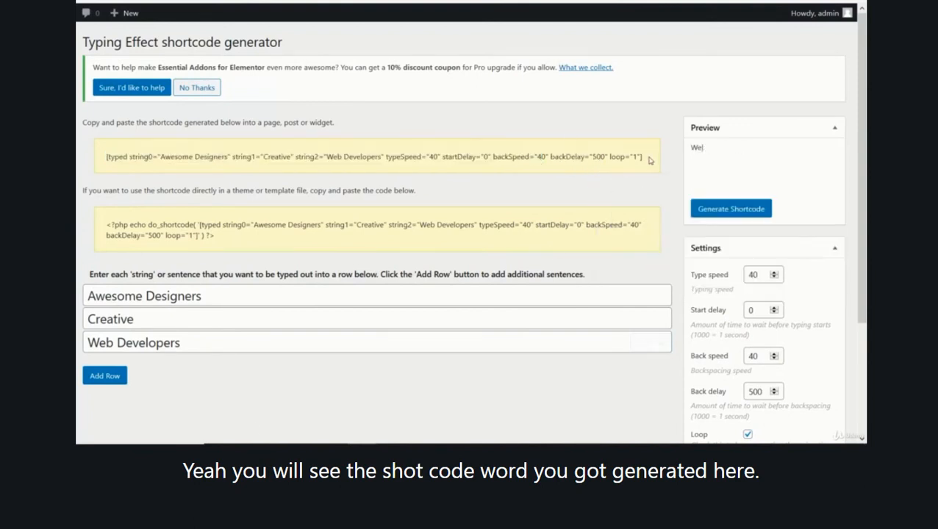
drag(649, 161, 91, 126)
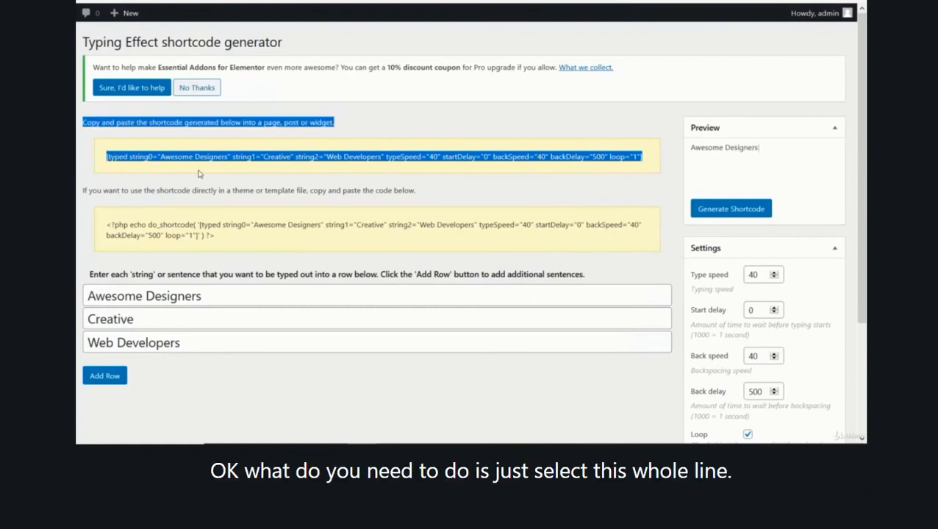
click(105, 160)
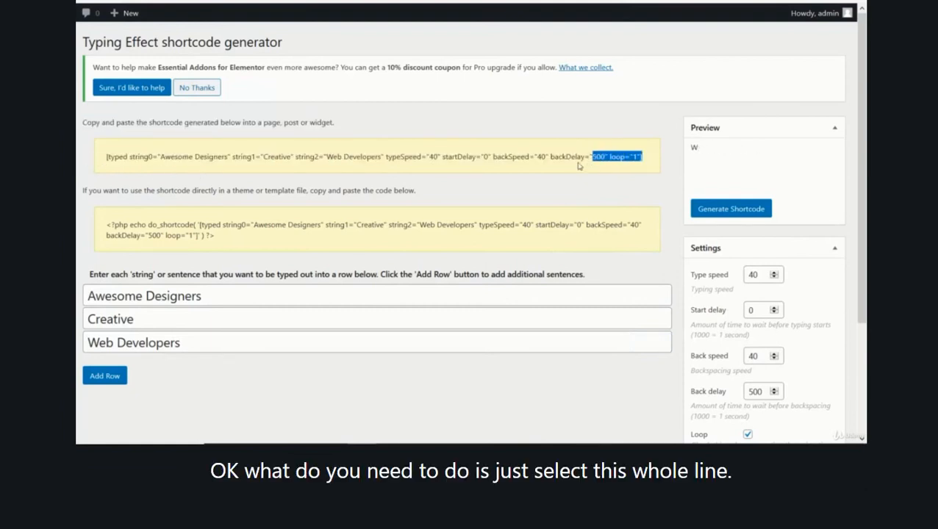
drag(579, 166, 259, 154)
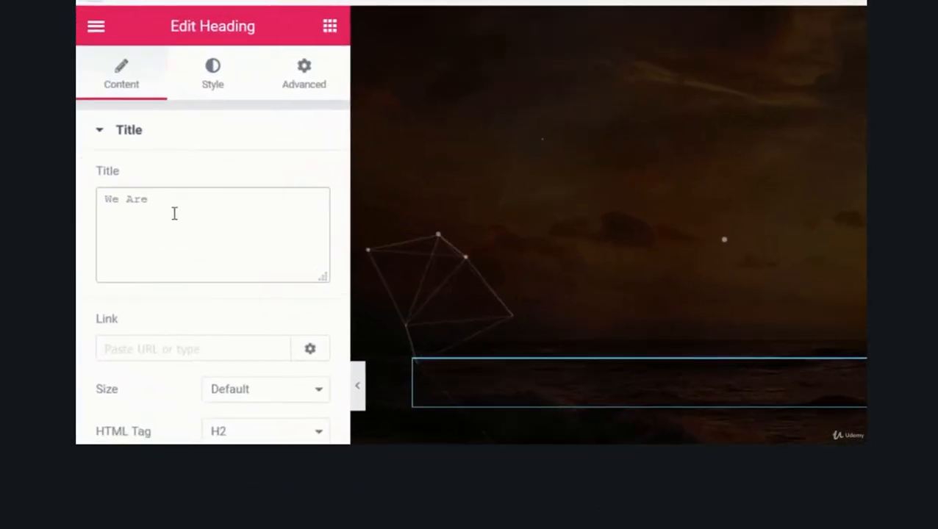
click(175, 213)
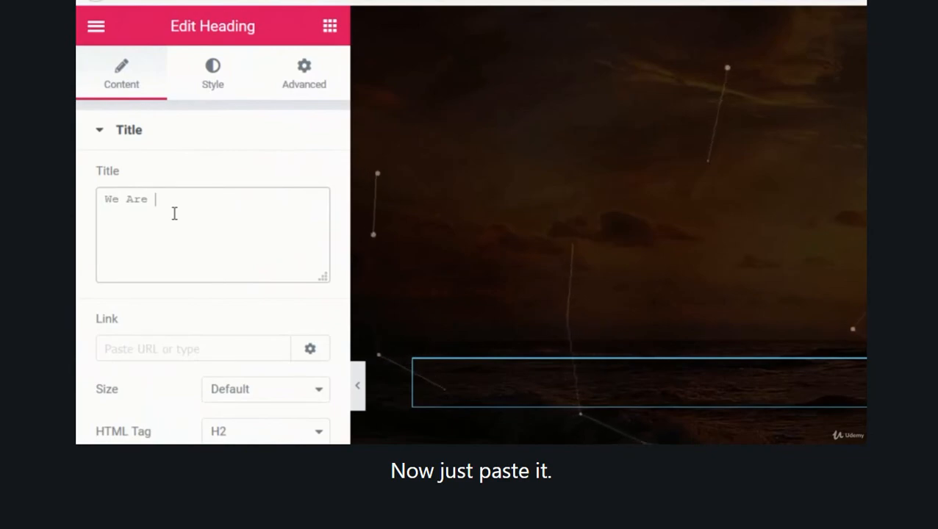
text([typed string0="Awesome Designers" string1="Creative" string2="Web Developers" typeSpeed="40" startDelay="0" backSpeed="40" backDelay="500" loop="1"])
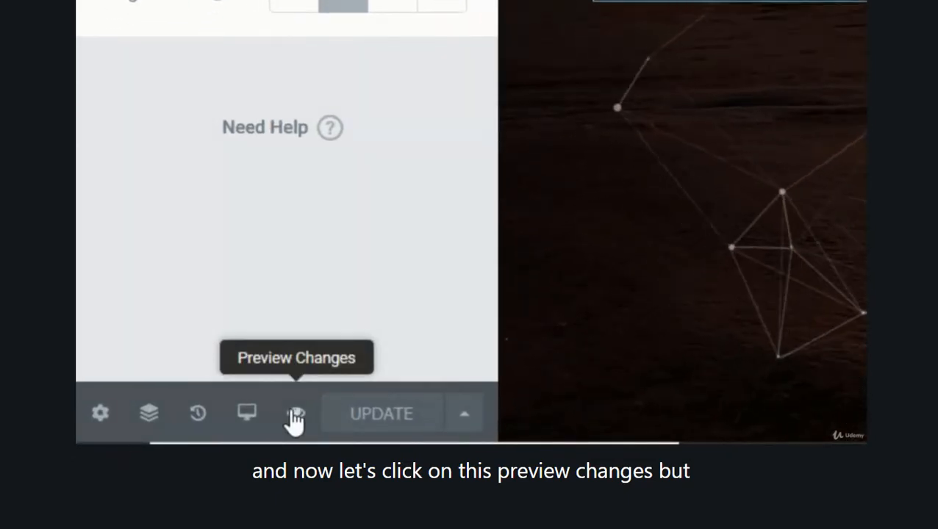
Preview the page changes to check the typing headline, and return to the Elementor editor
click(295, 416)
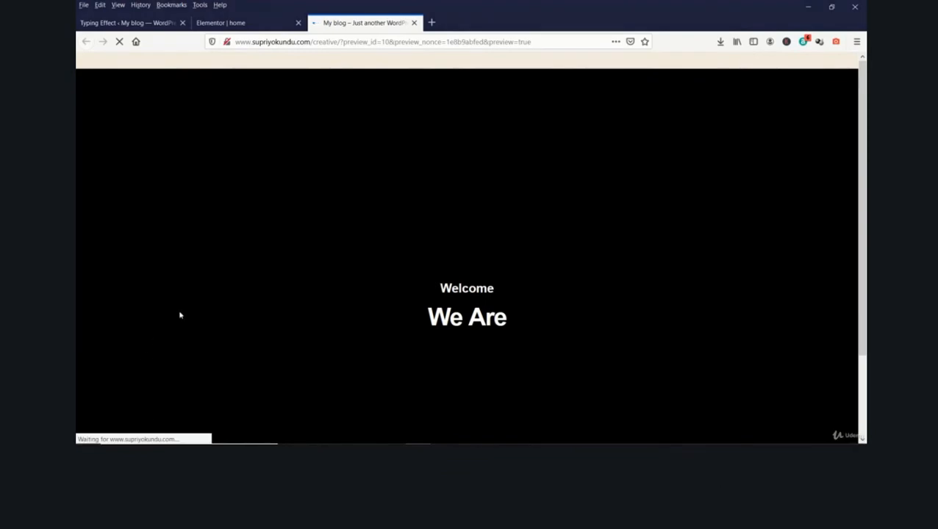
scroll(179, 314, down, 3)
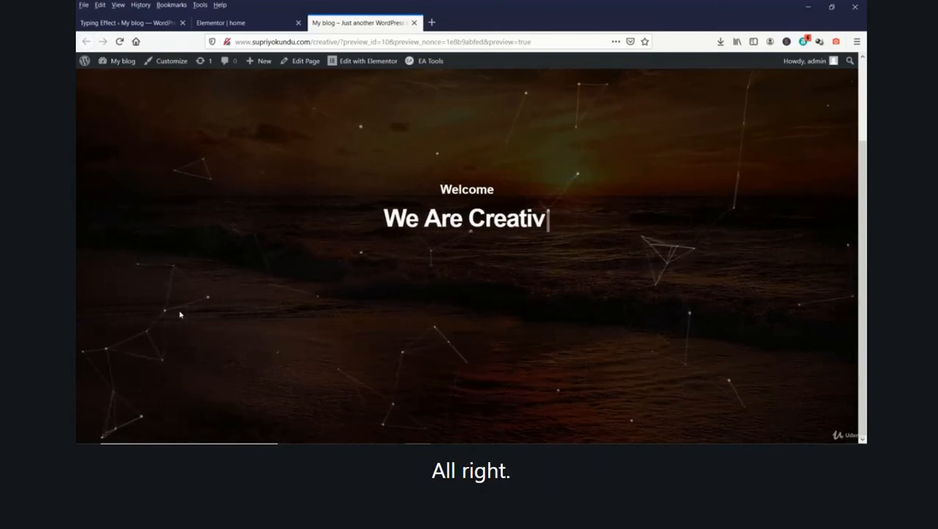
click(234, 23)
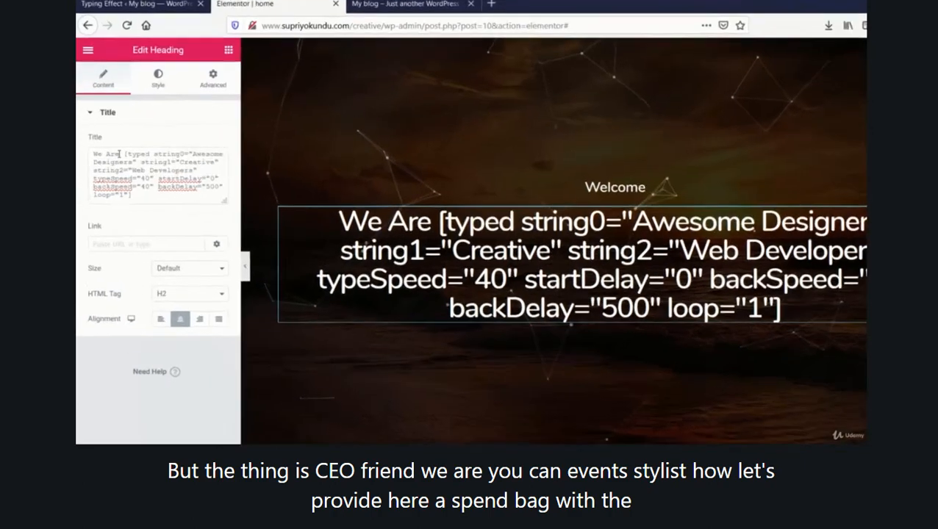
Insert the opening tag <span class="primary"> between "We Are" and the typed shortcode in the heading's title
click(118, 153)
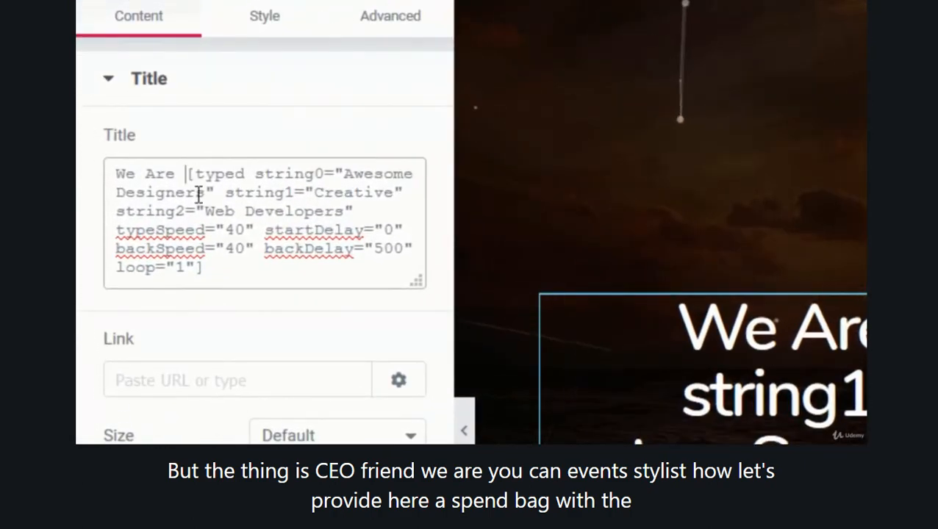
text(<)
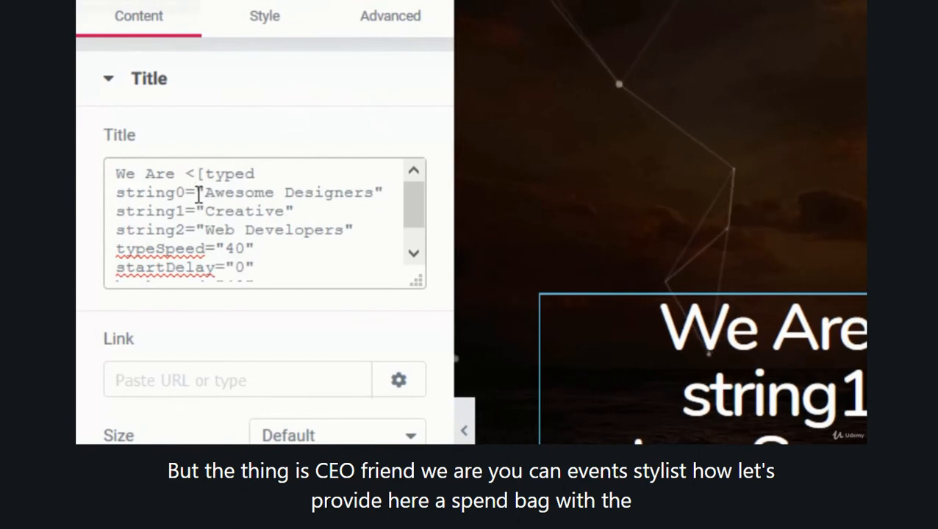
text(span )
text(class=)
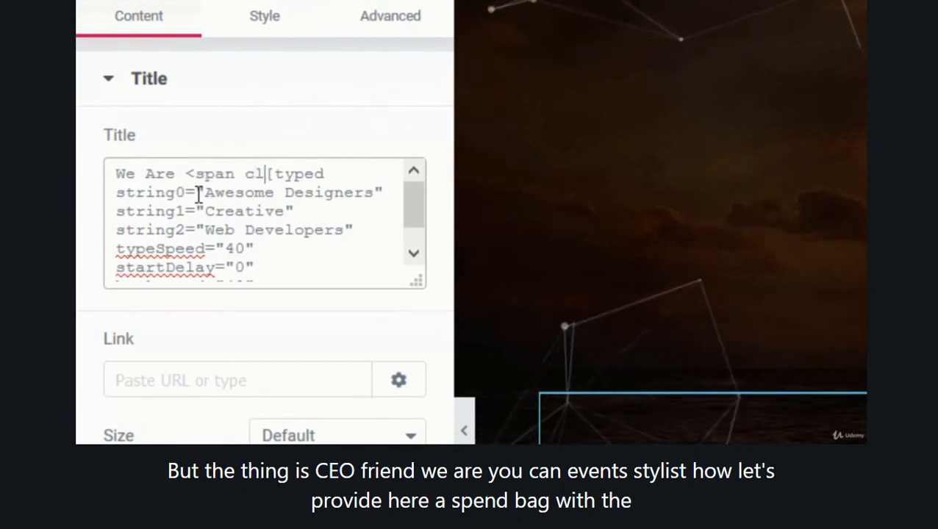
text(")
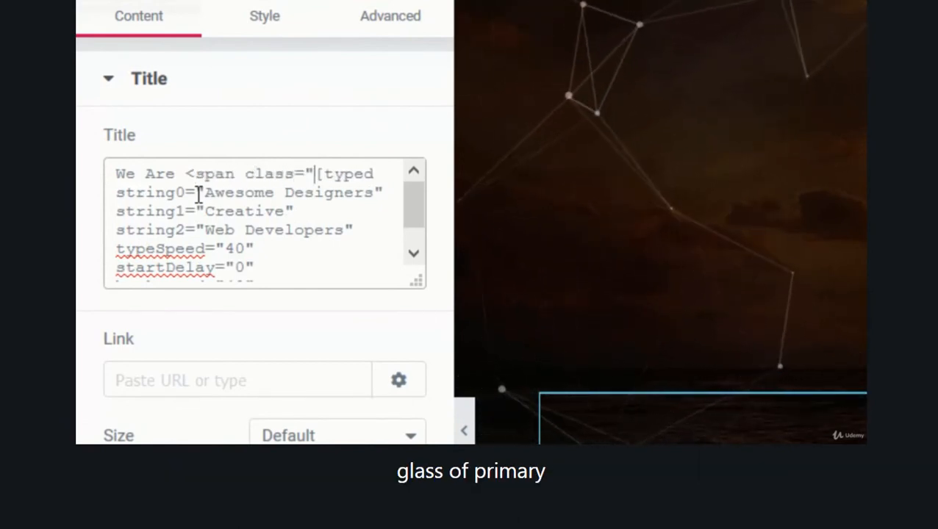
text(primary)
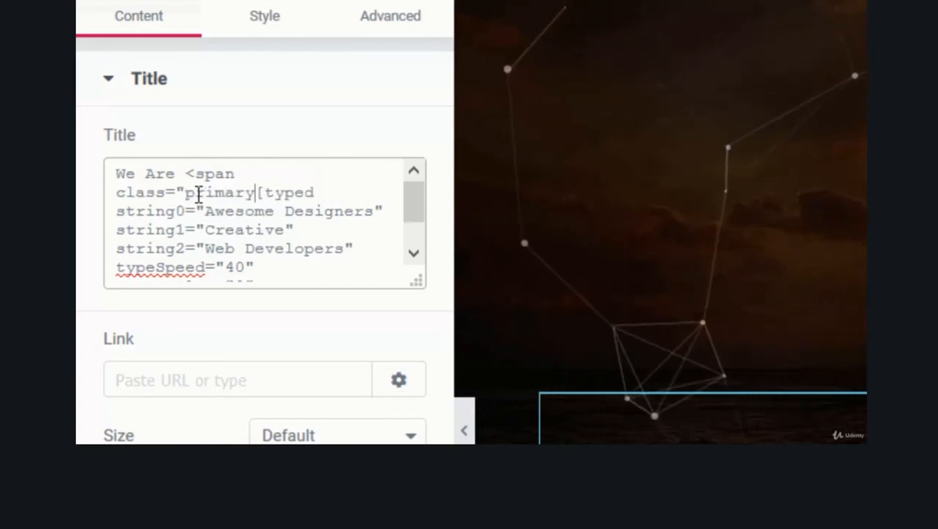
text(")
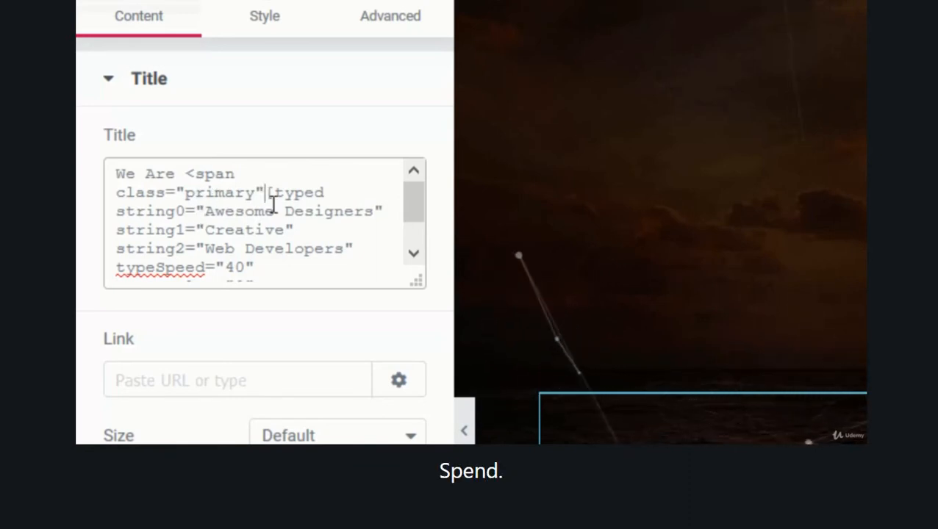
text(>)
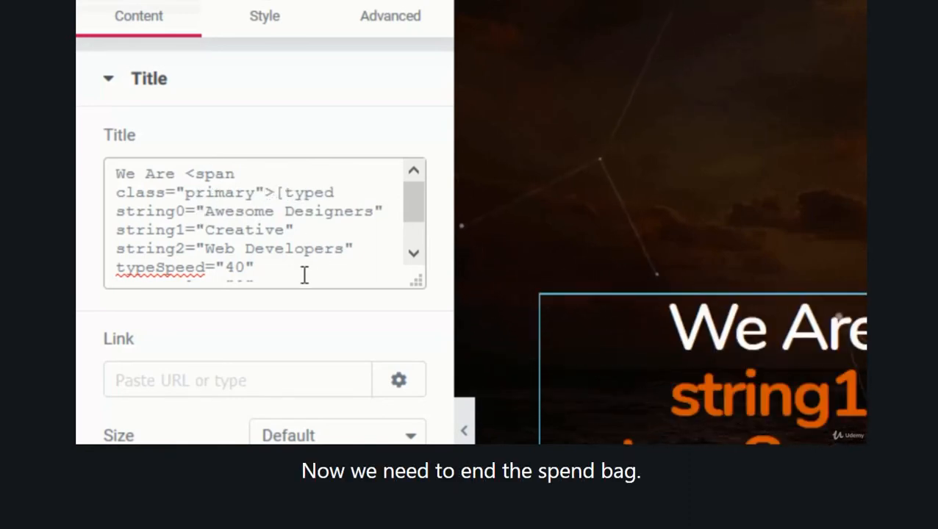
Close the span tag after the typed shortcode in the heading's title and update the page
scroll(309, 270, down, 2)
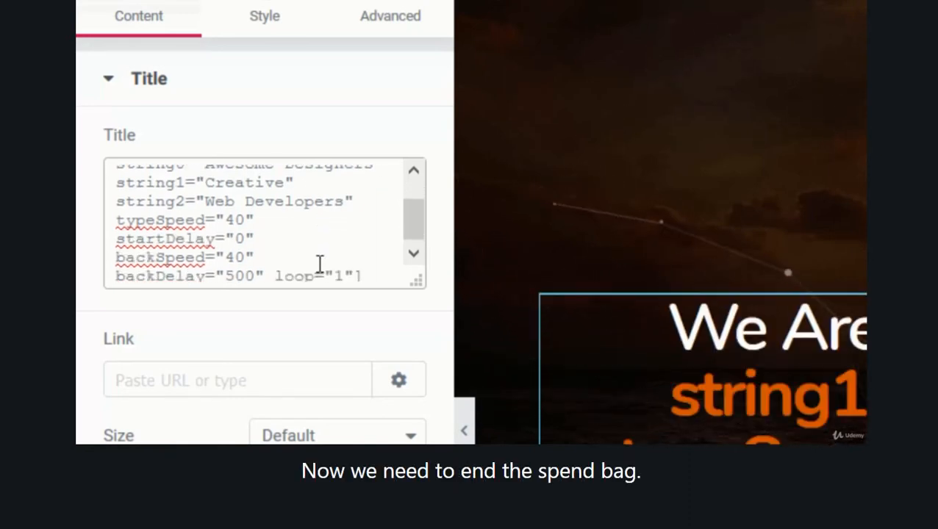
click(378, 274)
text(<)
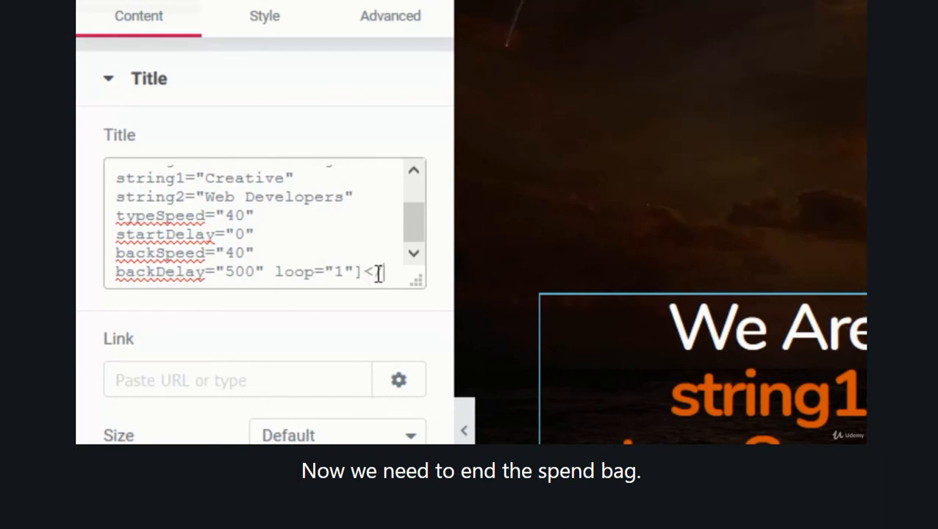
text(/spa)
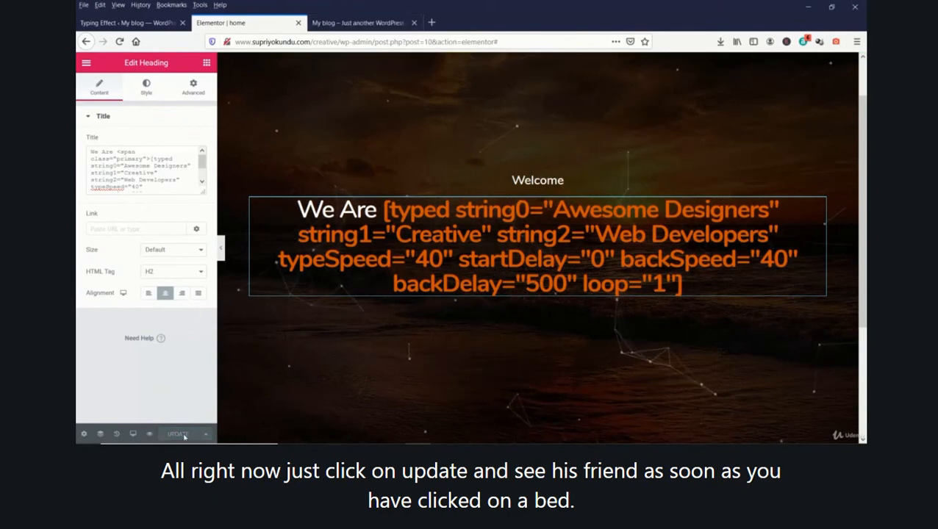
Check the coloured typing headline in the page preview and compare it with the heading in the editor
click(358, 22)
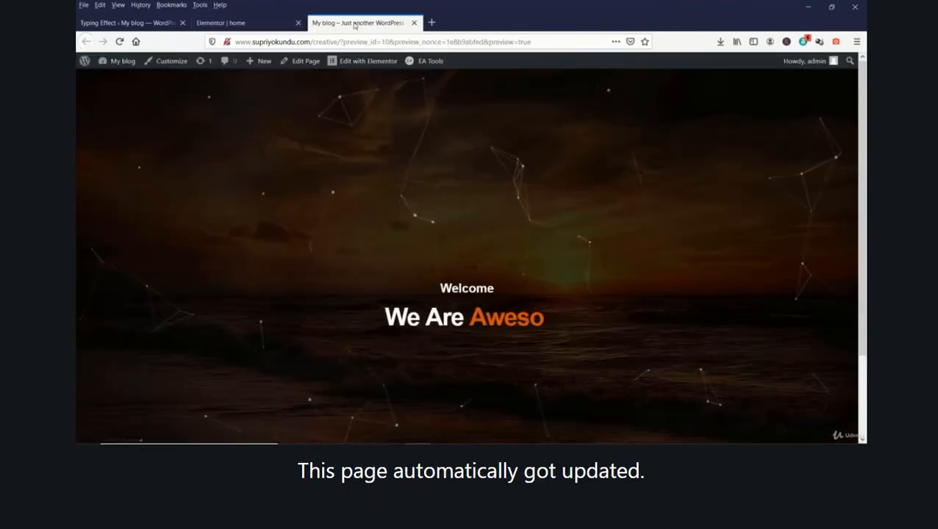
scroll(598, 249, down, 2)
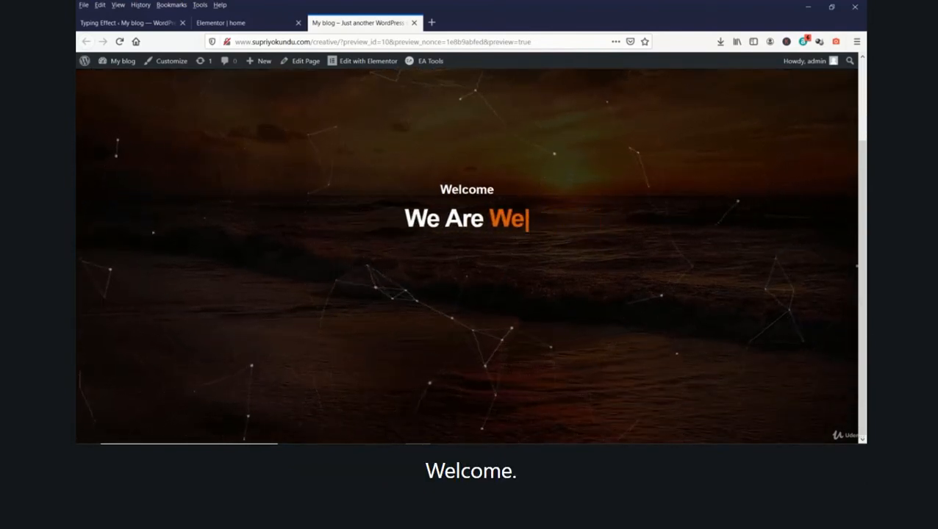
click(221, 23)
click(125, 23)
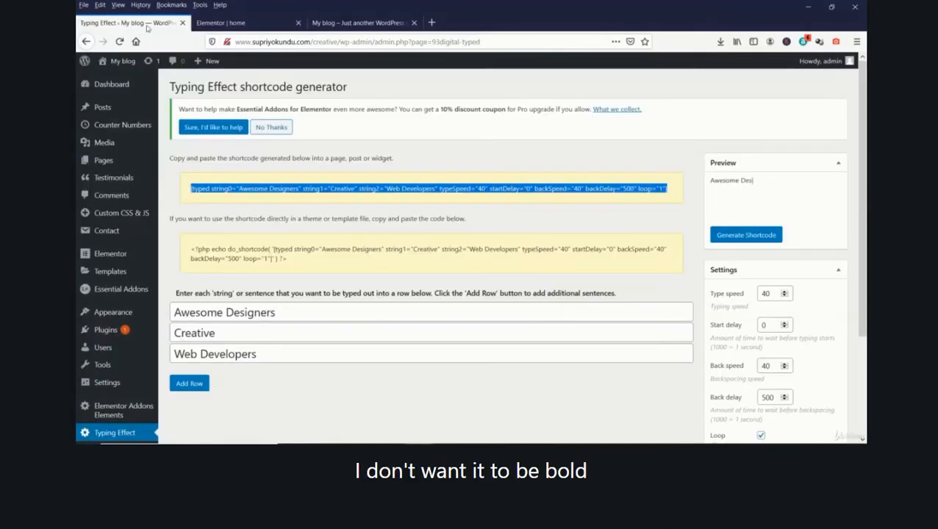
click(253, 24)
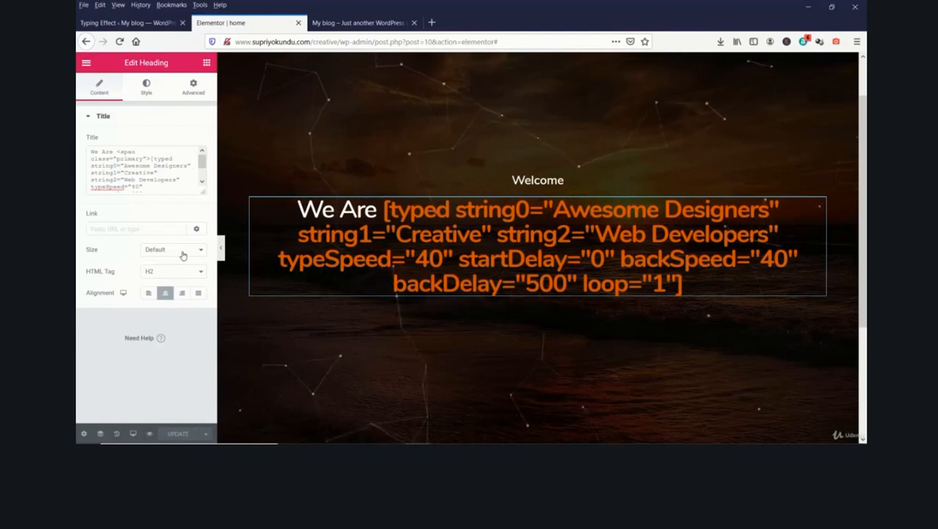
click(345, 23)
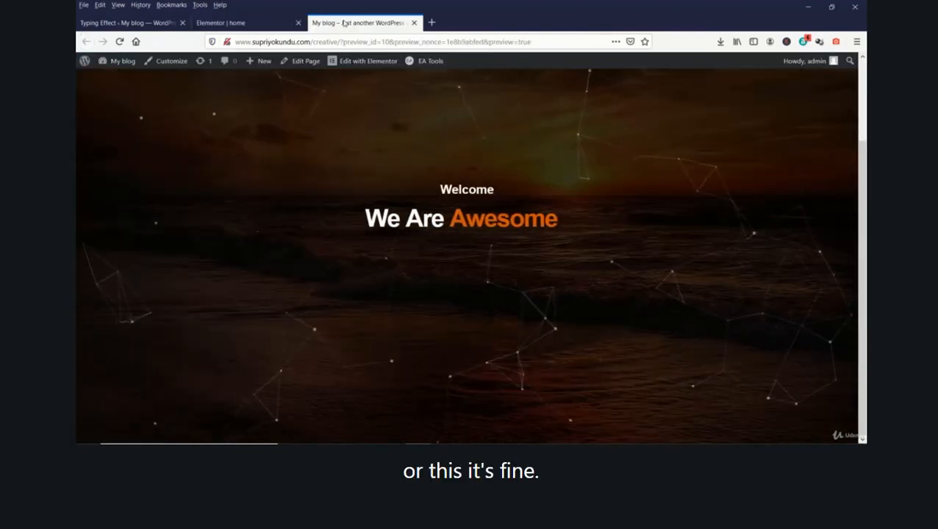
Set the "We Are" heading's HTML tag to div and its size to XL
click(241, 22)
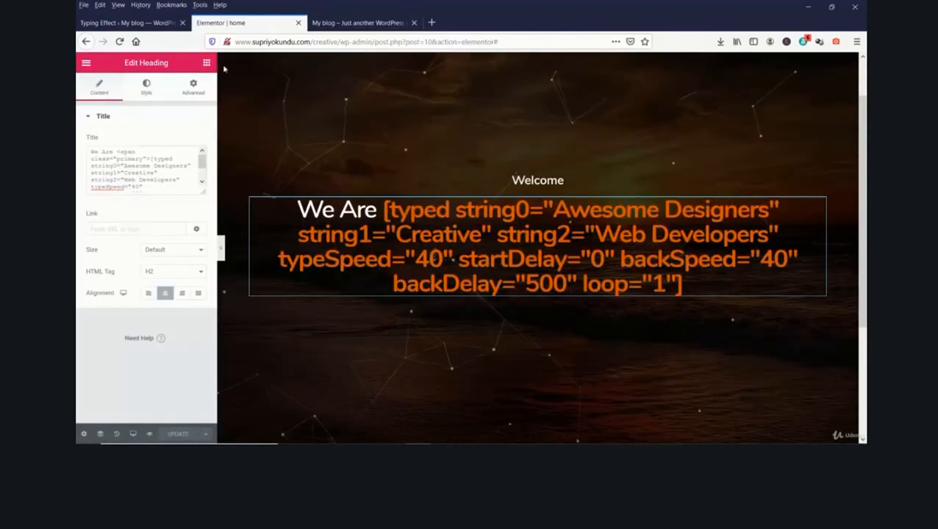
click(150, 272)
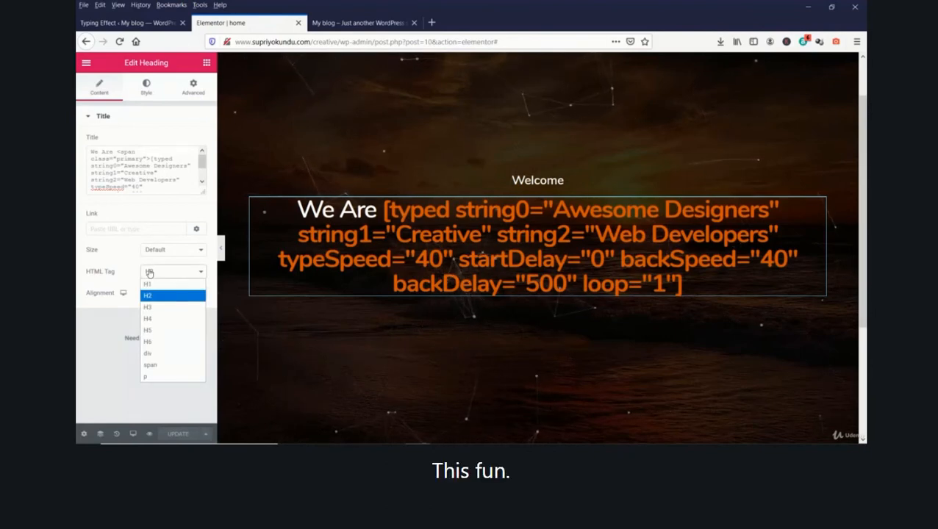
click(168, 355)
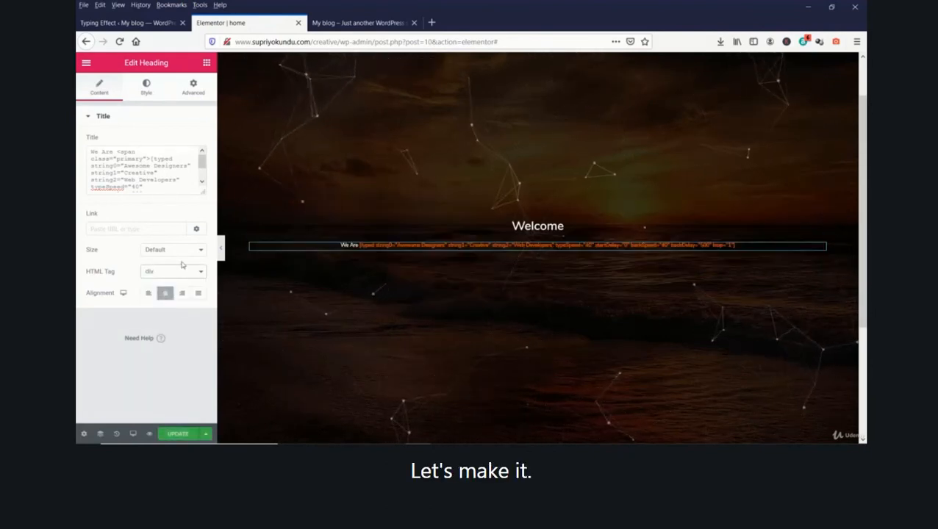
click(168, 251)
click(168, 309)
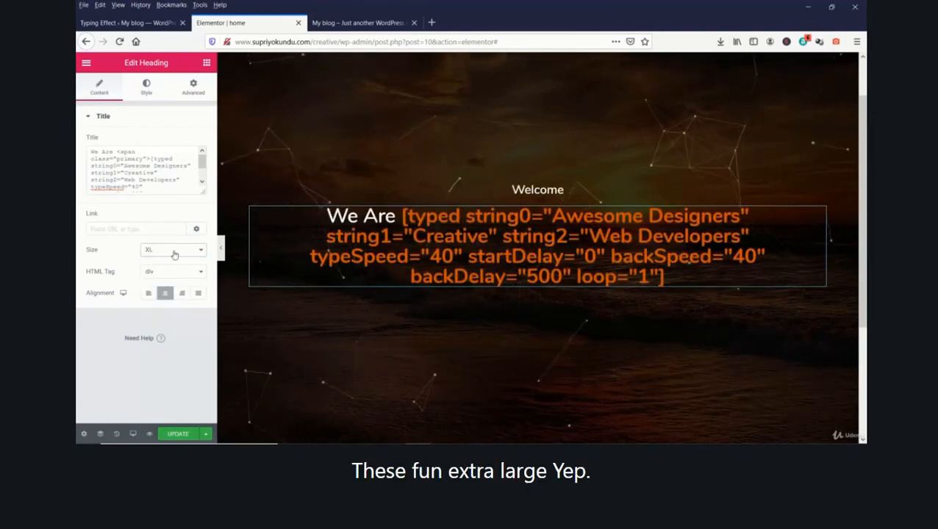
Select the Welcome heading, update the page and check both headings in the page preview
click(538, 189)
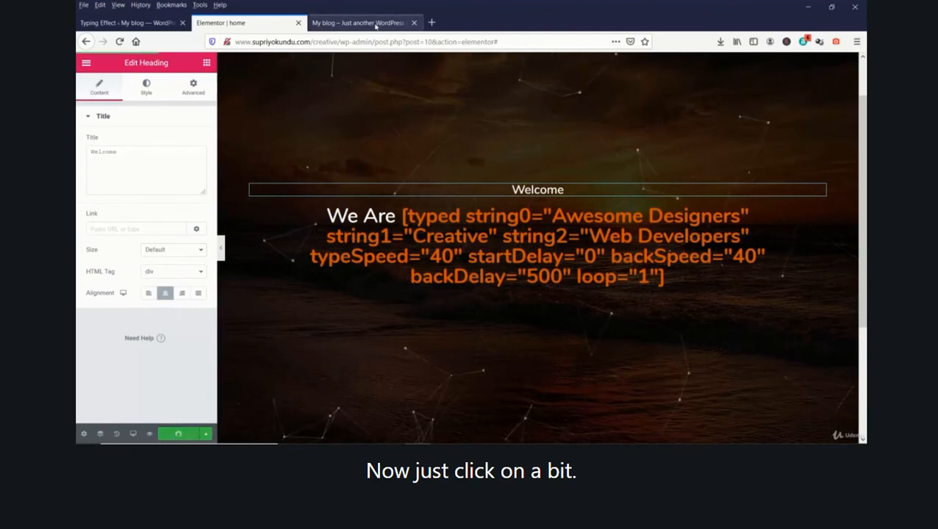
click(375, 24)
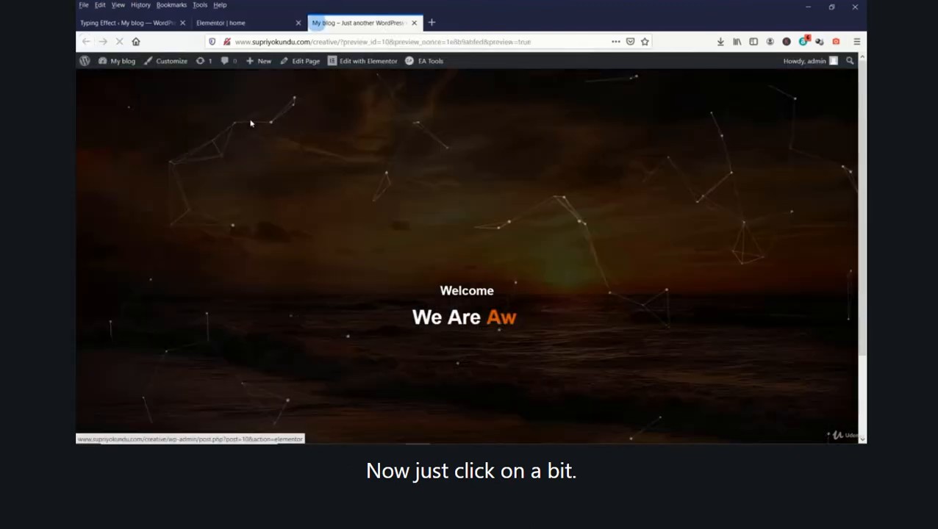
scroll(244, 172, down, 2)
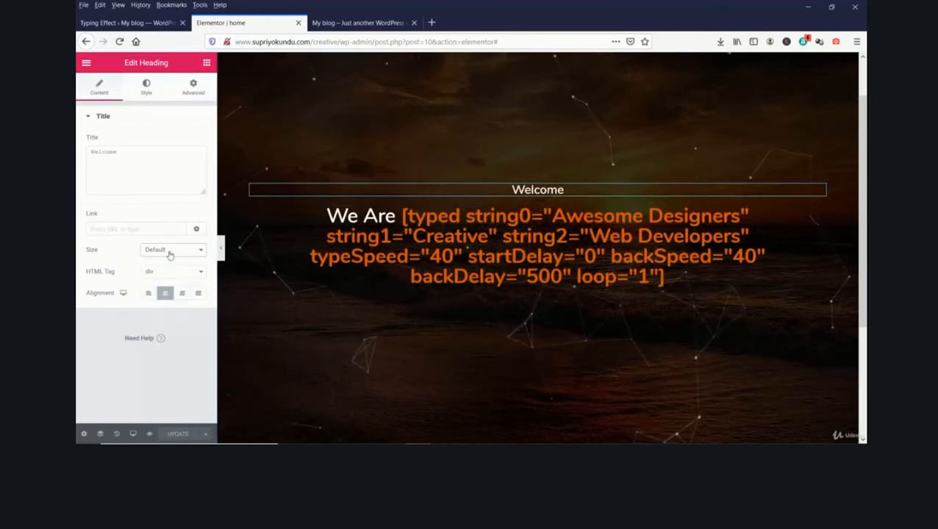
Set the Welcome heading's font weight to 500 and check the updated page in the preview
click(164, 273)
click(164, 274)
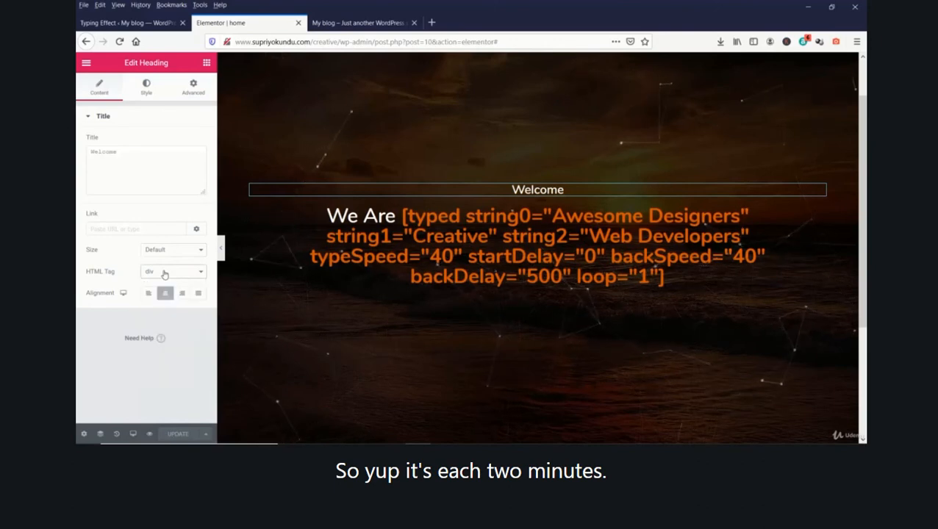
click(146, 86)
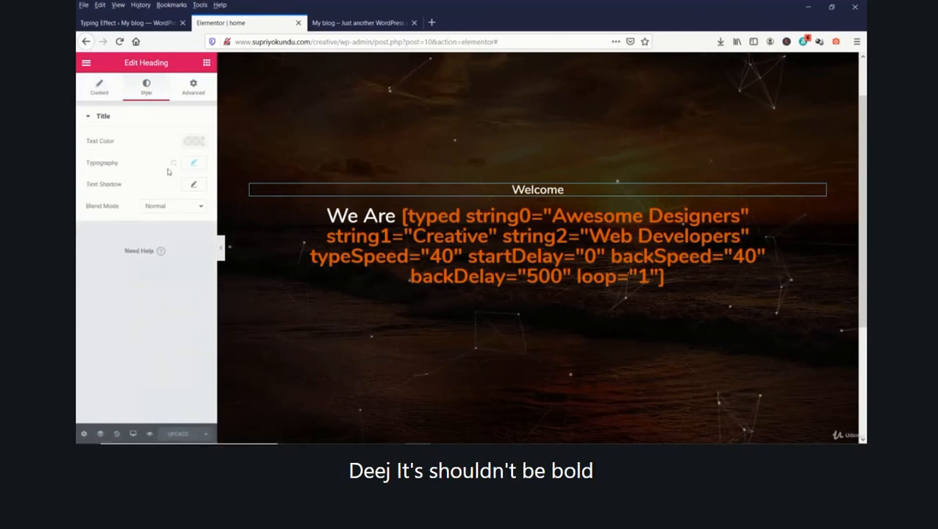
click(195, 164)
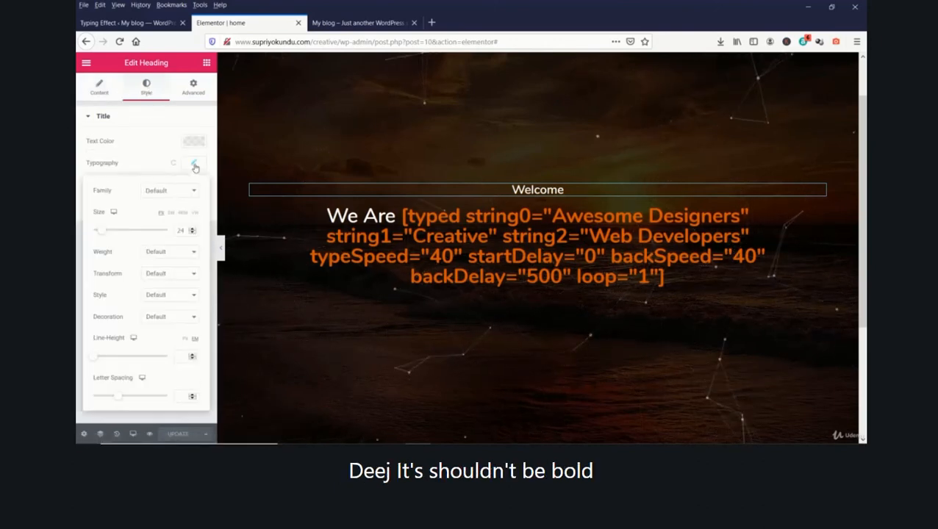
click(172, 253)
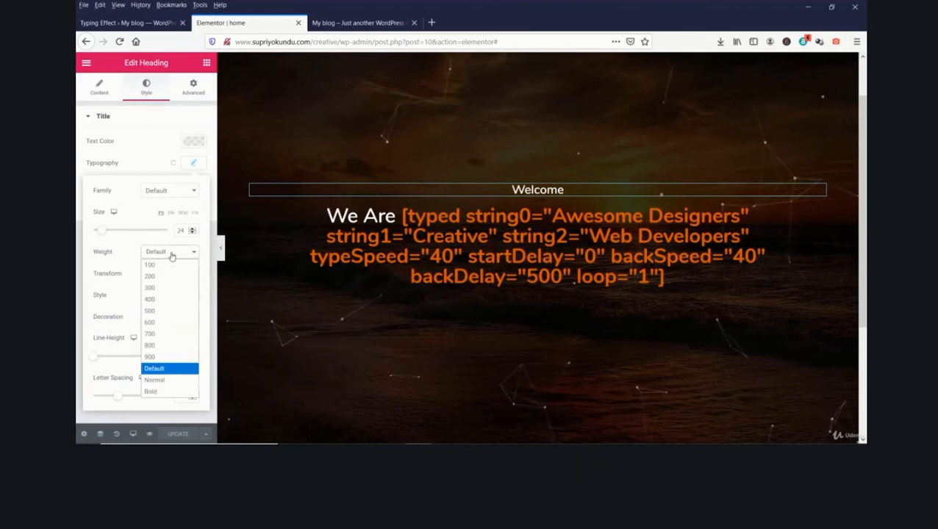
click(165, 313)
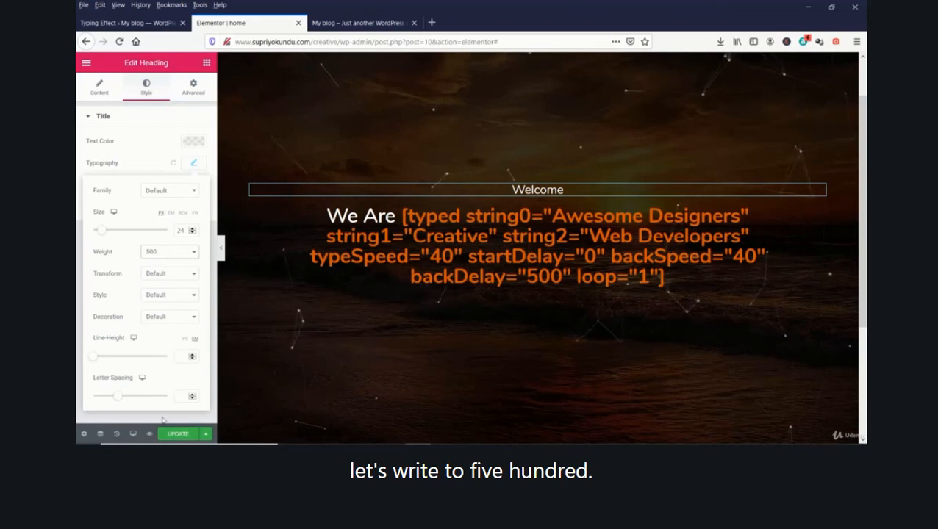
click(177, 436)
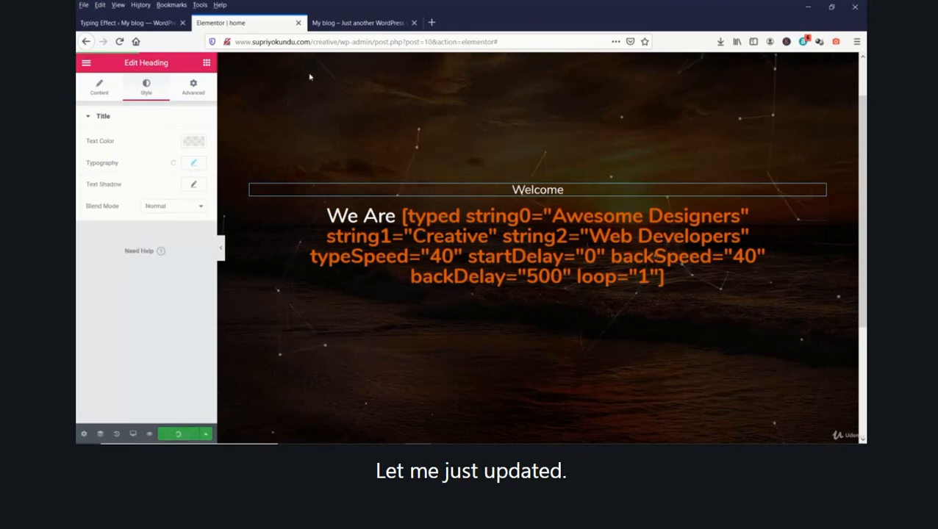
click(364, 25)
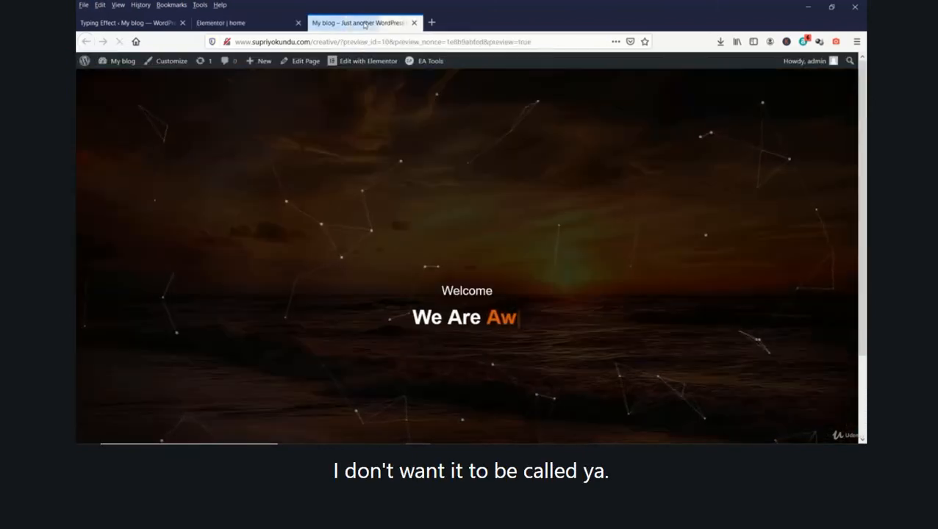
scroll(242, 207, down, 2)
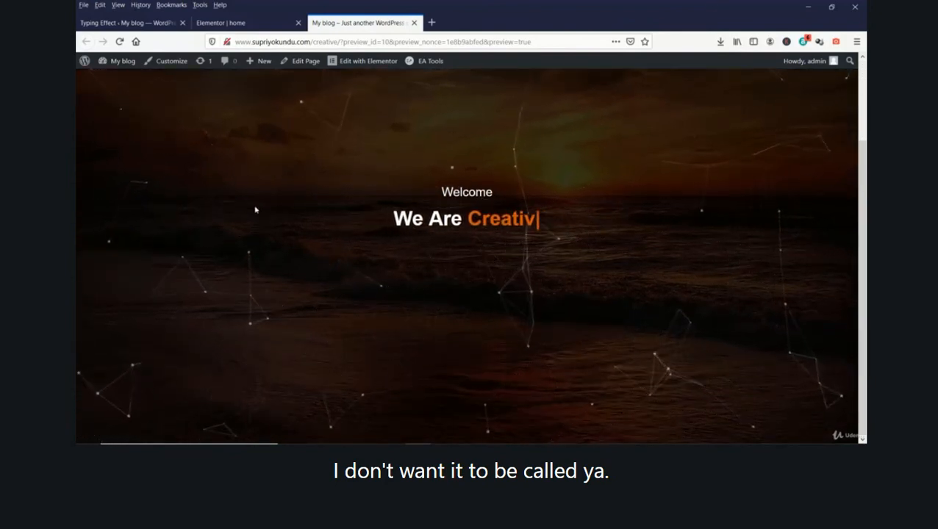
Set the "We Are" typing heading's font weight to 500
click(222, 23)
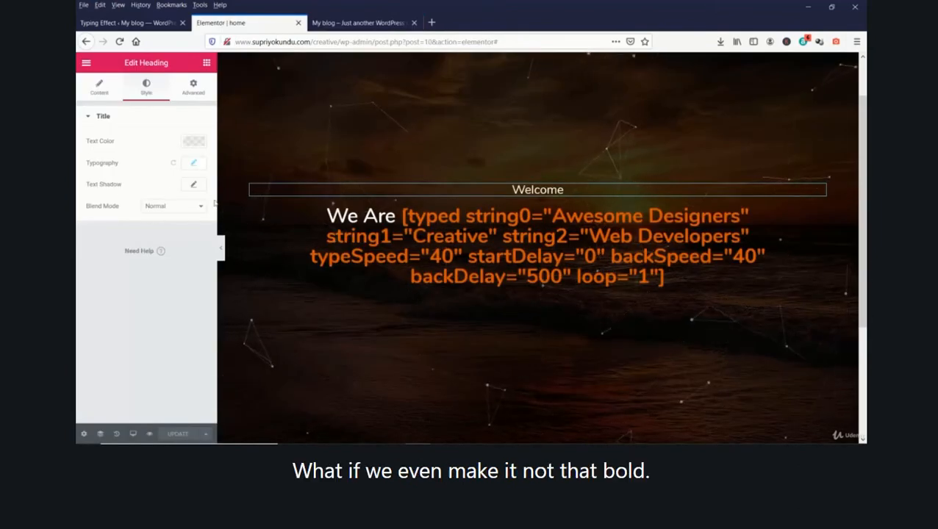
click(315, 239)
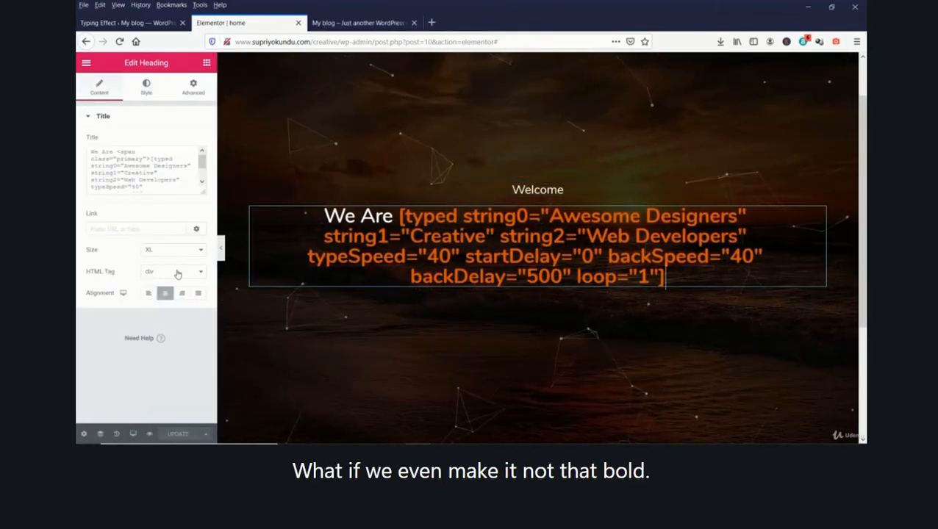
click(146, 87)
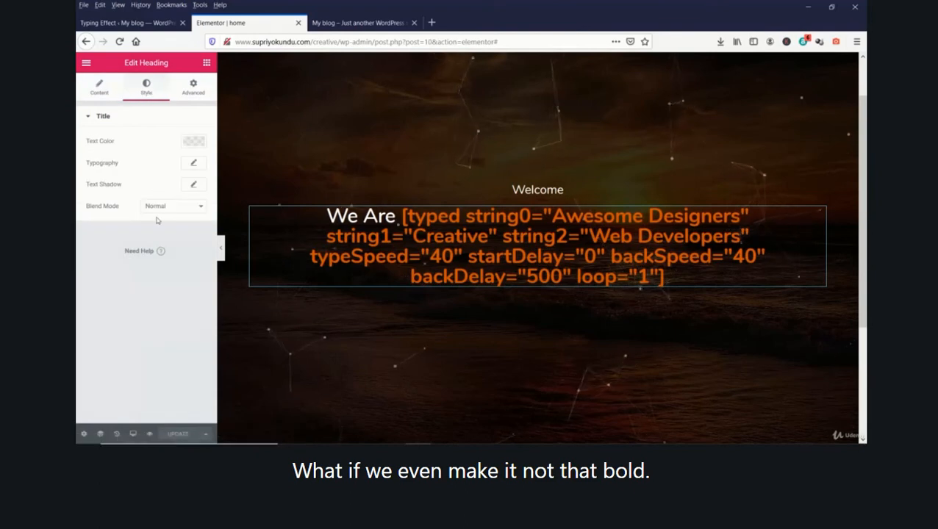
click(193, 165)
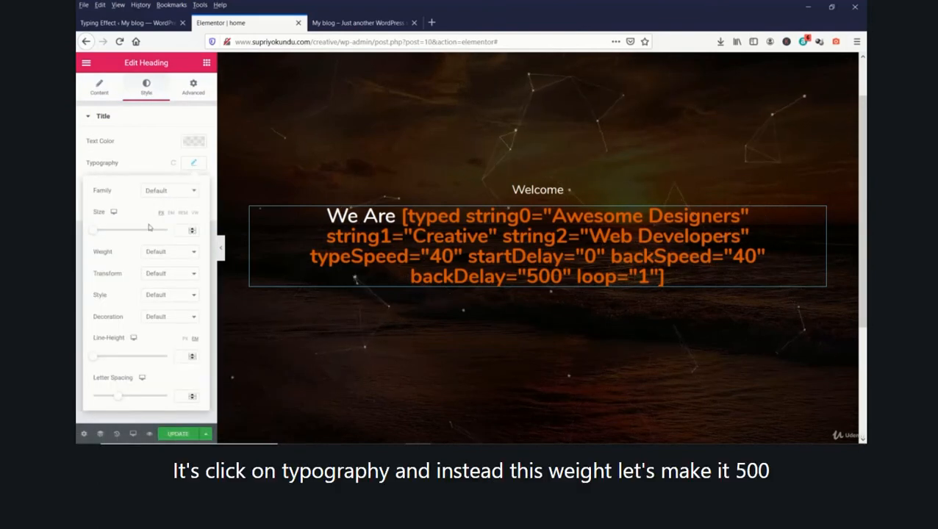
click(171, 252)
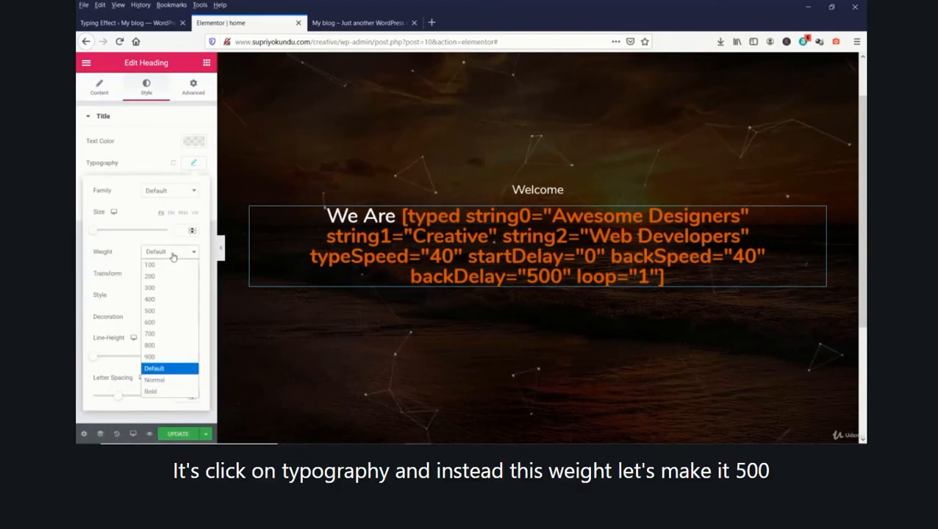
click(166, 312)
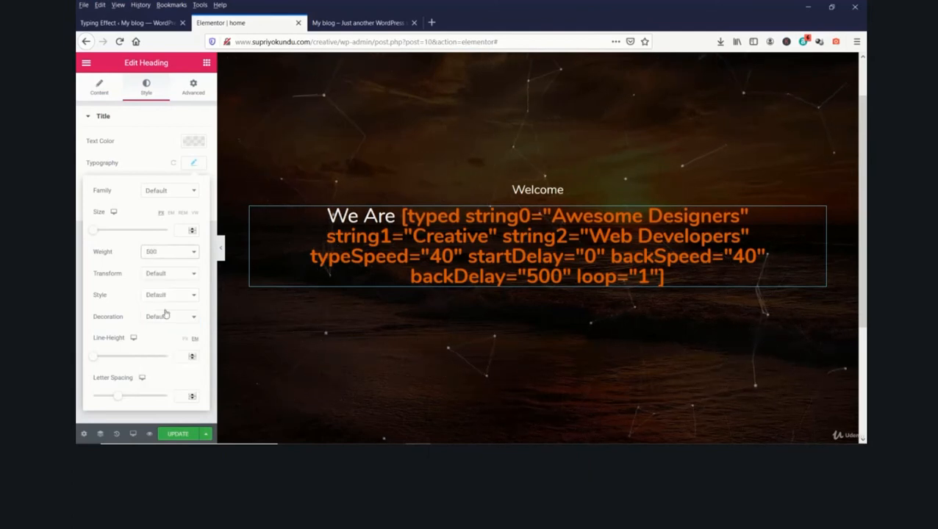
Update the page and check the lighter "We Are" heading in the page preview
click(178, 435)
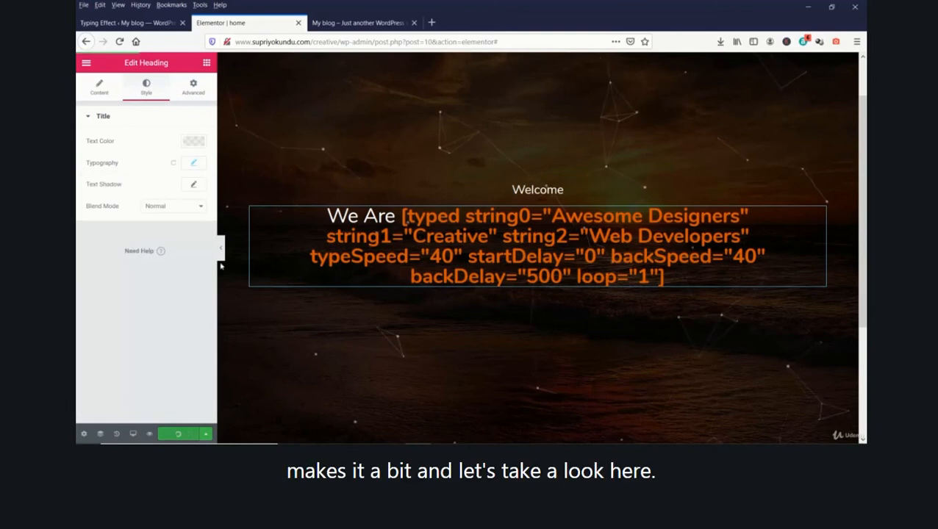
click(357, 23)
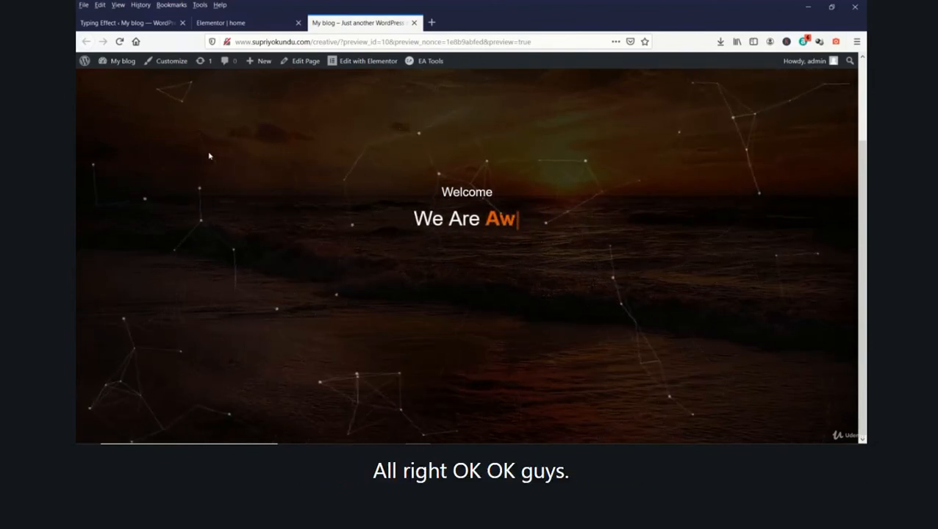
scroll(209, 156, up, 1)
scroll(209, 156, down, 1)
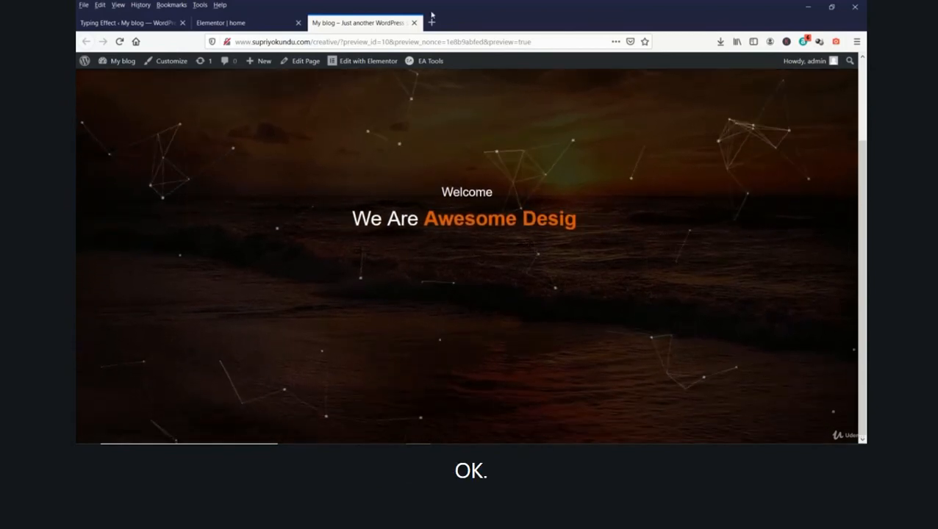
Open lipsum.com in a new browser tab and copy the sentence from "The point of using Lorem Ipsum" to "readable English"
click(431, 23)
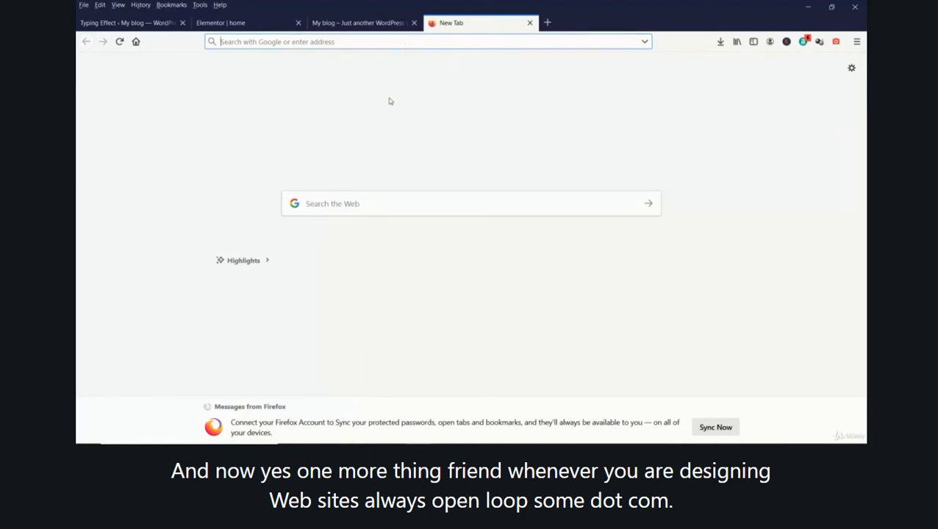
text(lipsum.com)
key(Return)
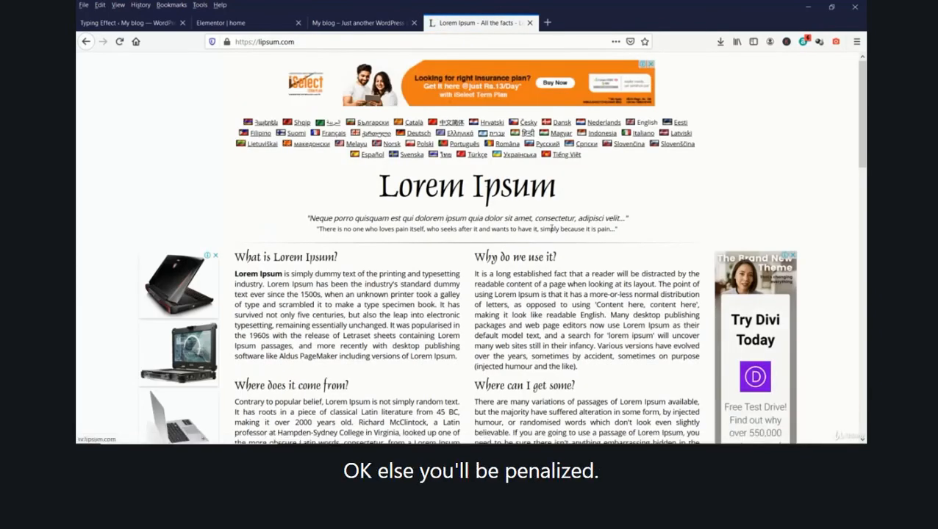
scroll(550, 229, down, 3)
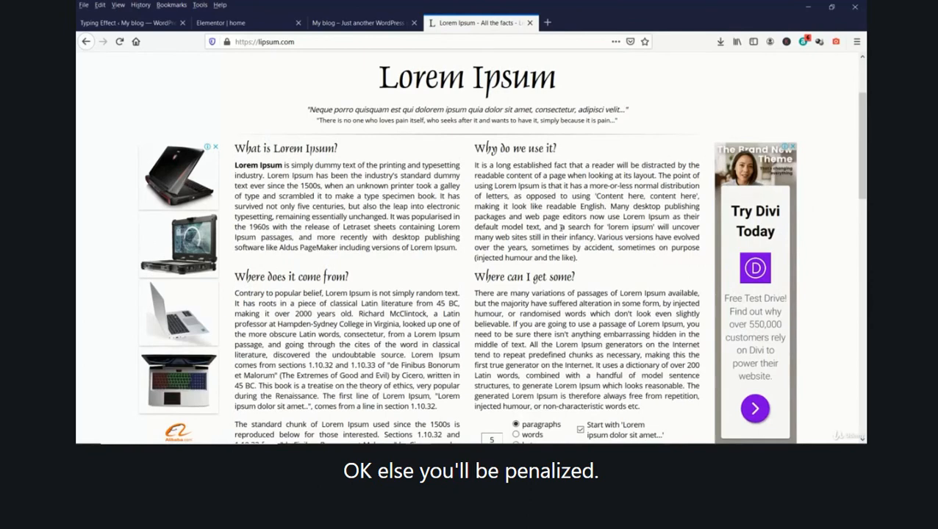
scroll(561, 228, down, 1)
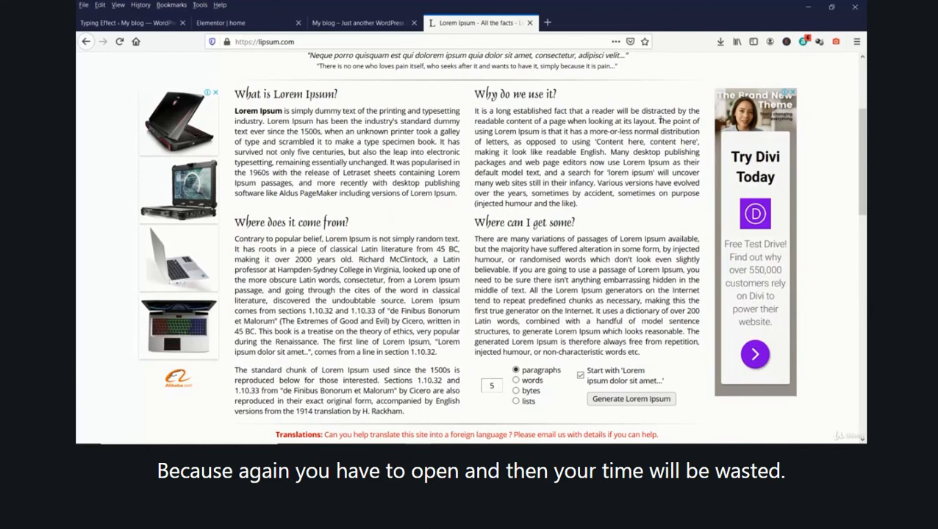
drag(659, 121, 607, 151)
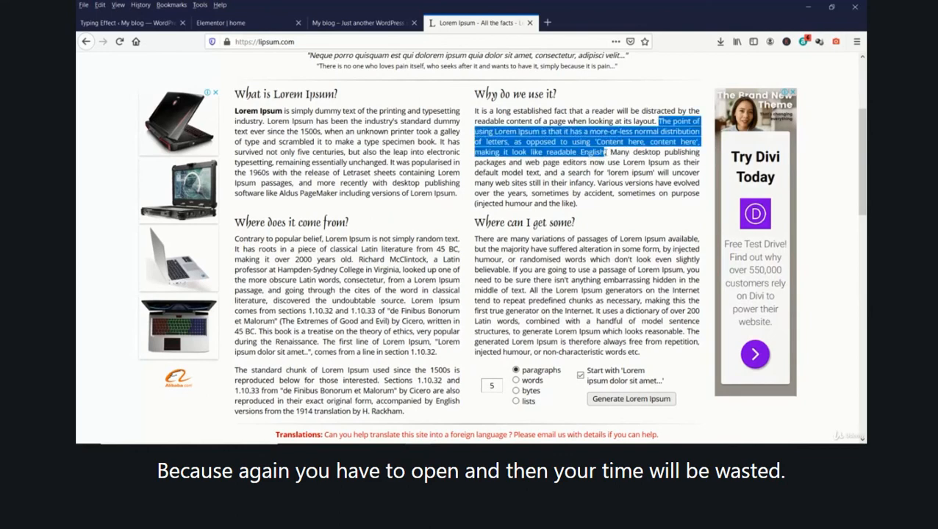
right_click(623, 131)
click(647, 138)
Add a Text Editor widget below the typing heading in Elementor and replace its placeholder text with the copied Lorem Ipsum sentence
click(332, 23)
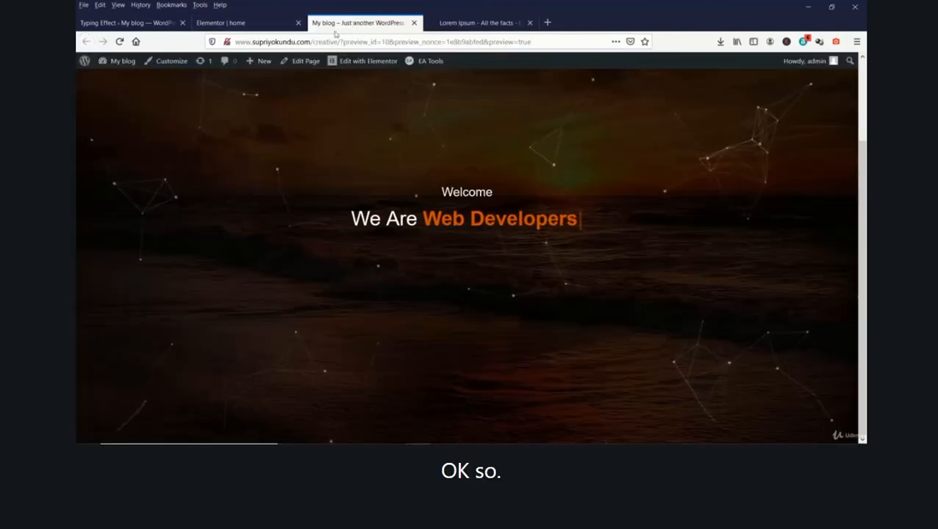
click(241, 24)
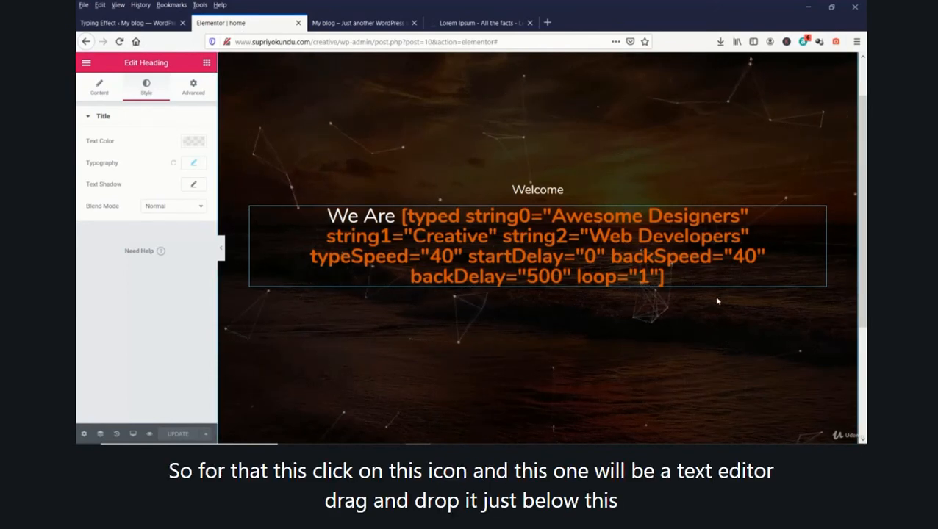
click(206, 64)
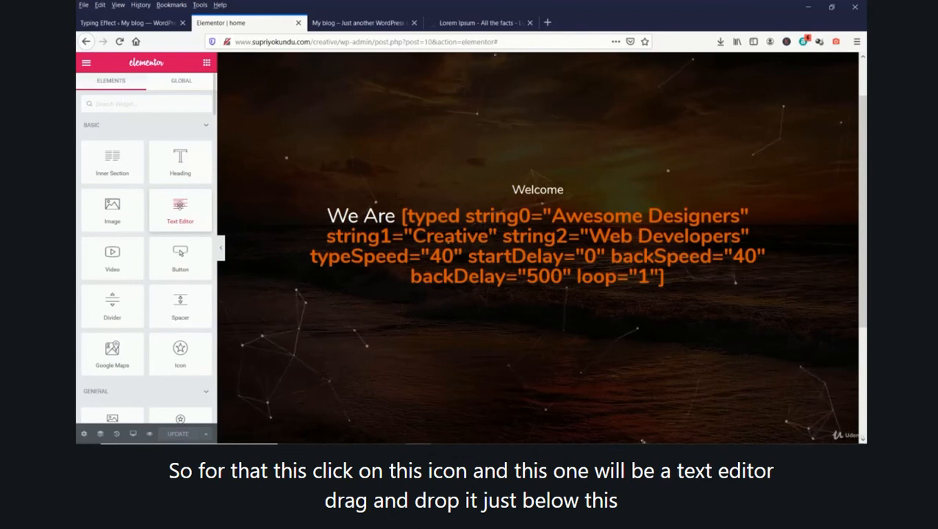
drag(180, 213, 553, 289)
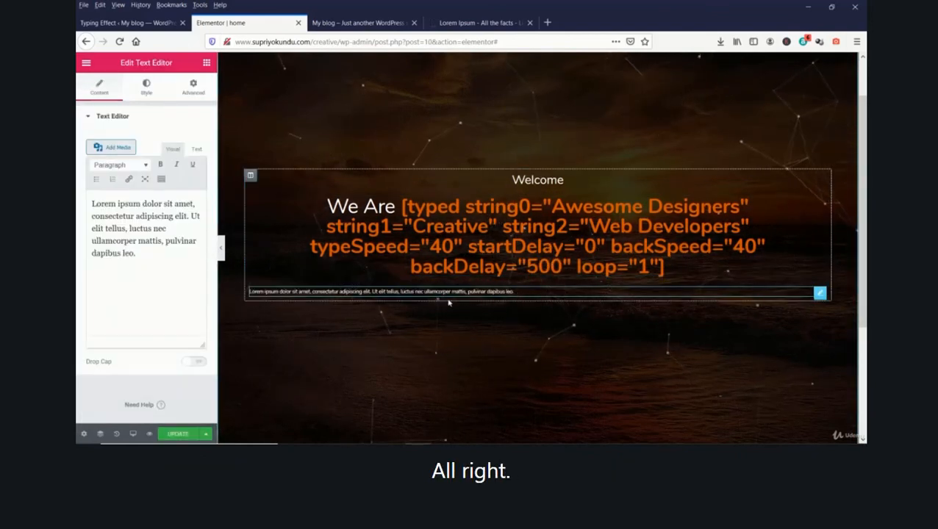
drag(155, 252, 82, 188)
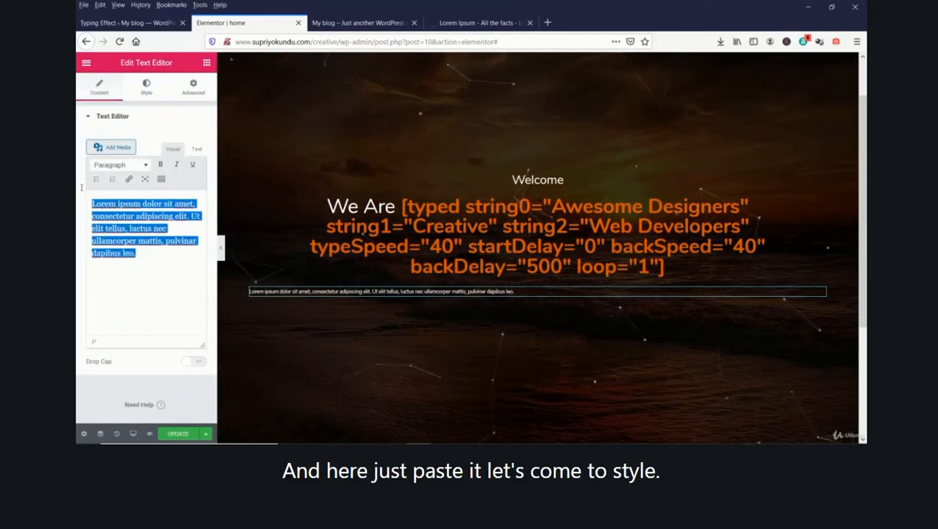
key(ctrl+v)
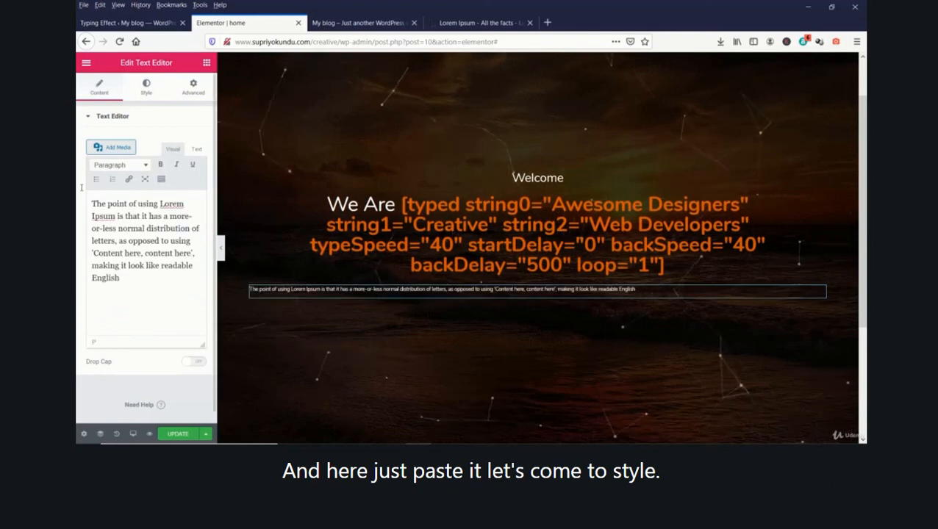
Centre the paragraph below the typing heading and set its font size to 16 px
click(144, 87)
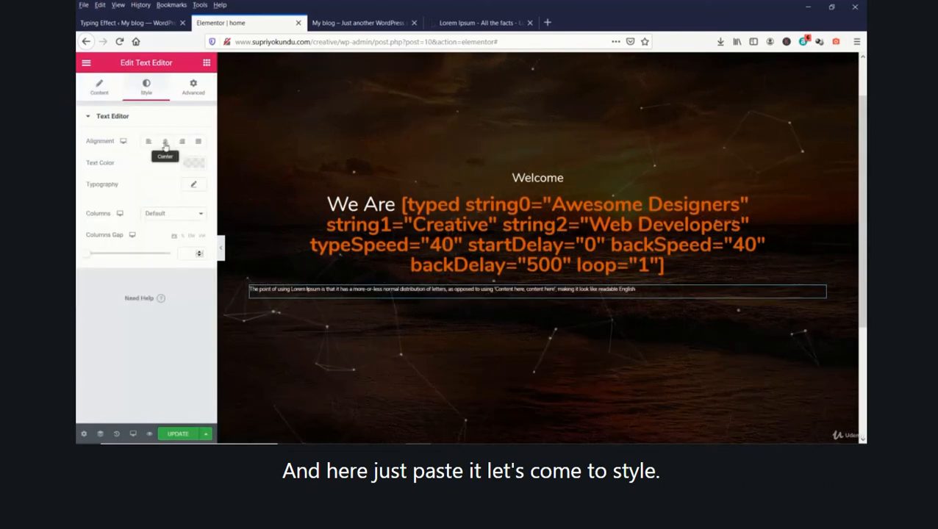
click(164, 144)
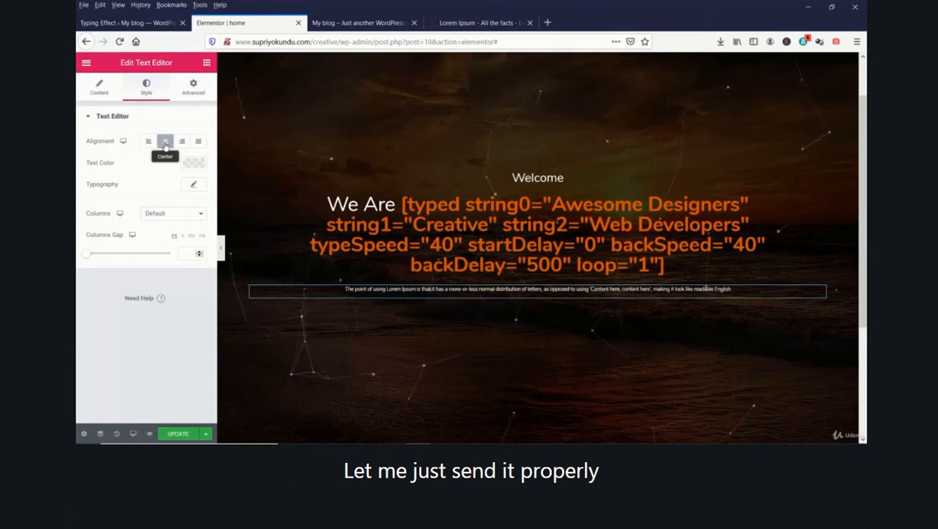
click(98, 88)
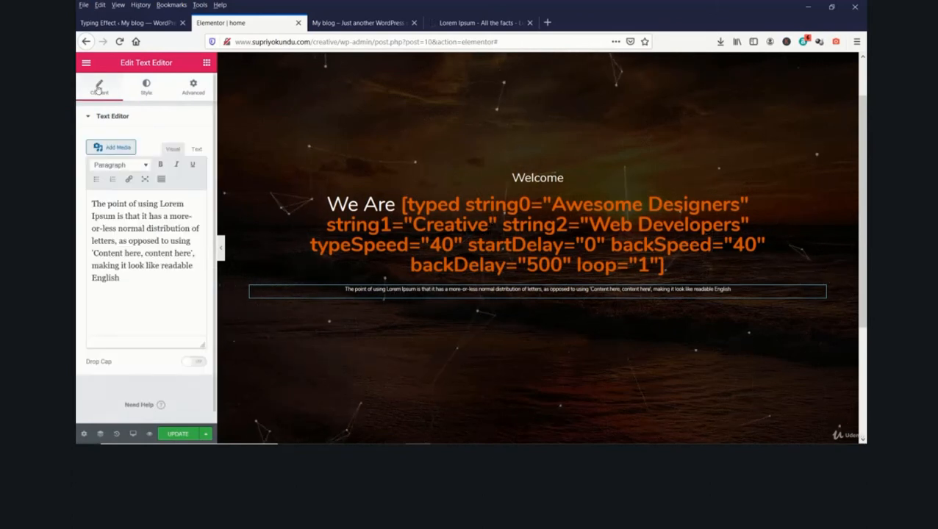
click(159, 98)
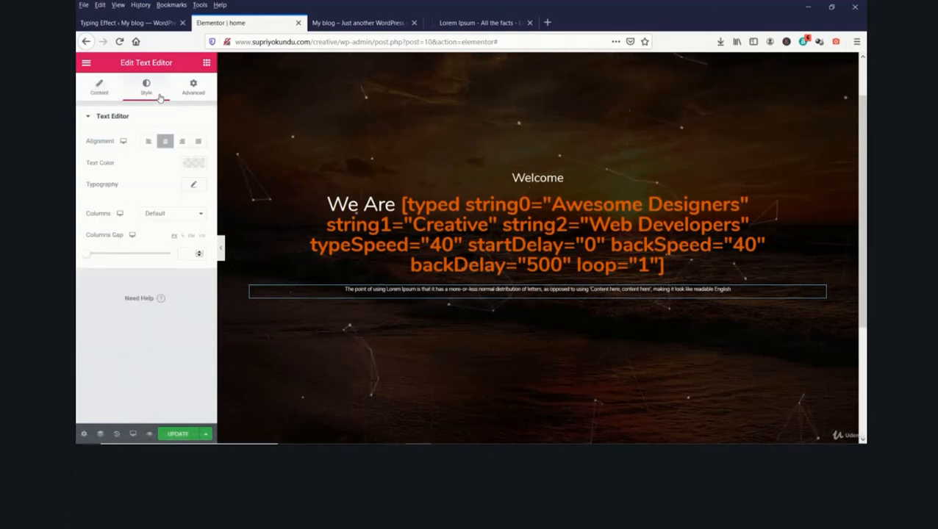
click(192, 188)
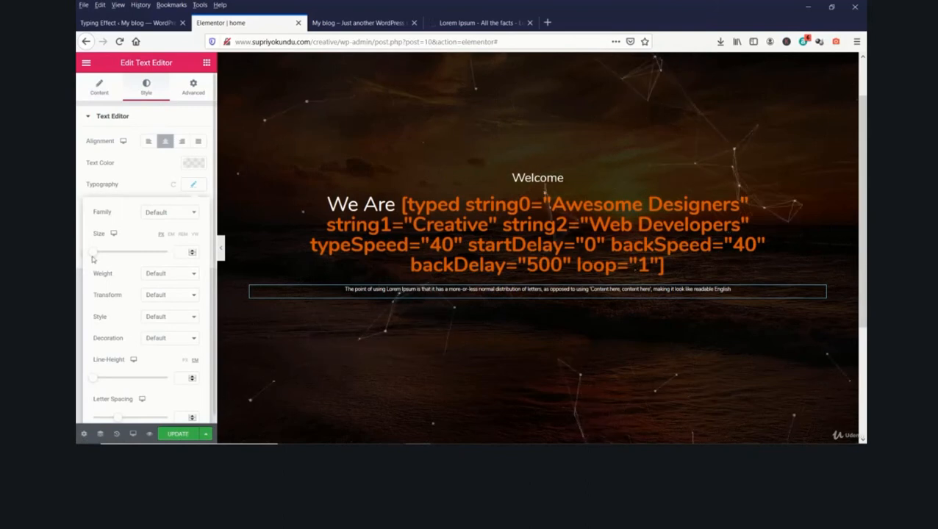
drag(93, 252, 100, 258)
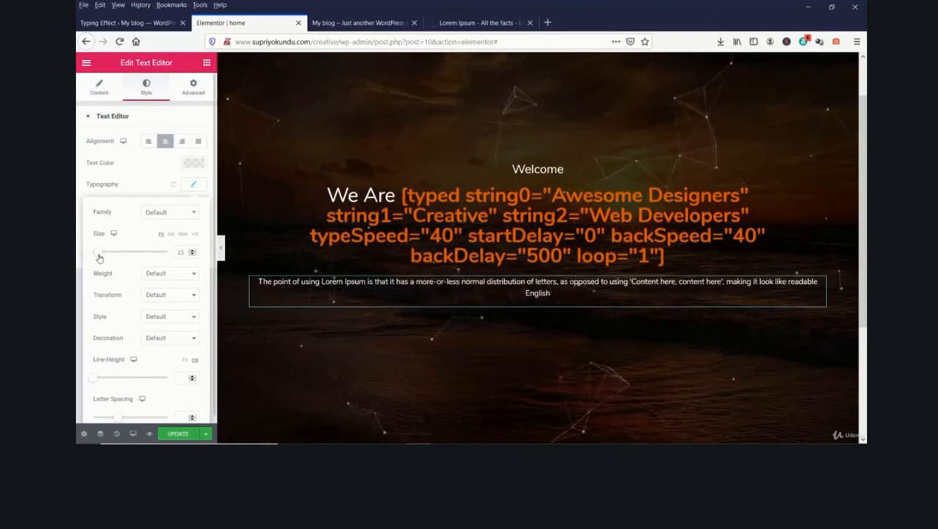
drag(100, 258, 101, 258)
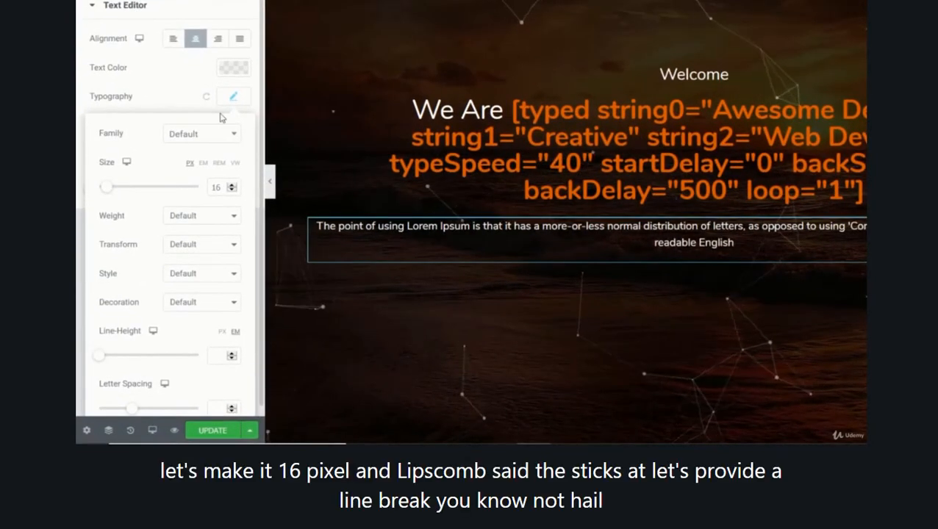
Switch the paragraph's content to its HTML source and insert a <br> line break after "of letters,"
click(107, 1)
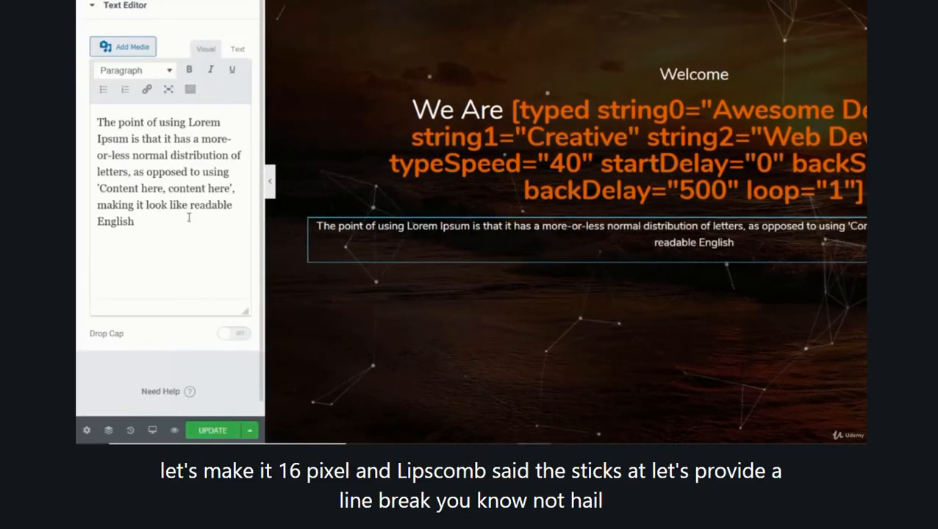
click(237, 48)
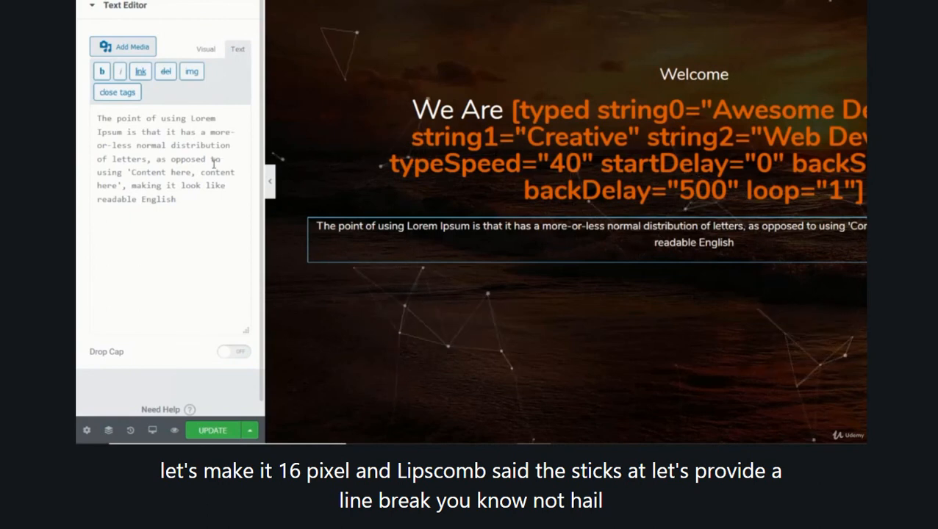
click(156, 160)
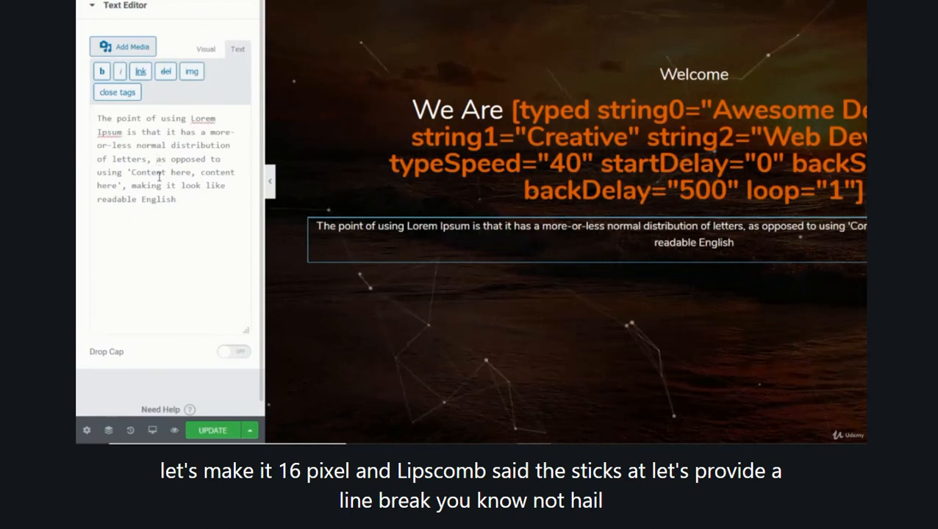
text(<br>)
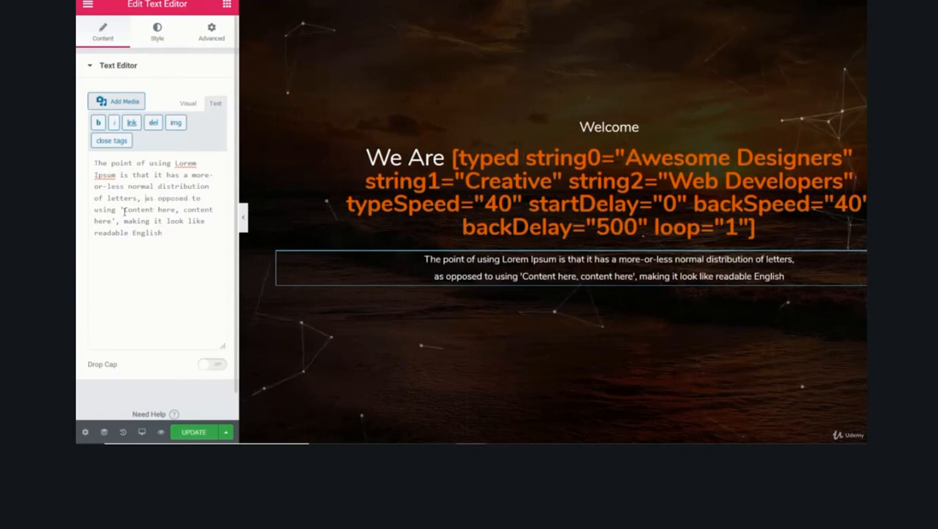
Move the paragraph's <br> line break to just before 'Content here, content here', update the page and check it in the preview
click(120, 210)
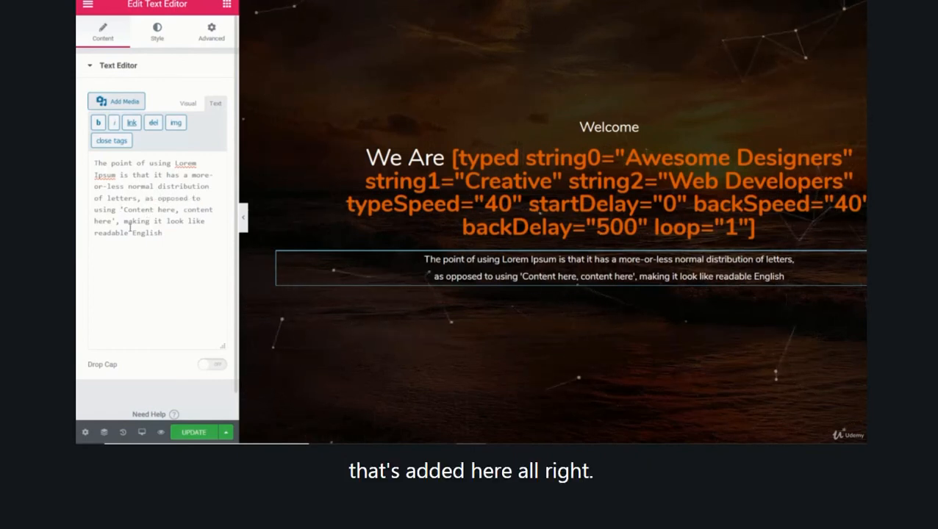
text(<br>)
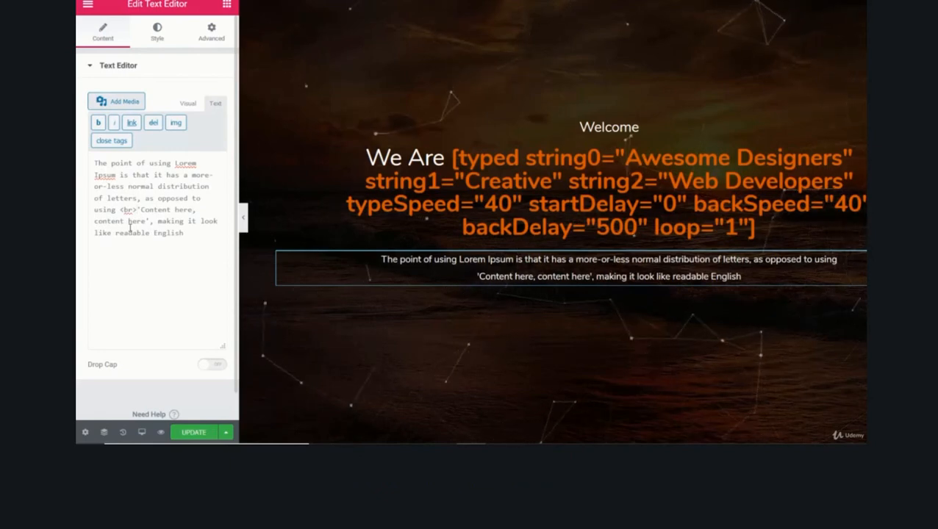
click(193, 433)
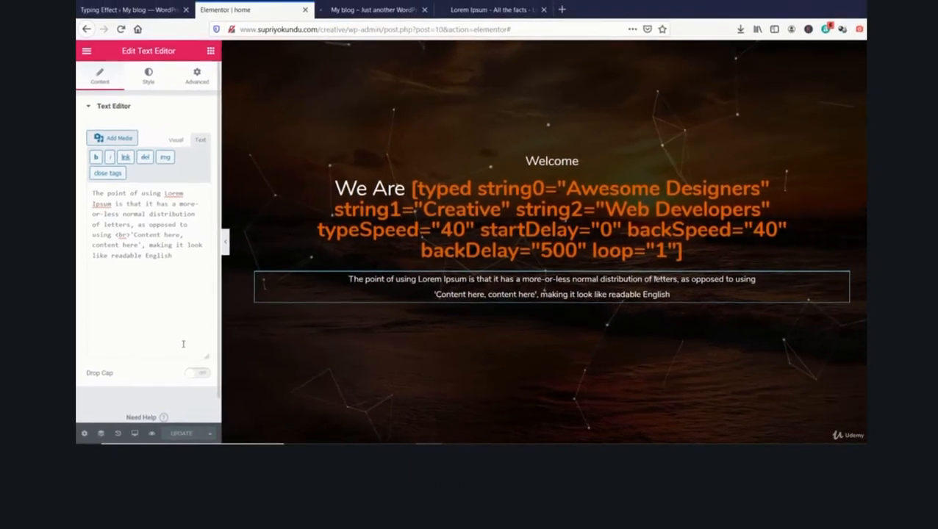
click(358, 24)
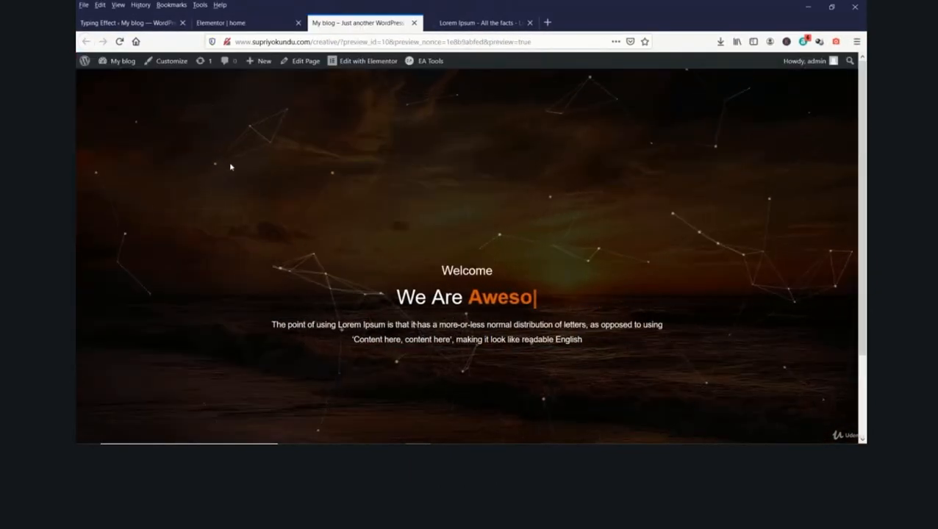
Reduce the intro paragraph's font size to 14 px, update the page and check it in the preview
scroll(229, 161, down, 2)
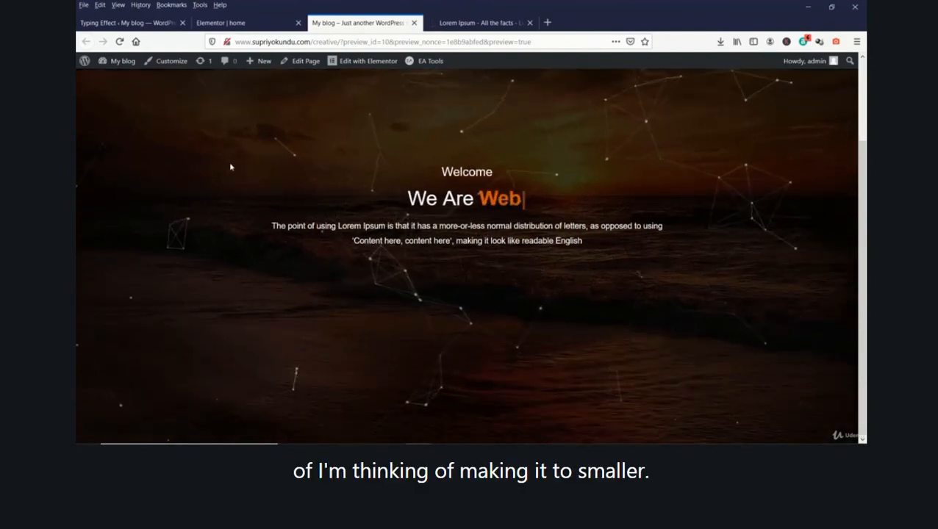
scroll(230, 167, up, 1)
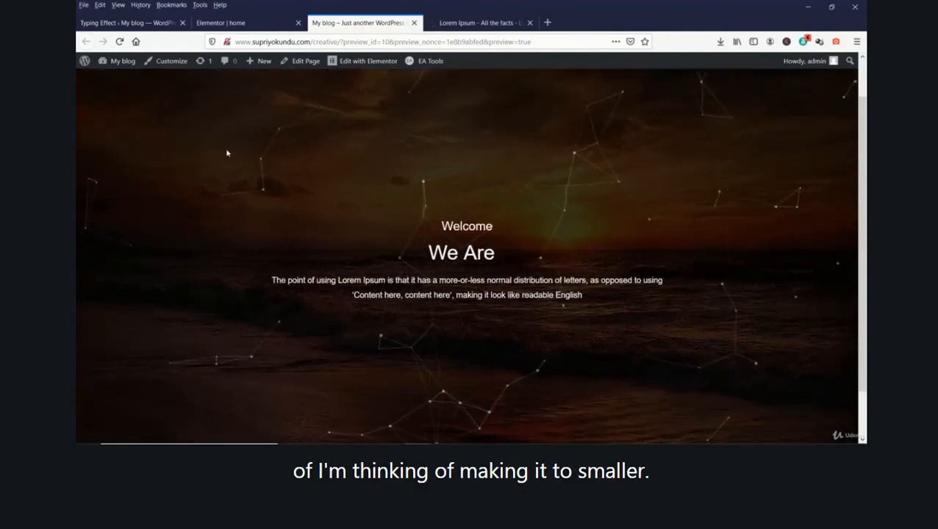
click(237, 28)
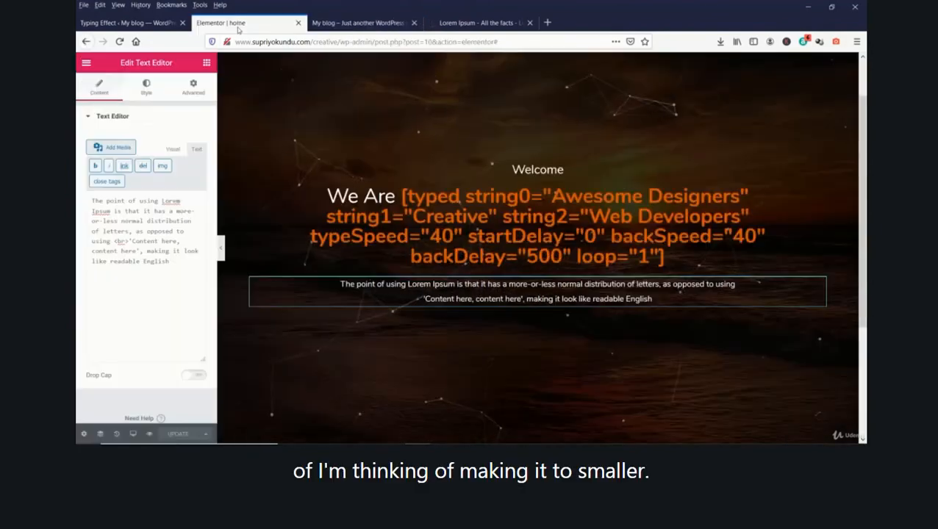
click(148, 90)
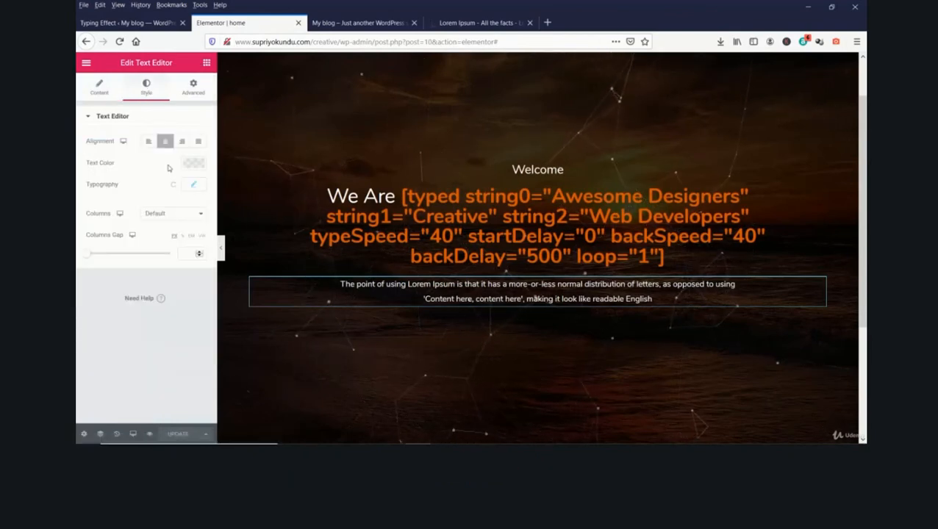
click(192, 186)
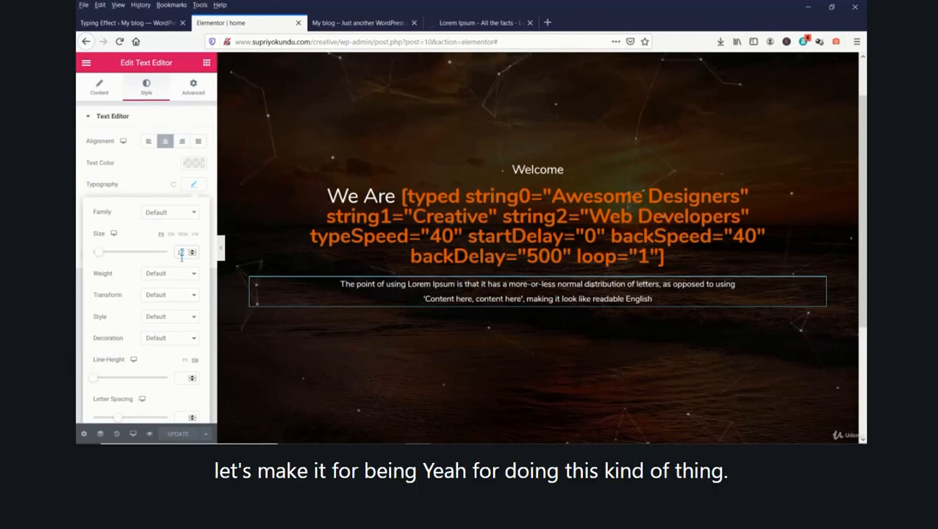
text(4)
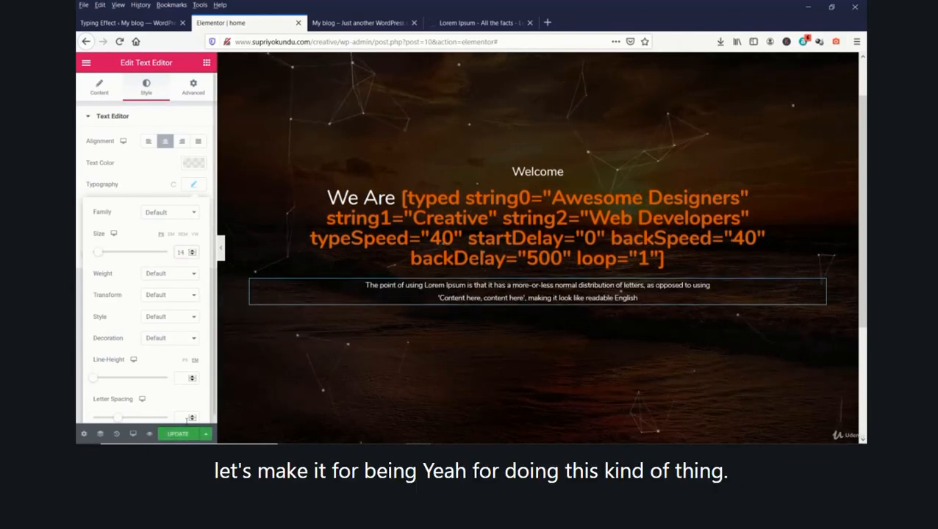
click(178, 435)
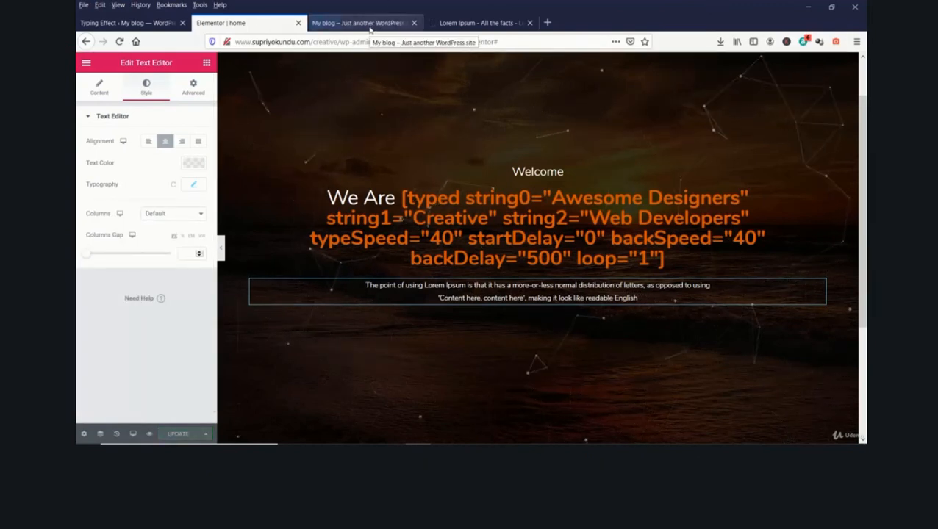
click(370, 26)
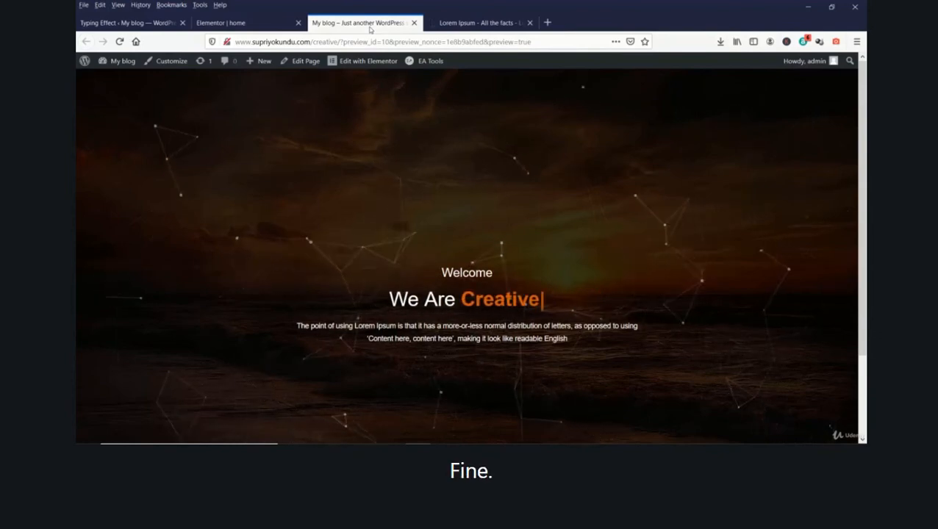
Add a Button widget below the intro paragraph in the Elementor editor and centre it
click(221, 25)
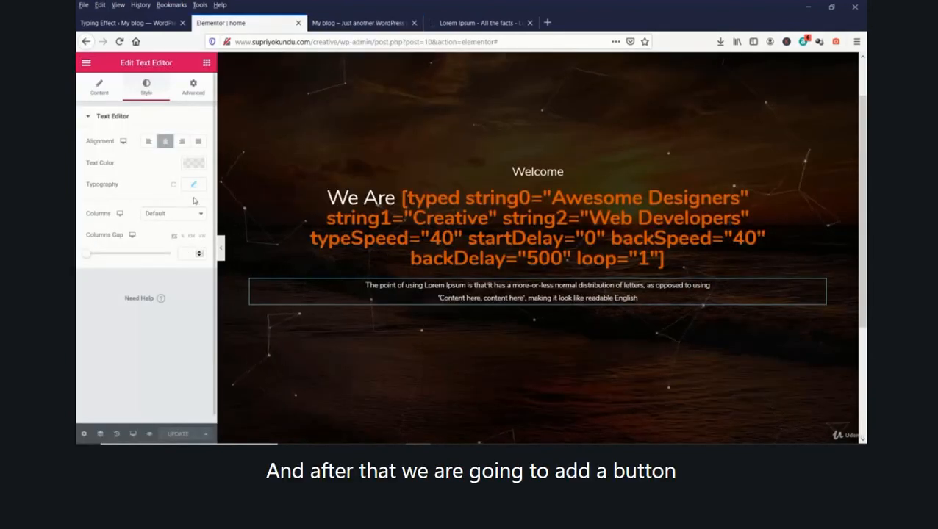
click(206, 63)
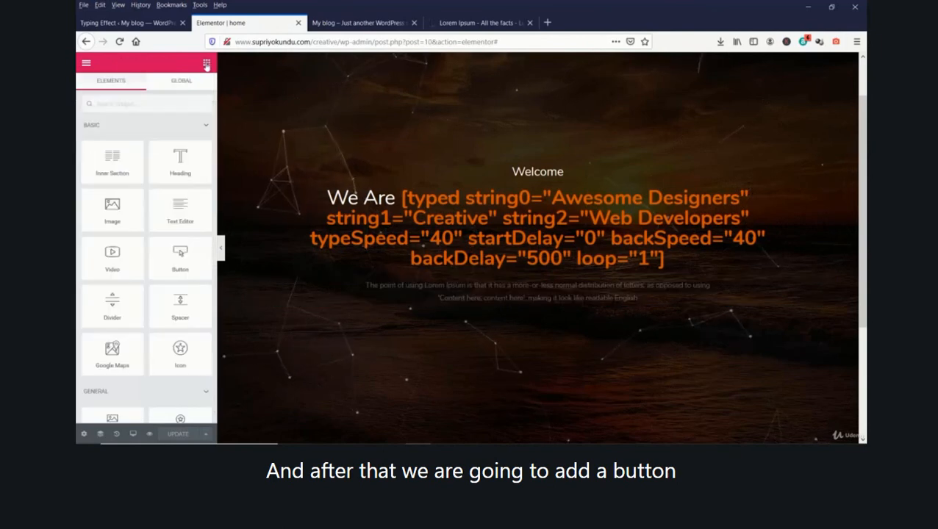
drag(180, 257, 538, 307)
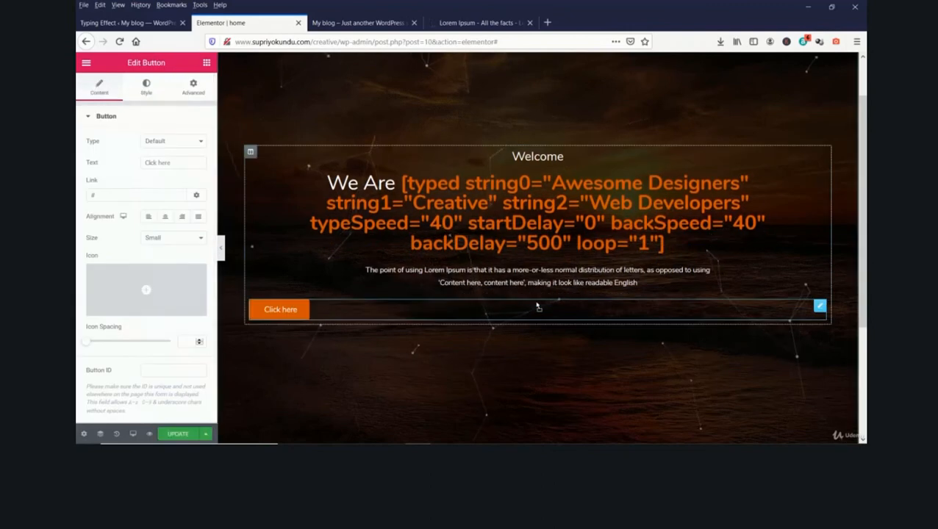
click(166, 219)
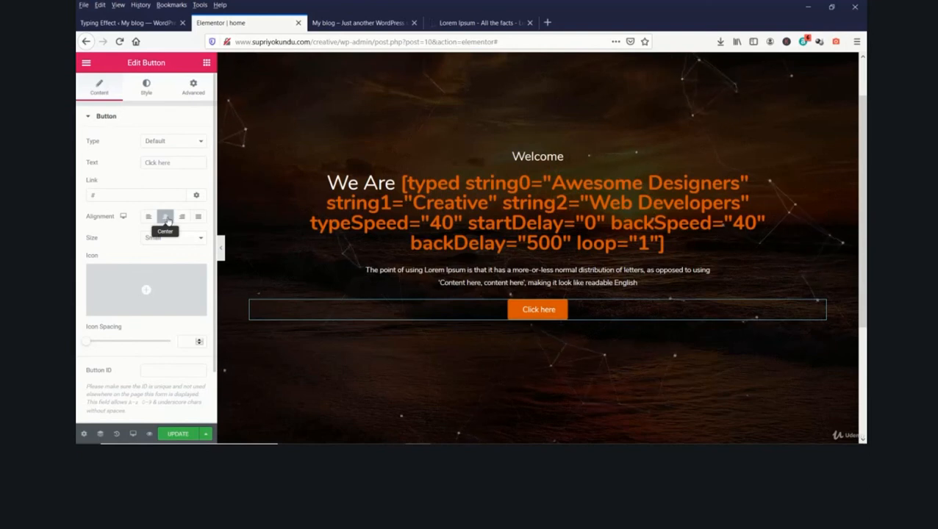
Set the button's text typography to size 18 px and weight Bold
click(146, 86)
click(194, 141)
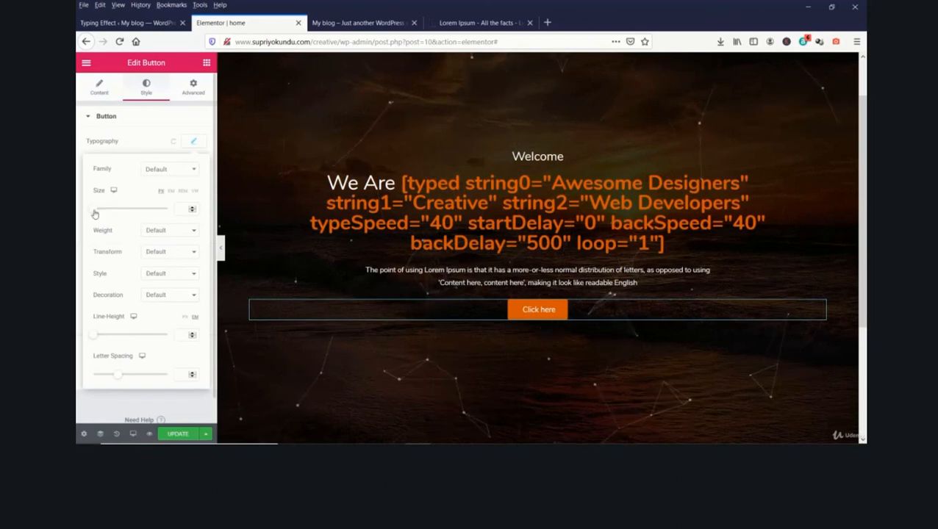
drag(94, 213, 101, 213)
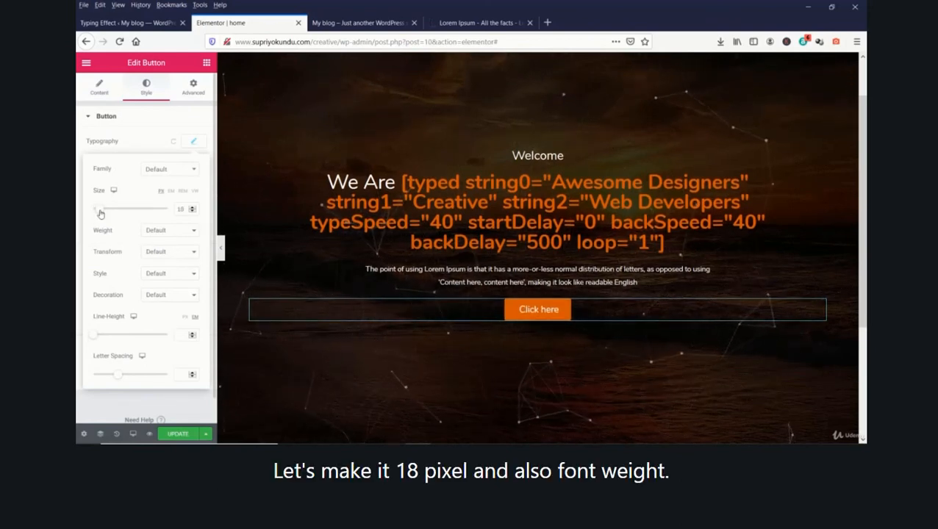
click(172, 231)
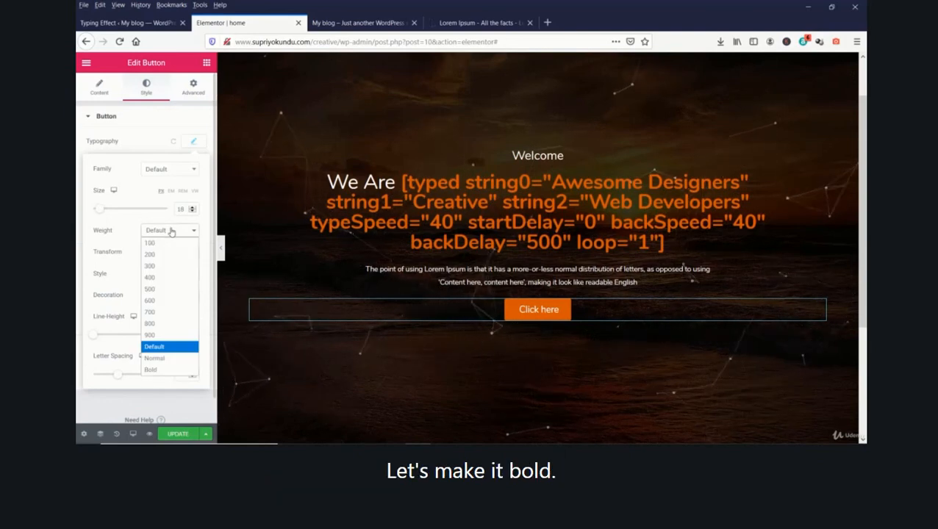
click(169, 369)
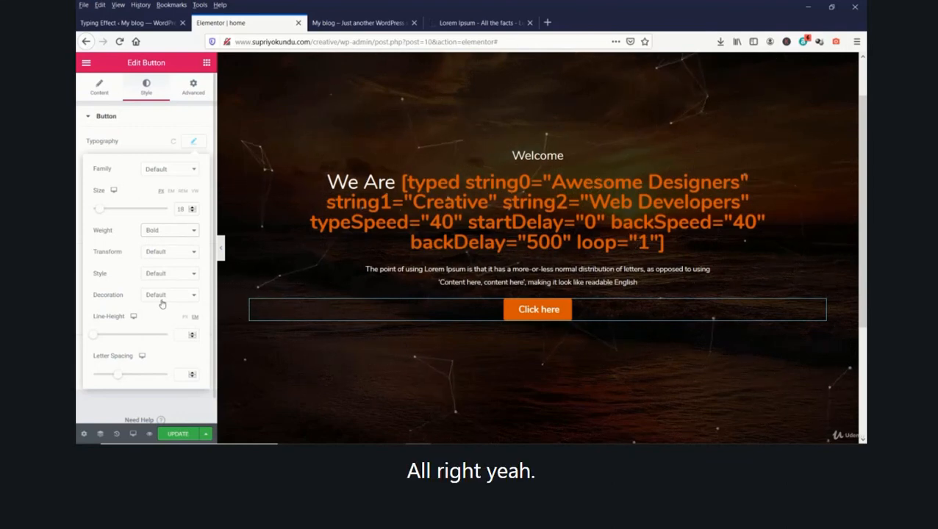
Replace the button's label with "Contact Us" and update the page
click(108, 92)
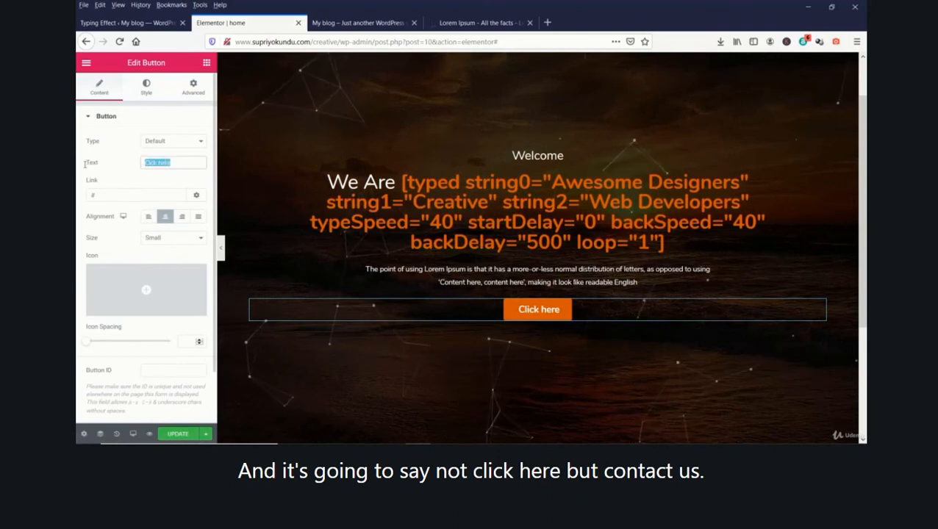
text(C)
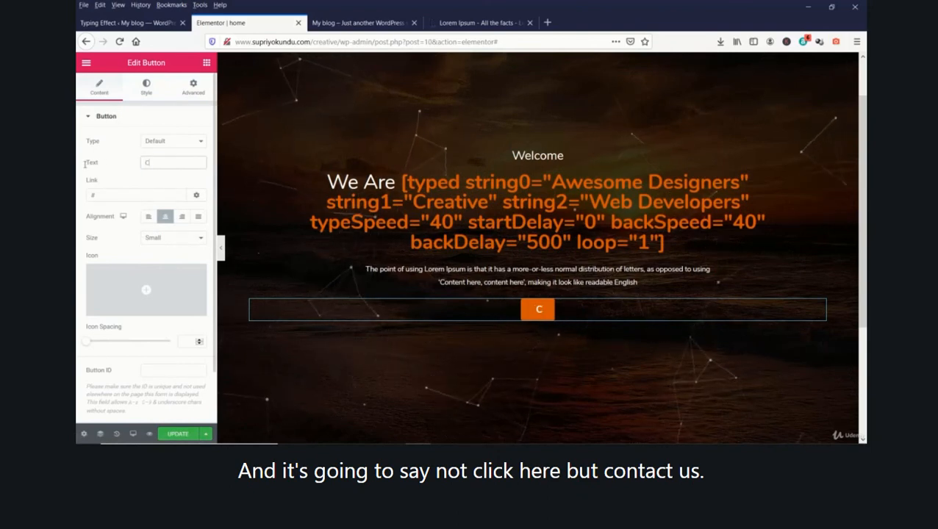
text(ontact Us)
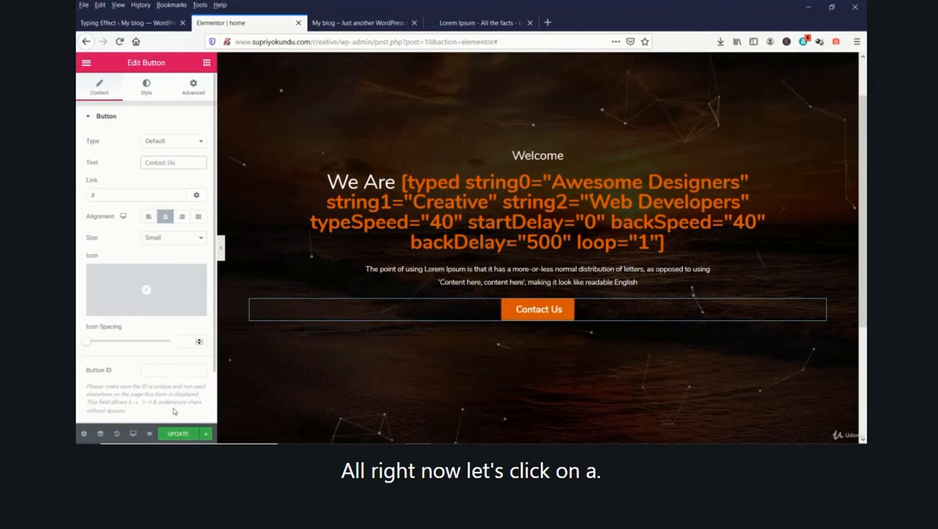
click(178, 433)
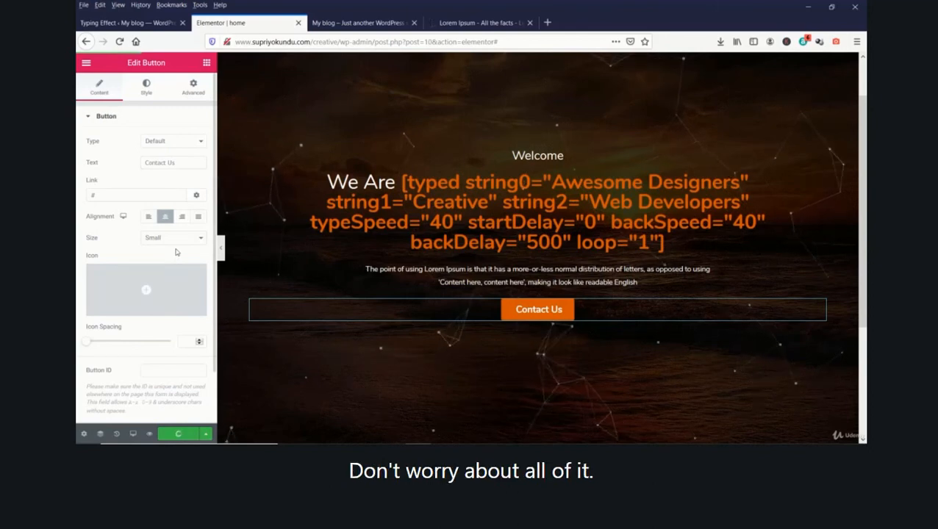
Give the Contact Us button a Grow hover animation, update the page and check it in the preview
click(147, 90)
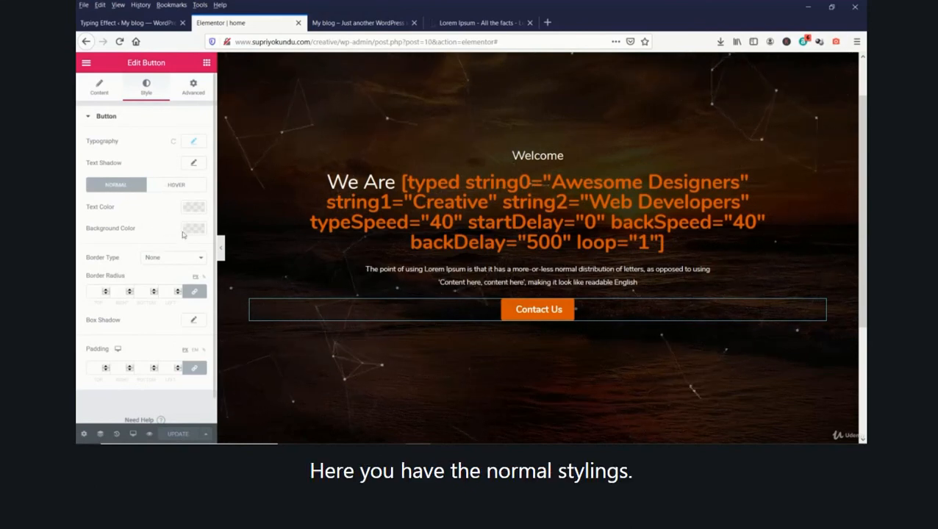
click(176, 186)
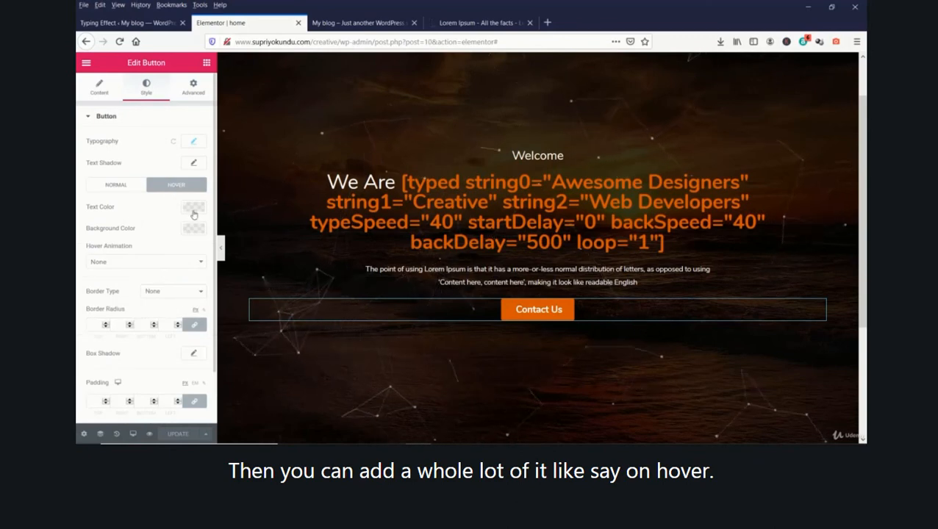
click(156, 264)
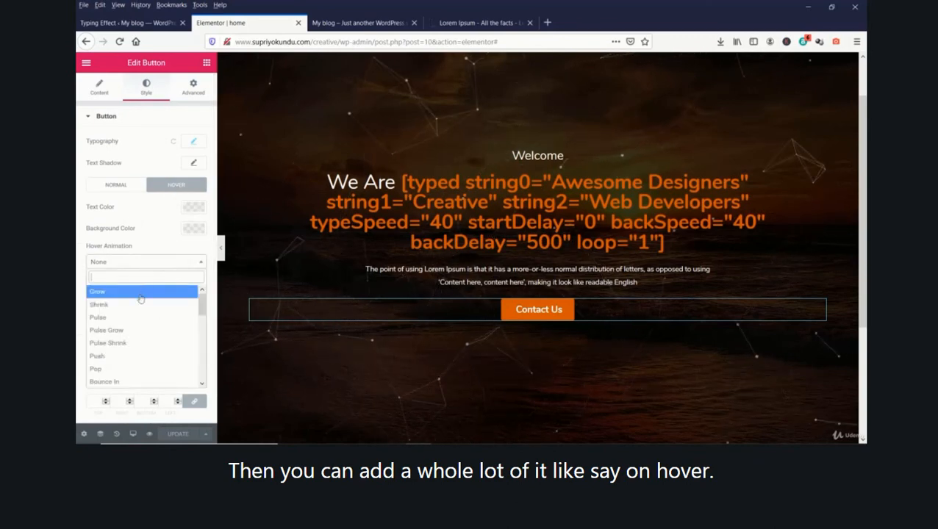
click(140, 292)
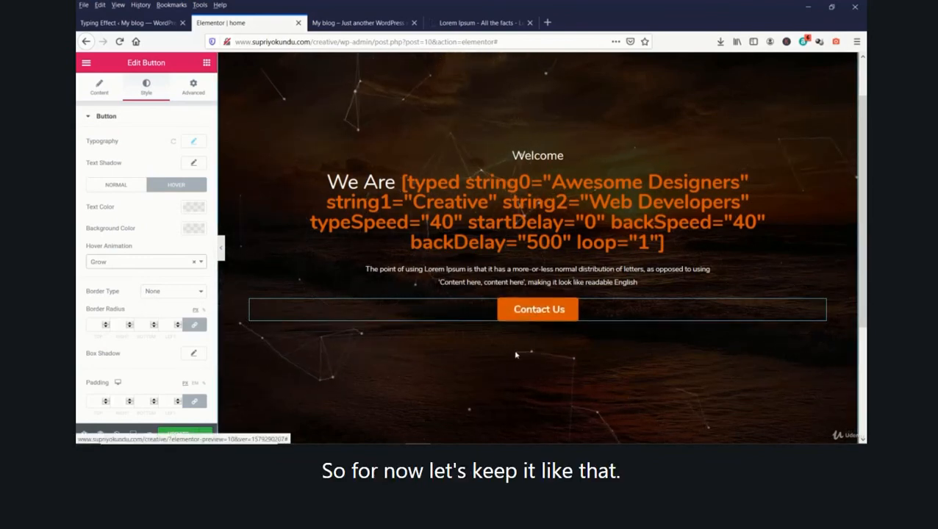
click(175, 264)
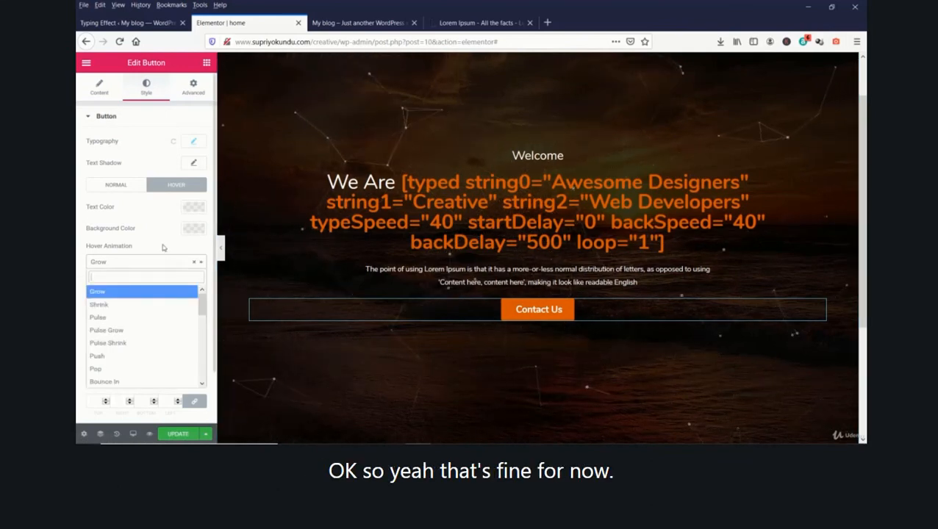
click(163, 248)
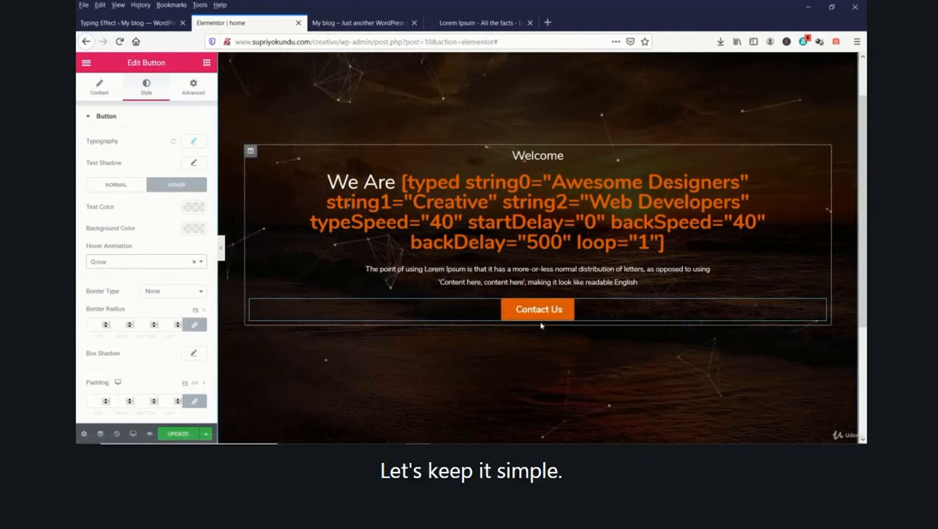
click(178, 434)
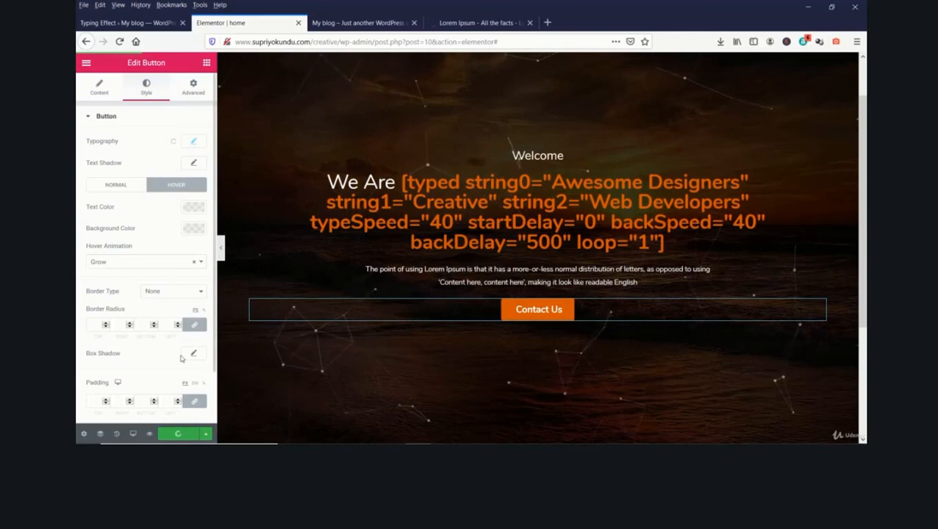
click(372, 23)
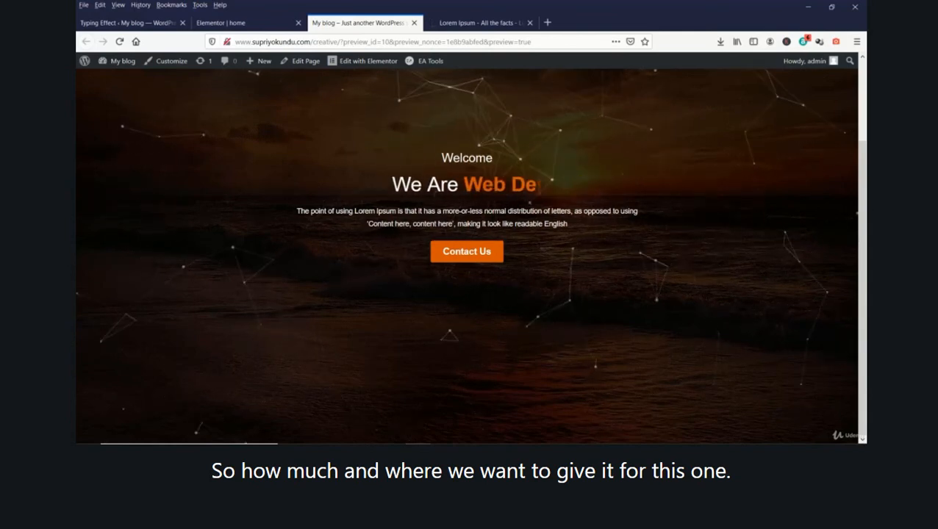
Unlink the typing heading's margins in the Elementor editor and set the top and bottom margins to 15 px
key(ctrl+shift+Tab)
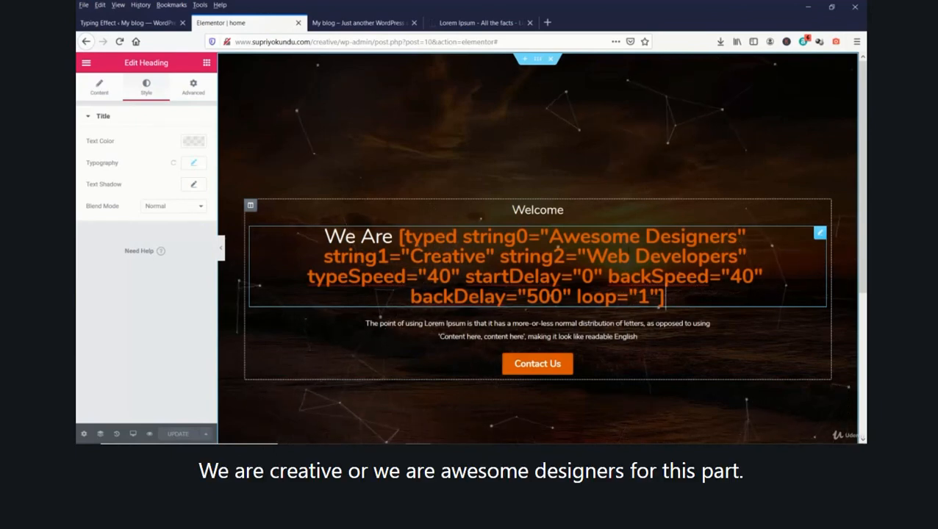
click(193, 88)
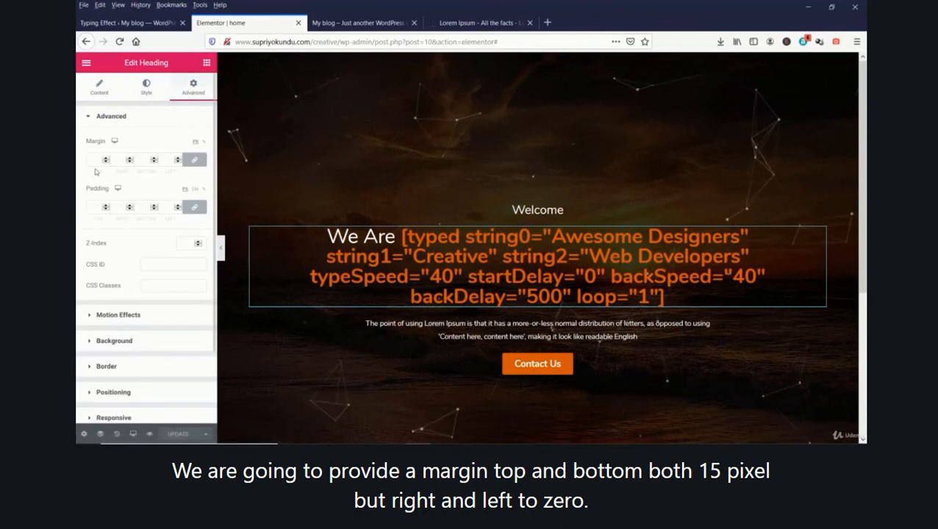
click(195, 161)
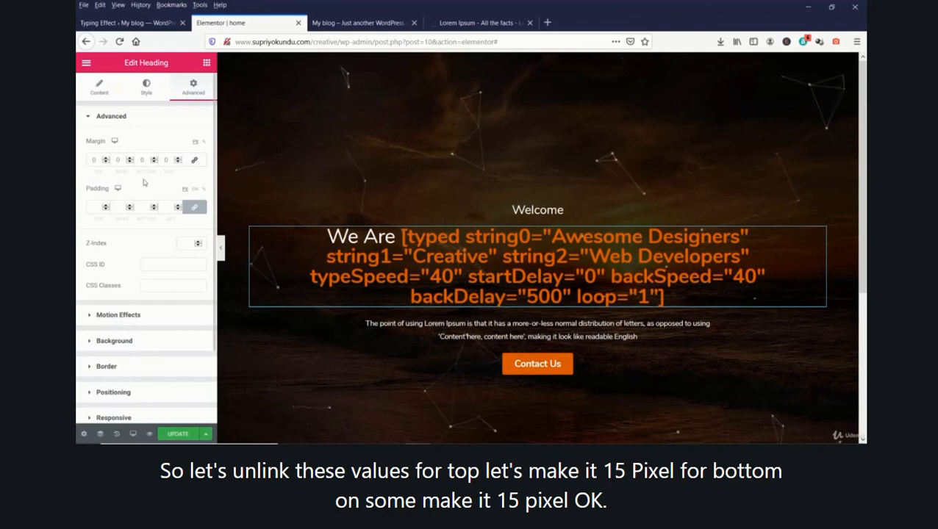
click(106, 159)
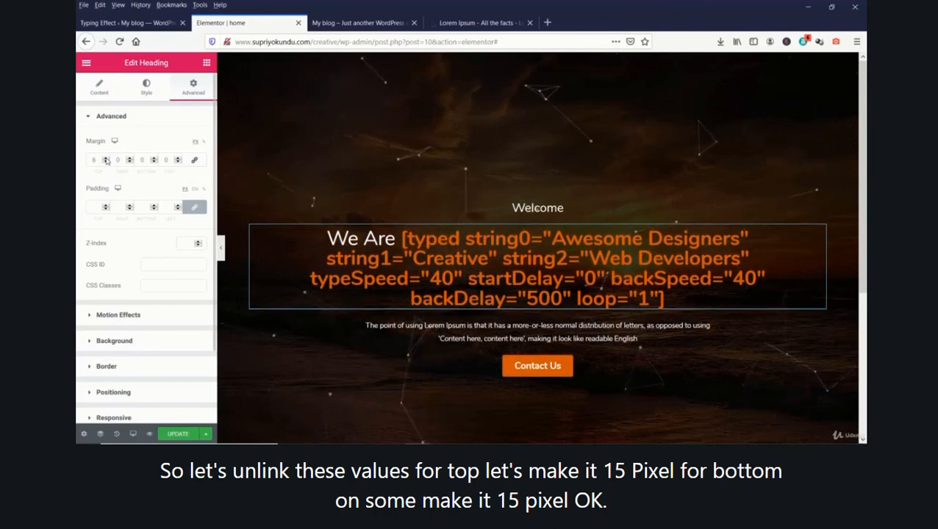
click(105, 159)
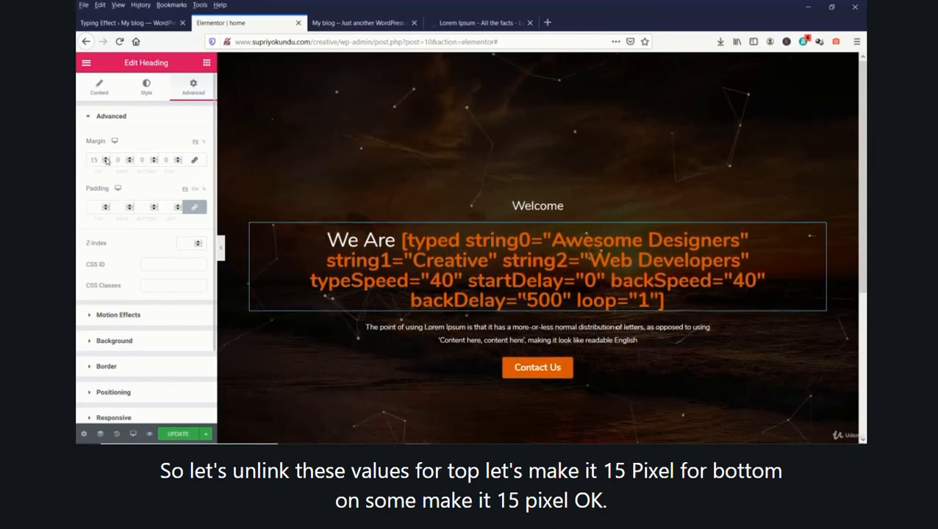
click(155, 158)
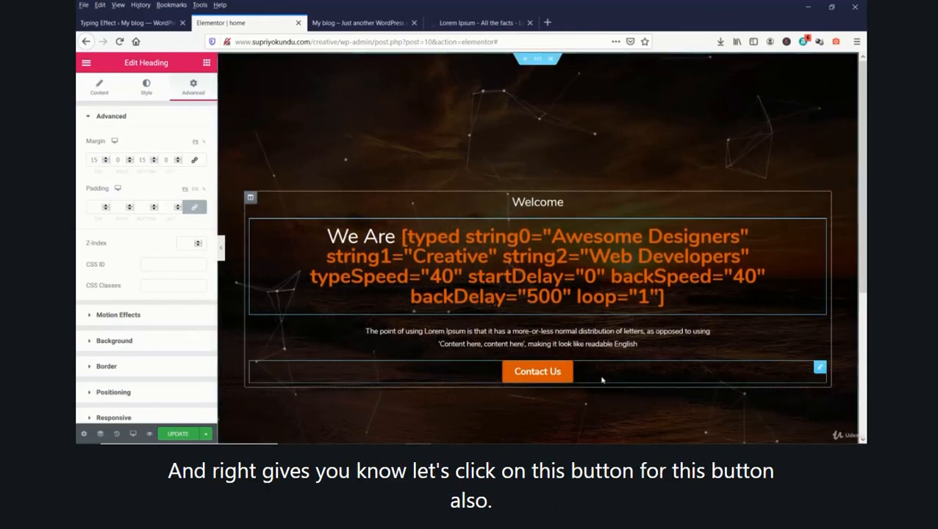
Unlink the Contact Us button's margins, set its top margin to 15 px and update the page
click(546, 375)
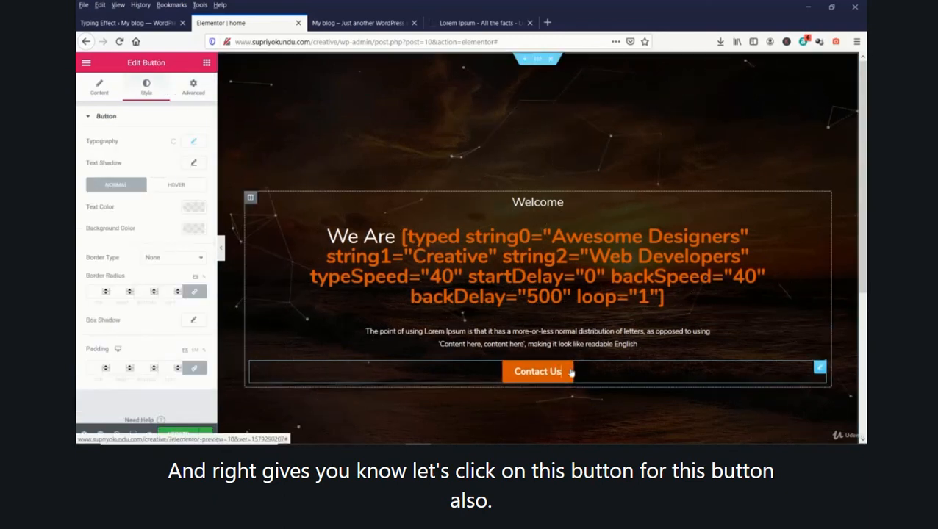
click(194, 91)
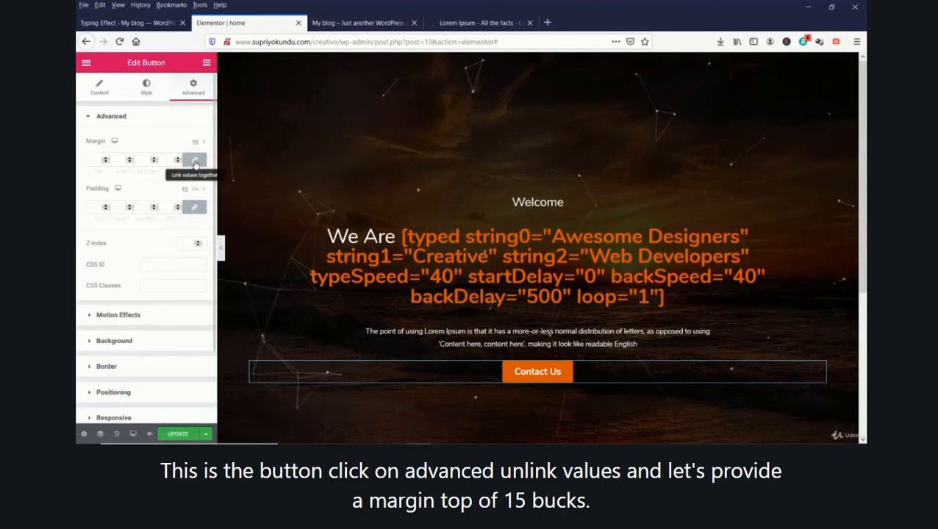
click(195, 161)
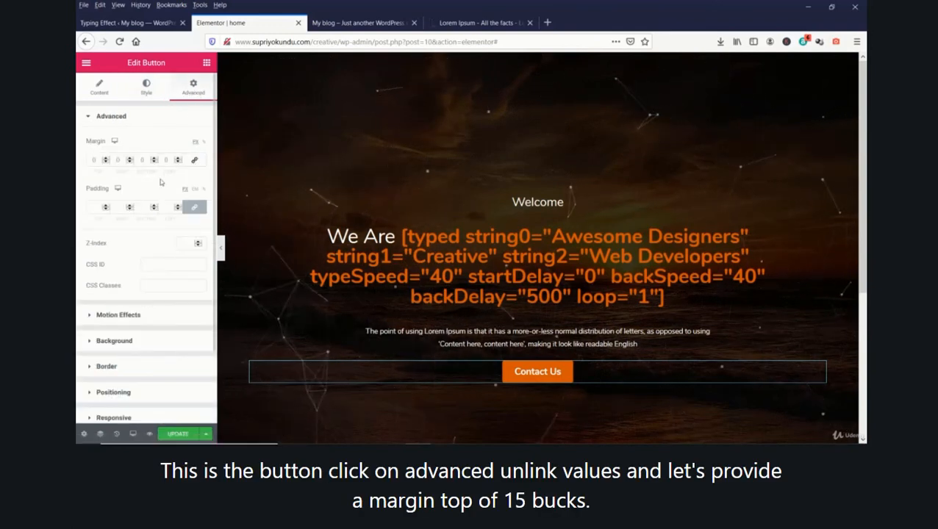
click(107, 159)
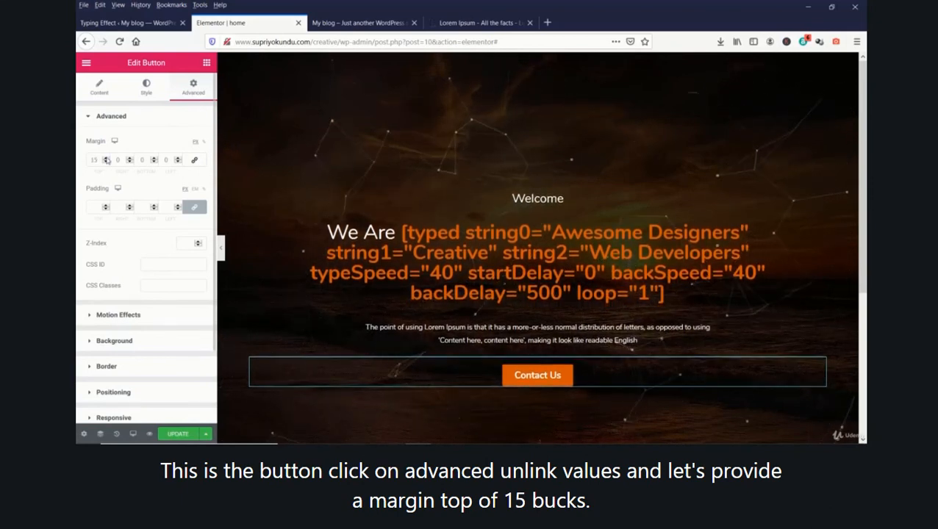
click(177, 434)
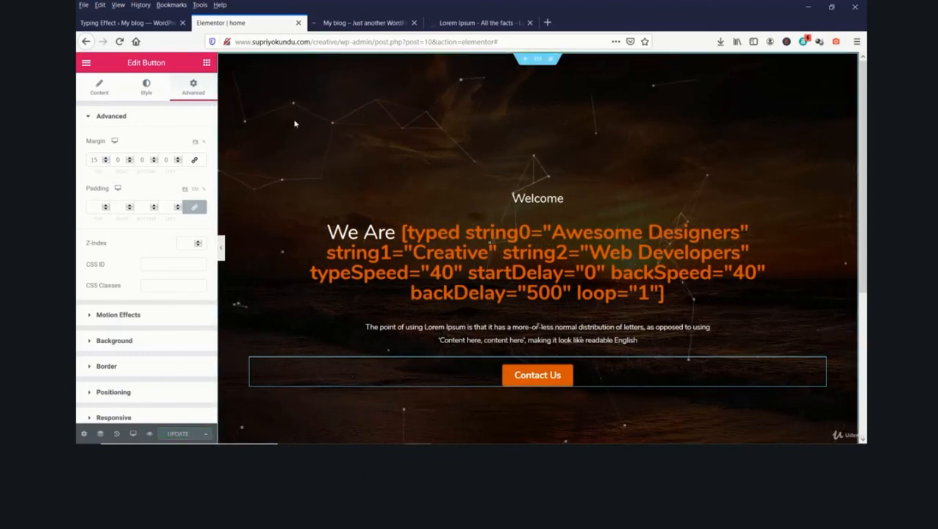
Examine the first section in the page preview, checking the typing heading, particles, intro paragraph and button spacing
click(355, 23)
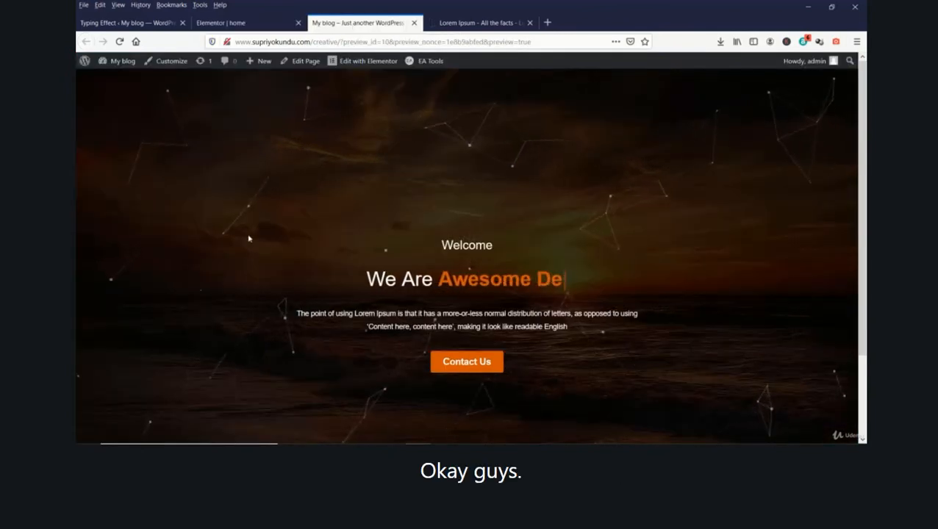
scroll(265, 243, down, 2)
scroll(268, 250, up, 1)
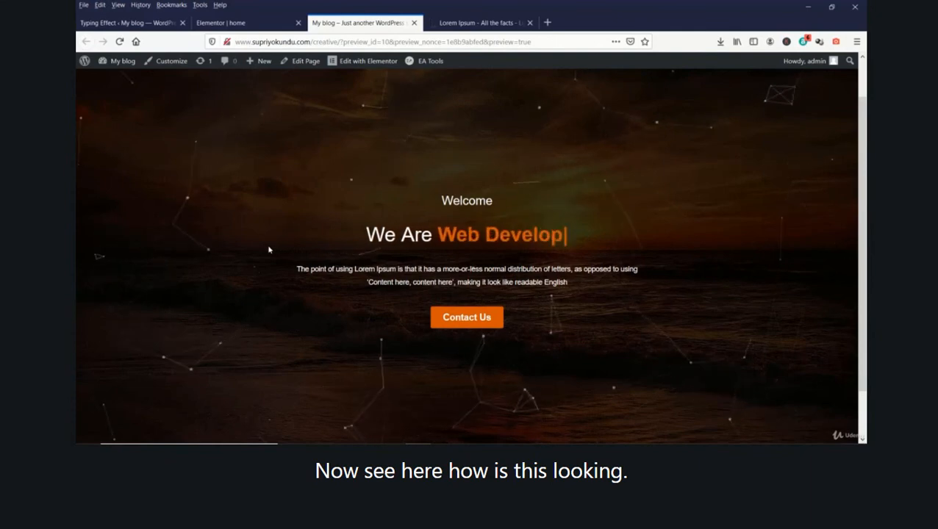
scroll(269, 250, down, 1)
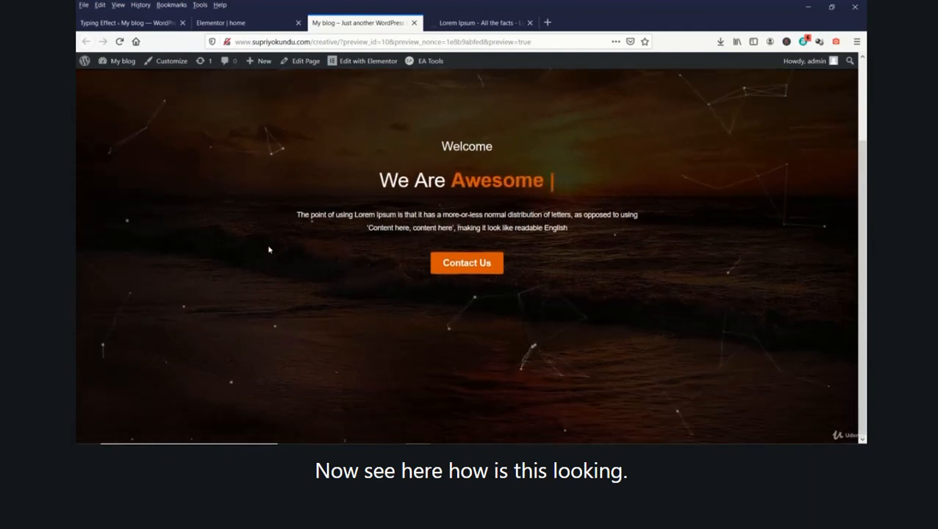
scroll(269, 250, up, 2)
scroll(268, 250, down, 2)
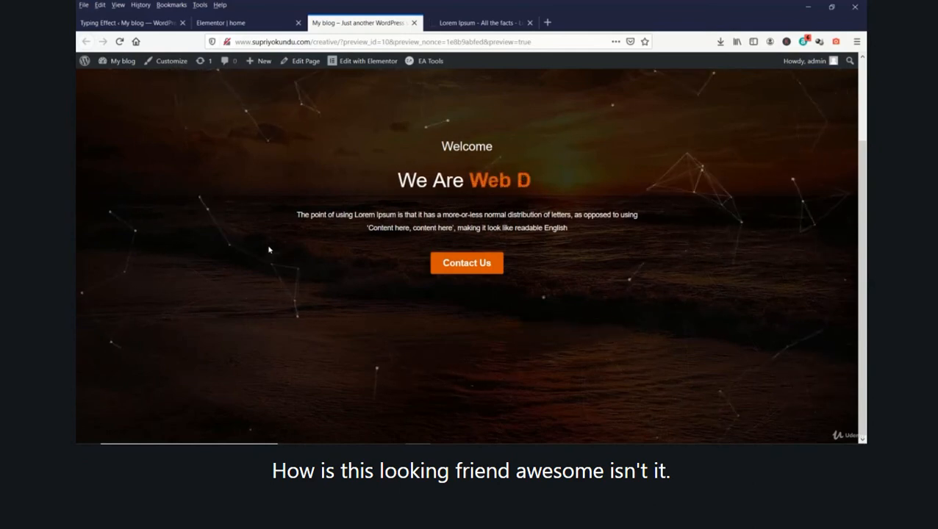
scroll(268, 250, up, 2)
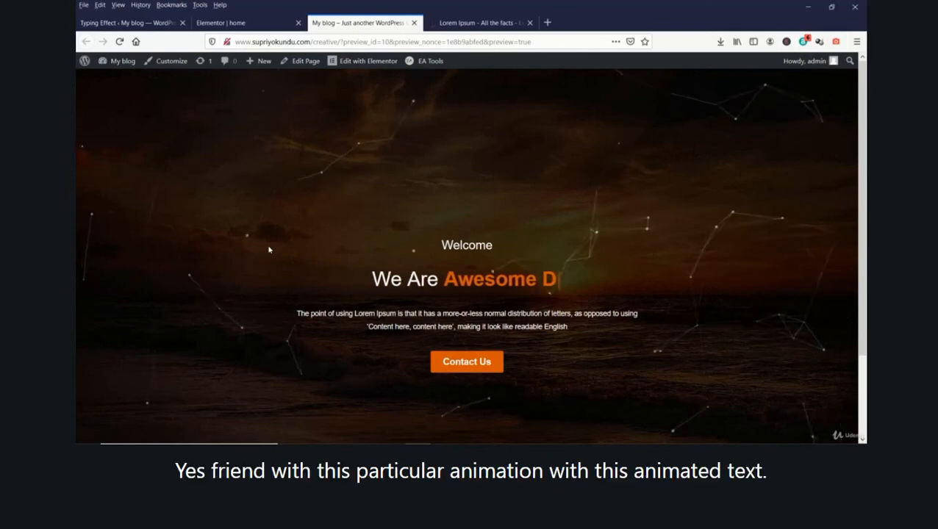
scroll(268, 250, down, 1)
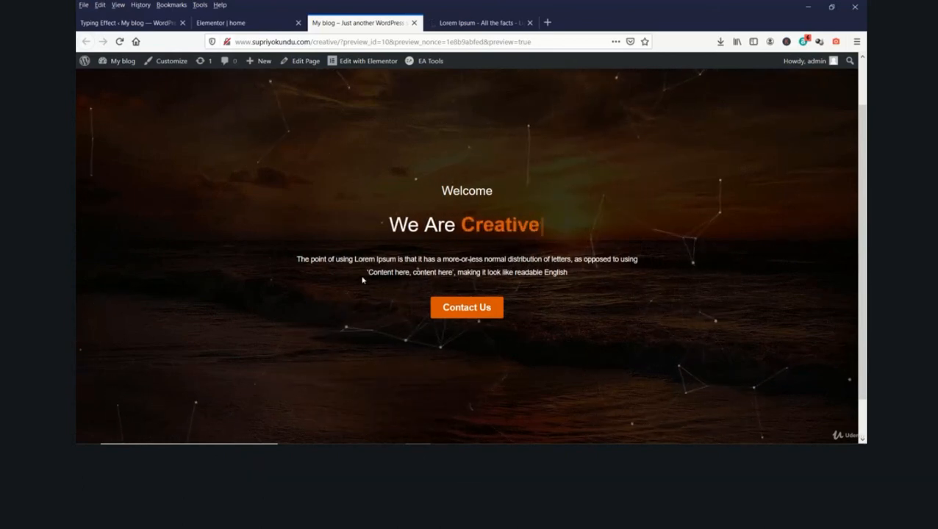
scroll(362, 280, down, 1)
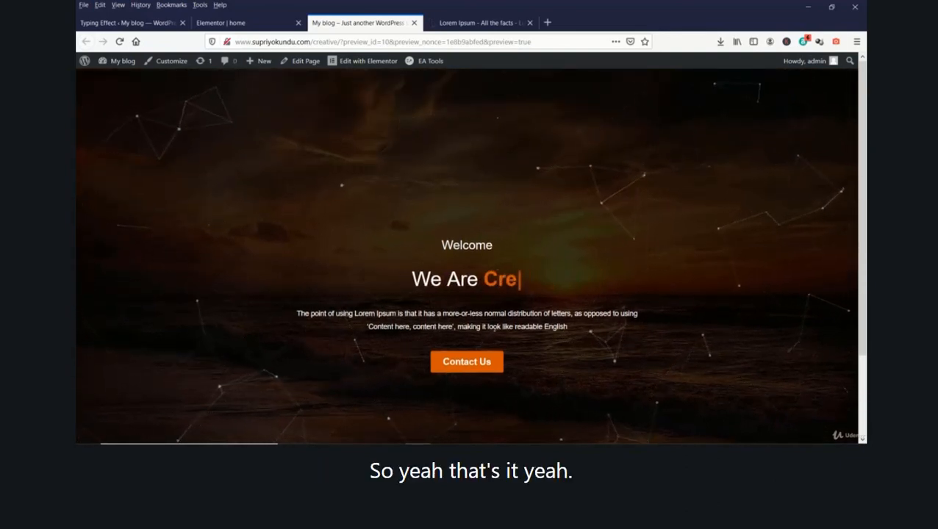
scroll(362, 276, down, 3)
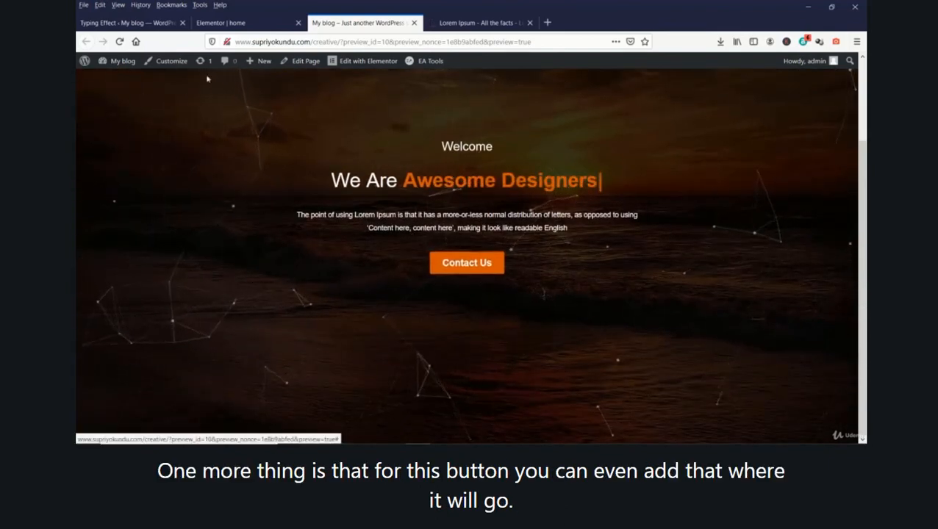
Set the Contact Us button's link to #contact in the Elementor editor, update the page and check the preview
click(224, 23)
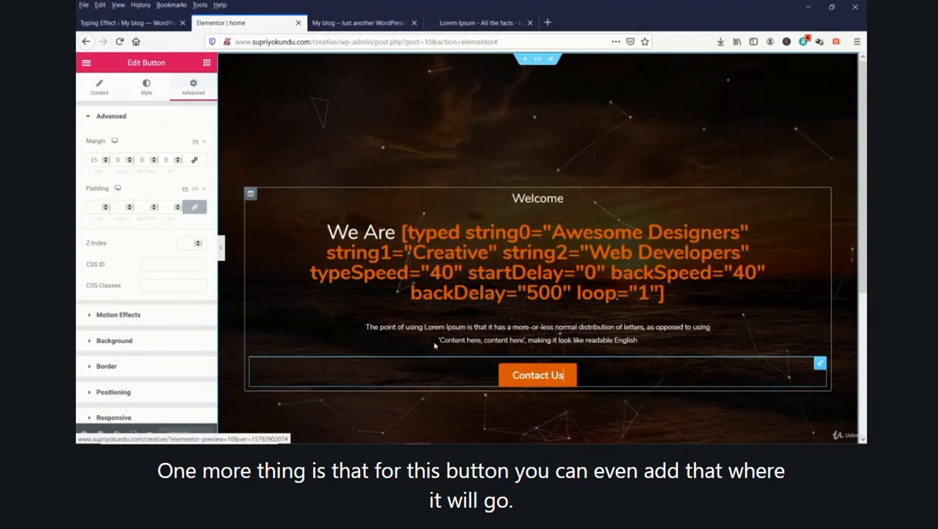
click(101, 92)
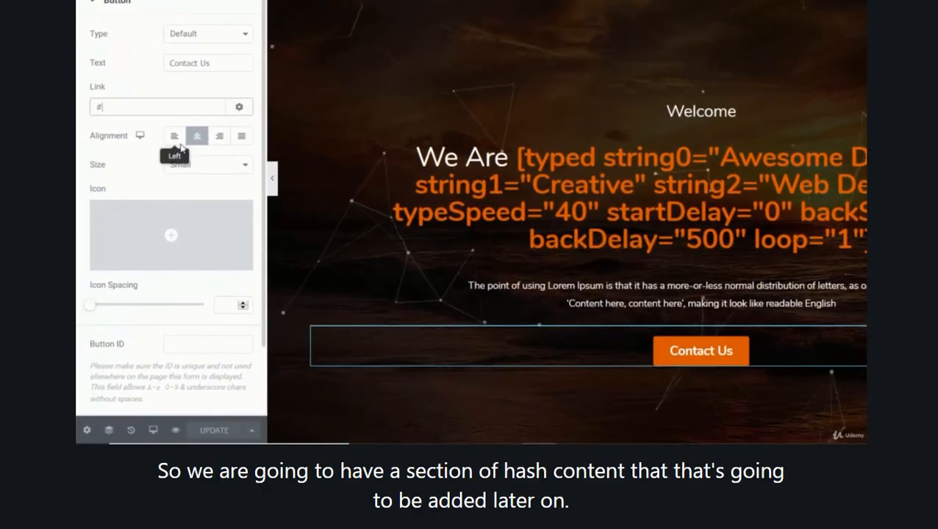
text(cont)
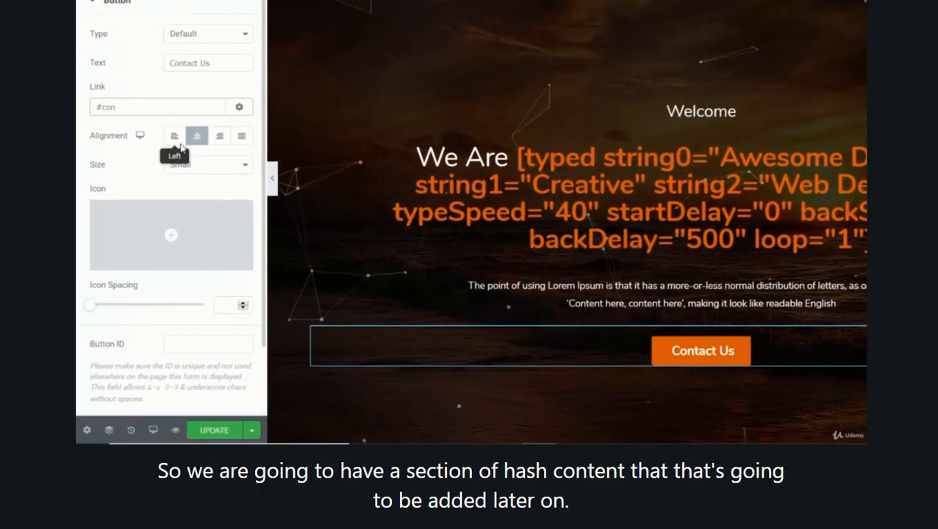
text(act)
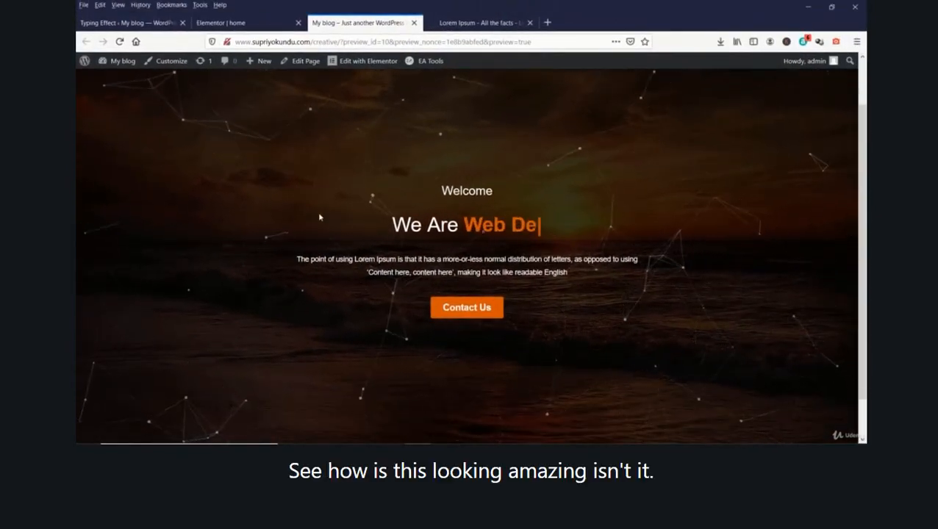
scroll(319, 217, up, 1)
Open the first section's advanced settings in the Elementor editor and look over the page down to the empty widget area
click(220, 23)
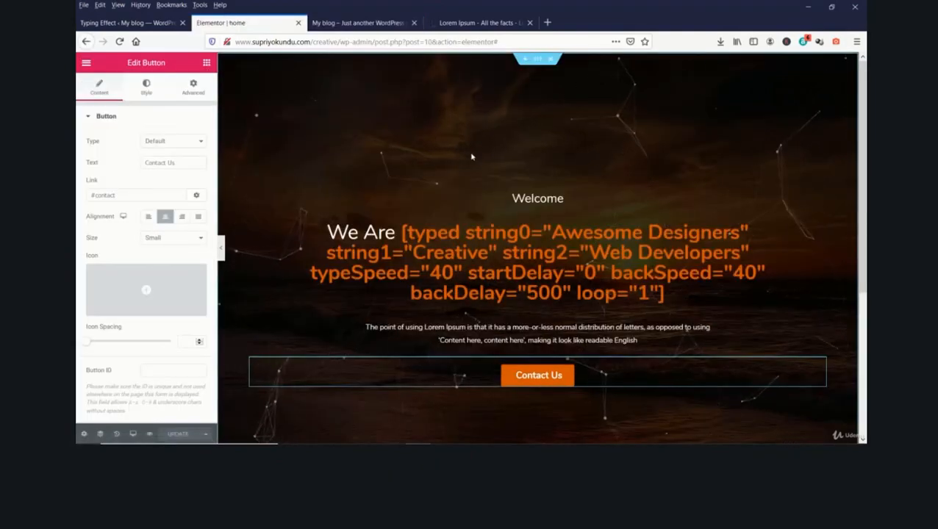
click(537, 63)
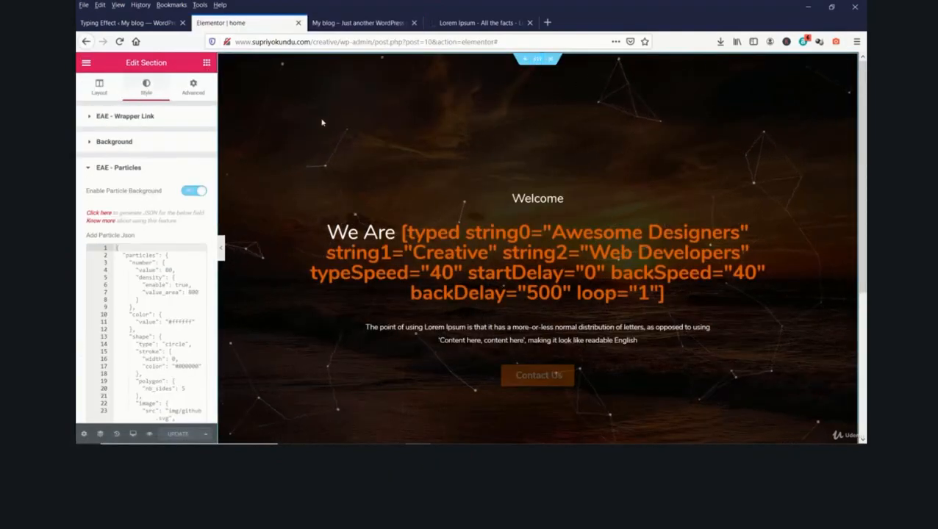
click(195, 88)
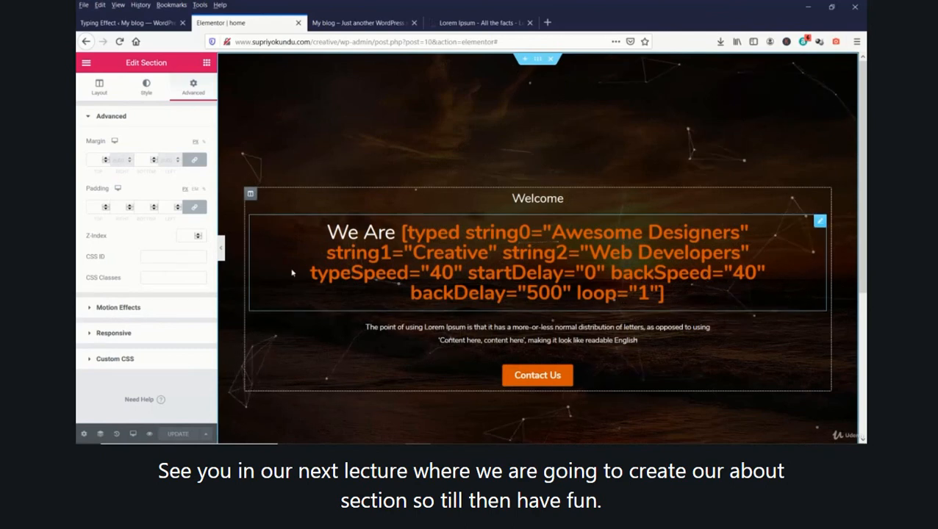
scroll(292, 273, down, 3)
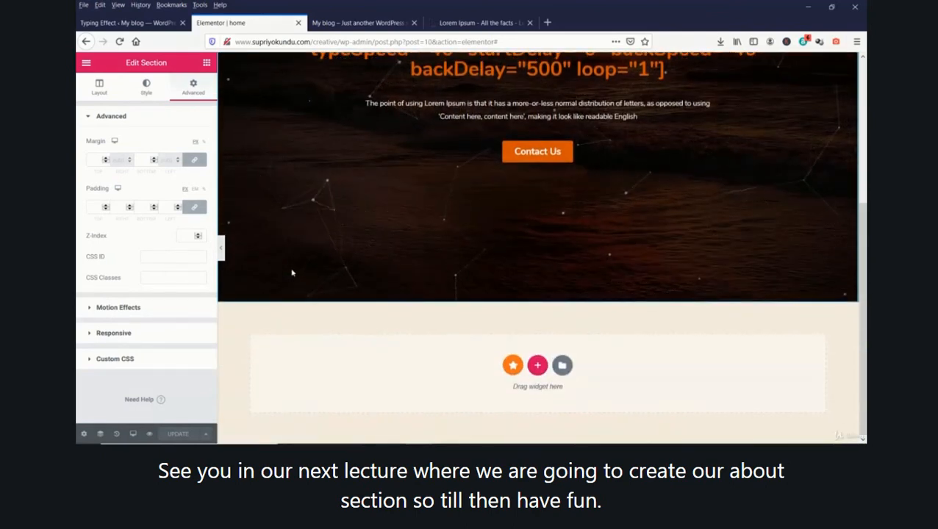
scroll(292, 273, up, 2)
scroll(292, 273, up, 1)
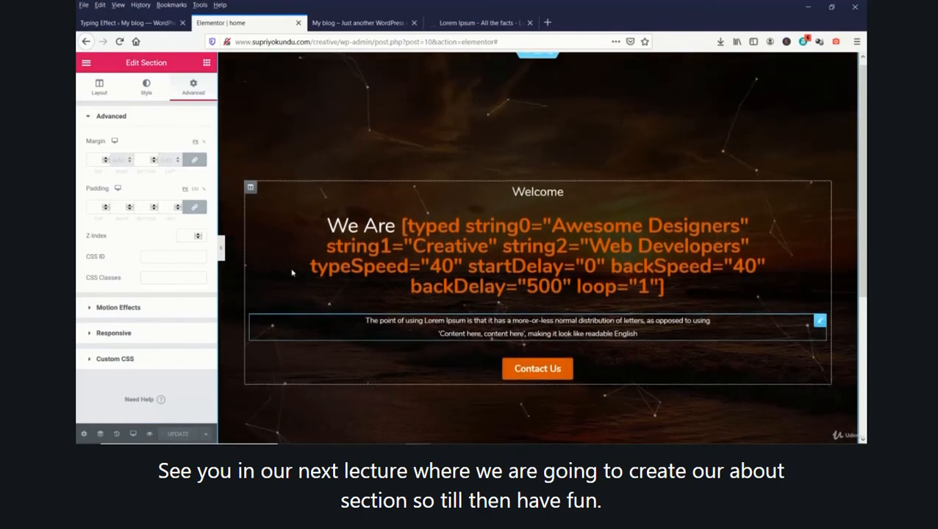
mouse_move(660, 440)
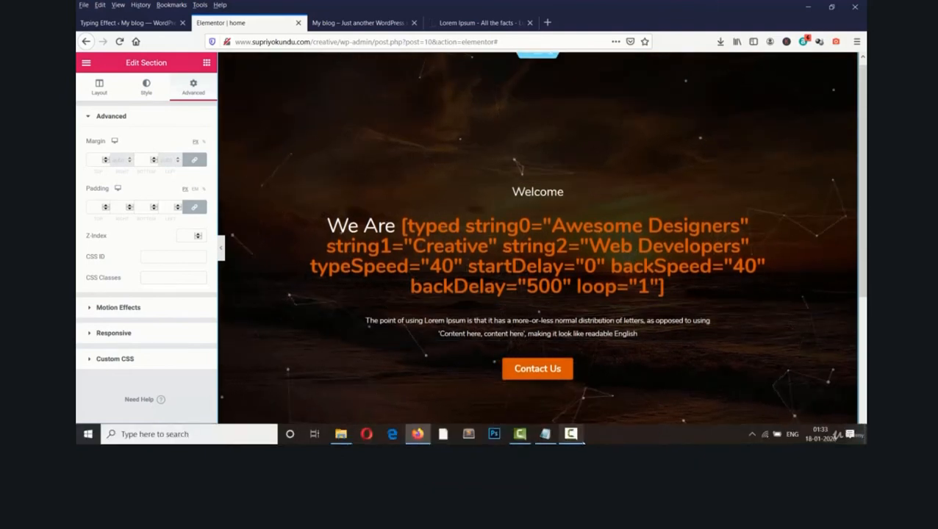
click(571, 435)
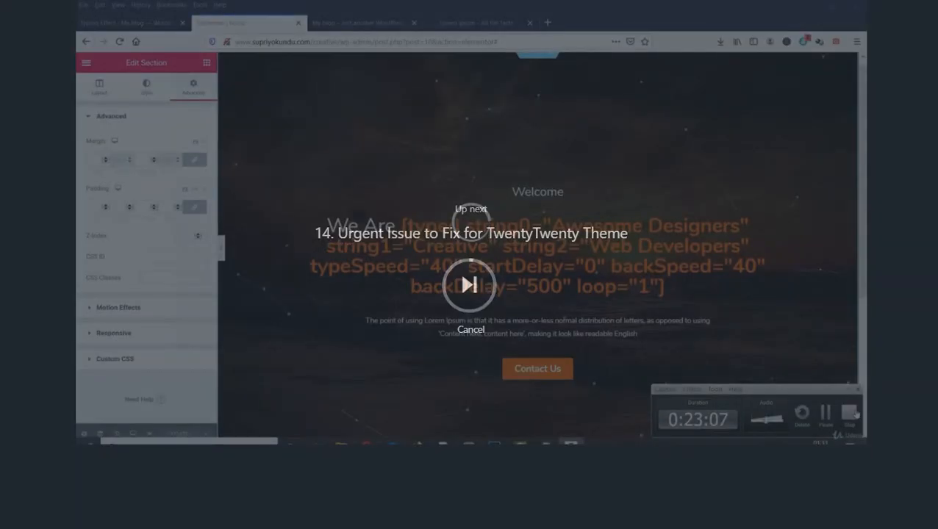